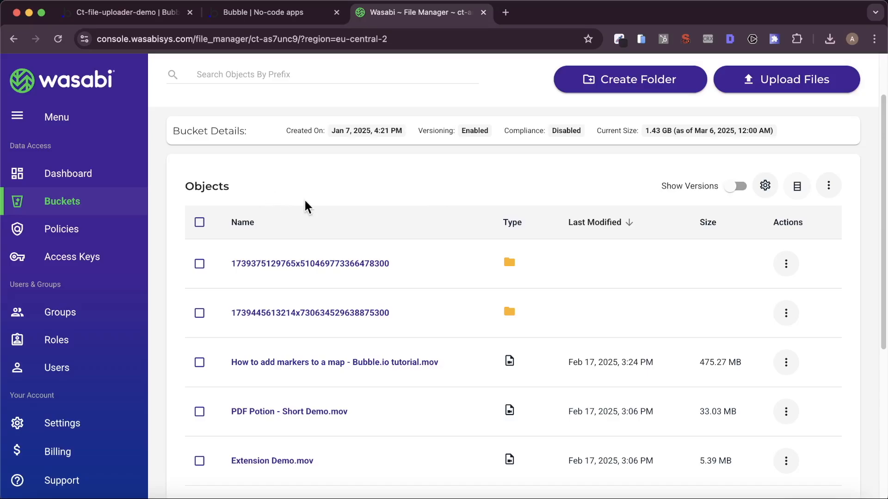
- Upload the six selected sample files from the CT File Manager Assets folder through the Bubble demo page's upload-progress dropzone
{"action": "left_click", "coordinate": [266, 14]}
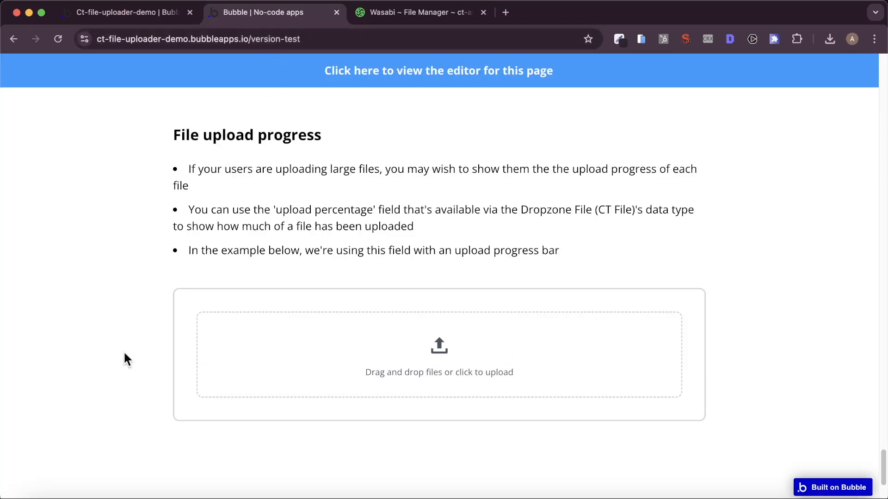
{"action": "left_click", "coordinate": [34, 495]}
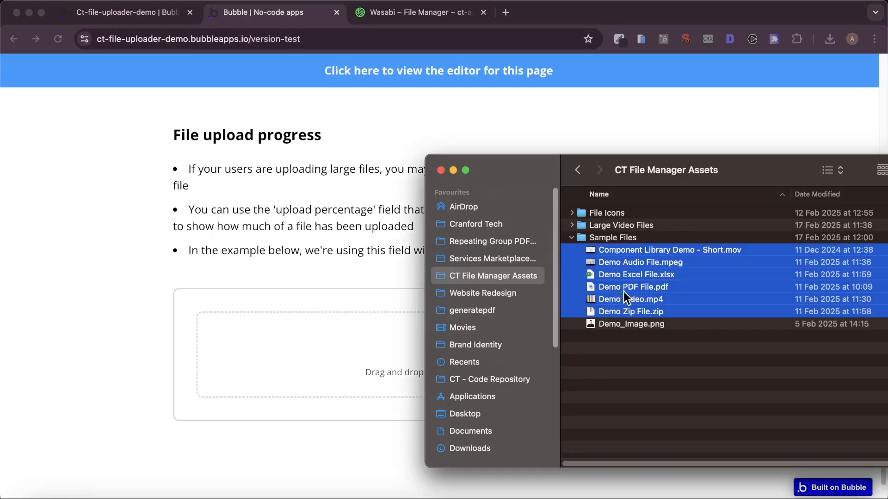
{"action": "left_click_drag", "start_coordinate": [626, 289], "coordinate": [357, 355]}
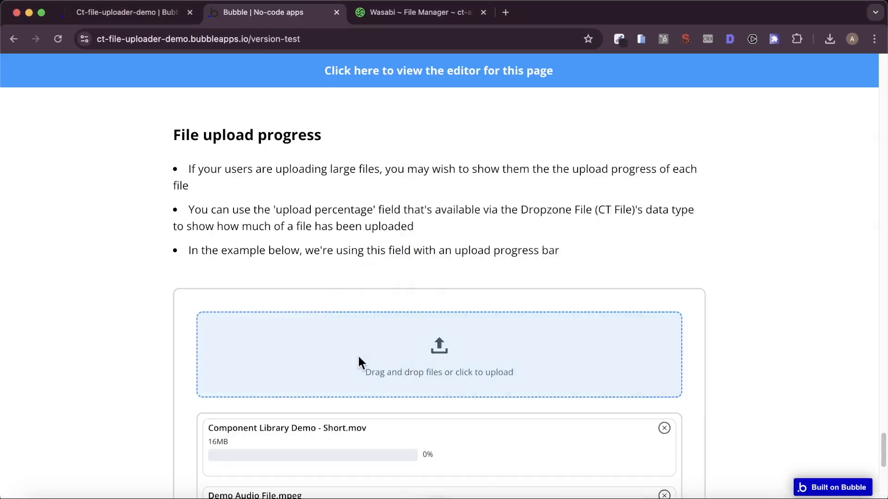
{"action": "scroll", "coordinate": [413, 235], "scroll_direction": "down", "scroll_amount": 5}
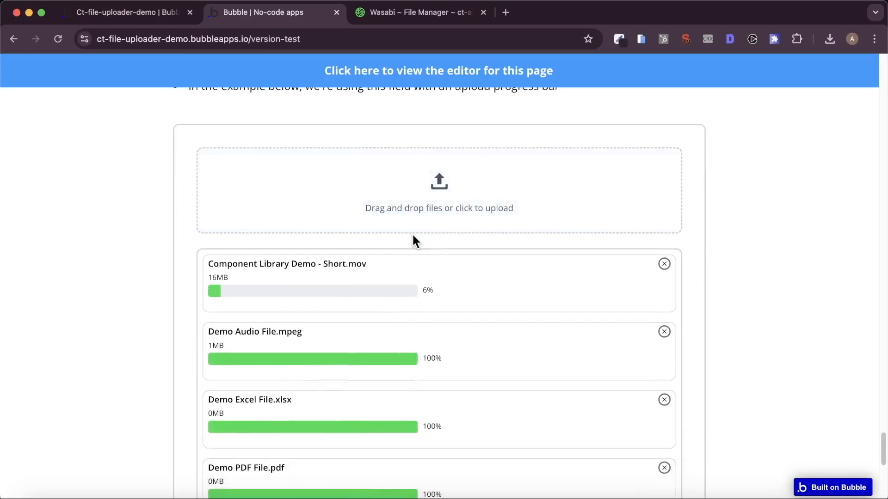
{"action": "scroll", "coordinate": [413, 234], "scroll_direction": "down", "scroll_amount": 2}
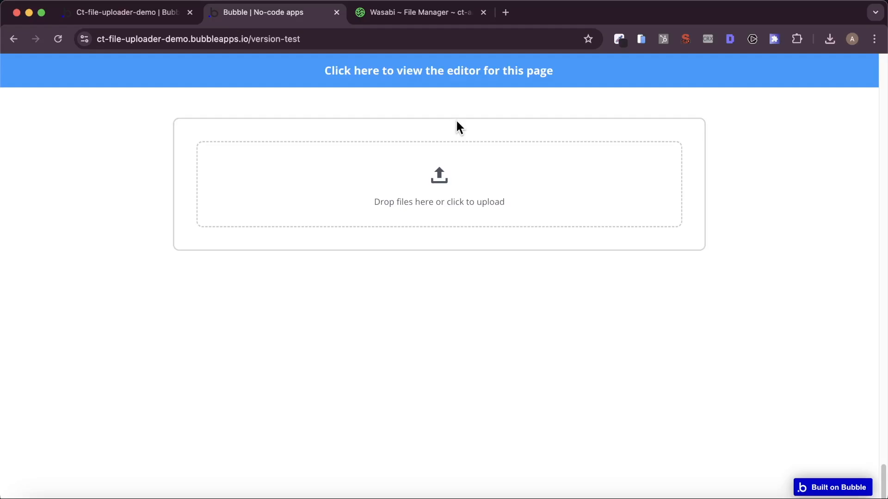
- Refresh the ct-as7unc9 bucket in the Wasabi console and check its object list for the uploaded sample files
{"action": "left_click", "coordinate": [419, 18]}
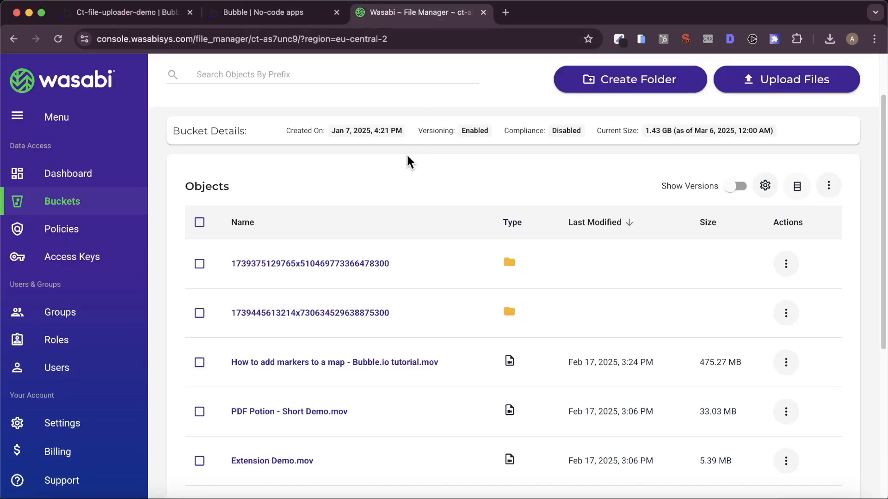
{"action": "left_click", "coordinate": [58, 39]}
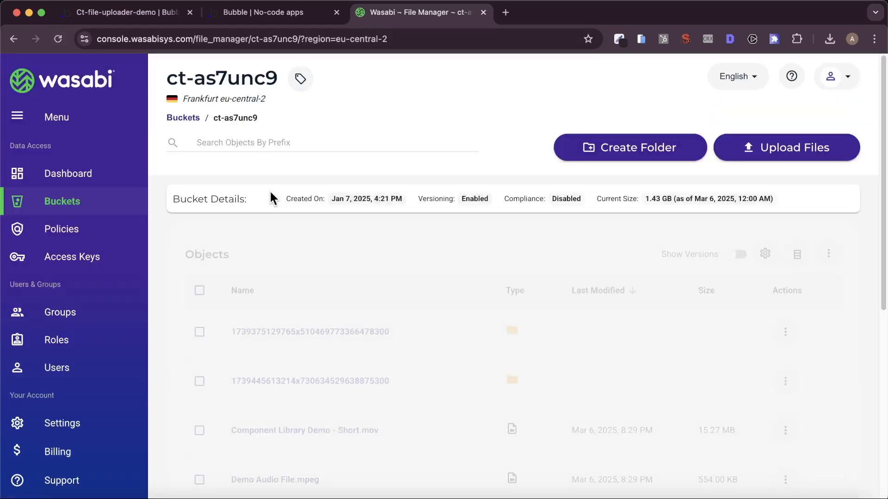
{"action": "scroll", "coordinate": [270, 192], "scroll_direction": "down", "scroll_amount": 3}
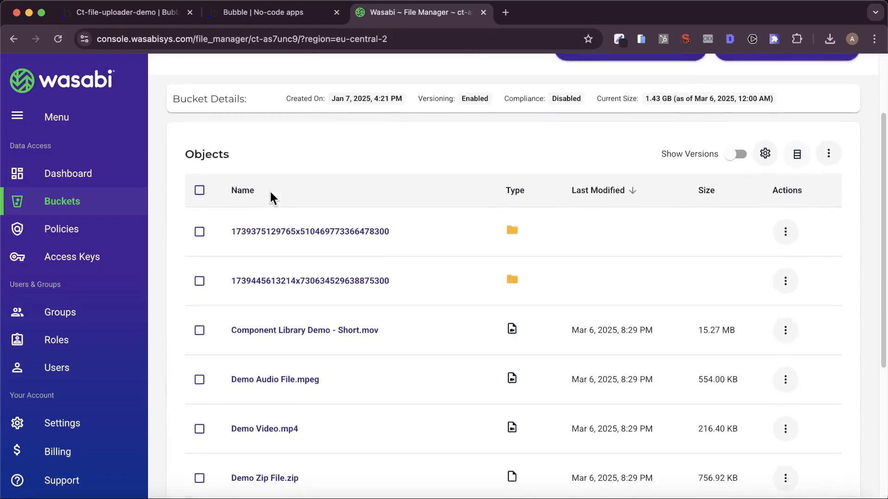
{"action": "scroll", "coordinate": [271, 198], "scroll_direction": "down", "scroll_amount": 3}
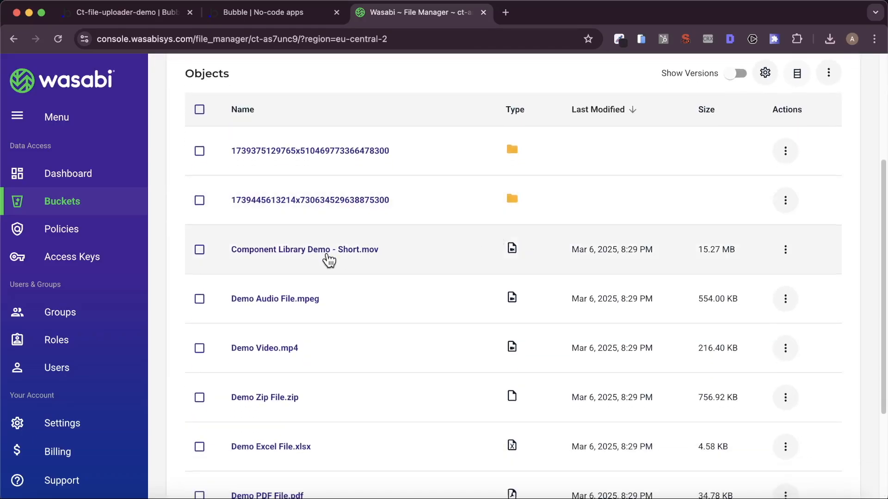
{"action": "scroll", "coordinate": [329, 260], "scroll_direction": "down", "scroll_amount": 1}
- Download Demo Video.mp4 from the Bubble demo page's Wasabi download list and open the downloaded file
{"action": "key", "text": "ctrl+shift+Tab"}
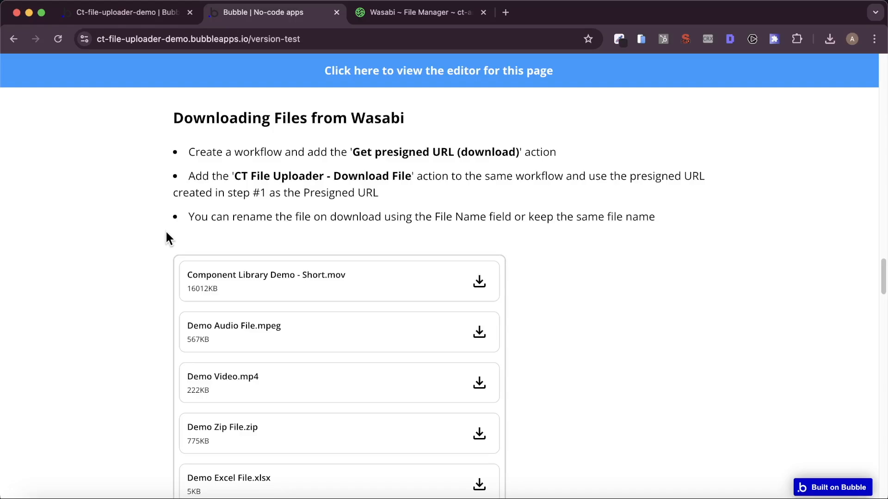
{"action": "scroll", "coordinate": [166, 234], "scroll_direction": "down", "scroll_amount": 4}
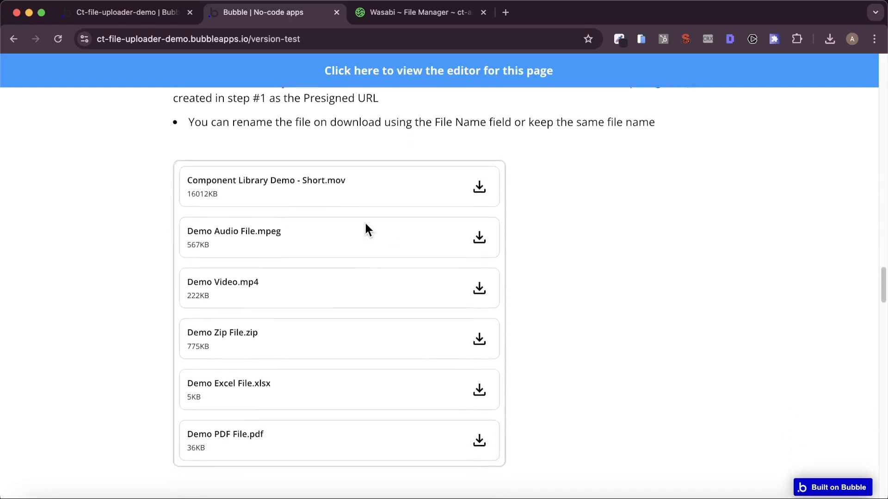
{"action": "scroll", "coordinate": [370, 229], "scroll_direction": "down", "scroll_amount": 1}
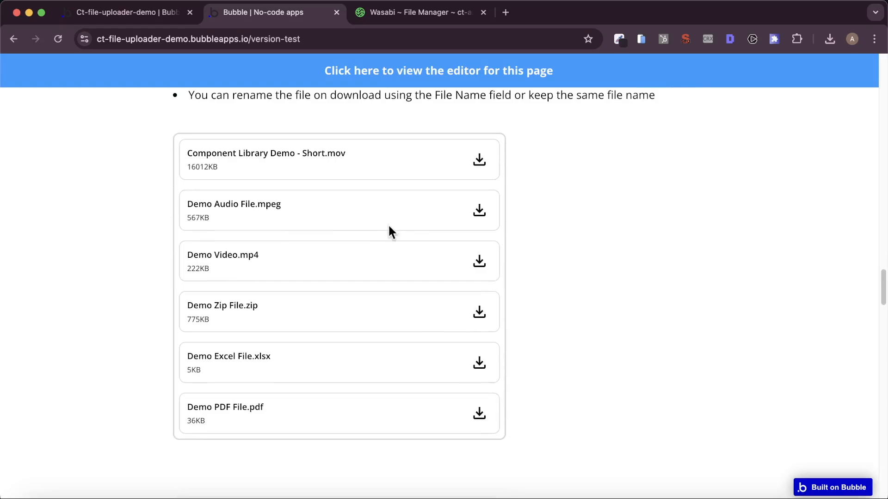
{"action": "left_click", "coordinate": [480, 261]}
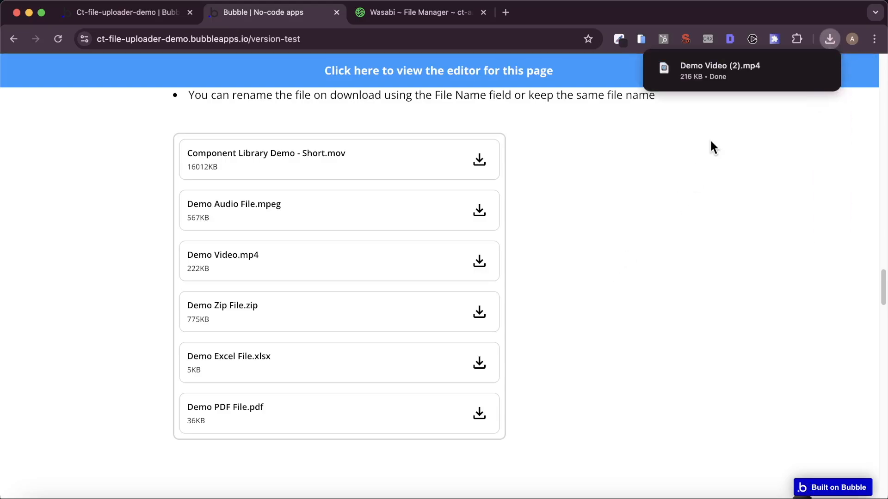
{"action": "left_click", "coordinate": [704, 71]}
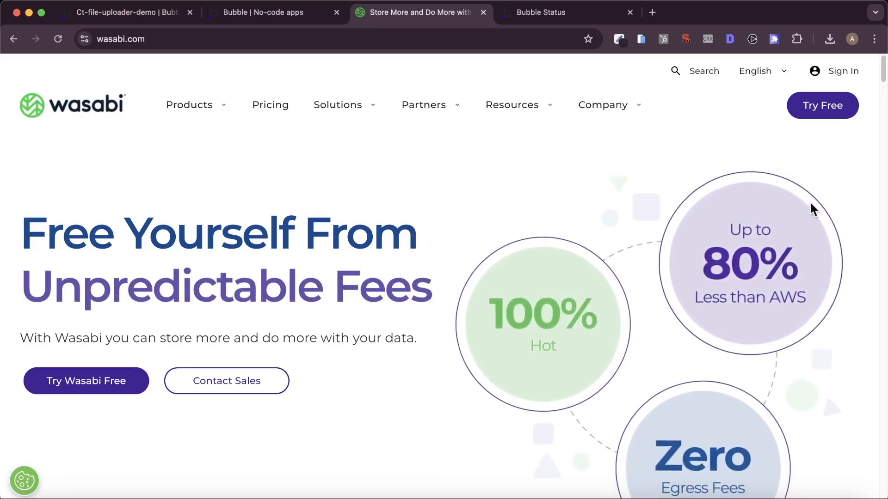
- Submit Wasabi's free trial sign-up form with the contact details and a storage amount of Less than 25 TB
{"action": "left_click", "coordinate": [813, 111]}
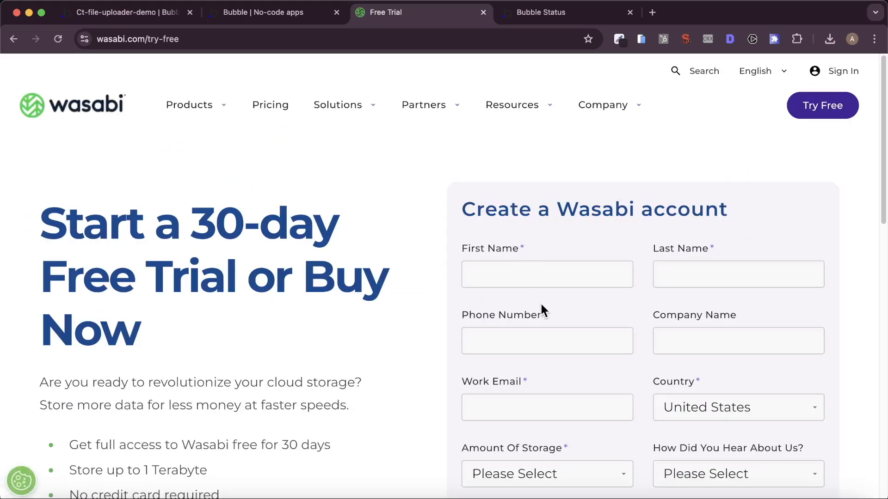
{"action": "scroll", "coordinate": [544, 311], "scroll_direction": "down", "scroll_amount": 3}
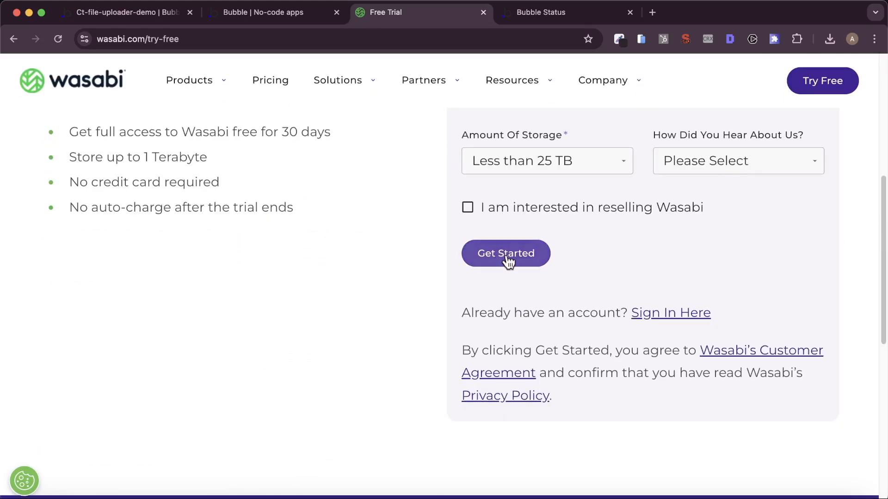
{"action": "left_click", "coordinate": [507, 260]}
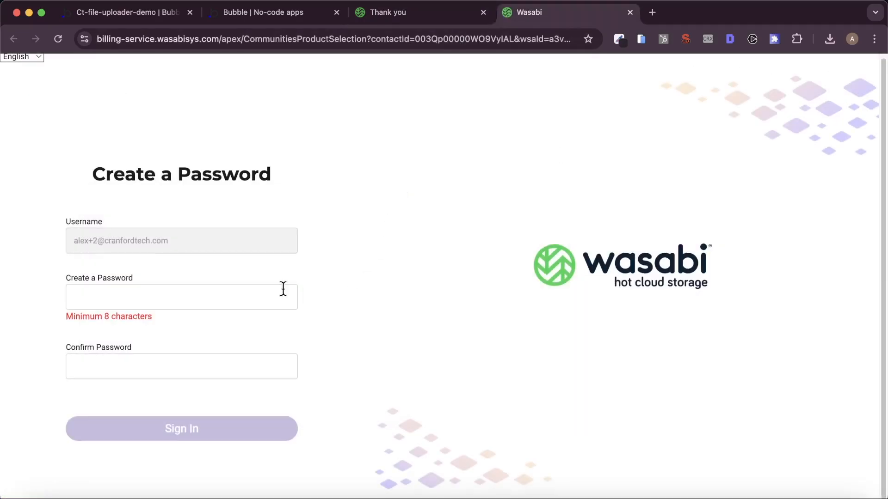
- Create and confirm the account password for the new Wasabi trial account
{"action": "left_click", "coordinate": [280, 294]}
{"action": "type", "text": "••••••••••"}
{"action": "key", "text": "Tab"}
{"action": "type", "text": "••••••••••"}
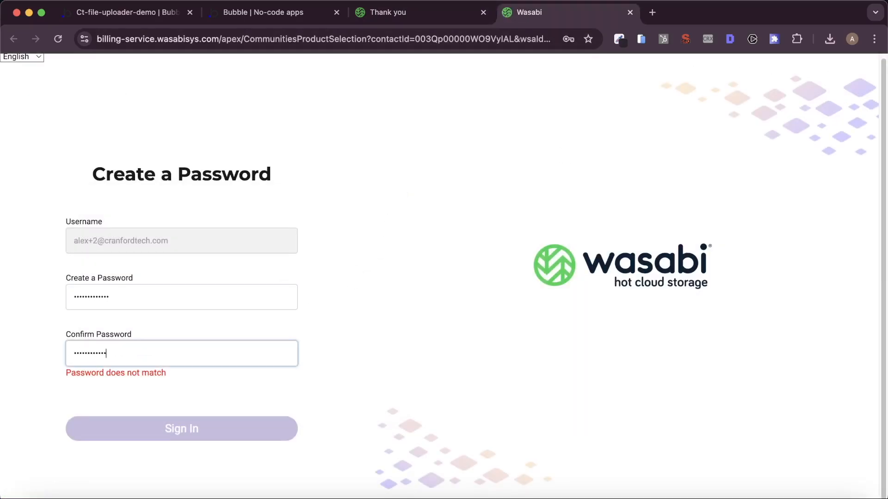
{"action": "key", "text": "Return"}
{"action": "scroll", "coordinate": [281, 361], "scroll_direction": "down", "scroll_amount": 3}
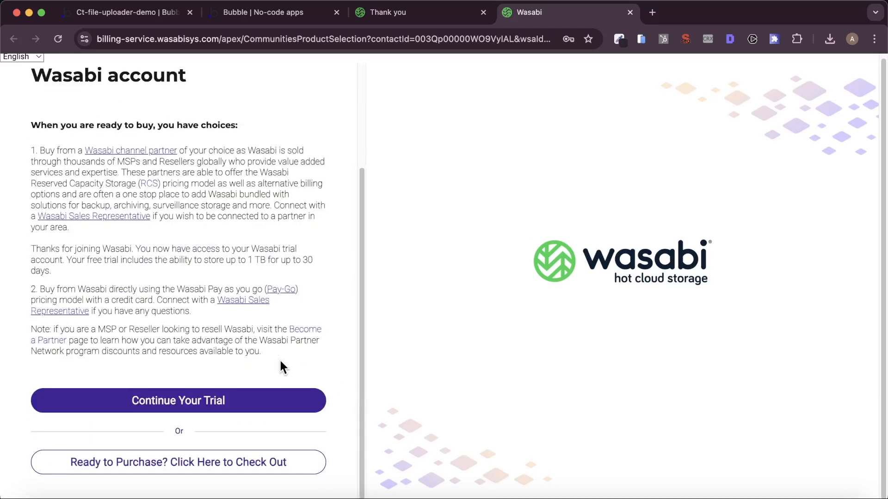
- Continue the trial by signing in to the Wasabi console with the root account email and password, and postpone the welcome tour
{"action": "left_click", "coordinate": [251, 407]}
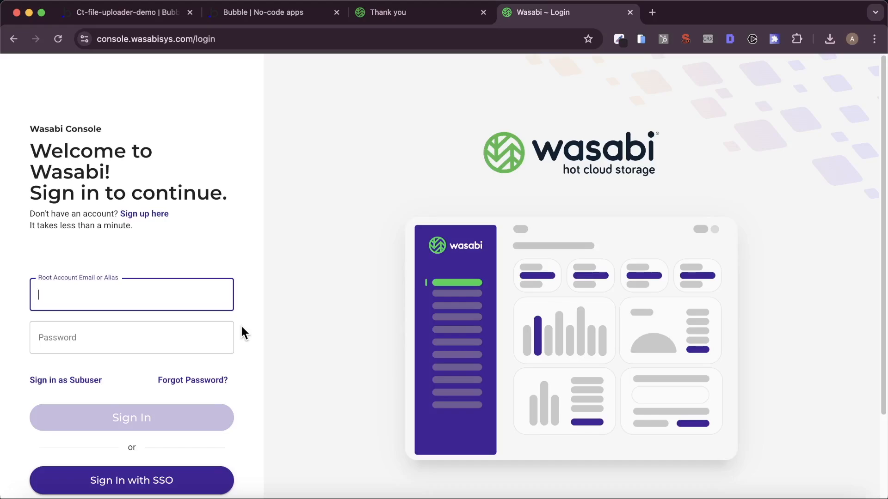
{"action": "left_click", "coordinate": [190, 418]}
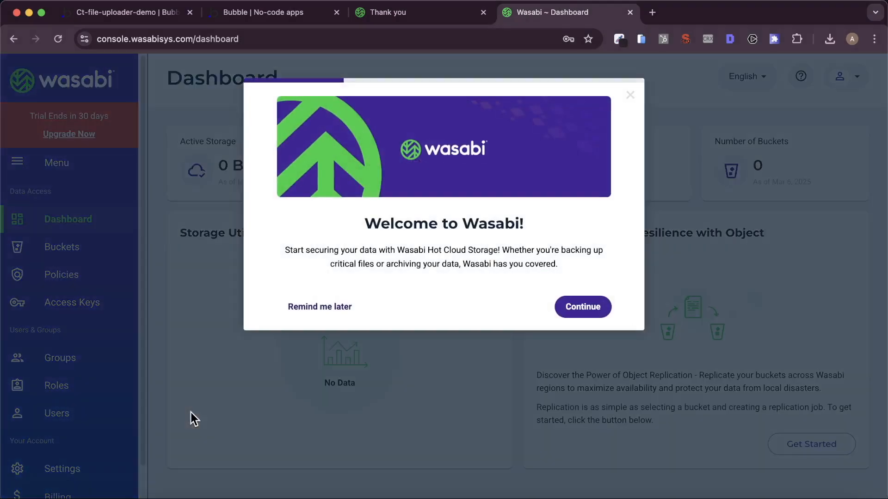
{"action": "left_click", "coordinate": [327, 309]}
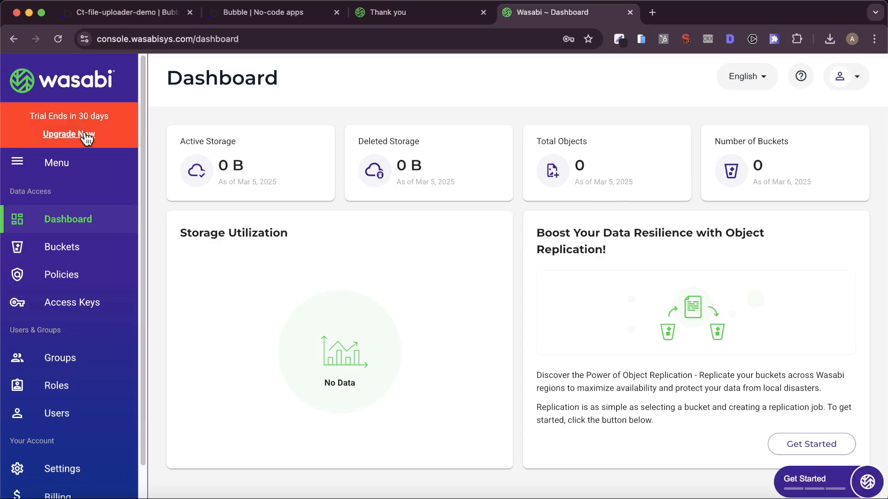
- View the paid plan upgrade options in the Wasabi payment settings and return to the console dashboard
{"action": "left_click", "coordinate": [87, 136]}
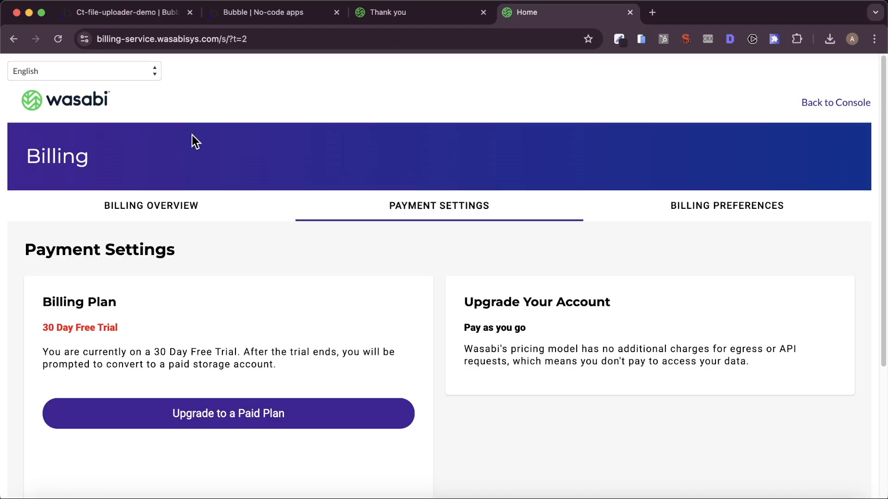
{"action": "left_click", "coordinate": [13, 39]}
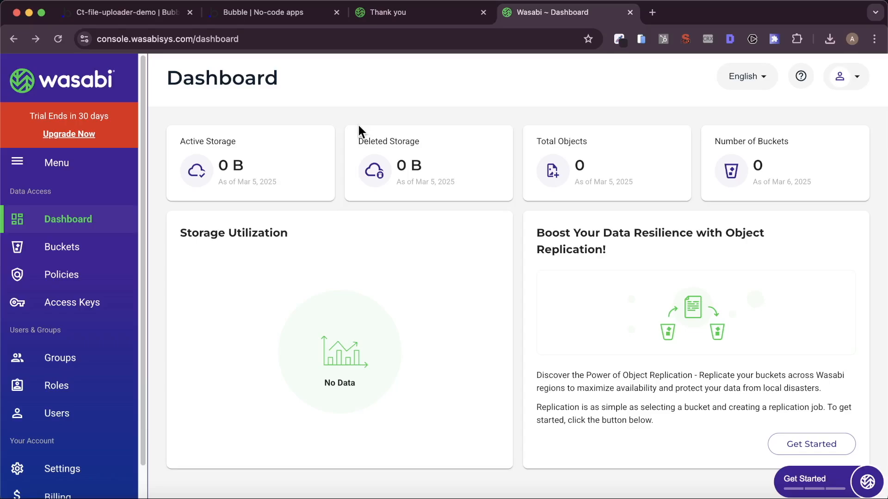
- Check the installed CT File Uploader - Wasabi plugin in Bubble and read the demo page's instructions for connecting it to Wasabi
{"action": "left_click", "coordinate": [173, 14]}
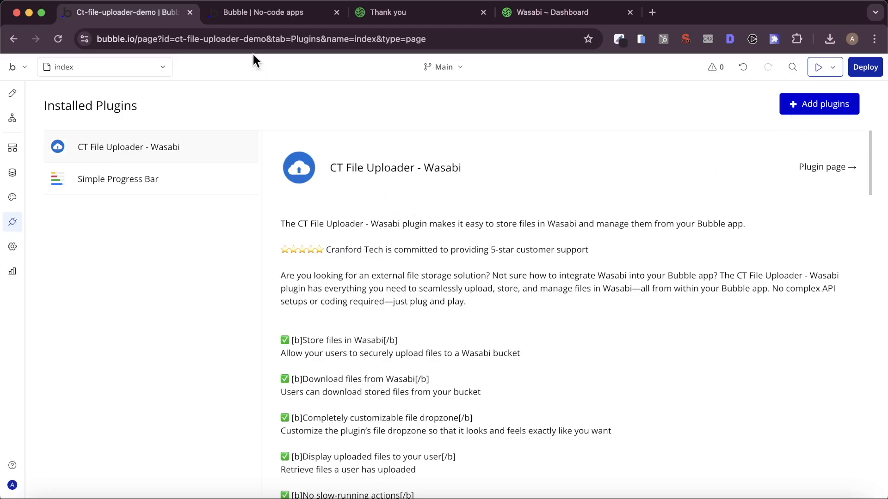
{"action": "left_click", "coordinate": [262, 14]}
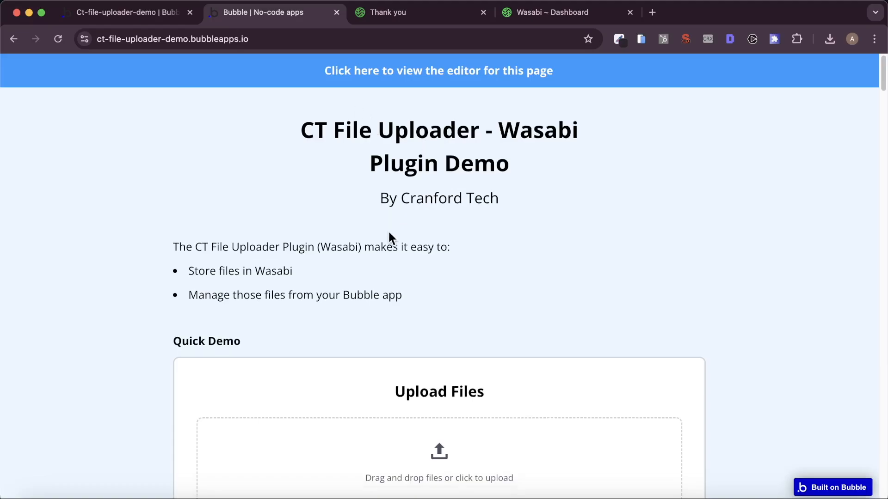
{"action": "scroll", "coordinate": [389, 237], "scroll_direction": "down", "scroll_amount": 10}
{"action": "scroll", "coordinate": [388, 230], "scroll_direction": "down", "scroll_amount": 9}
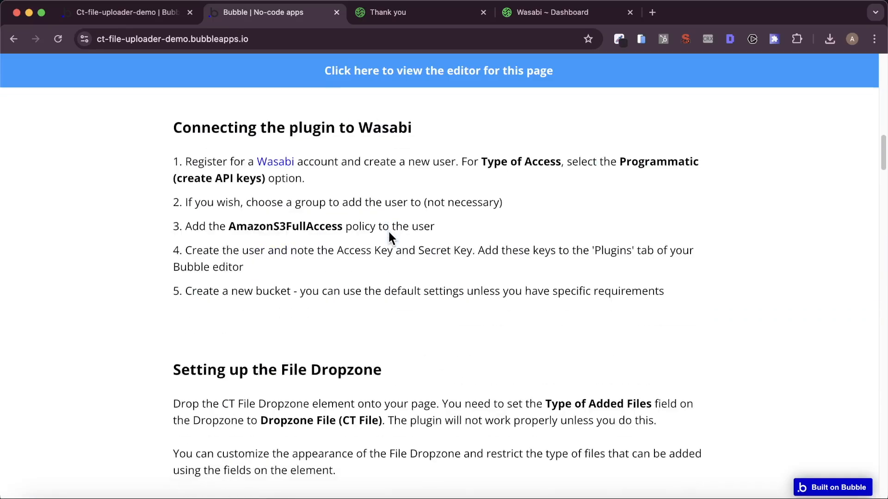
{"action": "scroll", "coordinate": [396, 265], "scroll_direction": "up", "scroll_amount": 1}
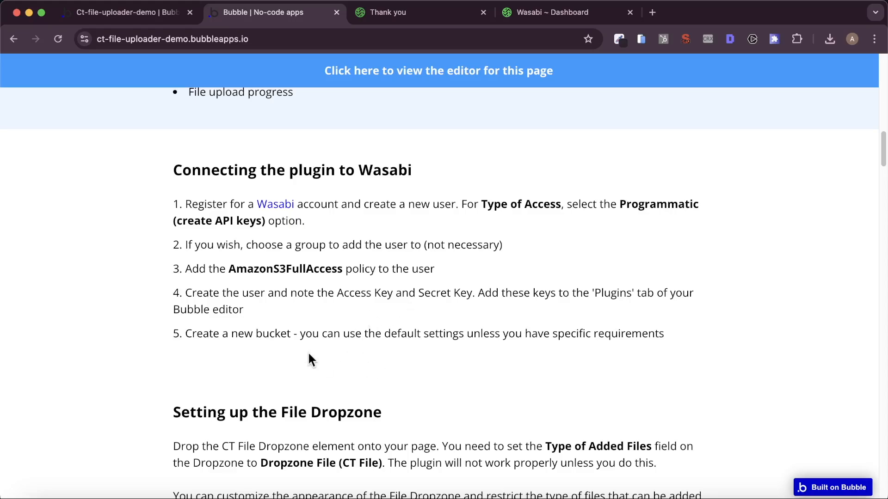
{"action": "scroll", "coordinate": [307, 350], "scroll_direction": "up", "scroll_amount": 5}
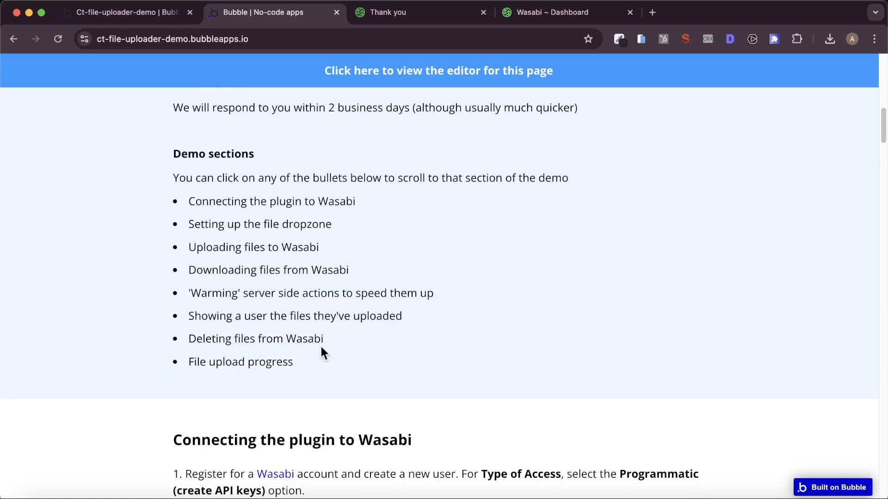
{"action": "scroll", "coordinate": [321, 362], "scroll_direction": "down", "scroll_amount": 3}
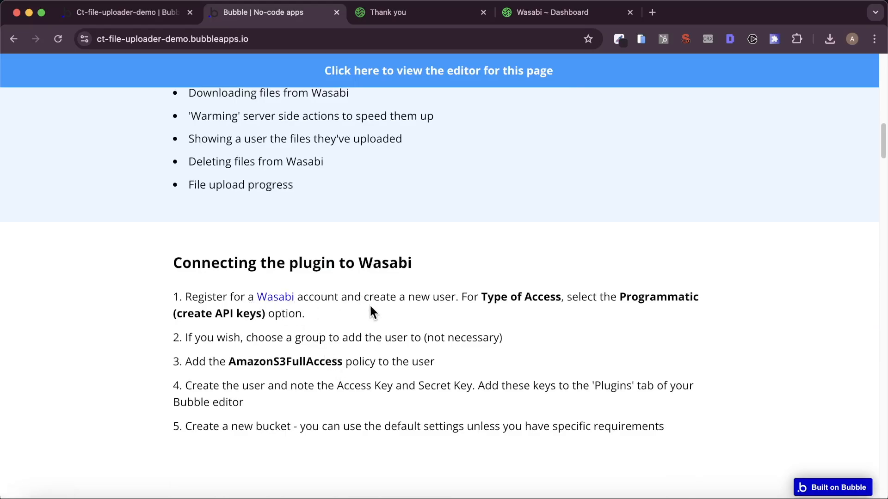
- Place the Wasabi console tab beside the demo page and start creating a Wasabi user with the username demoUser
{"action": "left_click_drag", "start_coordinate": [530, 14], "coordinate": [383, 31]}
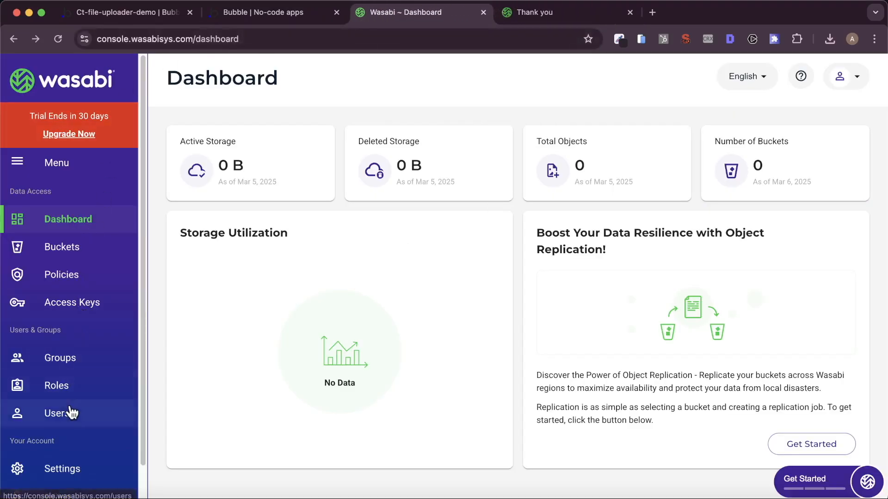
{"action": "left_click", "coordinate": [72, 413]}
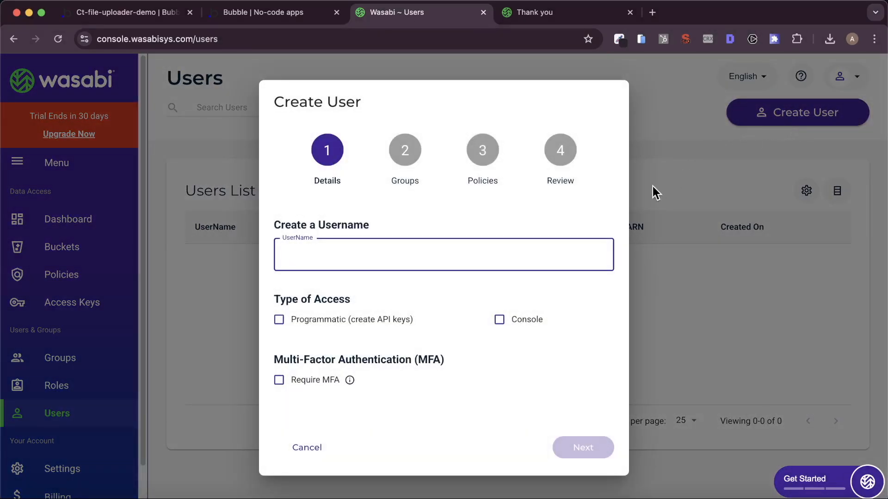
{"action": "type", "text": "demoUser"}
{"action": "left_click", "coordinate": [554, 224]}
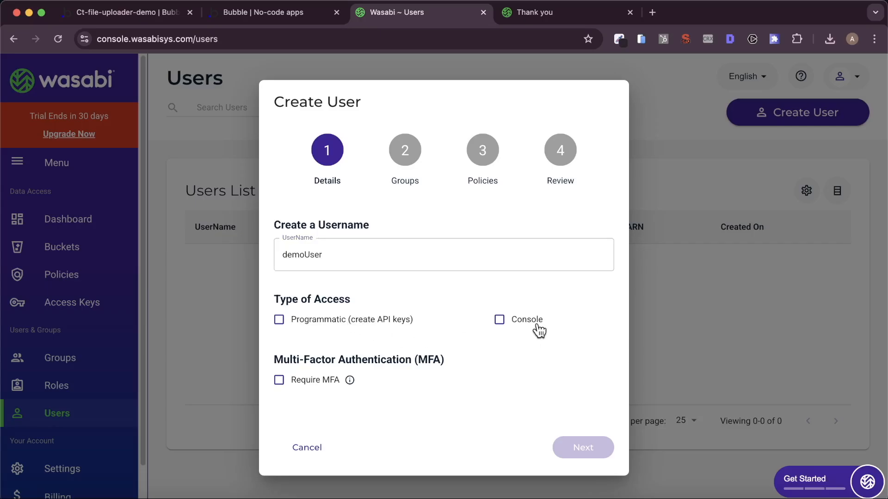
- Check the demo page's access type instruction, then give demoUser Programmatic (create API keys) access and proceed to the group settings
{"action": "left_click", "coordinate": [278, 13]}
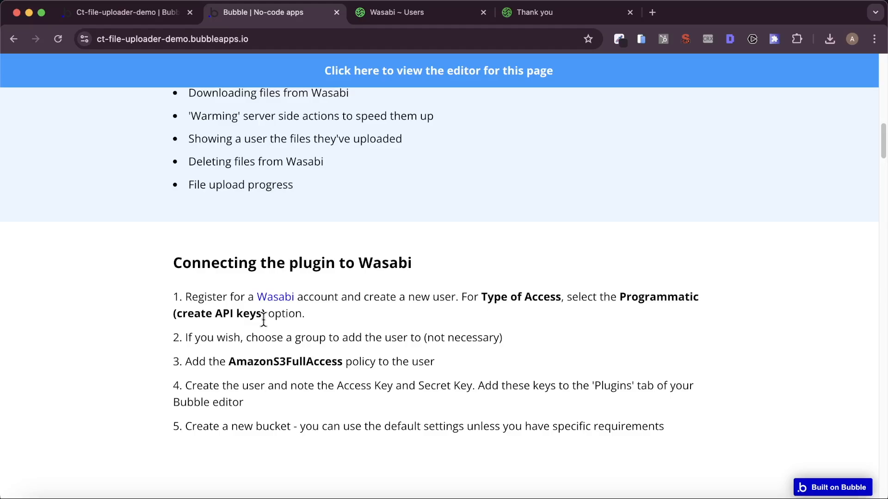
{"action": "left_click", "coordinate": [416, 23]}
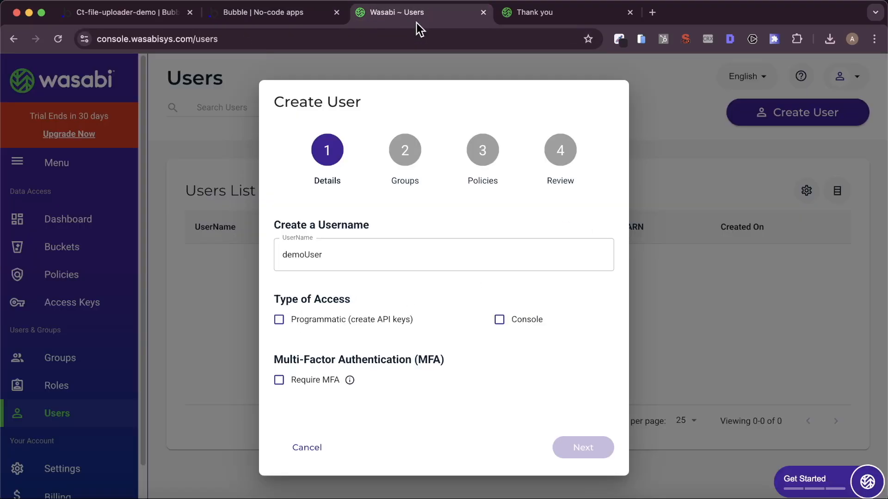
{"action": "left_click", "coordinate": [279, 319]}
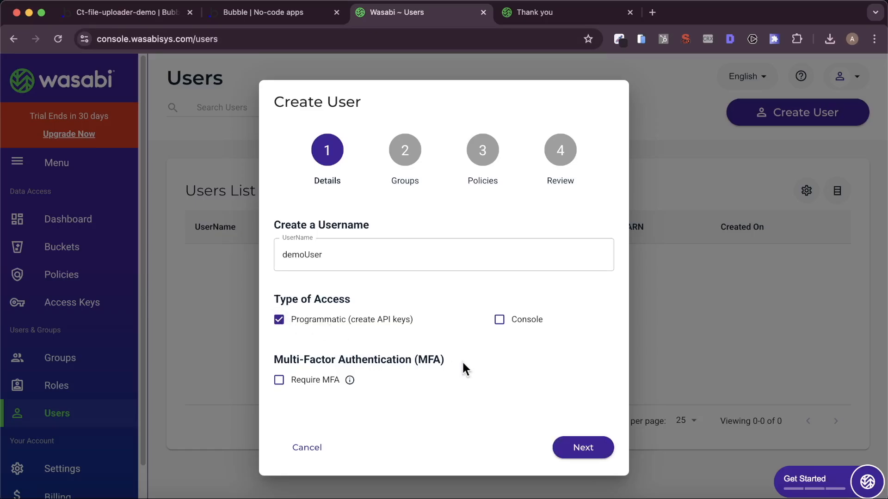
{"action": "left_click", "coordinate": [589, 447]}
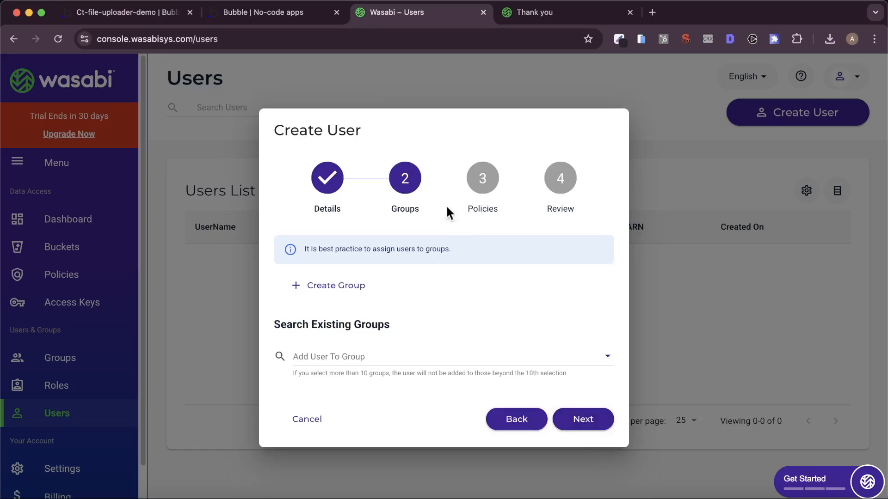
- Check the demo page's instruction about groups and continue to the policies without assigning the user to a group
{"action": "left_click", "coordinate": [252, 12]}
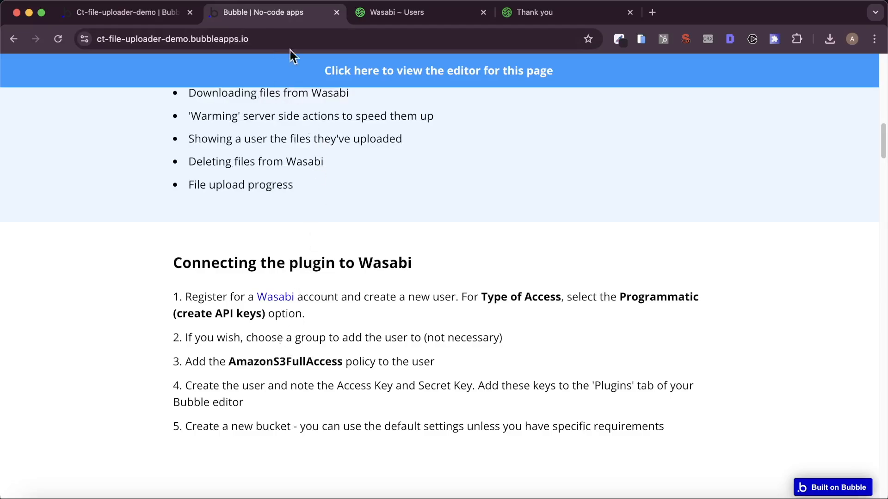
{"action": "left_click", "coordinate": [394, 13]}
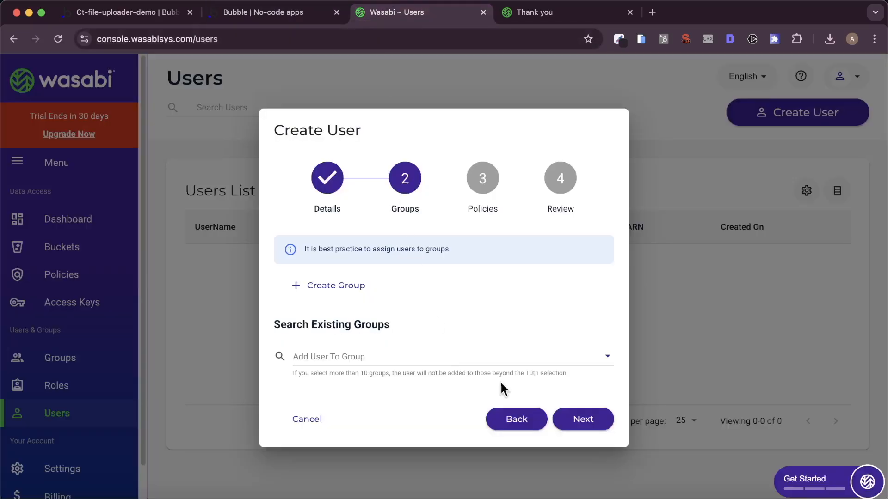
{"action": "left_click", "coordinate": [583, 419]}
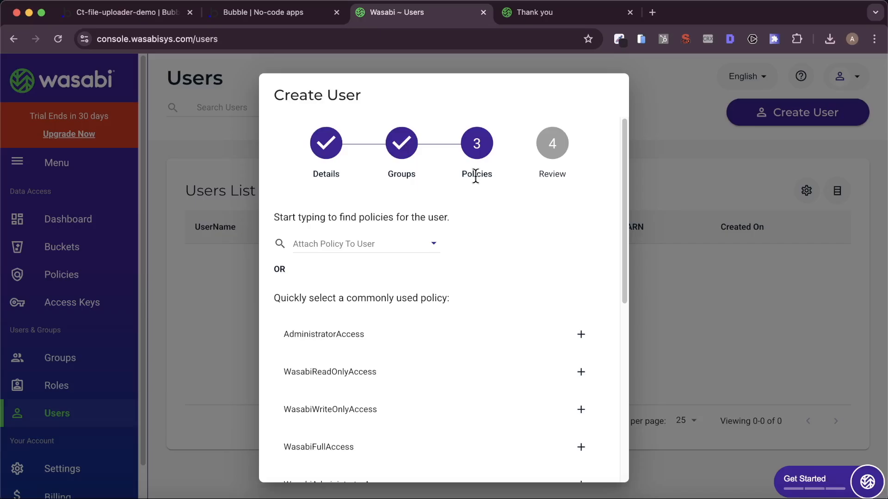
- Check the required policy on the demo page, attach AmazonS3FullAccess to demoUser and create the user
{"action": "left_click", "coordinate": [254, 14]}
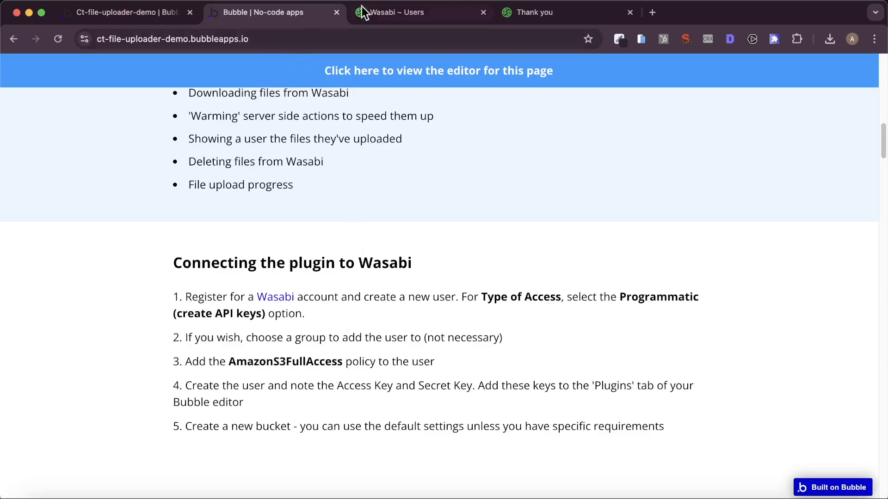
{"action": "left_click", "coordinate": [405, 10]}
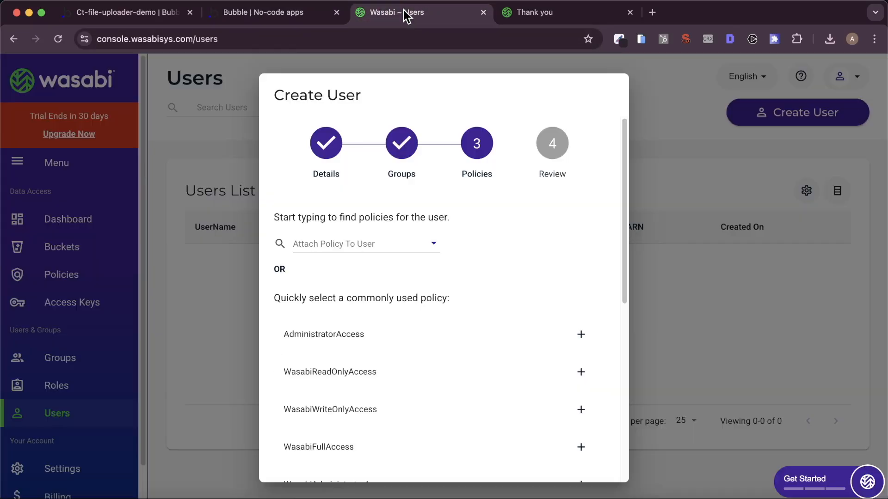
{"action": "left_click", "coordinate": [432, 244]}
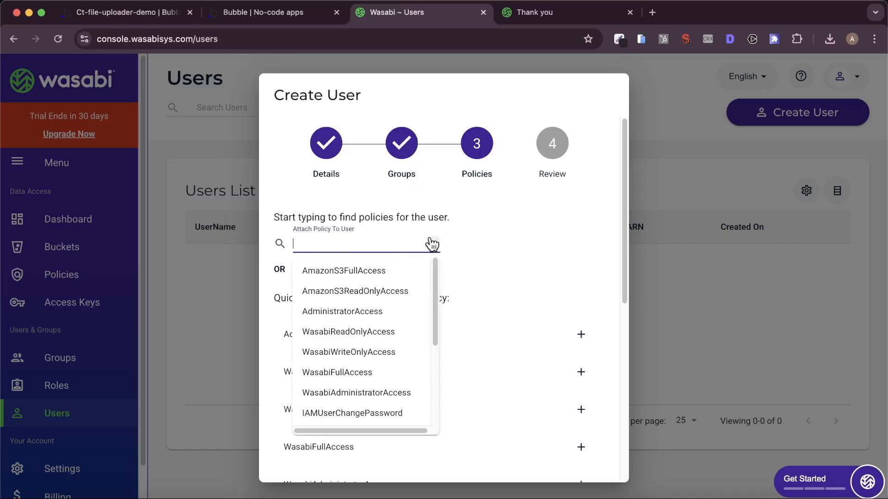
{"action": "left_click", "coordinate": [398, 276]}
{"action": "scroll", "coordinate": [484, 223], "scroll_direction": "down", "scroll_amount": 10}
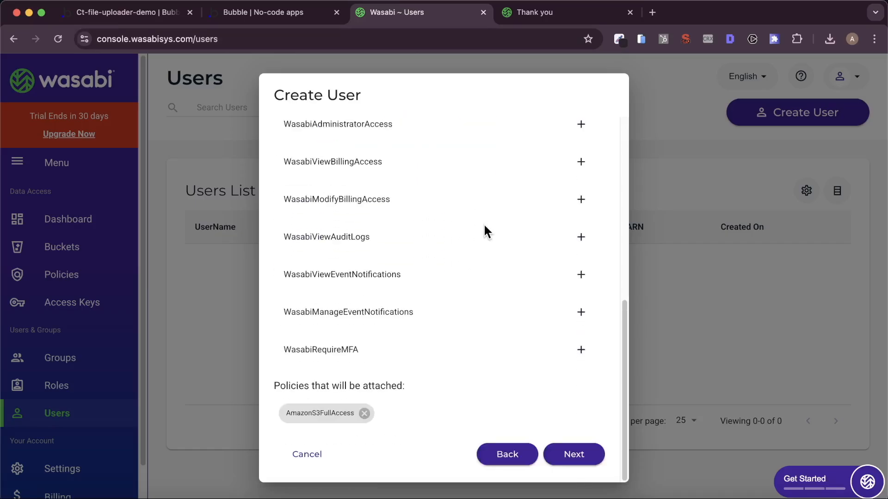
{"action": "left_click", "coordinate": [565, 457]}
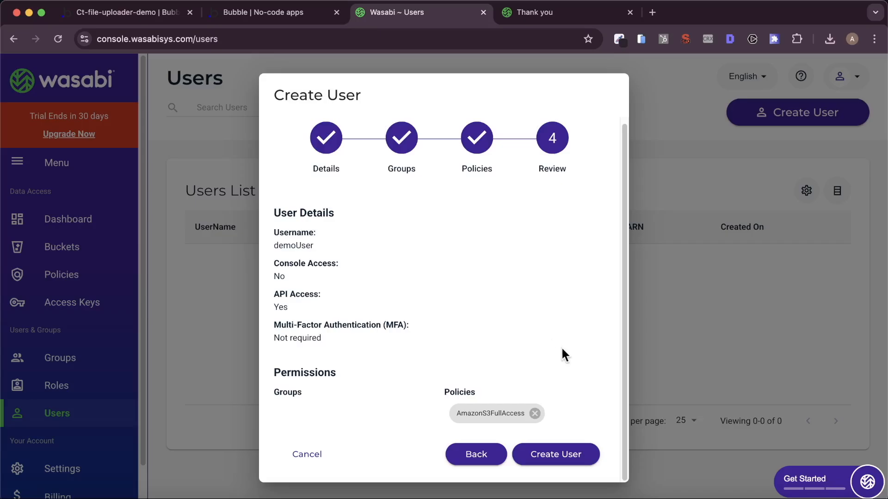
{"action": "left_click", "coordinate": [567, 455]}
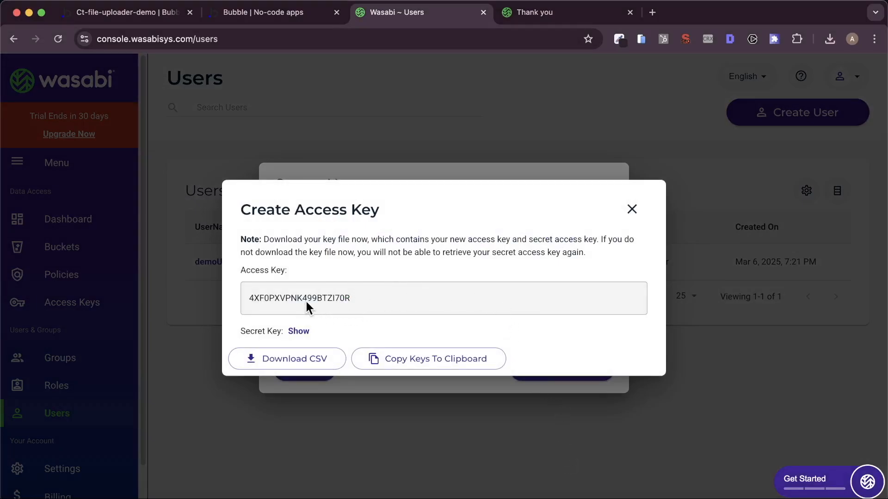
- Reveal the new user's secret key and copy the access key and secret key to the clipboard
{"action": "left_click", "coordinate": [302, 332]}
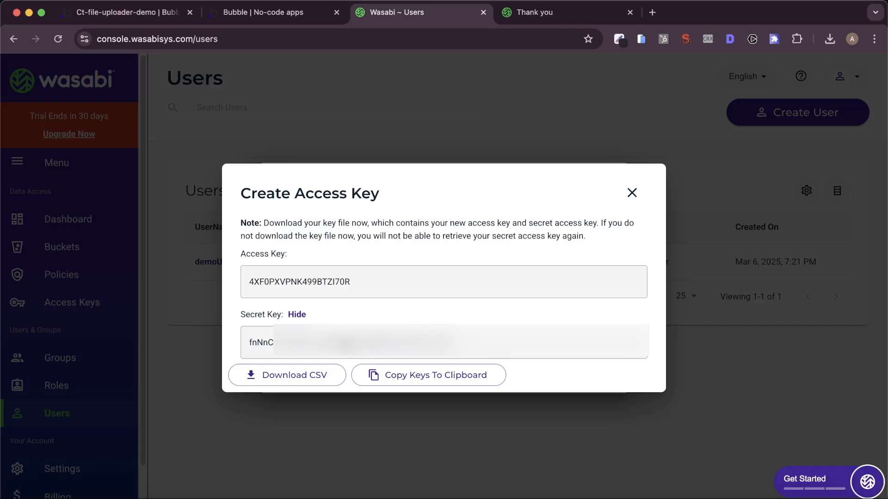
{"action": "left_click", "coordinate": [432, 383]}
{"action": "left_click", "coordinate": [445, 377]}
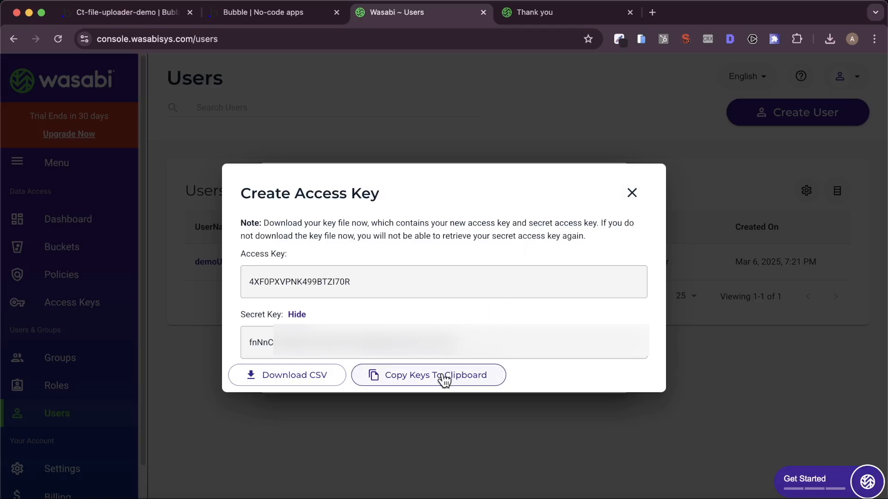
{"action": "left_click", "coordinate": [444, 377]}
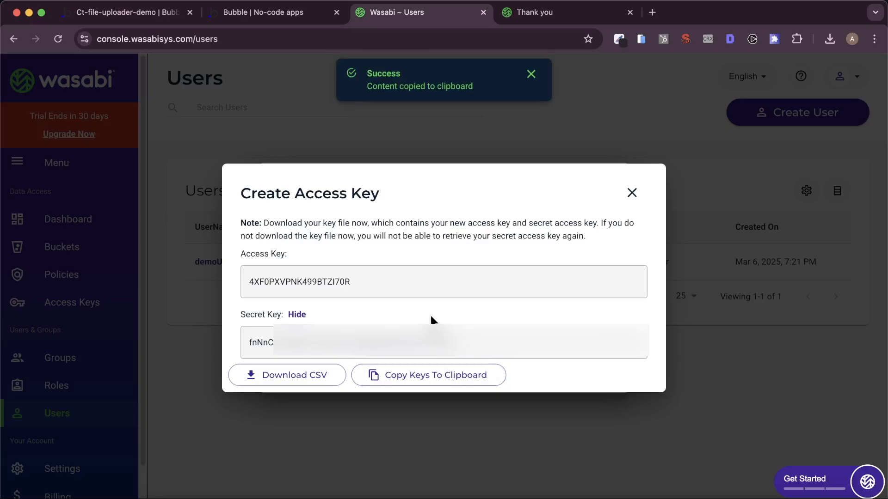
- Switch to the Bubble editor and look through the CT File Uploader - Wasabi plugin's details for where the keys go
{"action": "key", "text": "super+1"}
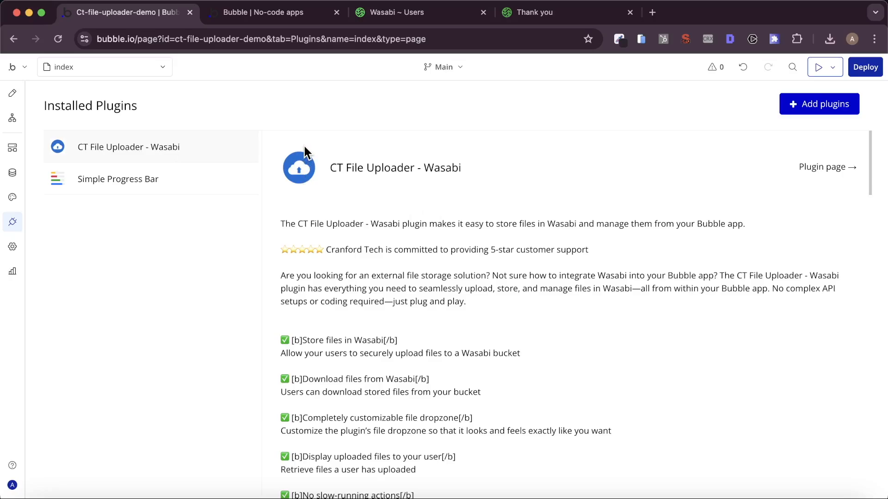
{"action": "scroll", "coordinate": [470, 200], "scroll_direction": "down", "scroll_amount": 15}
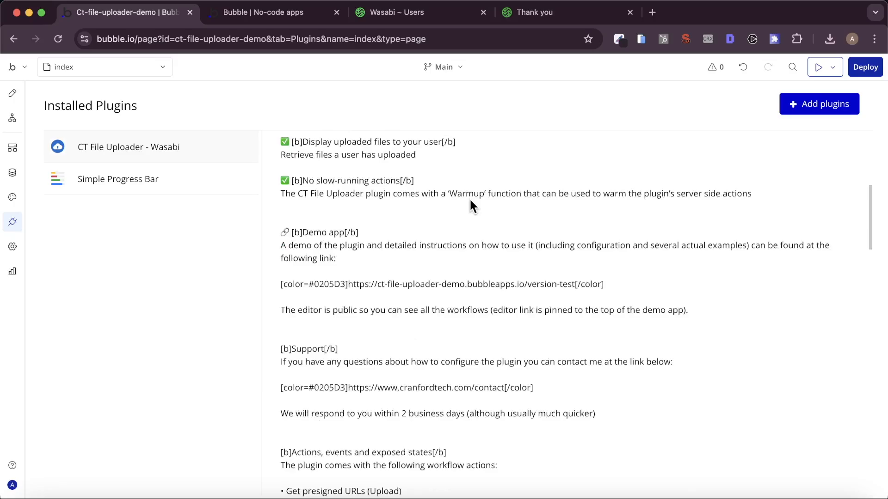
{"action": "scroll", "coordinate": [471, 201], "scroll_direction": "down", "scroll_amount": 5}
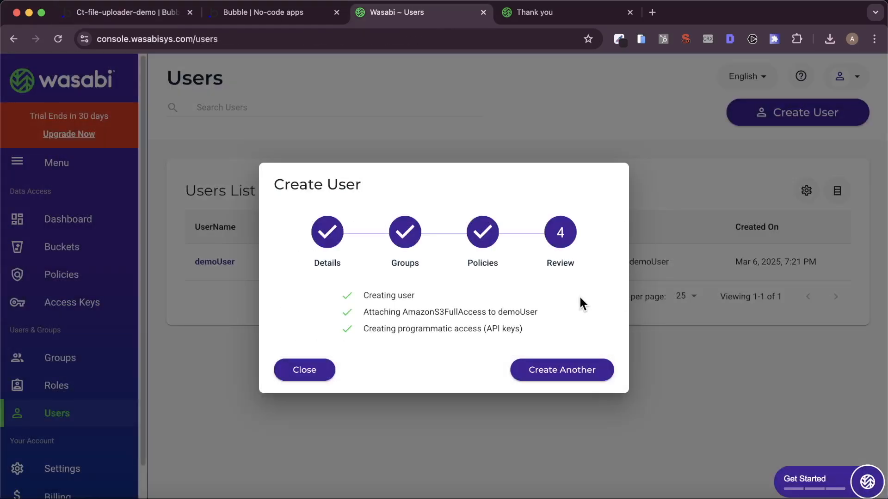
- Close the finished Create User dialog and read the demo page's instruction for creating a new bucket
{"action": "left_click", "coordinate": [304, 372]}
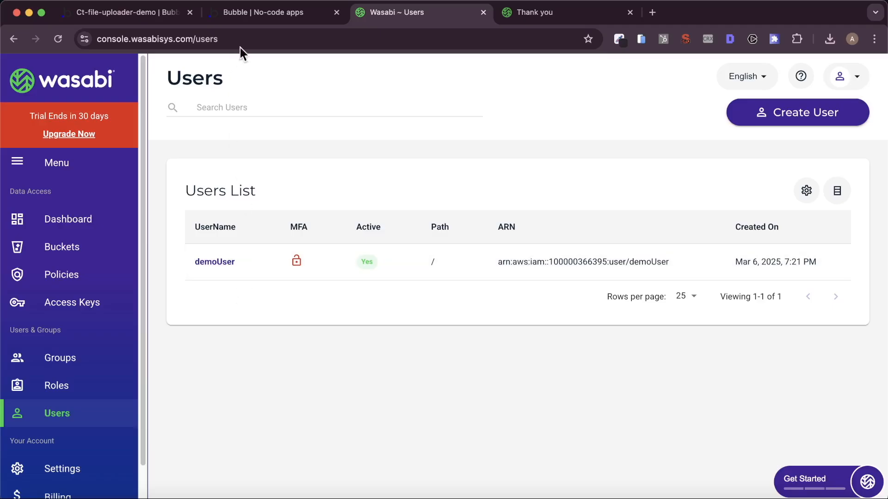
{"action": "left_click", "coordinate": [265, 8]}
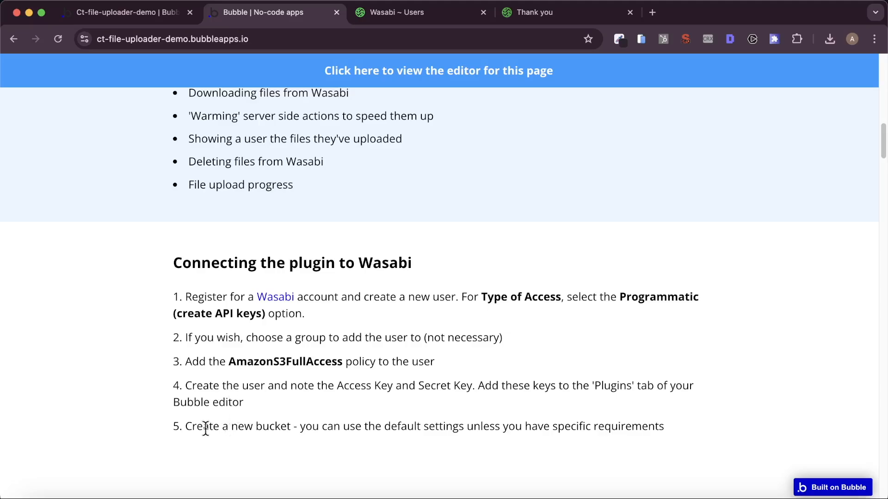
{"action": "scroll", "coordinate": [206, 428], "scroll_direction": "up", "scroll_amount": 1}
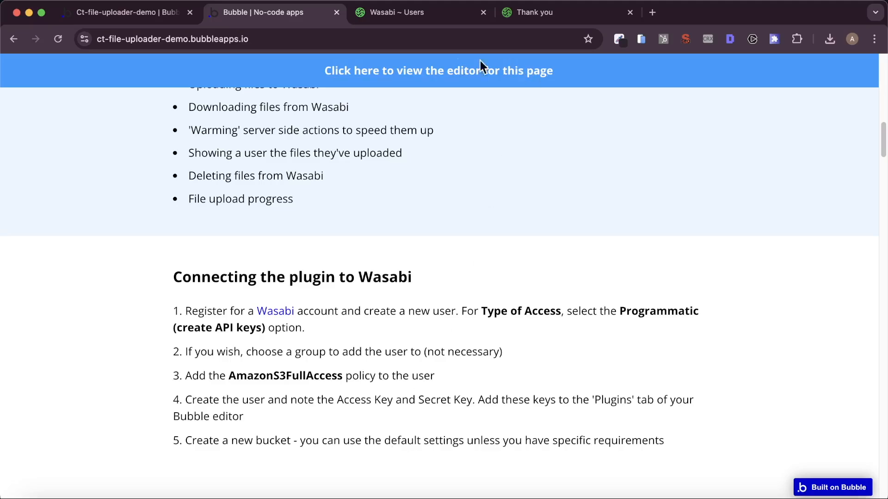
- Return to the Wasabi console, open the bucket list and postpone the guide for creating the first bucket
{"action": "left_click", "coordinate": [398, 18]}
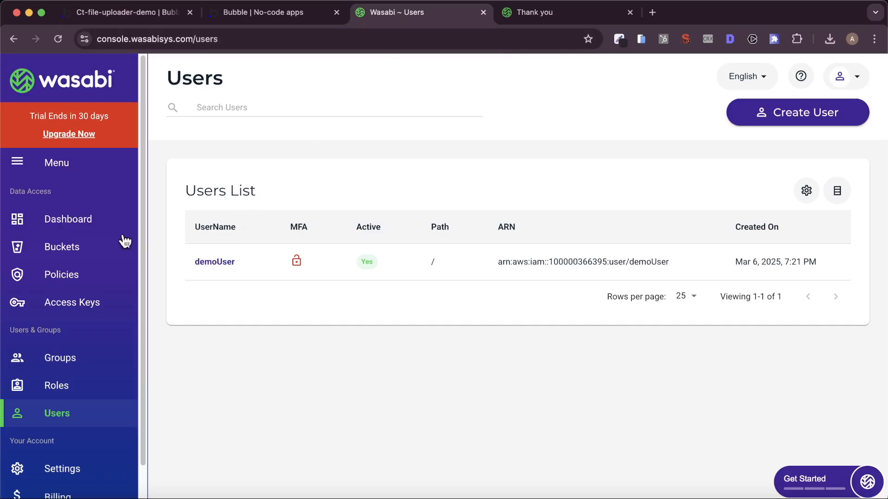
{"action": "left_click", "coordinate": [75, 248]}
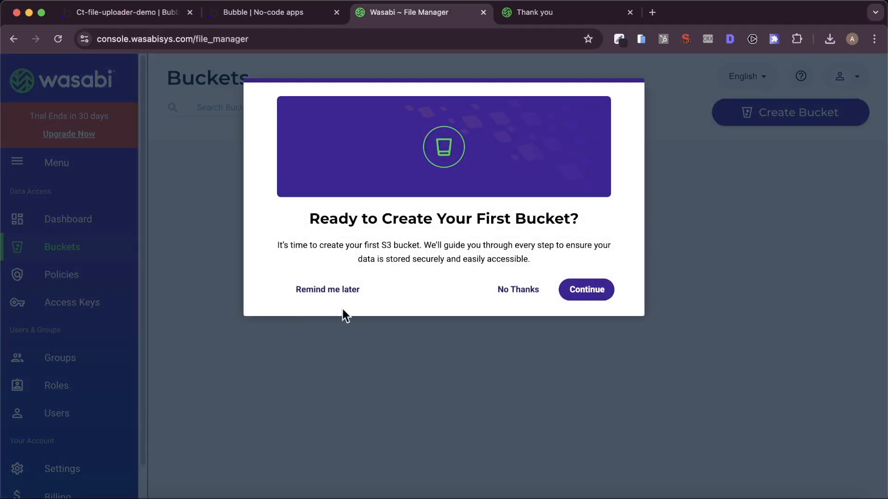
{"action": "left_click", "coordinate": [307, 291]}
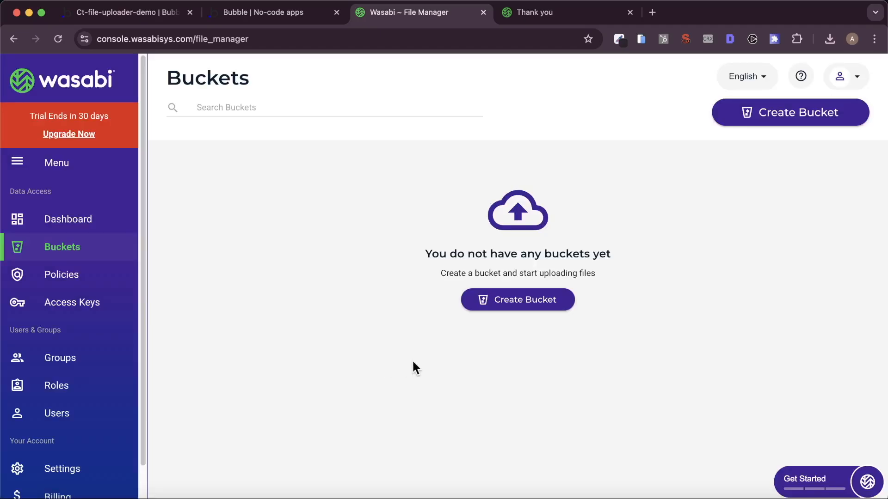
- Start a new bucket named ct-bucket-729hf in the London eu-west-1 region
{"action": "left_click", "coordinate": [507, 305]}
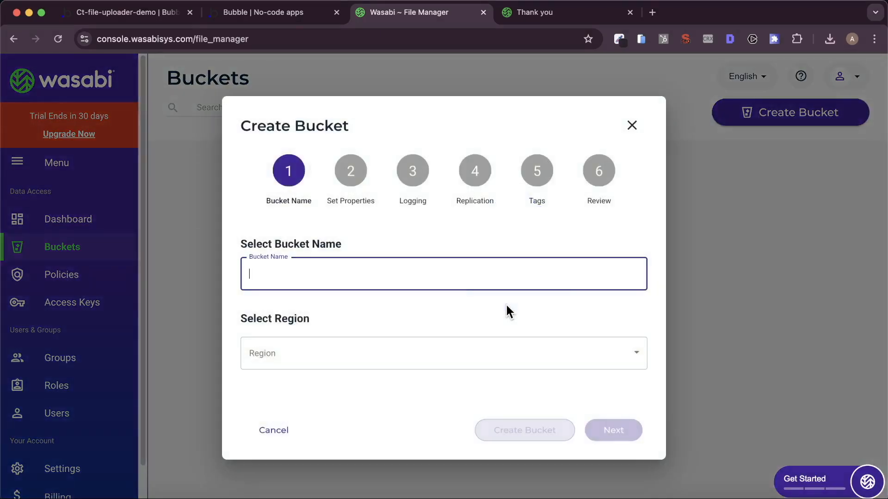
{"action": "key", "text": "super+v"}
{"action": "left_click", "coordinate": [487, 331]}
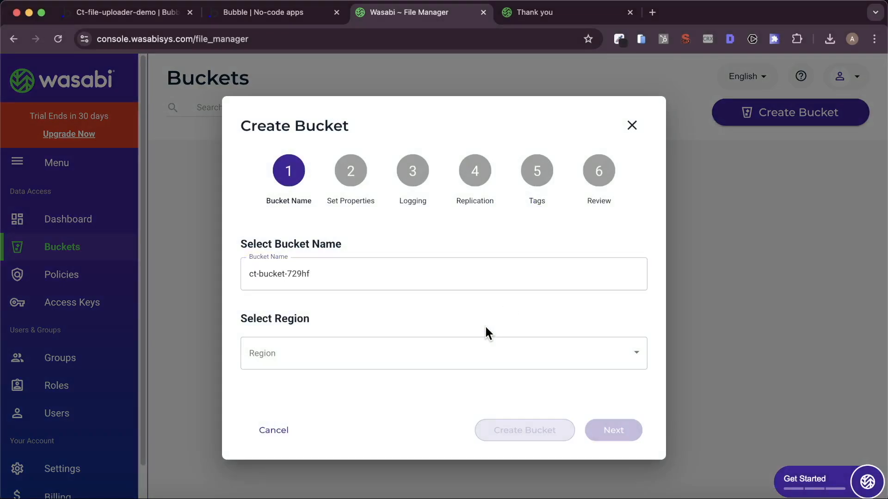
{"action": "left_click", "coordinate": [484, 363]}
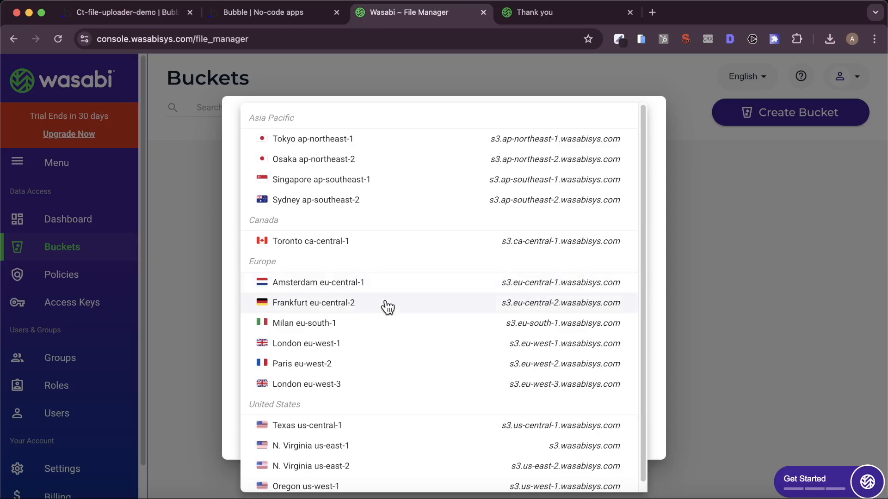
{"action": "scroll", "coordinate": [390, 324], "scroll_direction": "down", "scroll_amount": 1}
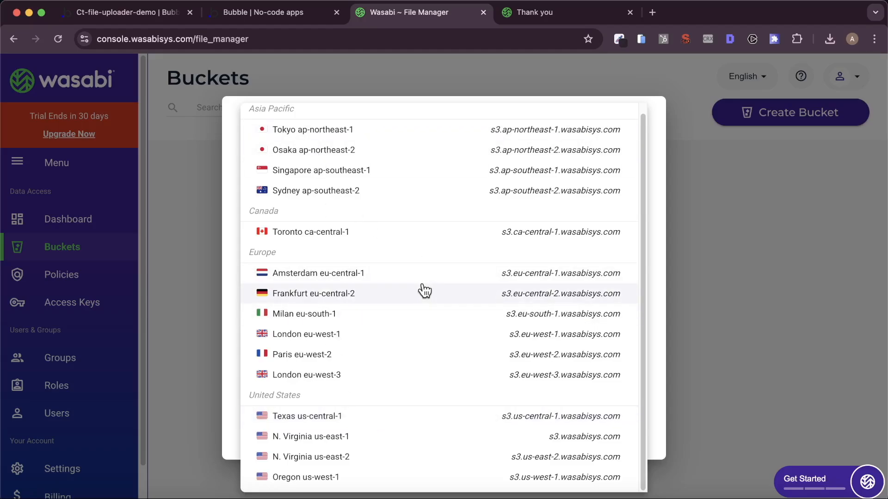
{"action": "left_click", "coordinate": [396, 332]}
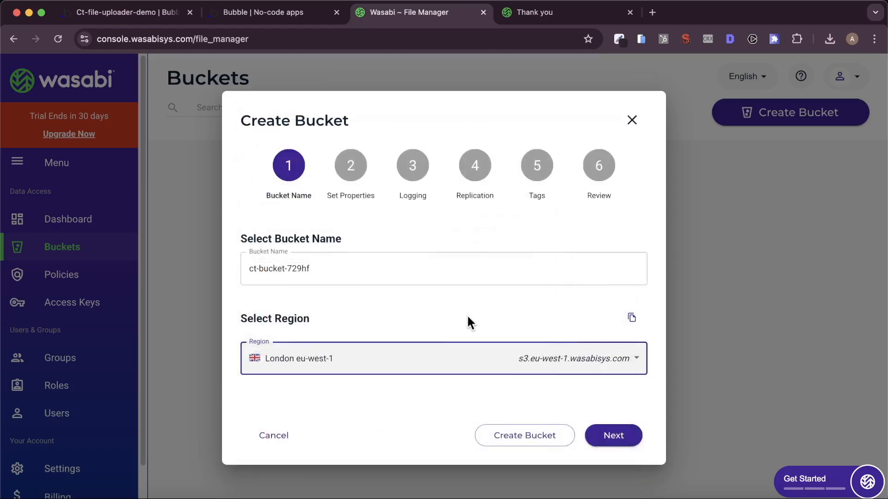
- Create the bucket, leaving versioning, object lock, logging and replication off and adding no tags
{"action": "left_click", "coordinate": [614, 427]}
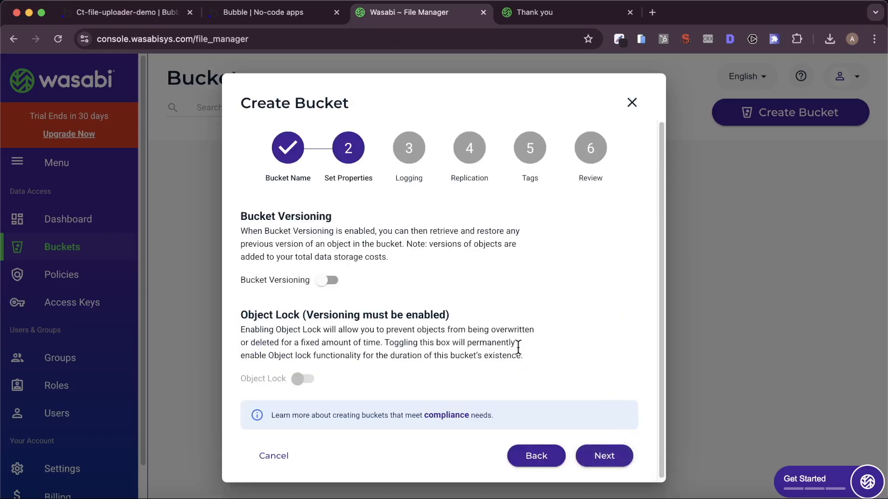
{"action": "left_click", "coordinate": [604, 457]}
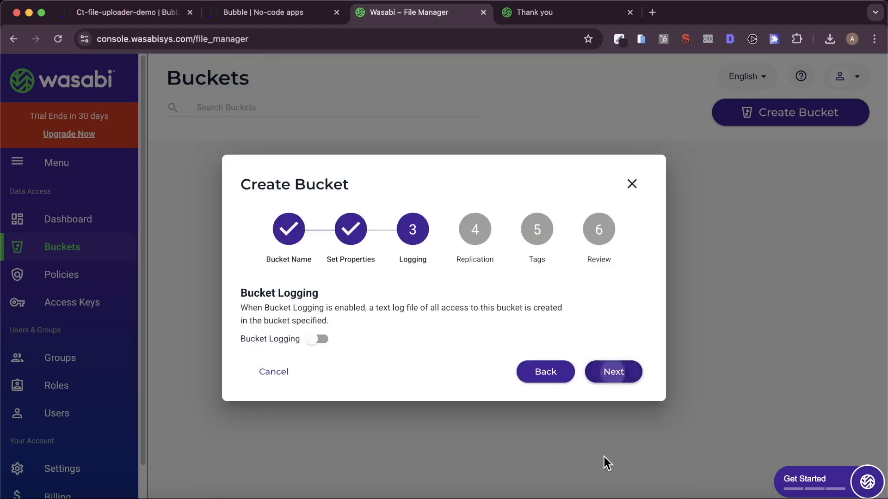
{"action": "left_click", "coordinate": [621, 384]}
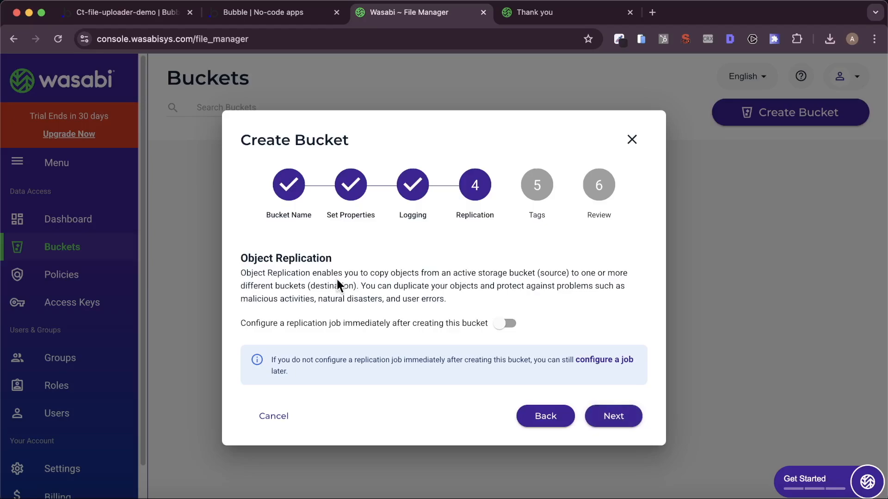
{"action": "left_click", "coordinate": [609, 414]}
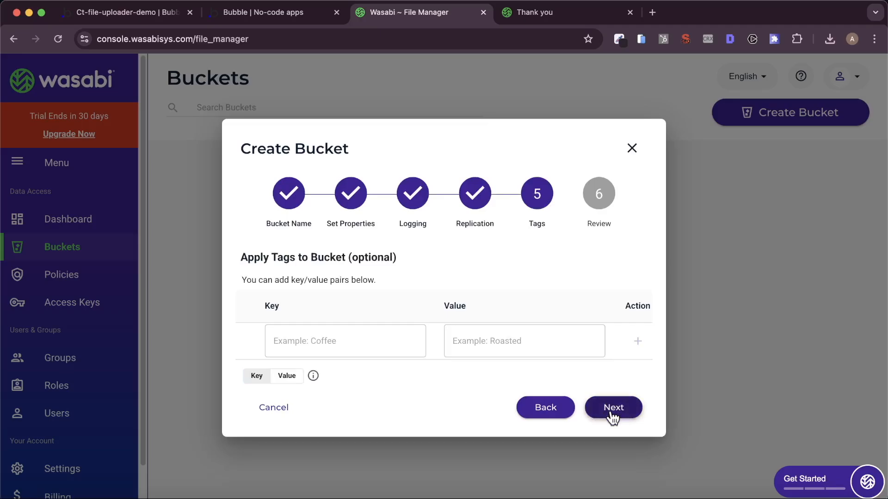
{"action": "left_click", "coordinate": [610, 415]}
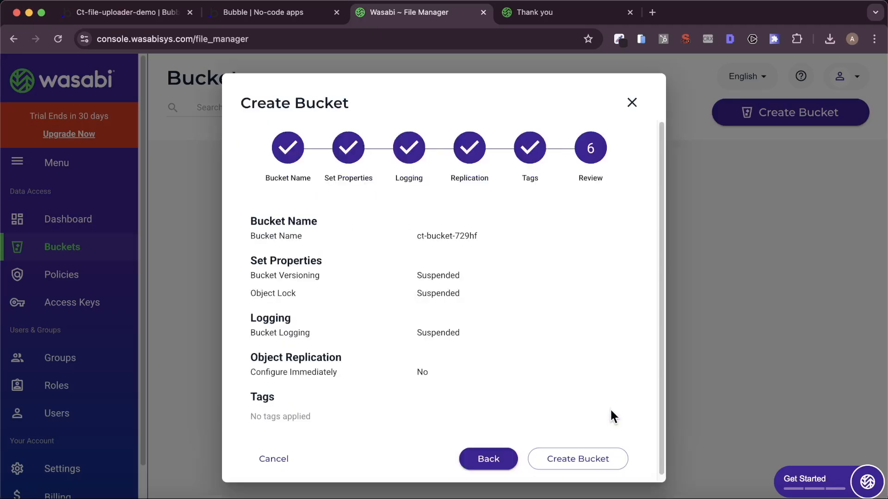
{"action": "left_click", "coordinate": [576, 458]}
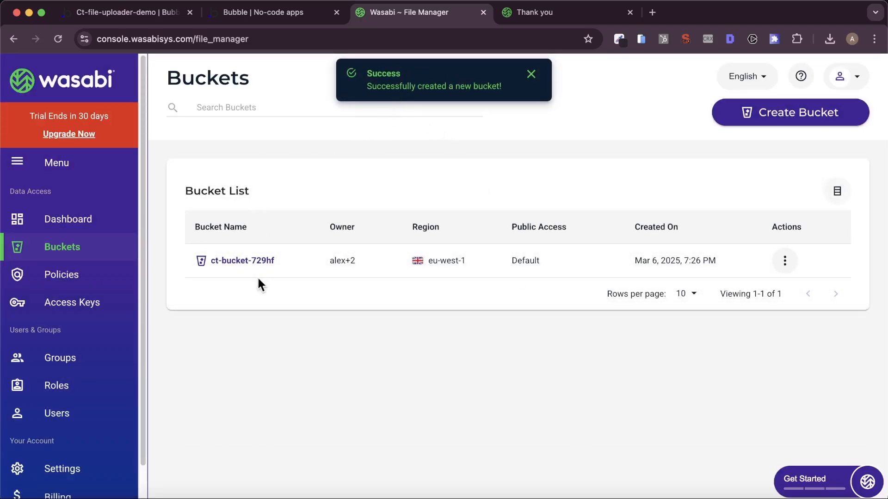
- Open ct-bucket-729hf, dismiss the Cloud Sync Manager promotion and look over the bucket's contents
{"action": "left_click", "coordinate": [233, 263]}
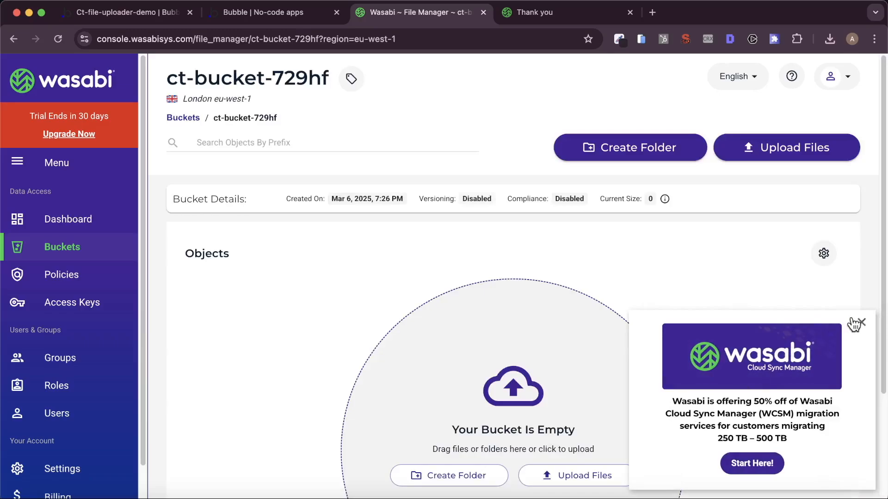
{"action": "left_click", "coordinate": [862, 322]}
{"action": "scroll", "coordinate": [647, 349], "scroll_direction": "down", "scroll_amount": 1}
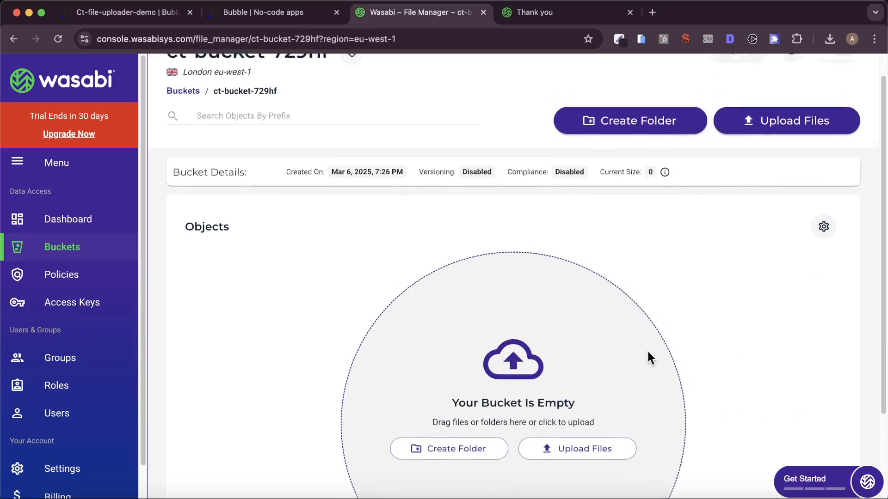
{"action": "scroll", "coordinate": [648, 349], "scroll_direction": "up", "scroll_amount": 1}
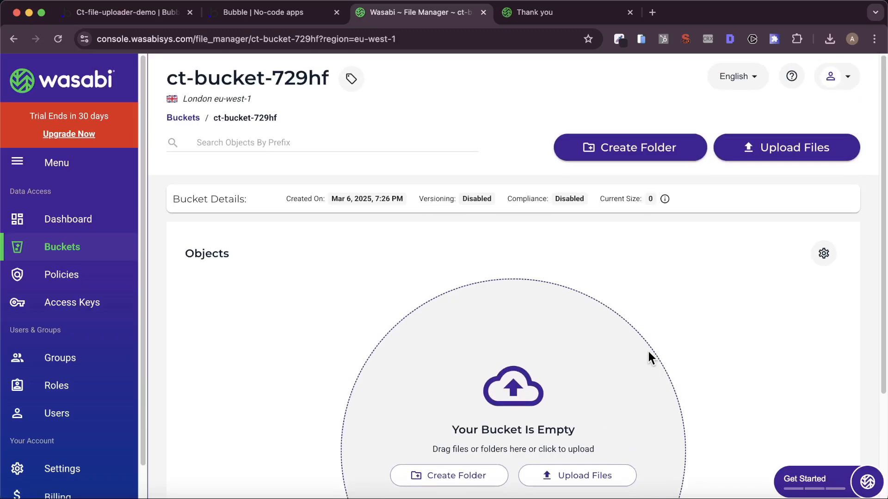
- Return to the plugin demo page and read the section on setting up the file dropzone
{"action": "left_click", "coordinate": [271, 12]}
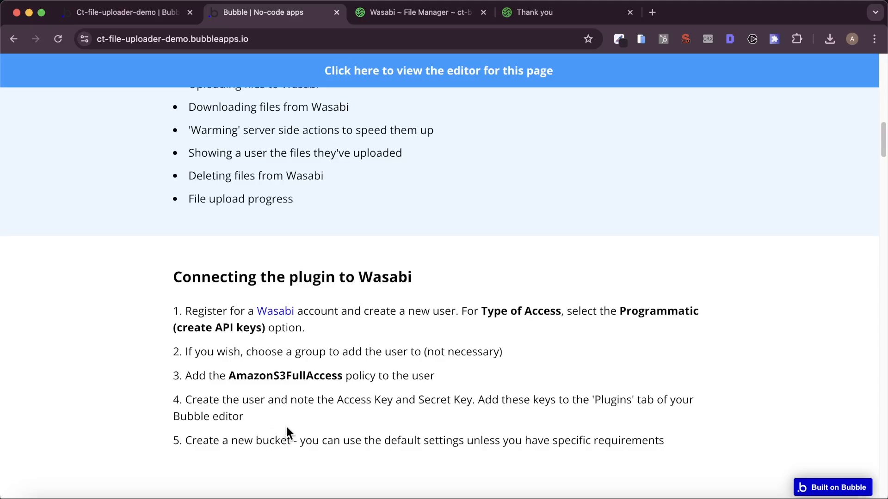
{"action": "scroll", "coordinate": [287, 432], "scroll_direction": "up", "scroll_amount": 3}
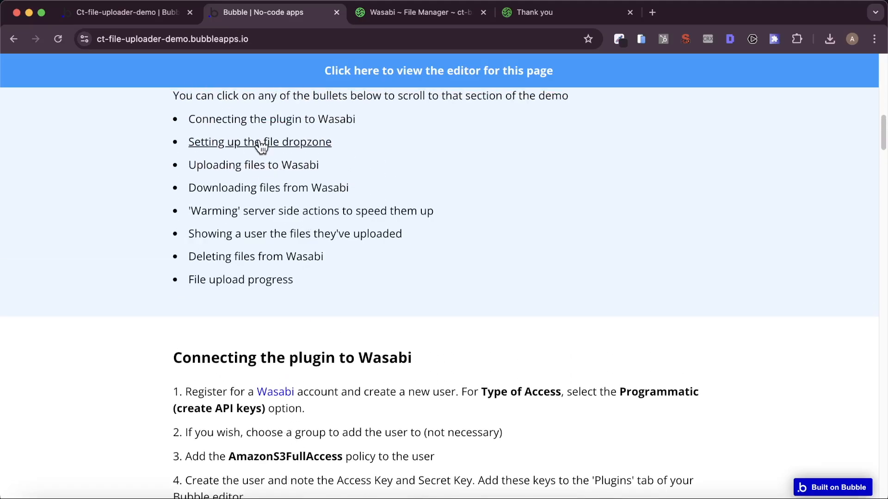
{"action": "left_click", "coordinate": [261, 144]}
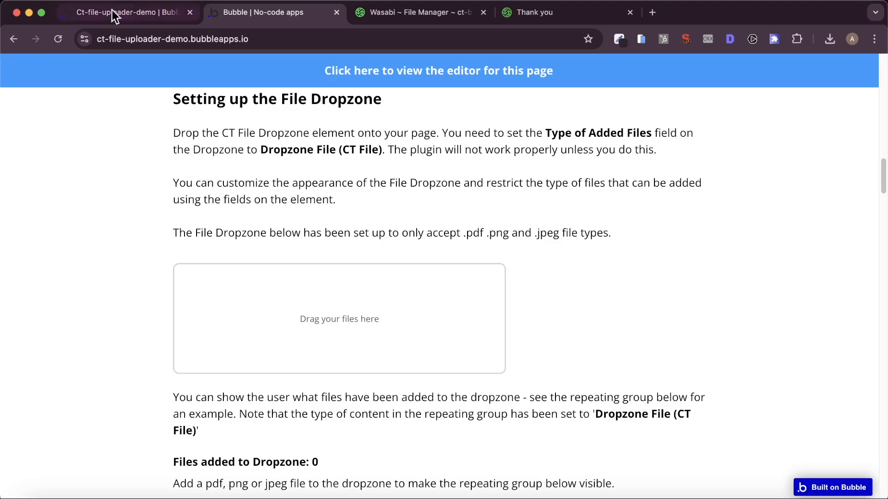
- Switch to the Bubble editor's design view and find the CT File Dropzone among the visual elements
{"action": "left_click", "coordinate": [129, 13]}
{"action": "left_click", "coordinate": [14, 94]}
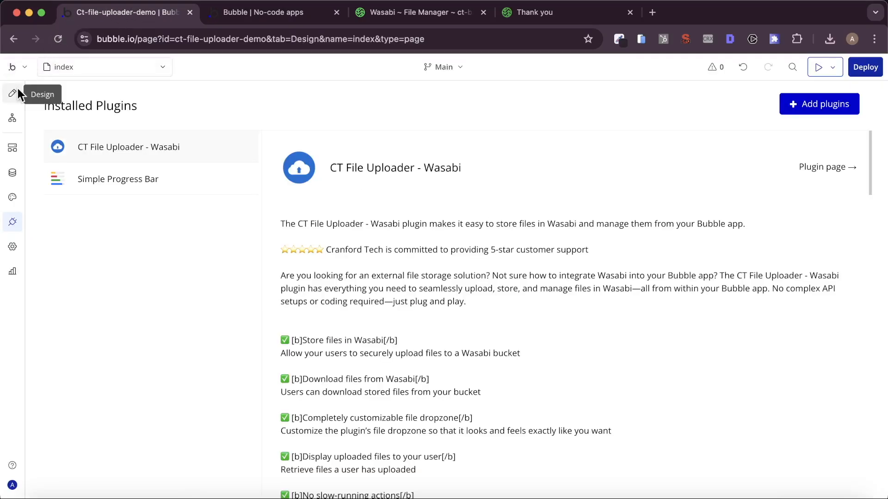
{"action": "scroll", "coordinate": [94, 361], "scroll_direction": "down", "scroll_amount": 10}
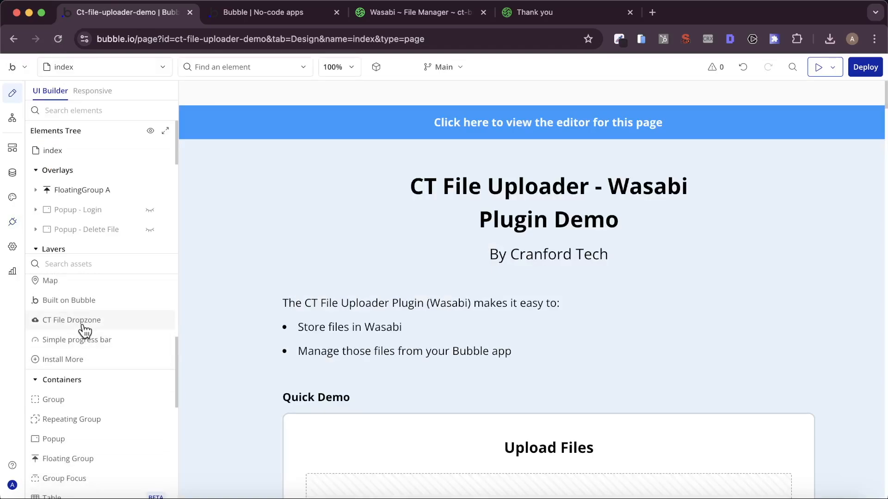
- Create a new web page named demo-page
{"action": "left_click", "coordinate": [121, 60]}
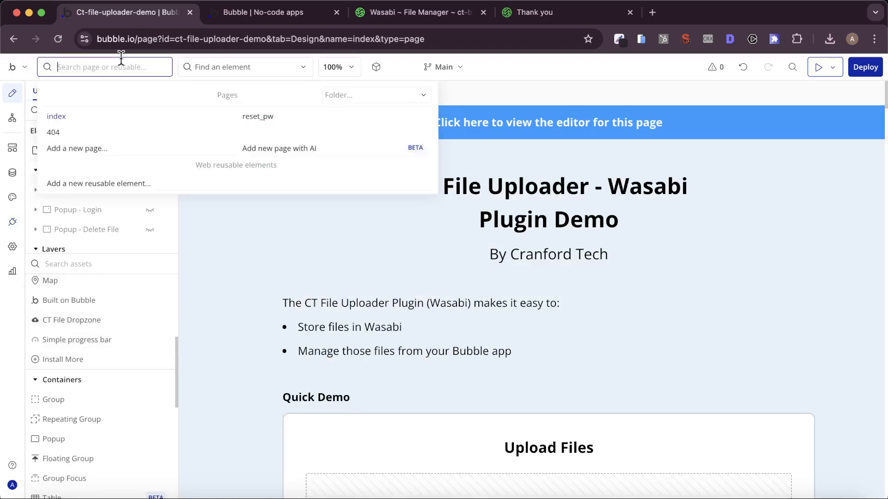
{"action": "left_click", "coordinate": [106, 147]}
{"action": "type", "text": "demo"}
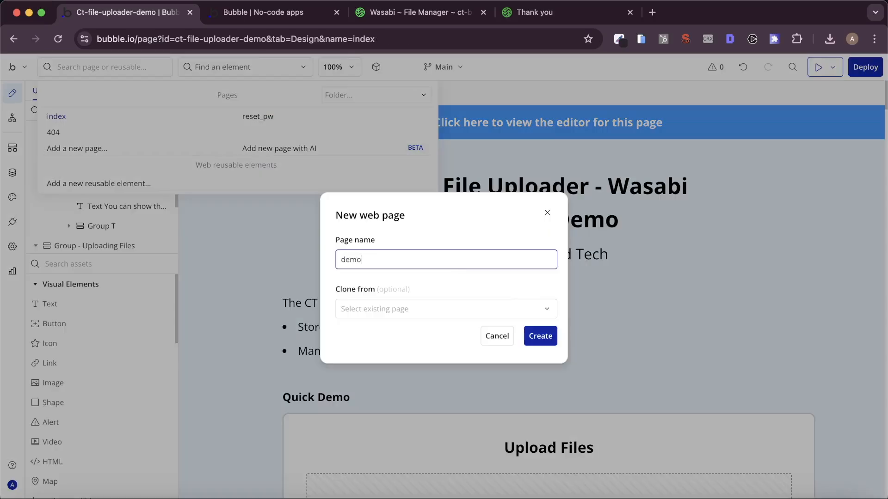
{"action": "type", "text": "-page"}
{"action": "left_click", "coordinate": [544, 339]}
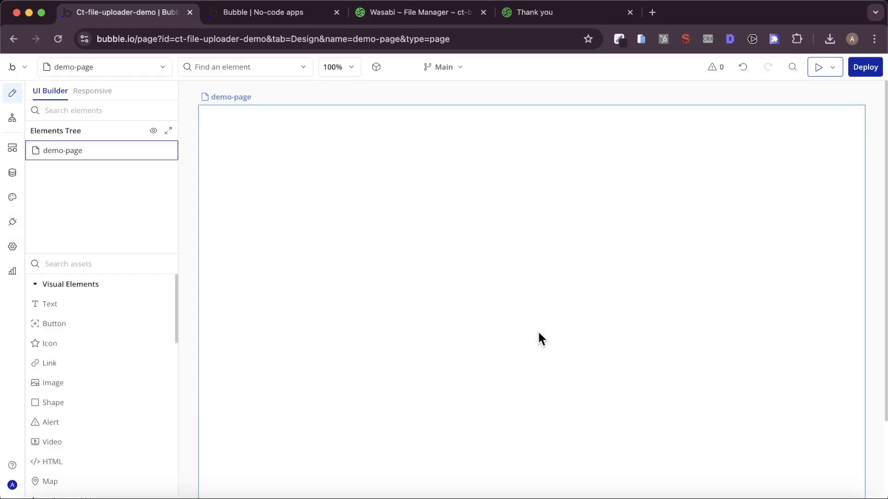
- Add a group to demo-page, set the page's container layout to Column and name the group "Group - Main Container"
{"action": "left_click", "coordinate": [88, 264]}
{"action": "type", "text": "gro"}
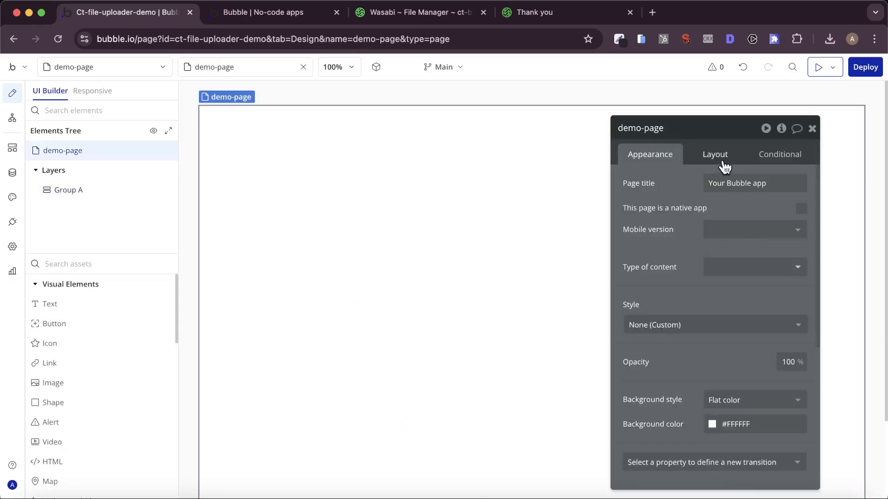
{"action": "left_click", "coordinate": [724, 168]}
{"action": "left_click", "coordinate": [755, 184]}
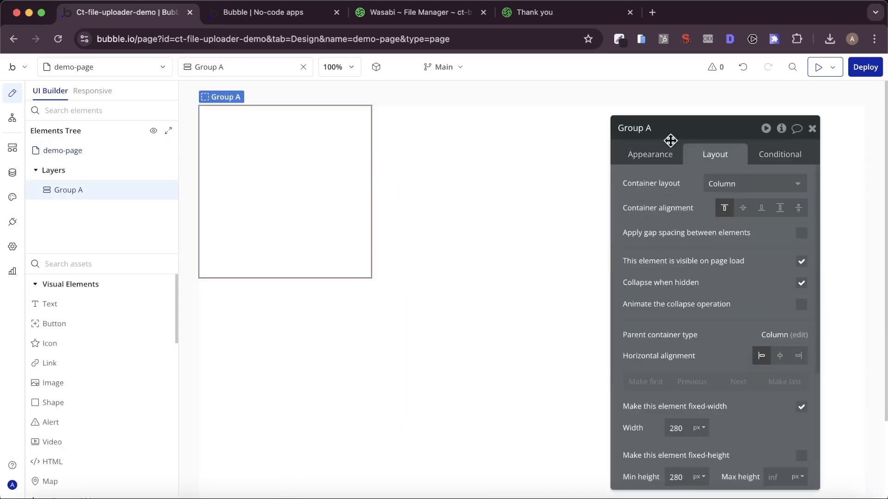
{"action": "type", "text": "- Main Container"}
- Centre Group - Main Container horizontally, turn off fixed width and fit height to content, and set 960 px maximum width with 12 px padding
{"action": "left_click", "coordinate": [780, 356]}
{"action": "left_click", "coordinate": [801, 407]}
{"action": "left_click", "coordinate": [774, 428]}
{"action": "type", "text": "960"}
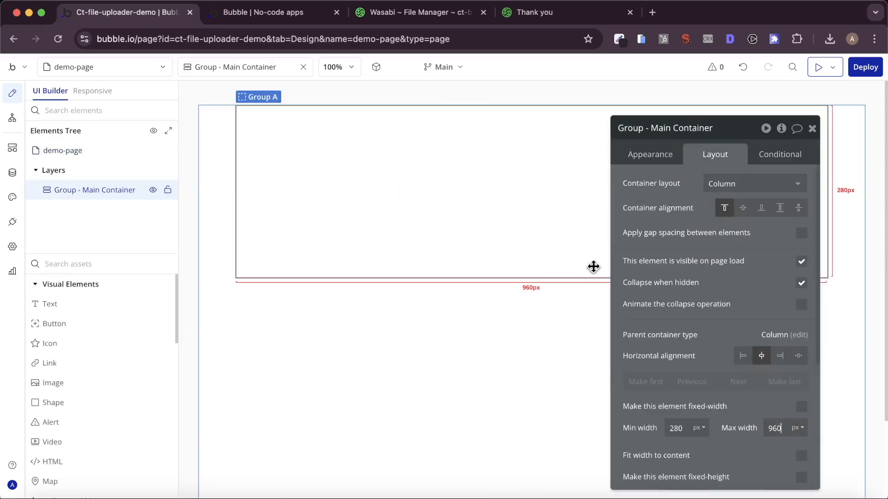
{"action": "scroll", "coordinate": [638, 471], "scroll_direction": "down", "scroll_amount": 5}
{"action": "left_click", "coordinate": [801, 323]}
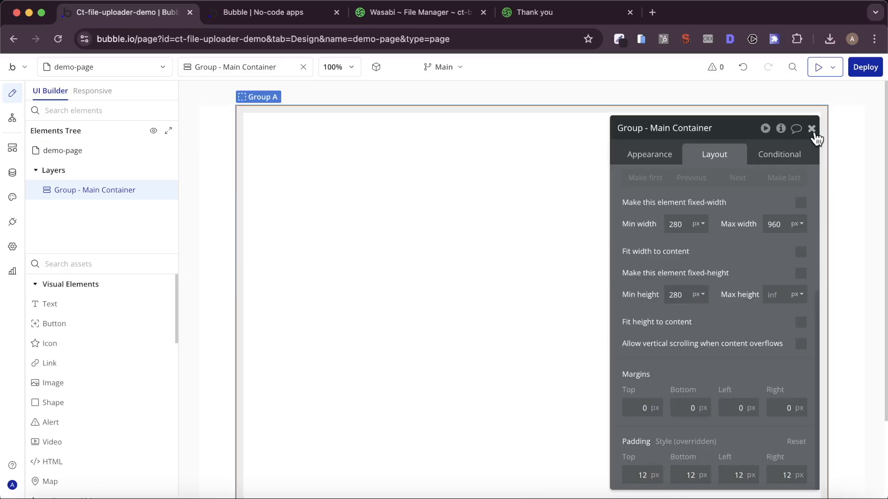
{"action": "left_click", "coordinate": [811, 128]}
- Place a CT File Dropzone inside Group - Main Container and briefly revisit the bucket page in the Wasabi console
{"action": "double_click", "coordinate": [442, 192]}
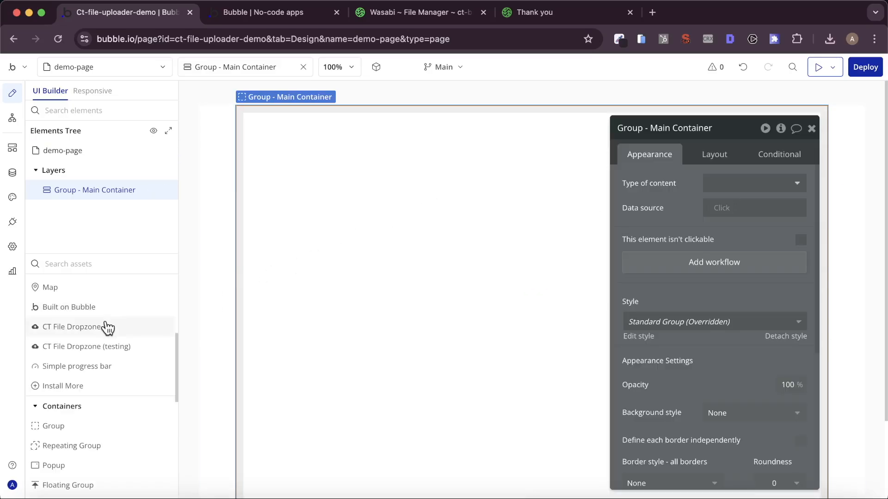
{"action": "left_click_drag", "start_coordinate": [108, 328], "coordinate": [476, 270]}
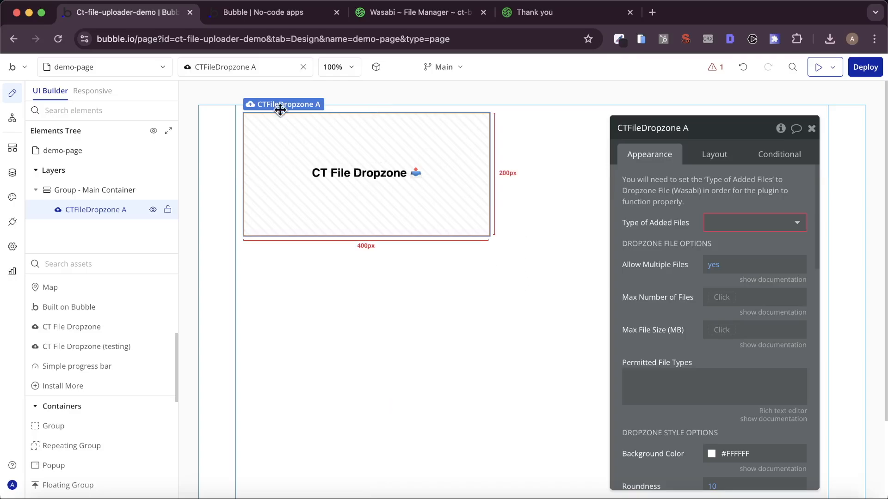
{"action": "left_click", "coordinate": [434, 11]}
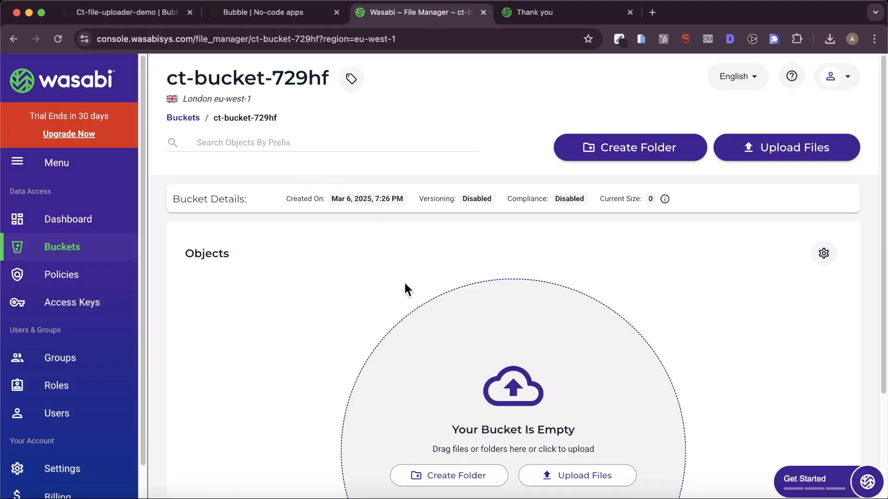
{"action": "left_click", "coordinate": [166, 14]}
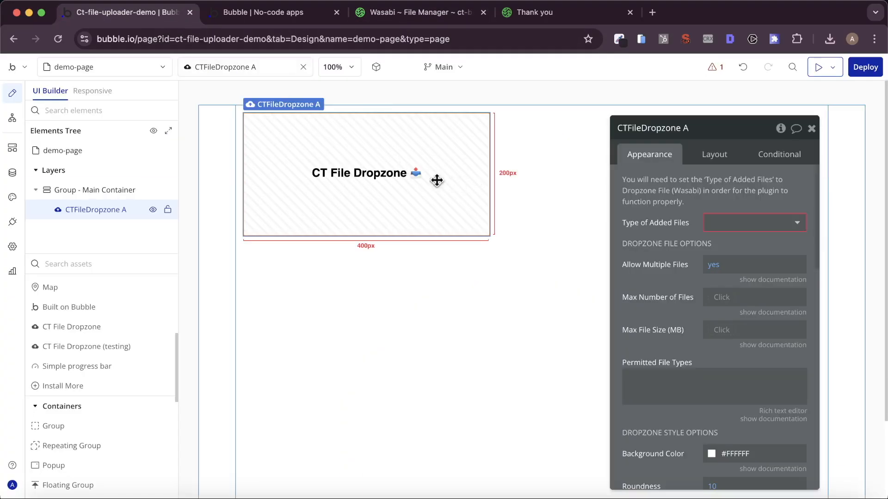
- Check the editor's issue list for problems with the new file dropzone, and close the list
{"action": "left_click_drag", "start_coordinate": [649, 210], "coordinate": [578, 189]}
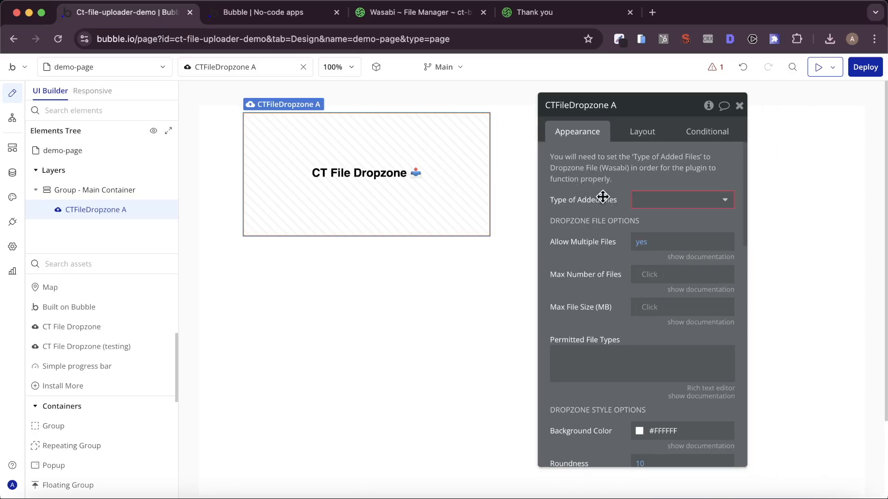
{"action": "left_click", "coordinate": [715, 67]}
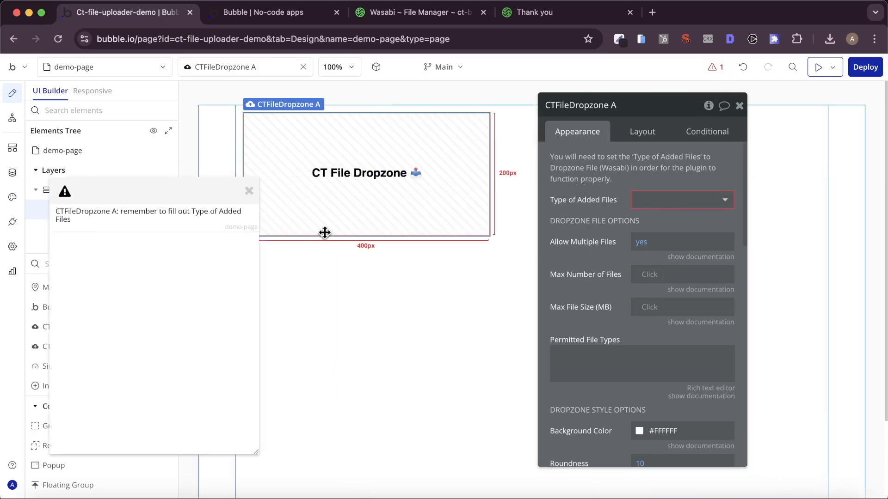
{"action": "left_click_drag", "start_coordinate": [156, 234], "coordinate": [250, 189]}
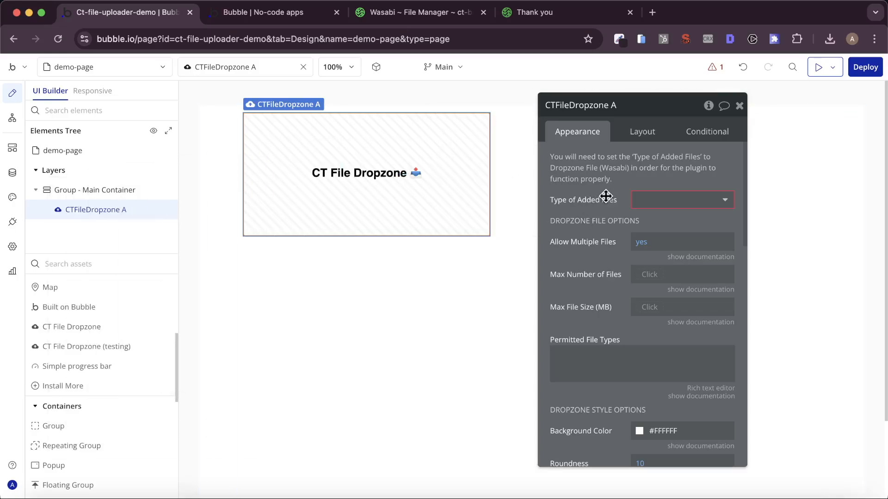
- Set the dropzone's Type of Added Files to the first Dropzone File (CT File) plugin type and review the other type options
{"action": "left_click", "coordinate": [692, 201]}
{"action": "scroll", "coordinate": [680, 281], "scroll_direction": "down", "scroll_amount": 1}
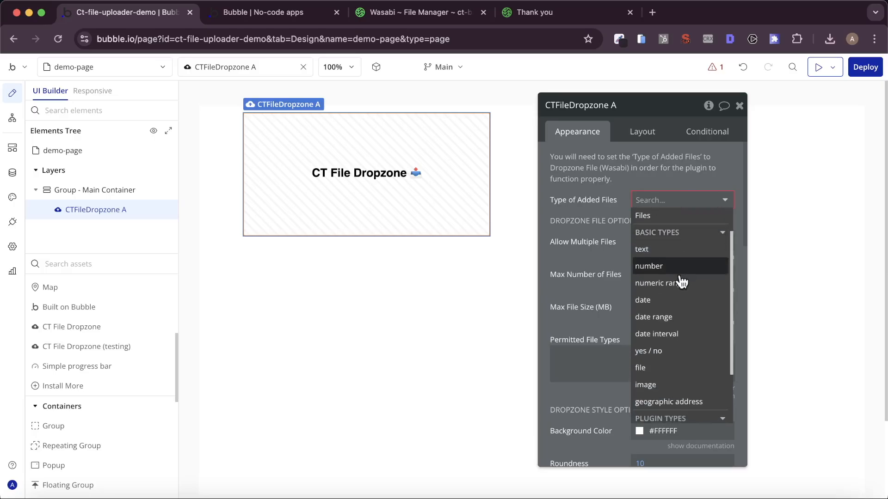
{"action": "scroll", "coordinate": [682, 282], "scroll_direction": "down", "scroll_amount": 2}
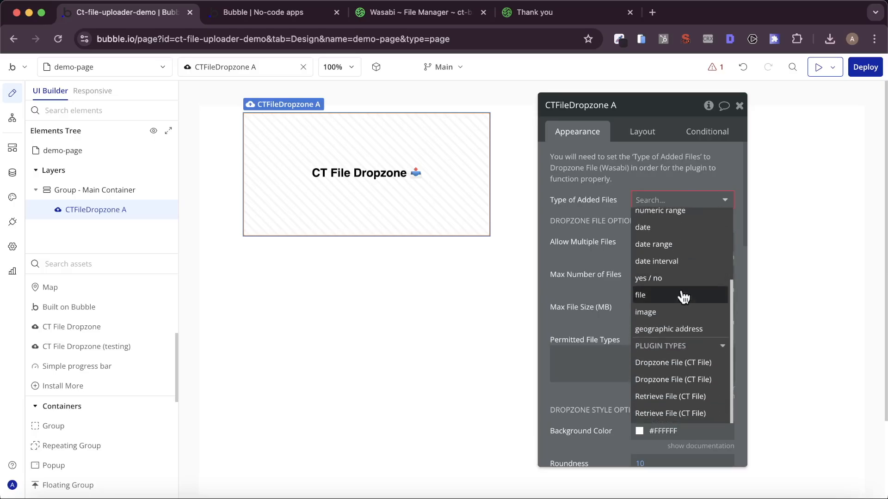
{"action": "left_click", "coordinate": [683, 363]}
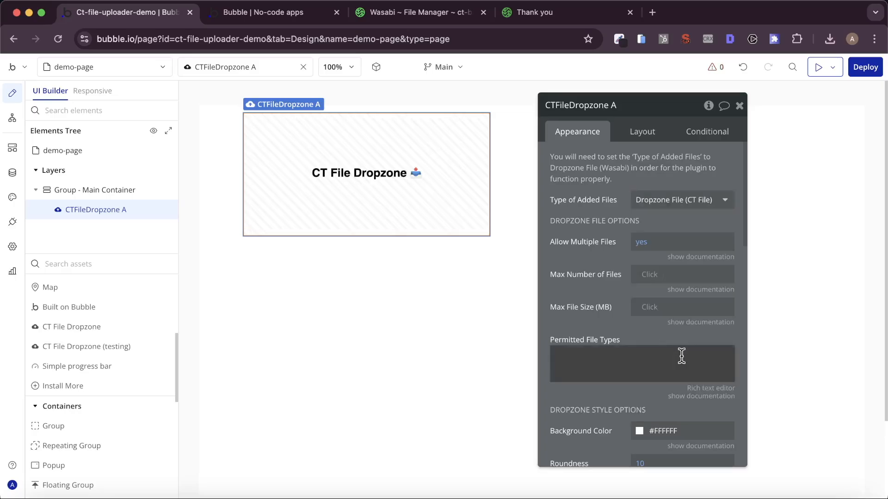
{"action": "left_click", "coordinate": [687, 202]}
{"action": "scroll", "coordinate": [680, 342], "scroll_direction": "down", "scroll_amount": 3}
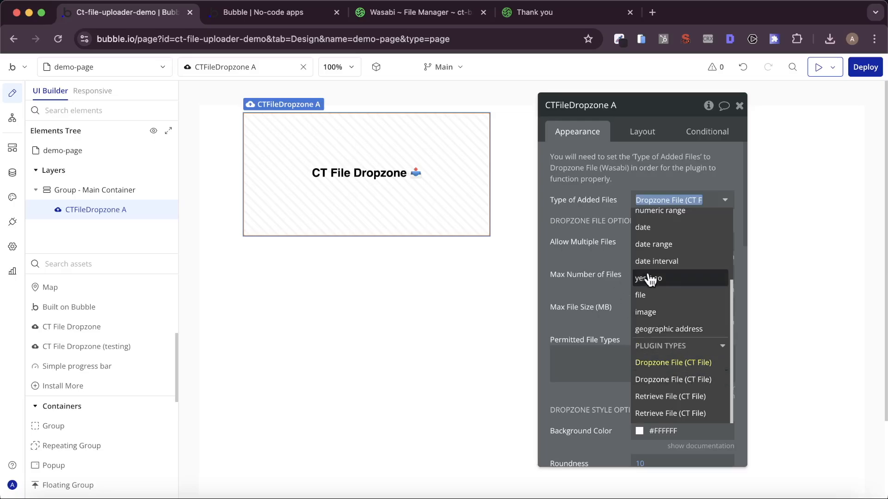
{"action": "left_click", "coordinate": [591, 249]}
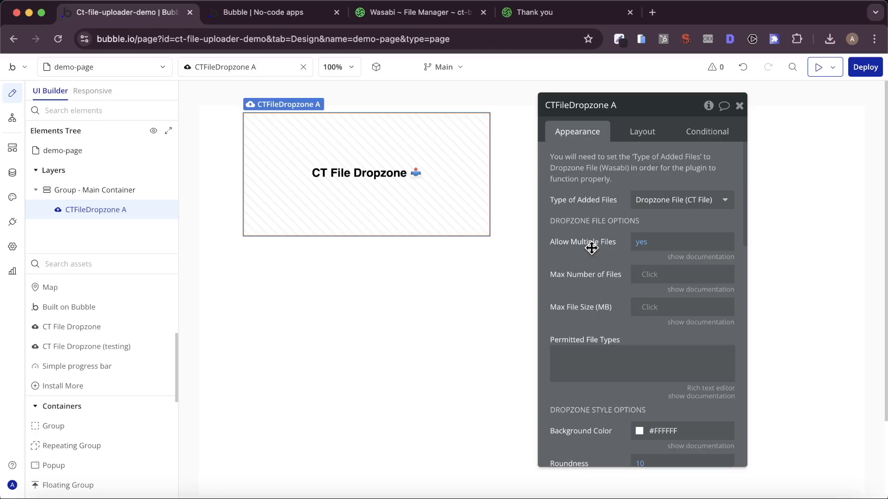
- Read the documentation for the dropzone's Allow Multiple Files option and review its available values
{"action": "left_click", "coordinate": [684, 257]}
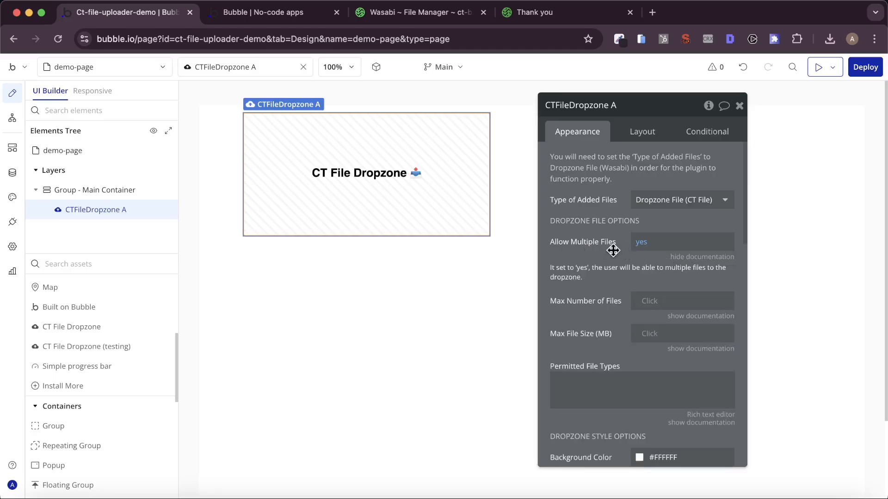
{"action": "left_click", "coordinate": [642, 248]}
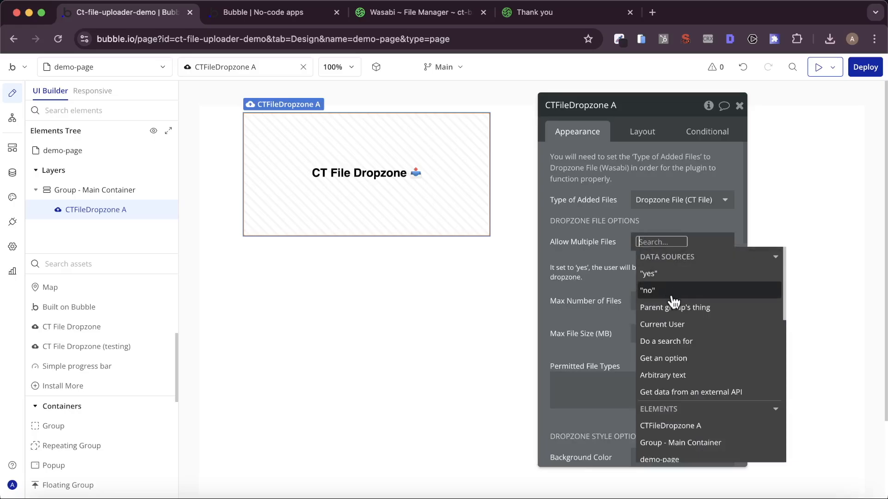
{"action": "left_click", "coordinate": [611, 253]}
{"action": "scroll", "coordinate": [611, 254], "scroll_direction": "down", "scroll_amount": 3}
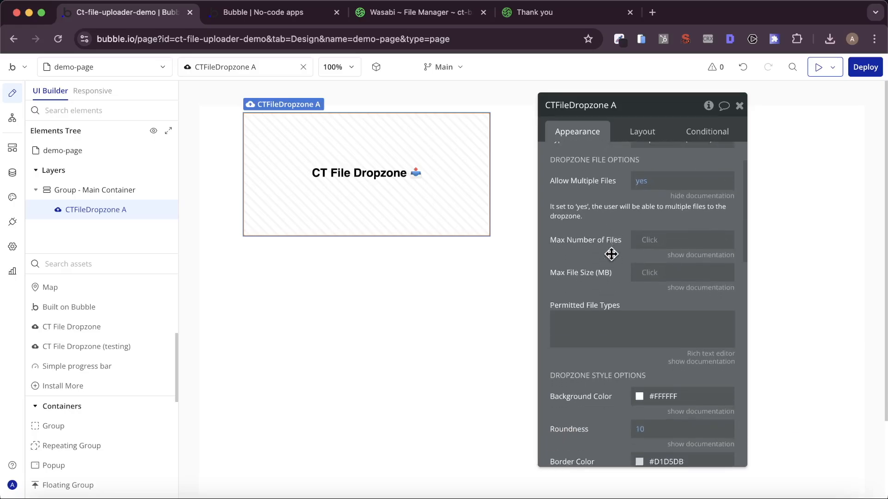
- Limit the dropzone to a maximum of 4 files and a maximum file size of 20 MB
{"action": "left_click", "coordinate": [642, 244]}
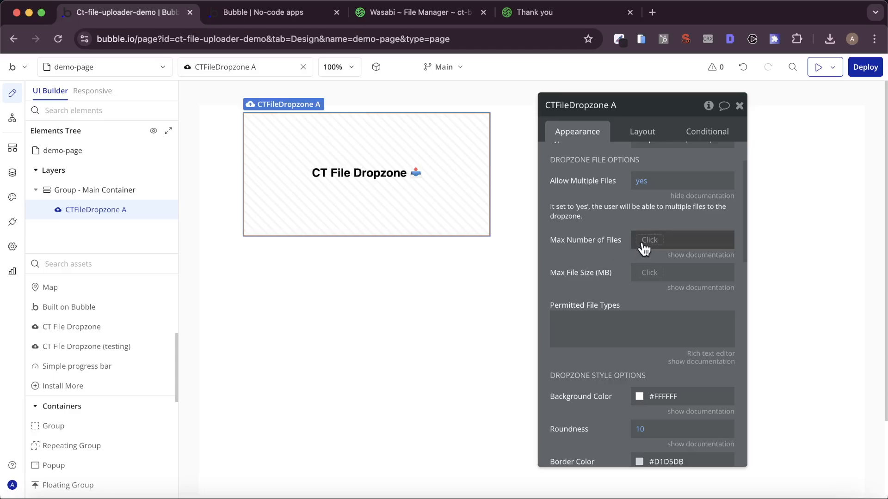
{"action": "type", "text": "4"}
{"action": "left_click", "coordinate": [613, 244]}
{"action": "left_click", "coordinate": [680, 287]}
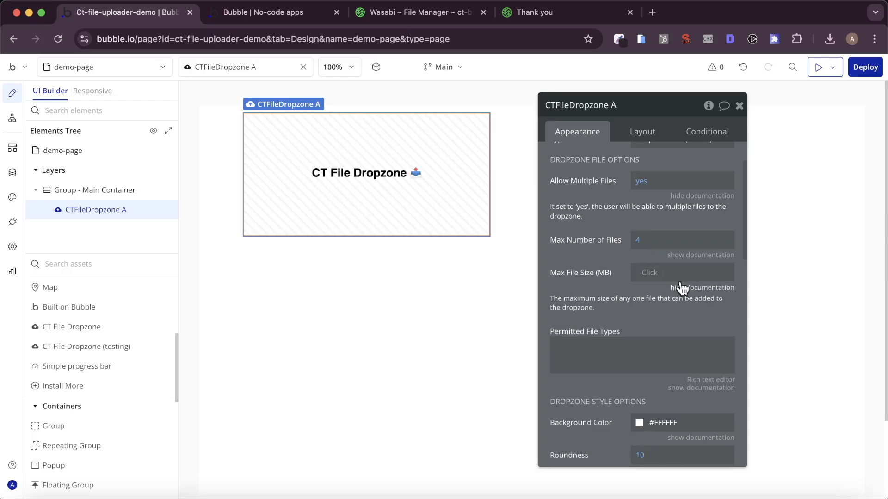
{"action": "left_click", "coordinate": [649, 275]}
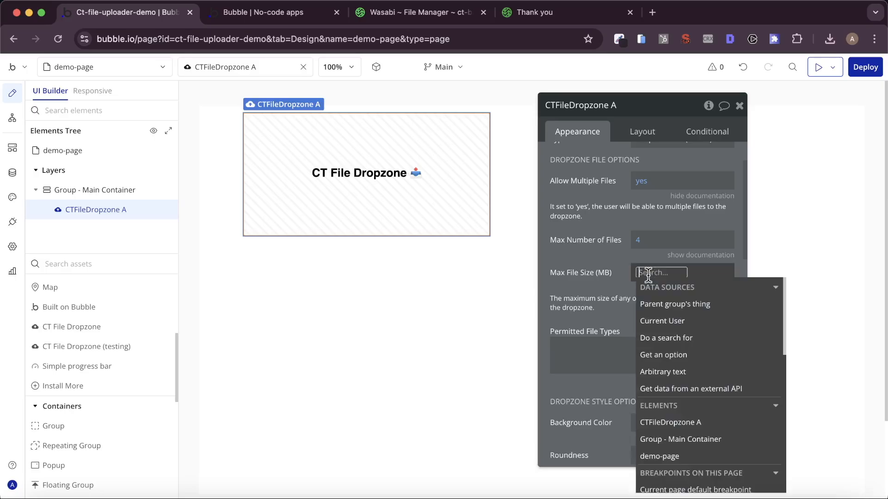
{"action": "type", "text": "20"}
{"action": "left_click", "coordinate": [564, 257]}
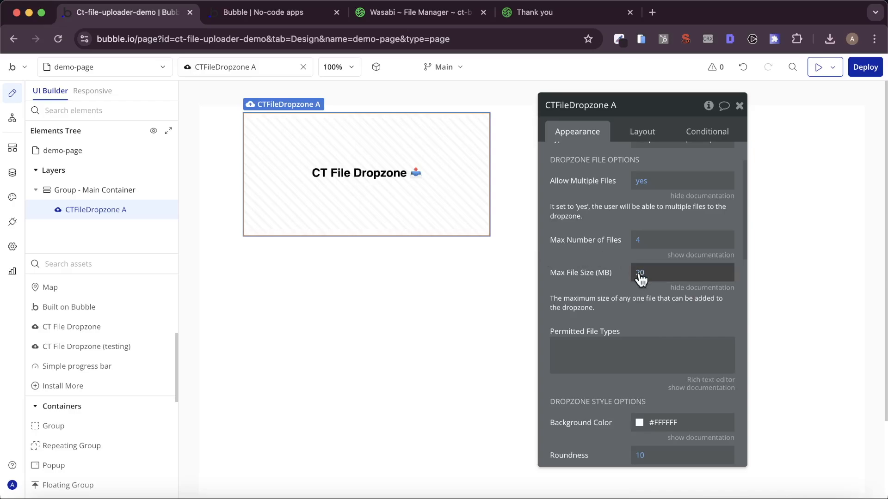
- Try restricting the dropzone's permitted file types to .png, .svg
{"action": "scroll", "coordinate": [641, 278], "scroll_direction": "down", "scroll_amount": 3}
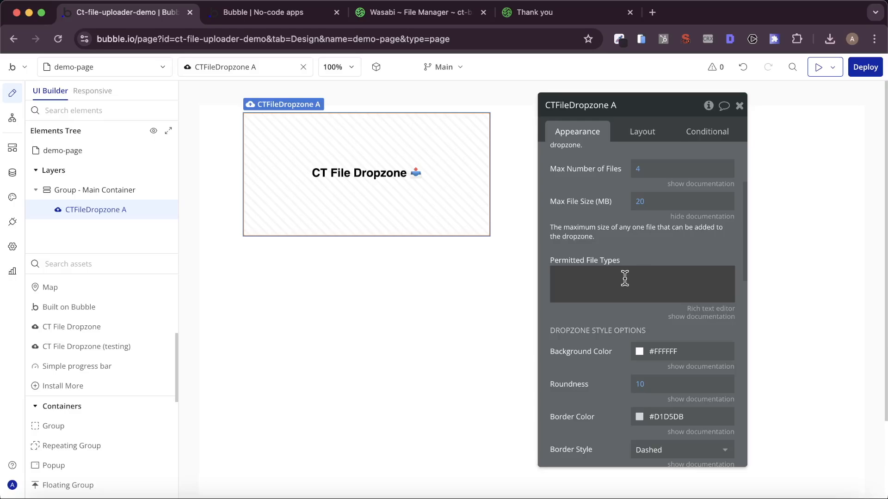
{"action": "left_click", "coordinate": [624, 278]}
{"action": "type", "text": ".png"}
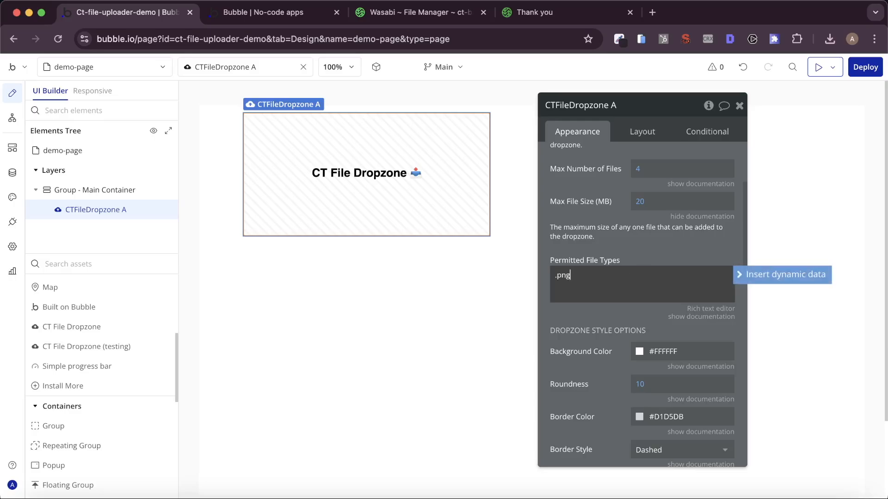
{"action": "left_click", "coordinate": [624, 230]}
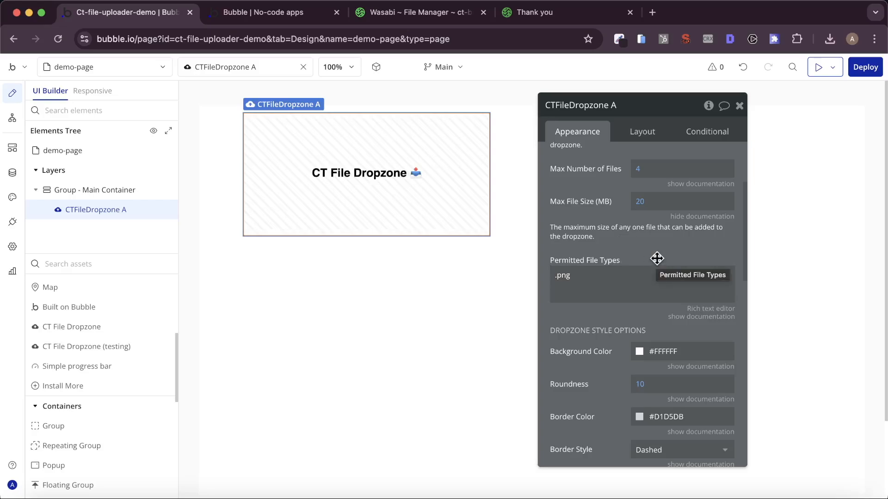
{"action": "left_click", "coordinate": [631, 285]}
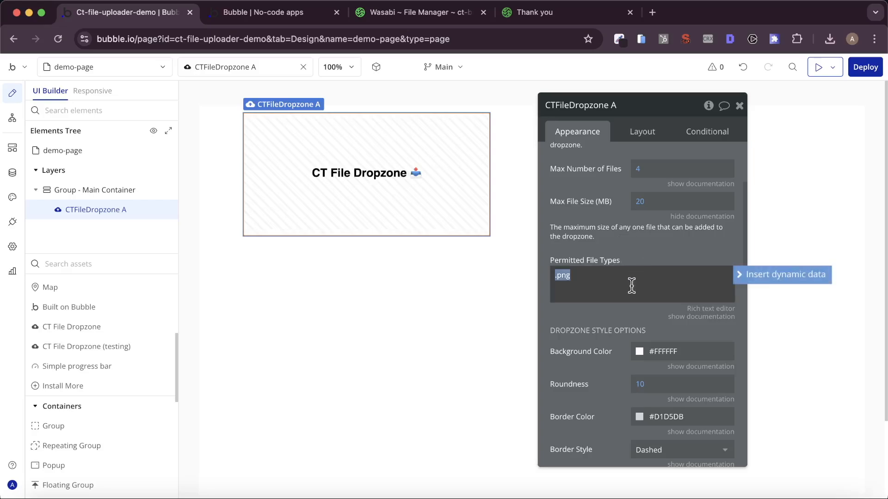
{"action": "left_click", "coordinate": [614, 277]}
{"action": "type", "text": ", .svg"}
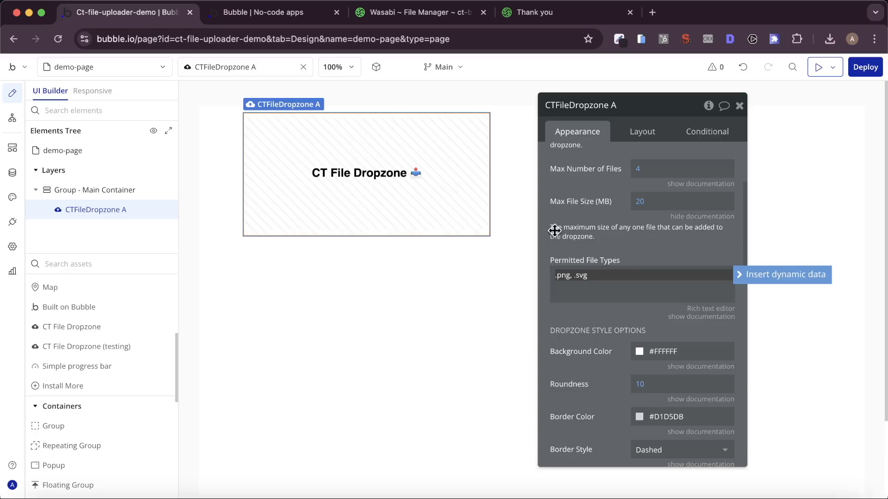
{"action": "left_click", "coordinate": [624, 232]}
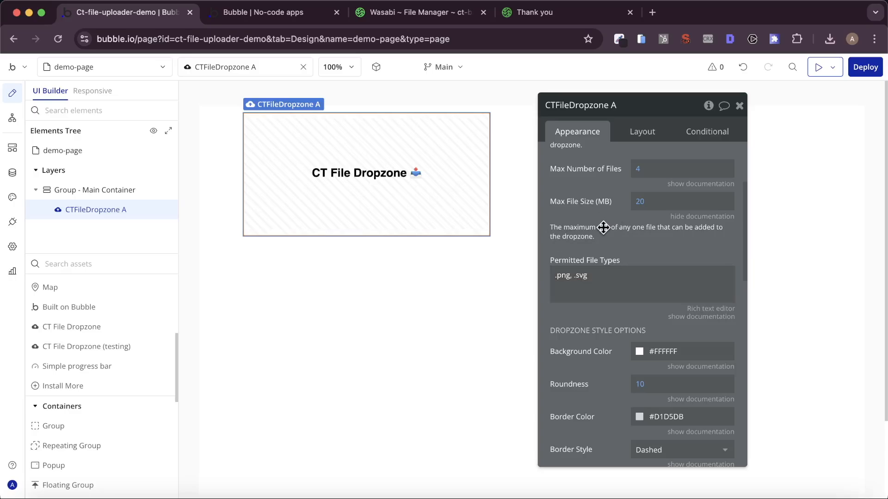
- Clear the dropzone's Permitted File Types entry
{"action": "left_click", "coordinate": [611, 275]}
{"action": "key", "text": "super+a"}
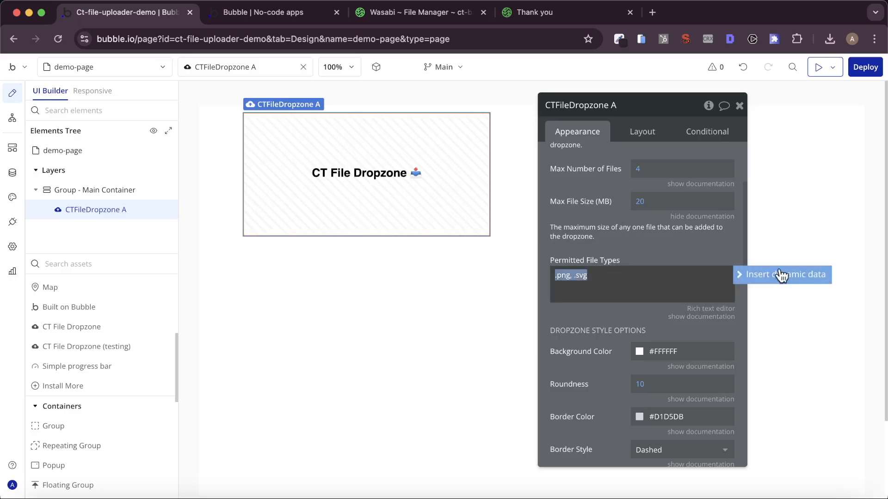
{"action": "key", "text": "BackSpace"}
{"action": "left_click", "coordinate": [674, 242]}
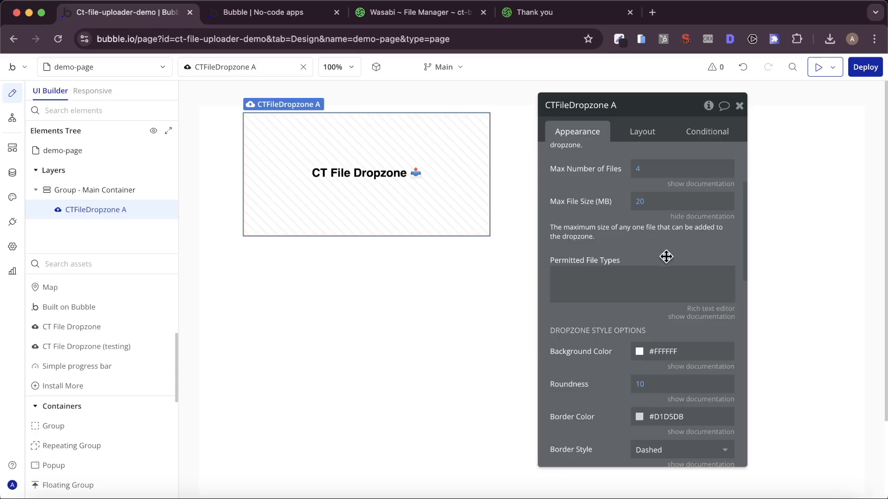
- Review the dropzone's style options and preview the demo page
{"action": "scroll", "coordinate": [666, 257], "scroll_direction": "down", "scroll_amount": 4}
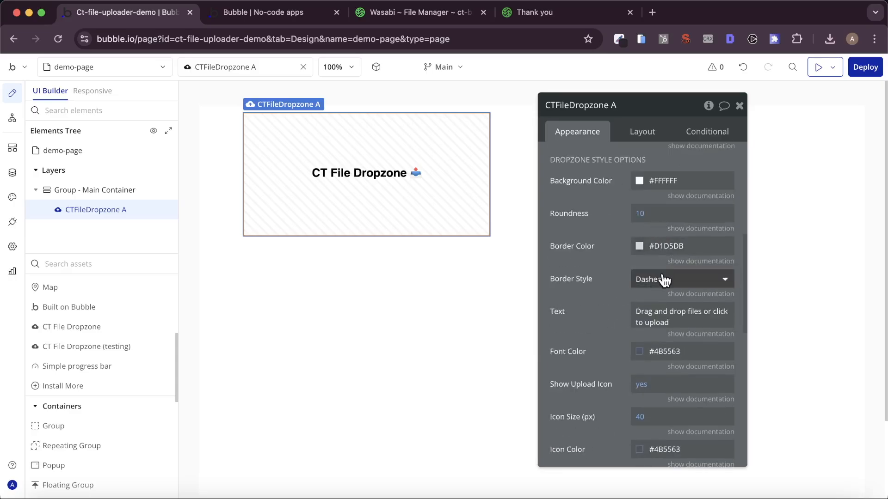
{"action": "scroll", "coordinate": [665, 281], "scroll_direction": "down", "scroll_amount": 3}
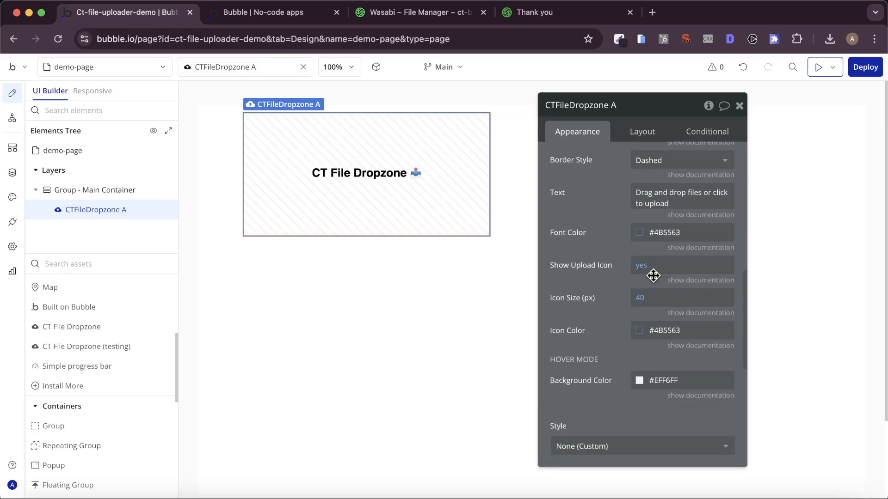
{"action": "left_click", "coordinate": [818, 68]}
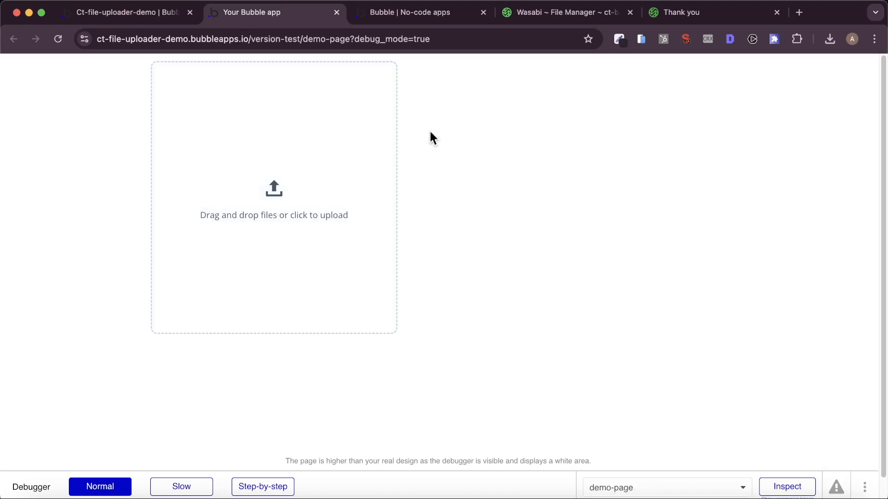
- Turn off fit height to content for the dropzone, set its maximum height to 300 px, and reload the page preview
{"action": "left_click", "coordinate": [129, 13]}
{"action": "left_click", "coordinate": [652, 134]}
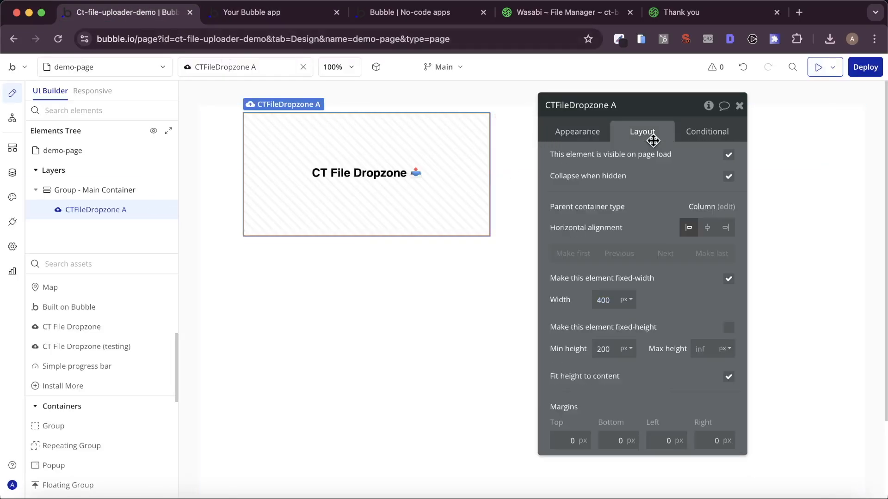
{"action": "left_click", "coordinate": [728, 377]}
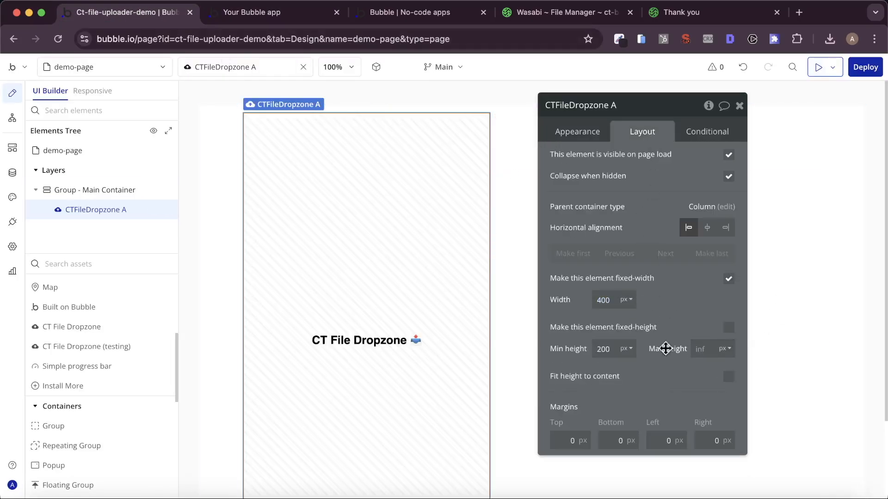
{"action": "left_click", "coordinate": [703, 349]}
{"action": "left_click", "coordinate": [296, 12]}
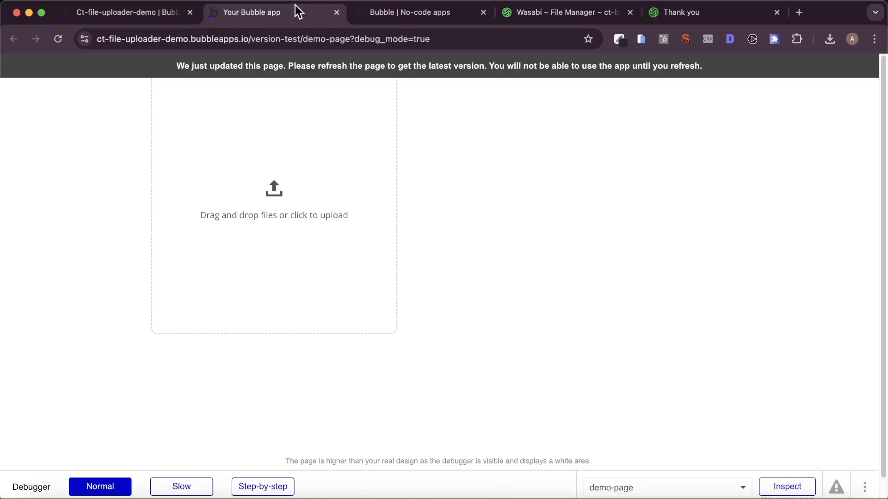
{"action": "key", "text": "super+r"}
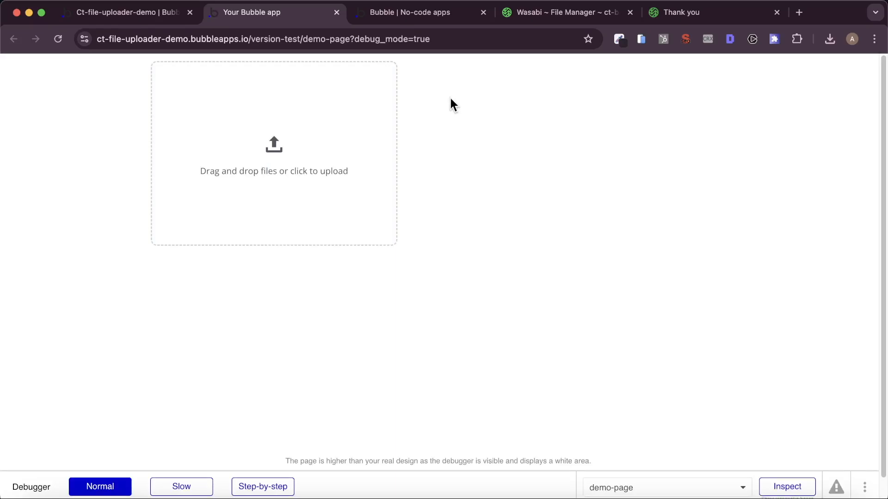
- Switch to Finder and drop Demo PDF File.pdf from the Sample Files folder onto the previewed dropzone
{"action": "left_click", "coordinate": [157, 12]}
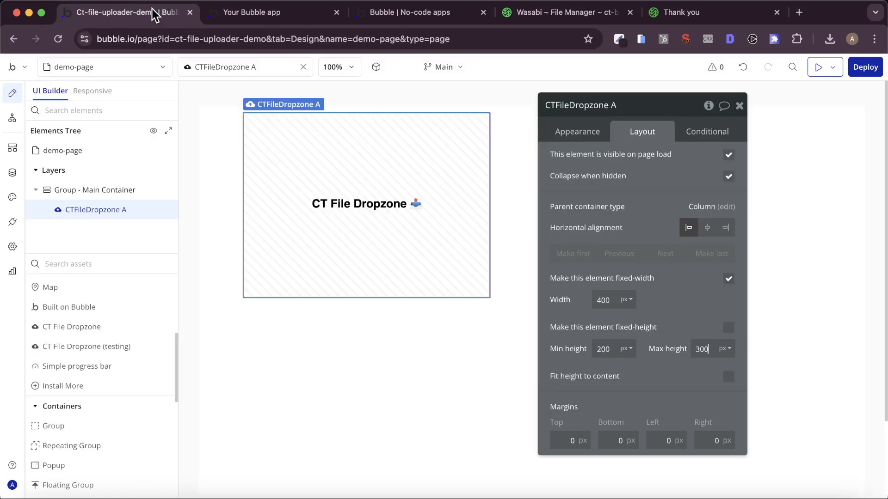
{"action": "left_click", "coordinate": [591, 137]}
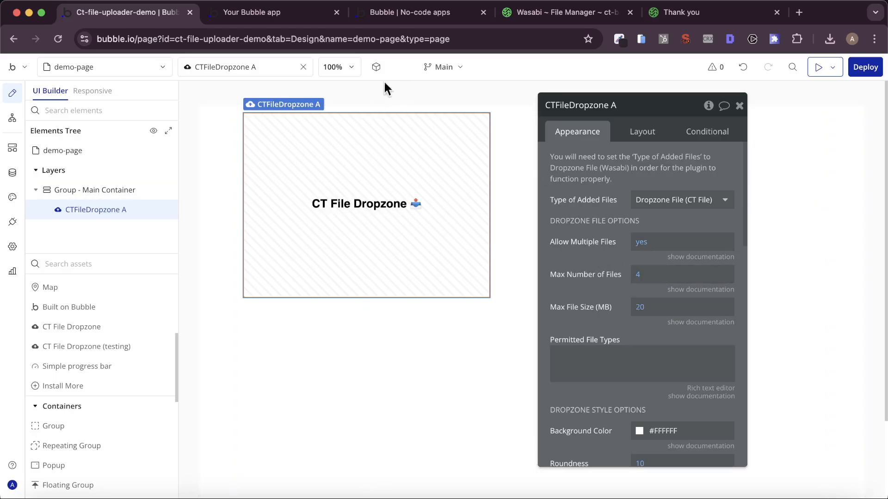
{"action": "left_click", "coordinate": [284, 18]}
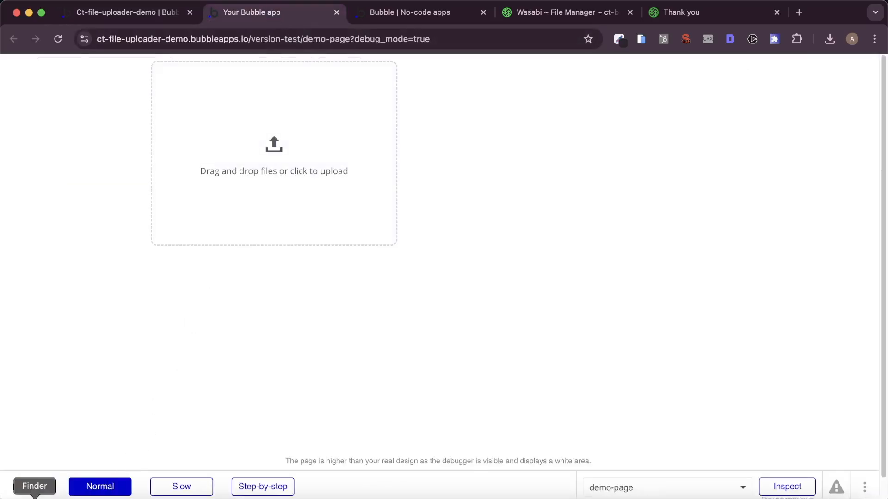
{"action": "left_click", "coordinate": [35, 497]}
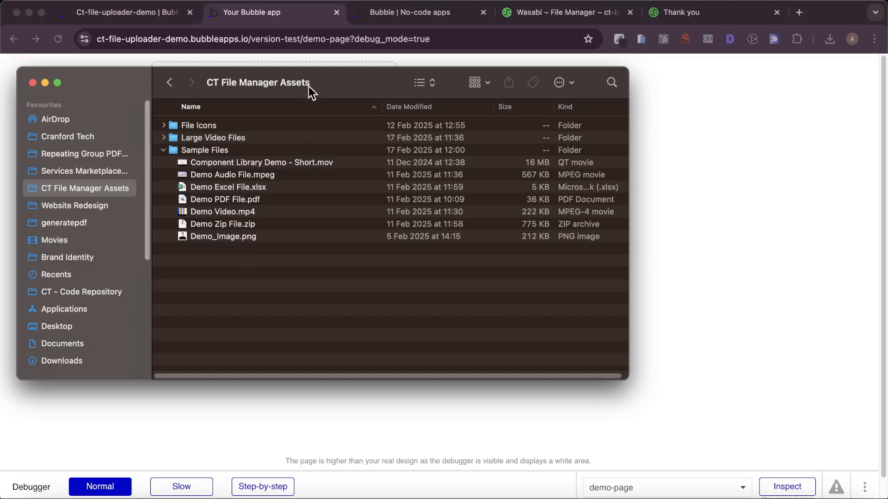
{"action": "left_click_drag", "start_coordinate": [309, 87], "coordinate": [652, 87]}
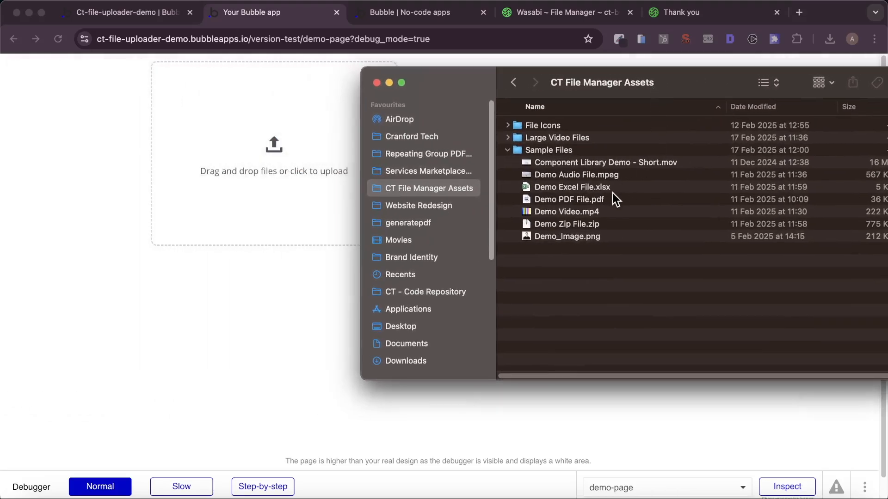
{"action": "left_click", "coordinate": [609, 202]}
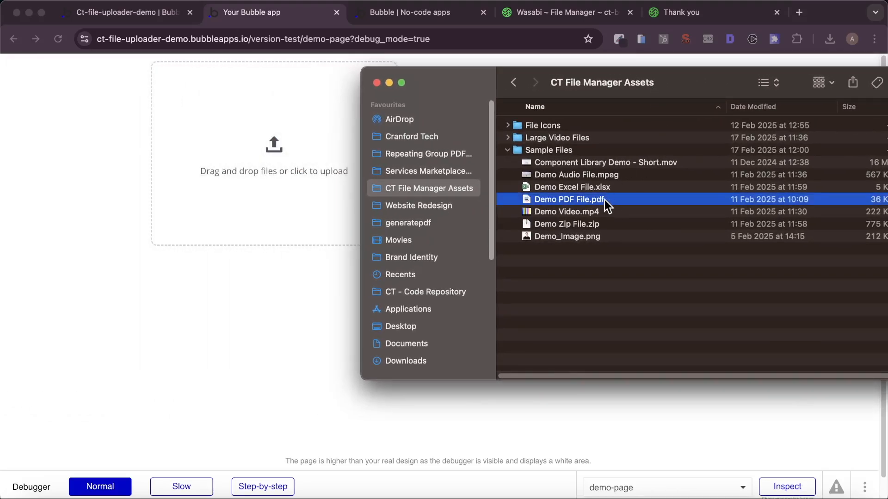
{"action": "left_click_drag", "start_coordinate": [606, 202], "coordinate": [316, 181]}
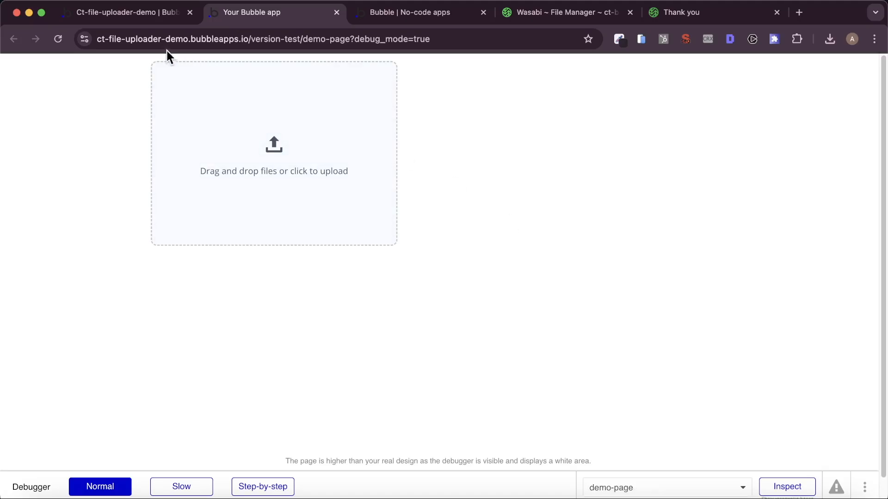
- Return to the Bubble editor and centre the dropzone horizontally within Group - Main Container
{"action": "left_click", "coordinate": [145, 19]}
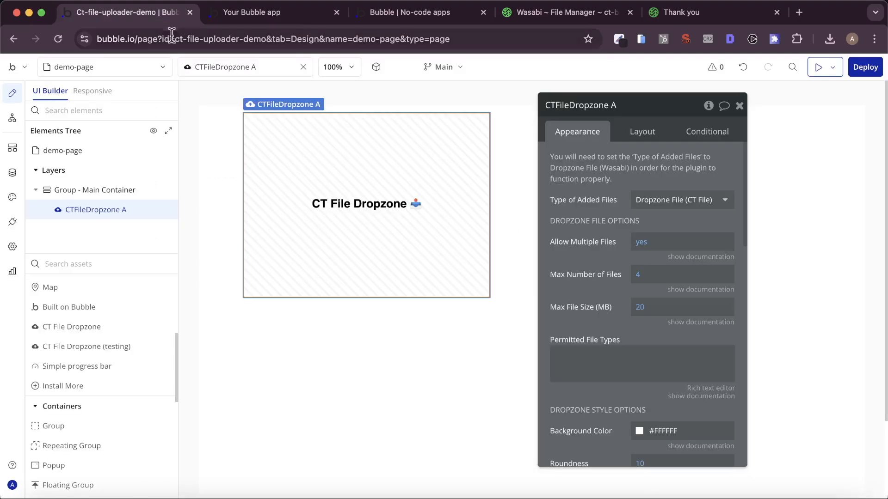
{"action": "left_click", "coordinate": [642, 129]}
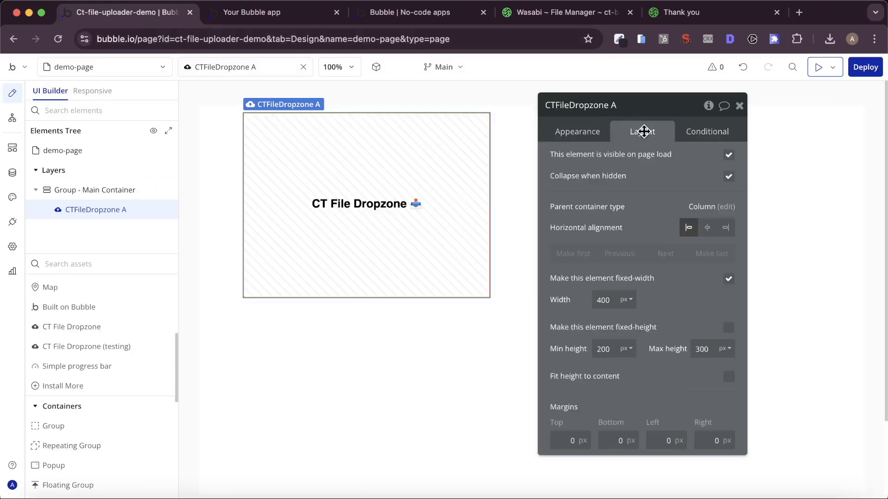
{"action": "left_click", "coordinate": [513, 329]}
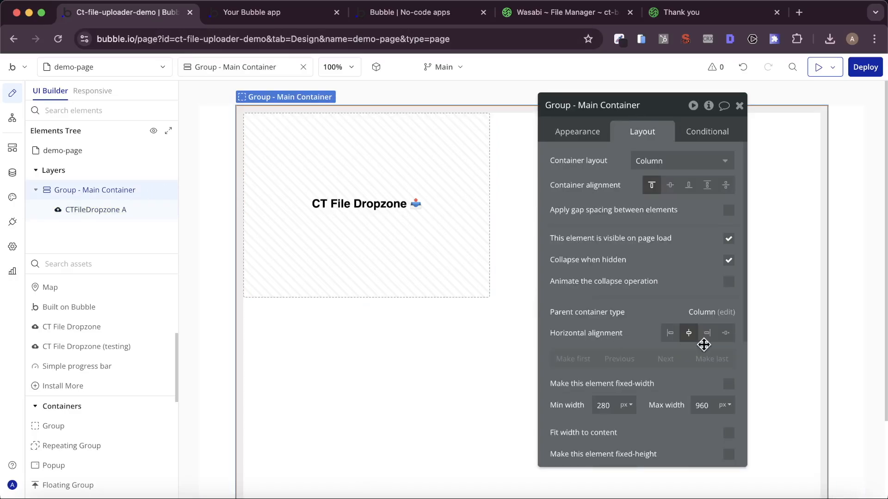
{"action": "left_click", "coordinate": [670, 333]}
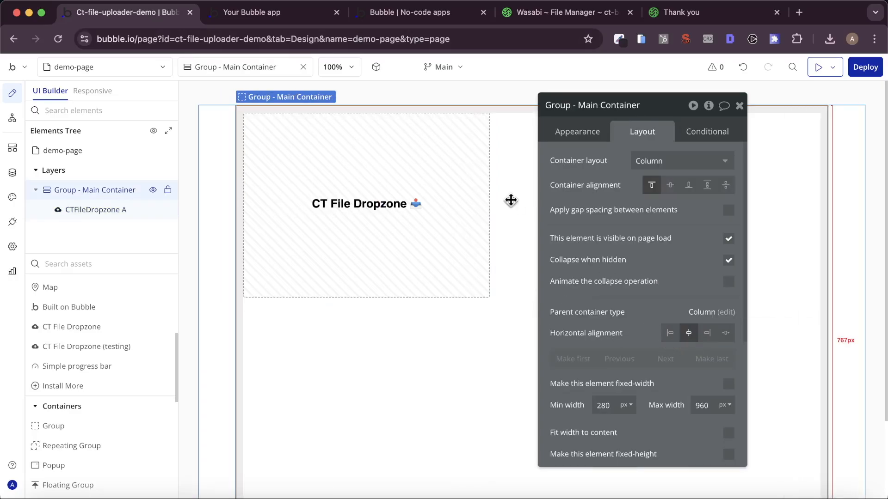
{"action": "left_click", "coordinate": [476, 192]}
{"action": "left_click", "coordinate": [702, 228]}
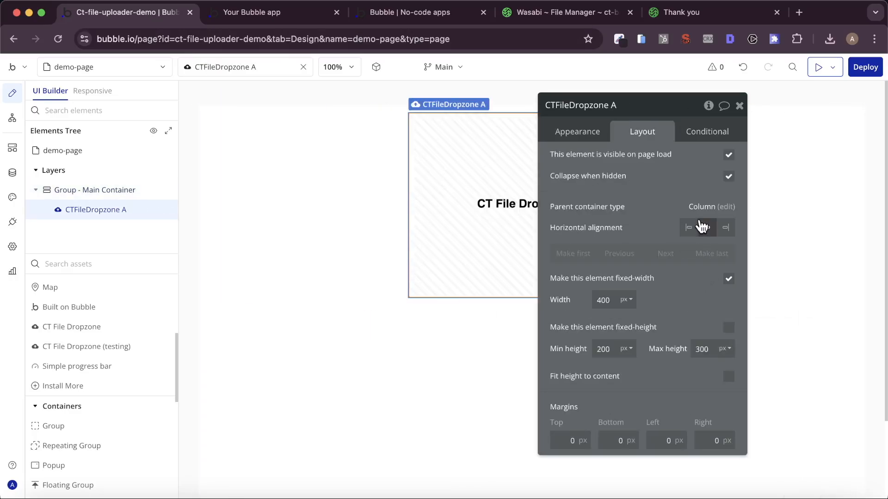
- Add a repeating group below the dropzone and apply a 24 px row gap between the elements in Group - Main Container
{"action": "left_click", "coordinate": [110, 264]}
{"action": "type", "text": "re"}
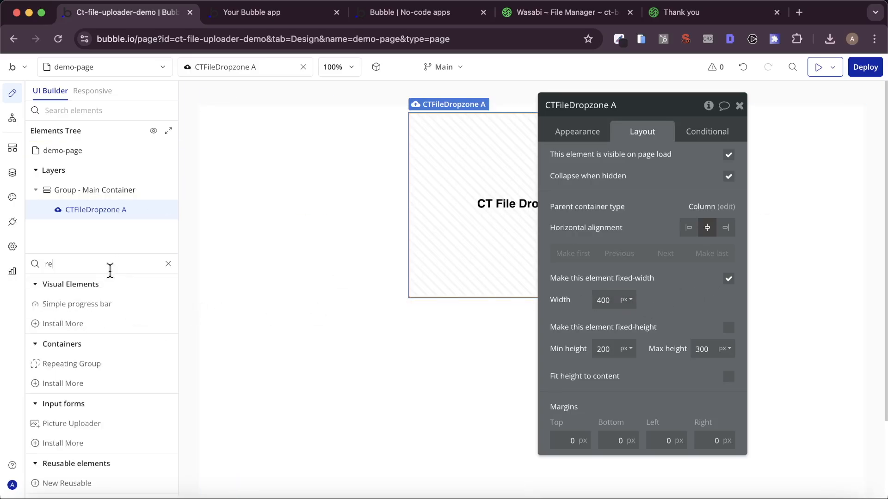
{"action": "left_click_drag", "start_coordinate": [110, 364], "coordinate": [484, 378]}
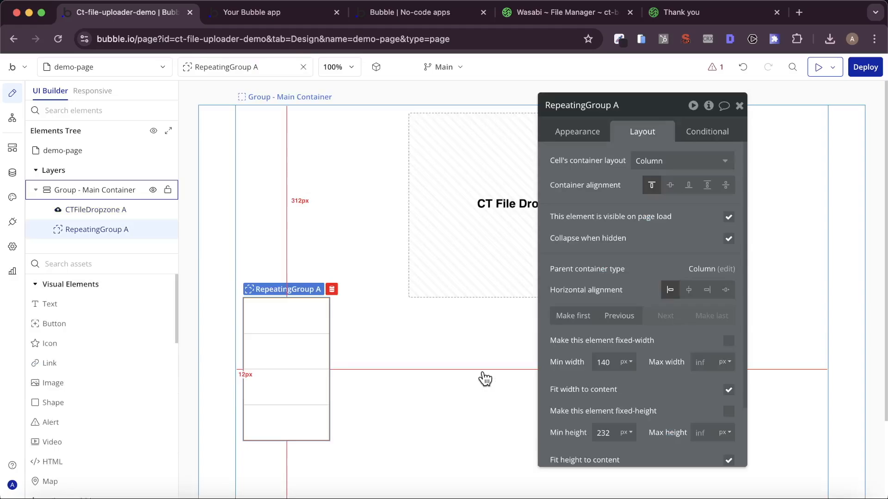
{"action": "left_click", "coordinate": [329, 239]}
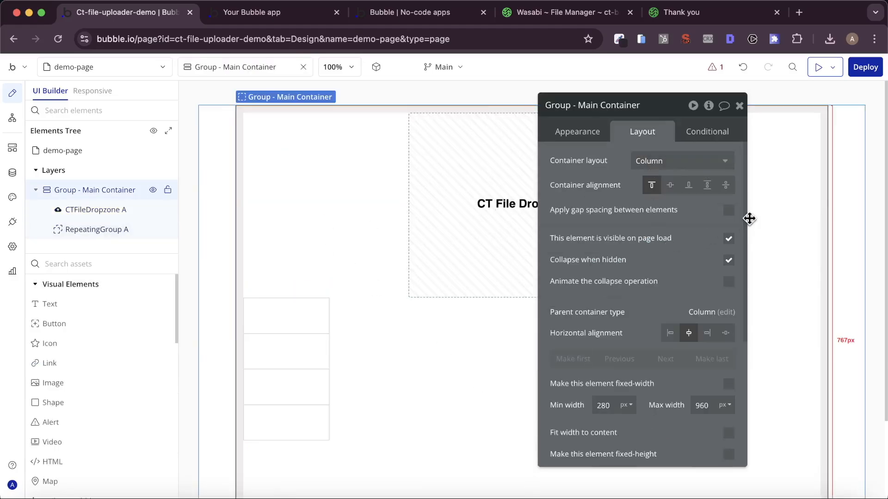
{"action": "left_click", "coordinate": [728, 210]}
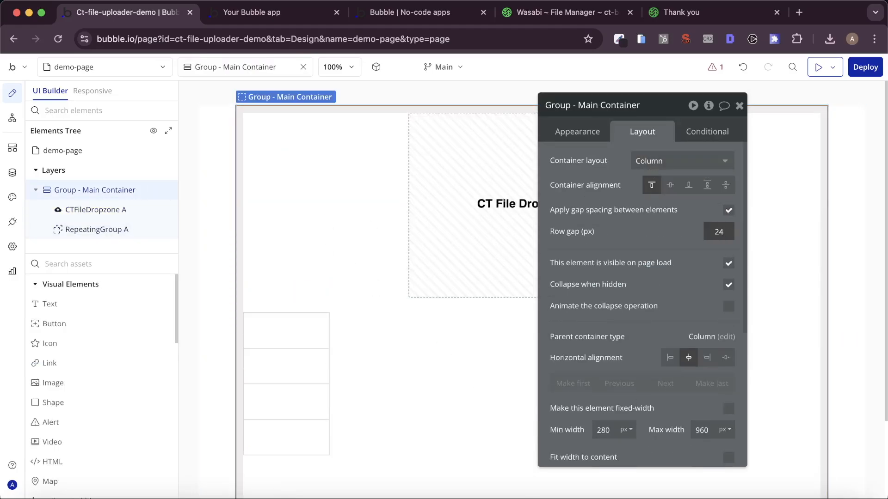
- Set the repeating group's type of content to Dropzone File (CT File), checking it against the dropzone's type of added files
{"action": "left_click", "coordinate": [273, 324]}
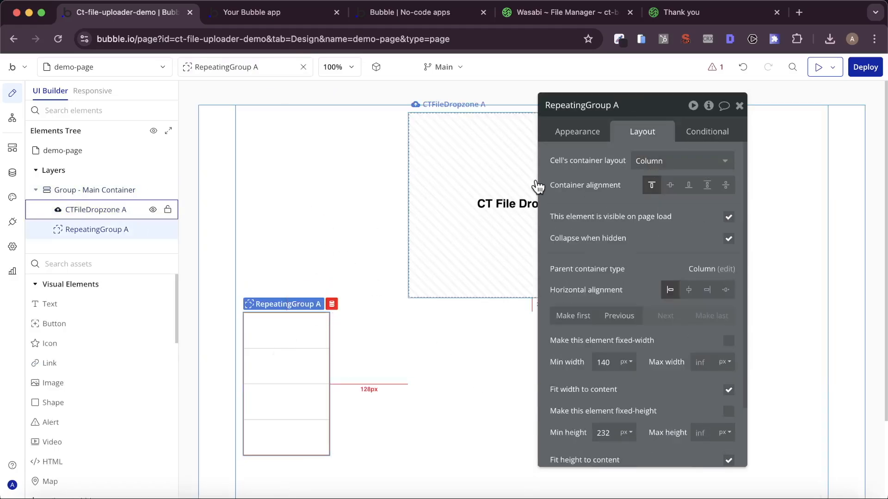
{"action": "left_click", "coordinate": [579, 134]}
{"action": "left_click", "coordinate": [676, 158]}
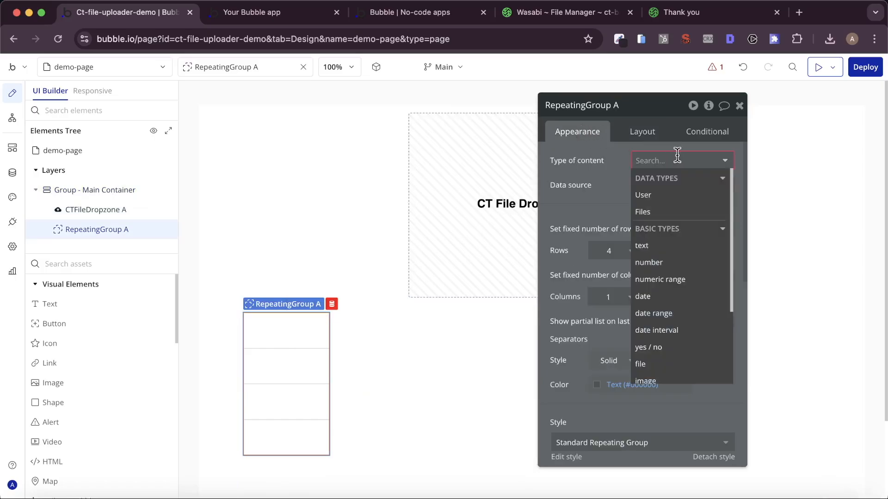
{"action": "scroll", "coordinate": [673, 250], "scroll_direction": "down", "scroll_amount": 5}
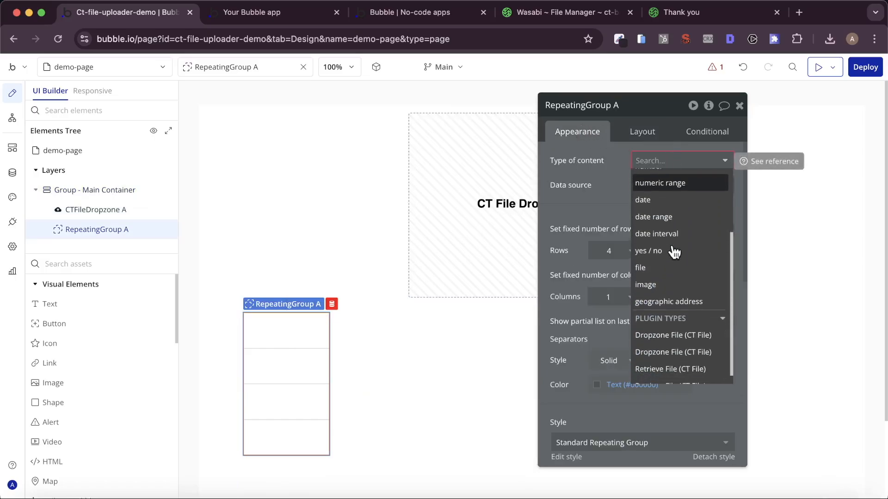
{"action": "left_click", "coordinate": [682, 335]}
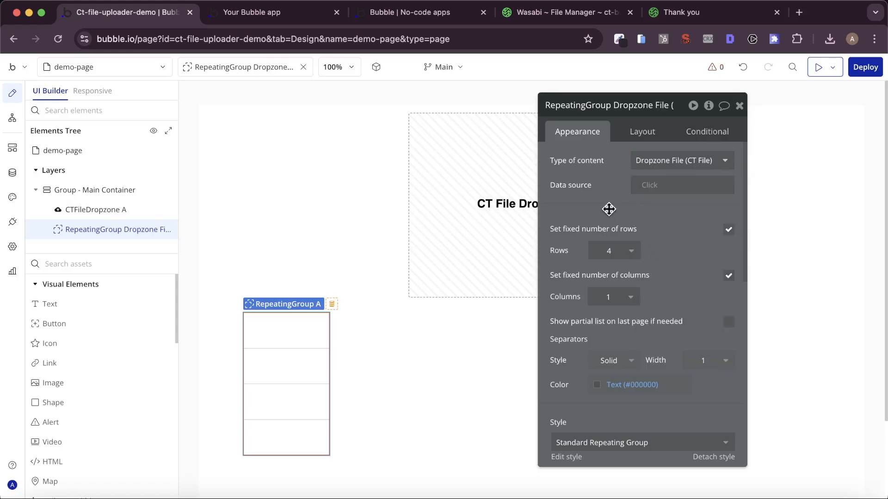
{"action": "left_click", "coordinate": [517, 214]}
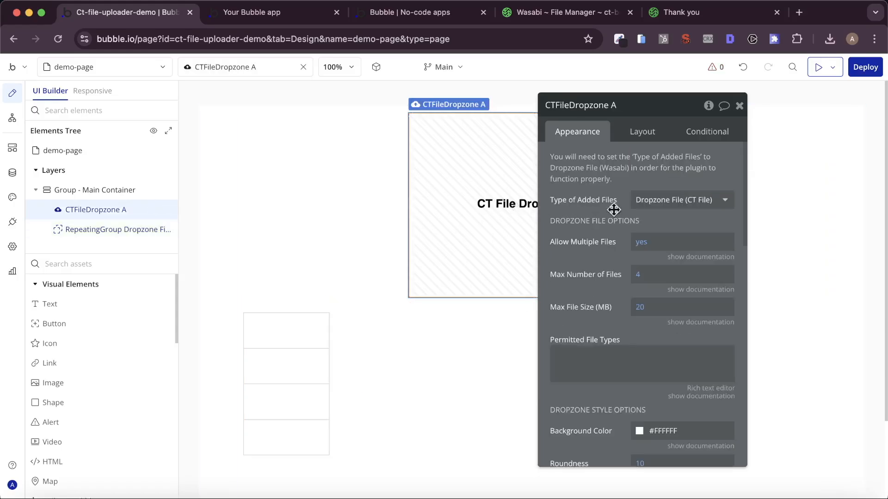
{"action": "left_click", "coordinate": [319, 333]}
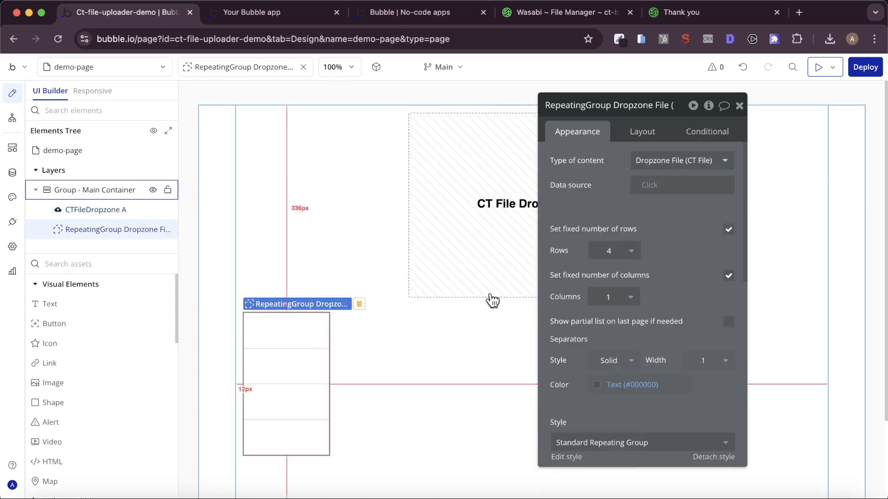
- Centre the repeating group horizontally and give it a fixed width of 400 px
{"action": "left_click", "coordinate": [659, 134]}
{"action": "left_click", "coordinate": [699, 363]}
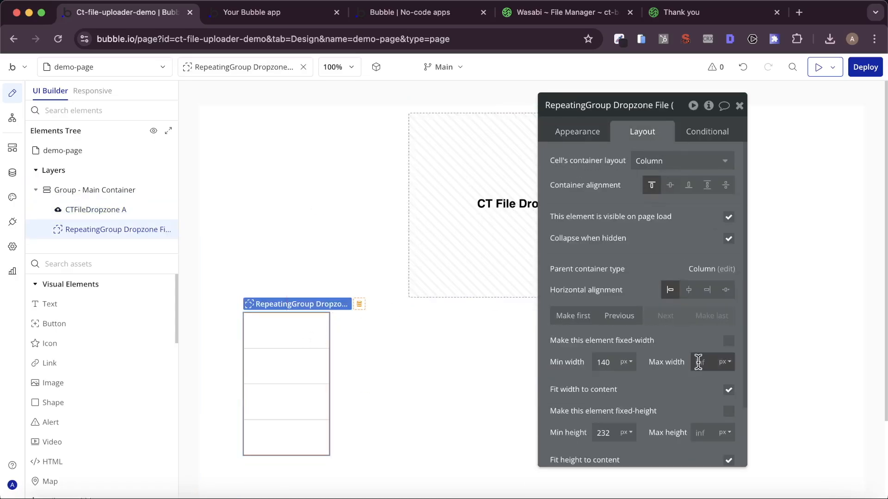
{"action": "type", "text": "400"}
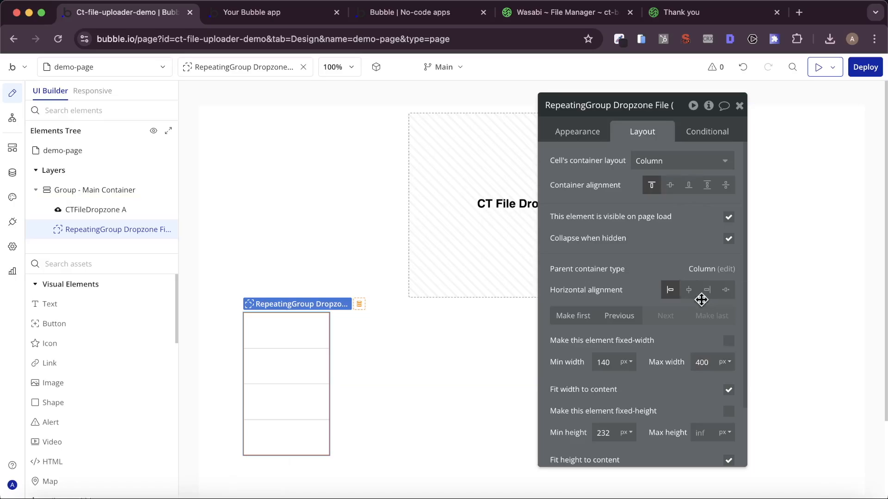
{"action": "left_click", "coordinate": [689, 290]}
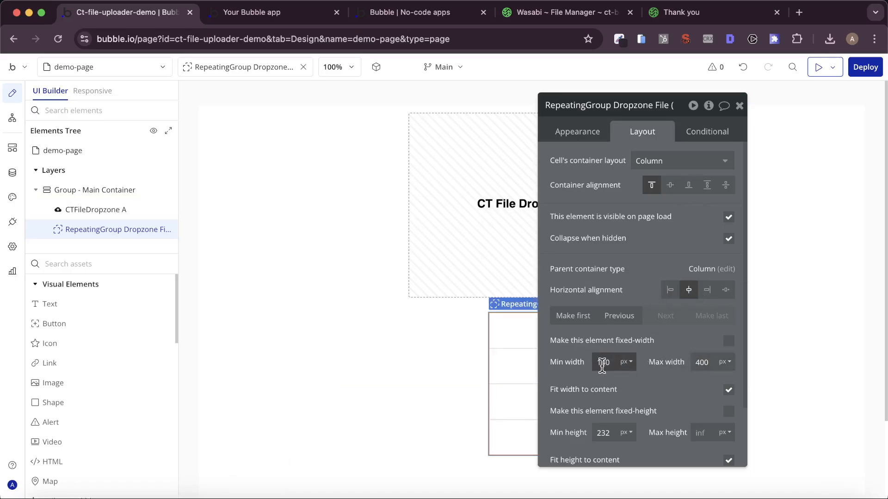
{"action": "left_click", "coordinate": [729, 342]}
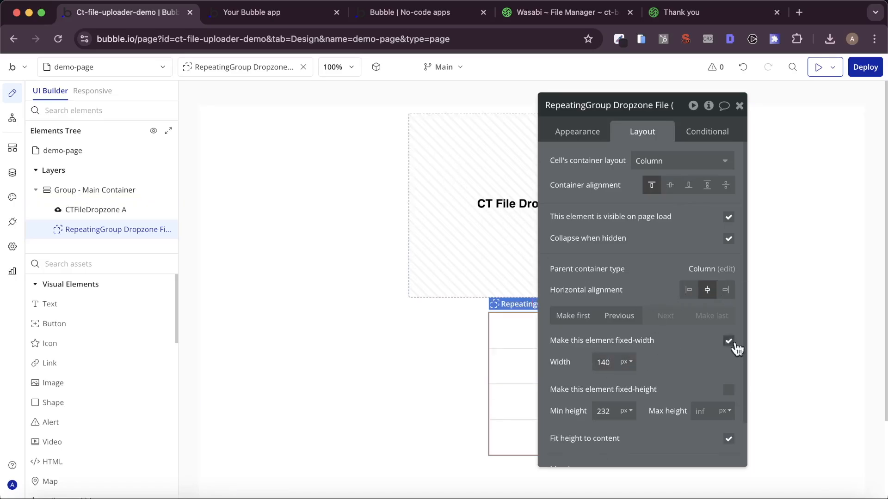
{"action": "double_click", "coordinate": [602, 362]}
{"action": "type", "text": "400"}
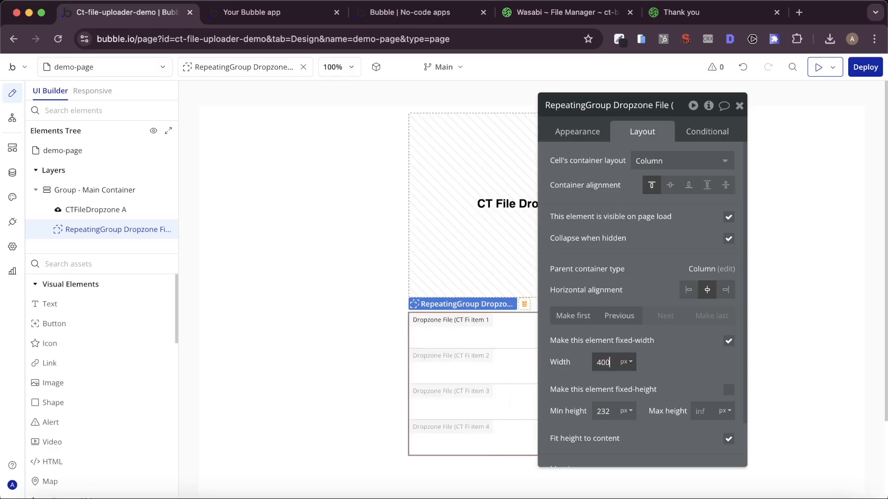
- Set the repeating group's minimum height to 0 px and replace its fixed number of rows with an 80 px minimum row height
{"action": "double_click", "coordinate": [601, 411]}
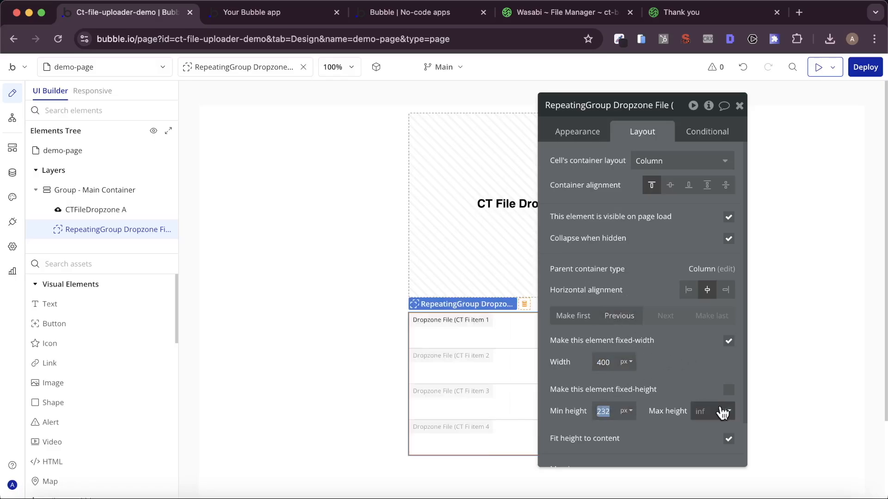
{"action": "type", "text": "0"}
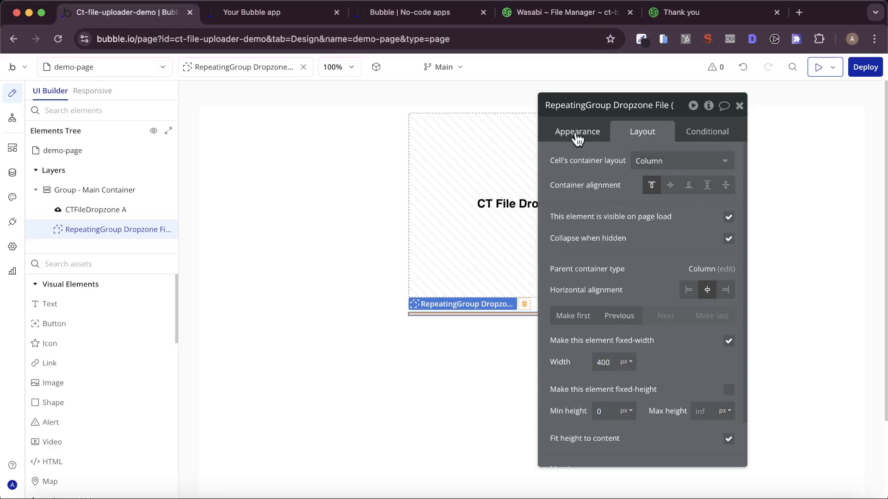
{"action": "left_click", "coordinate": [585, 132]}
{"action": "left_click", "coordinate": [611, 289]}
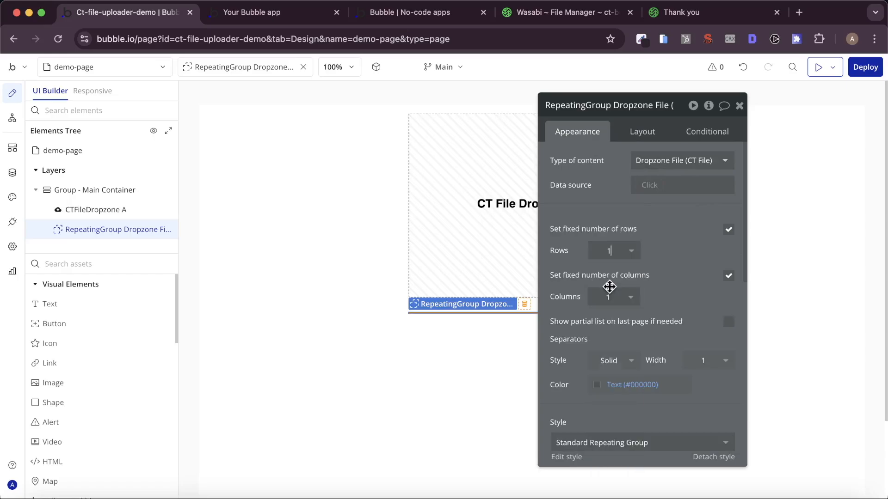
{"action": "left_click", "coordinate": [726, 231]}
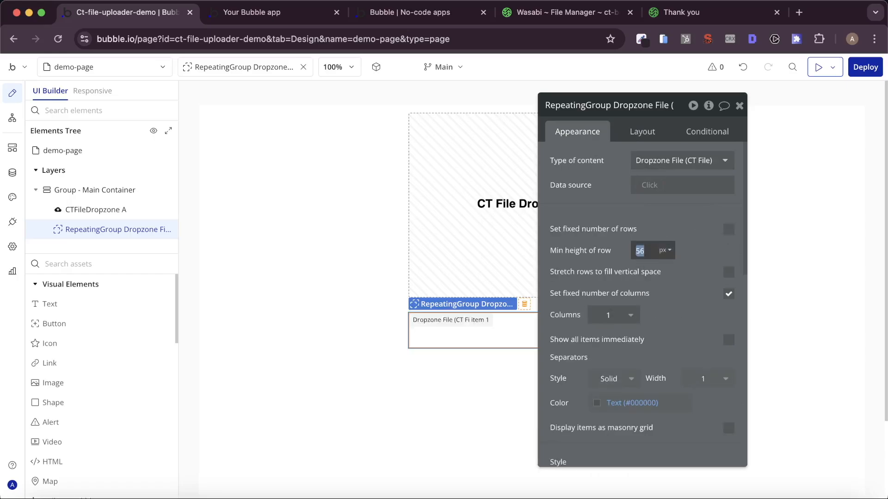
- Add a group inside the first cell of the repeating group
{"action": "left_click", "coordinate": [126, 265]}
{"action": "type", "text": "gr"}
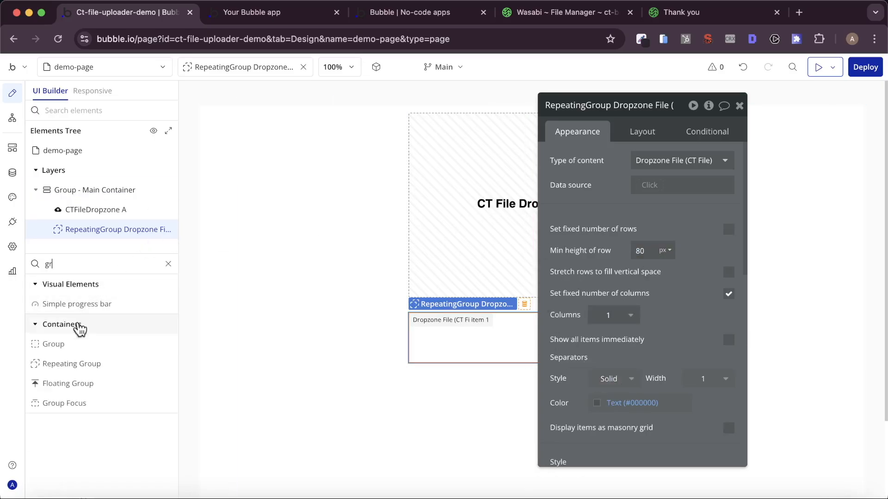
{"action": "left_click_drag", "start_coordinate": [53, 344], "coordinate": [416, 329]}
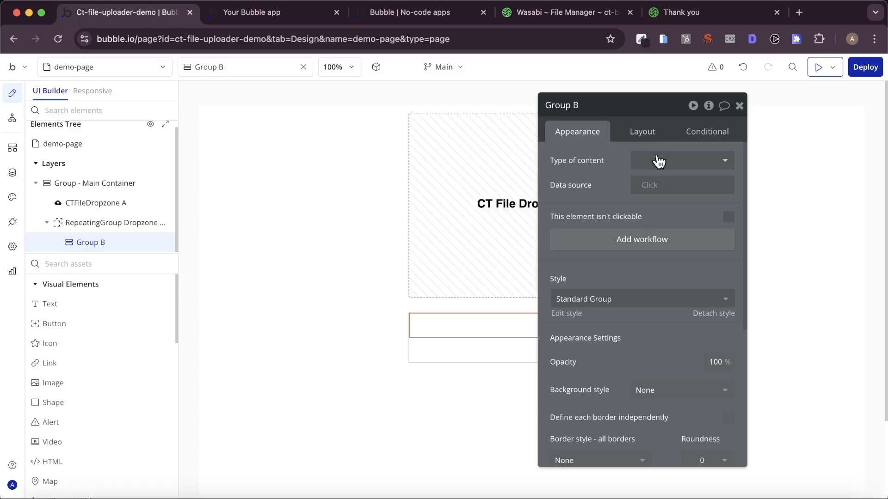
- Set the cell group's type of content to Dropzone File (CT File) and its data source to Current cell's Dropzone File (CT File)
{"action": "left_click", "coordinate": [656, 160]}
{"action": "scroll", "coordinate": [662, 266], "scroll_direction": "down", "scroll_amount": 3}
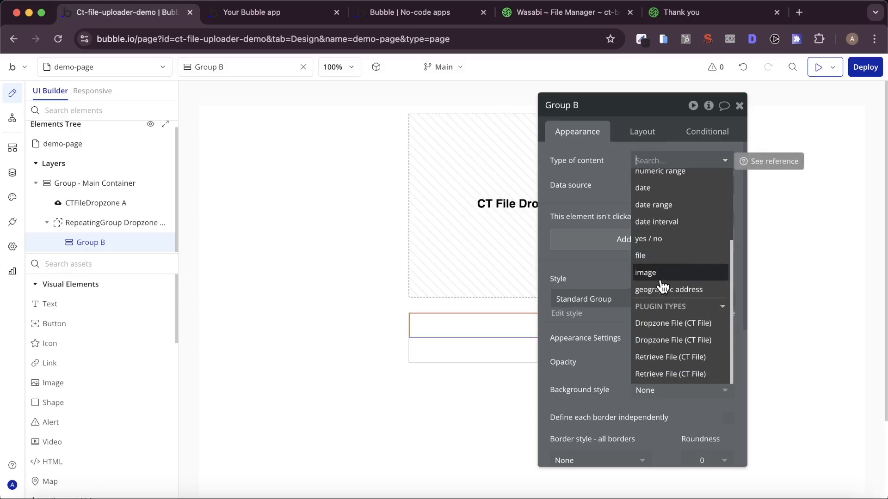
{"action": "left_click", "coordinate": [692, 323]}
{"action": "left_click", "coordinate": [651, 186]}
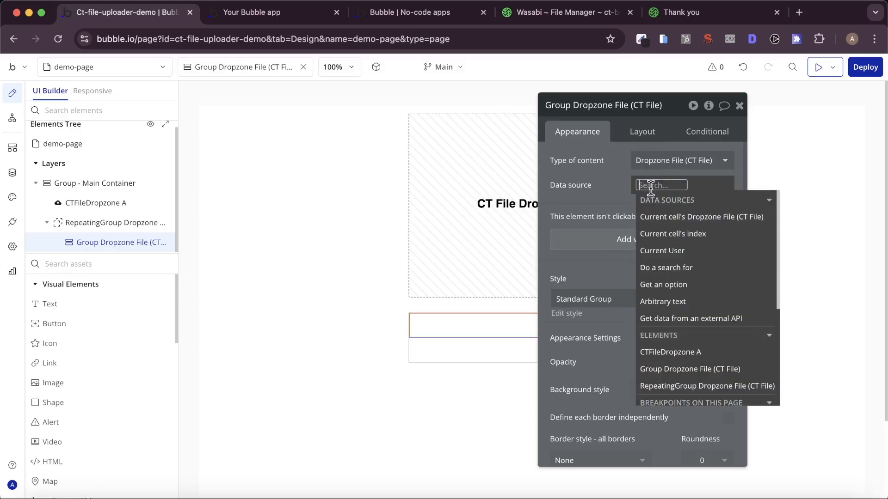
{"action": "mouse_move", "coordinate": [722, 230]}
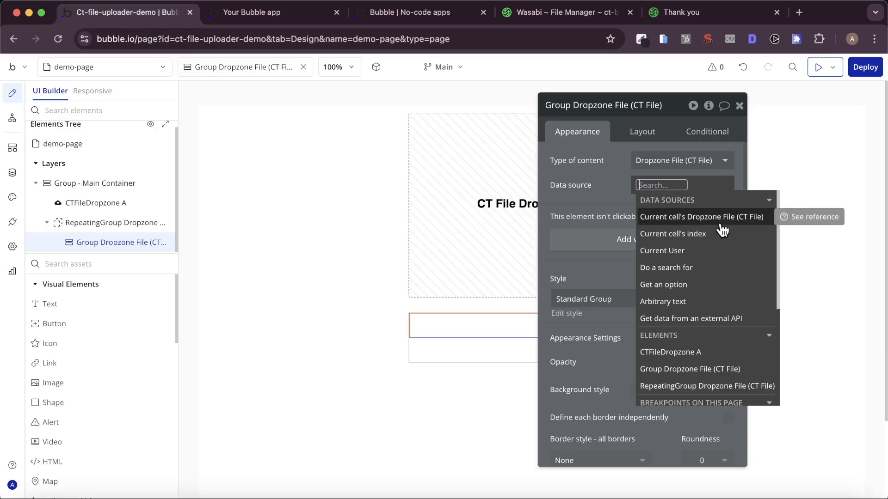
{"action": "left_click", "coordinate": [722, 229]}
{"action": "left_click", "coordinate": [602, 200]}
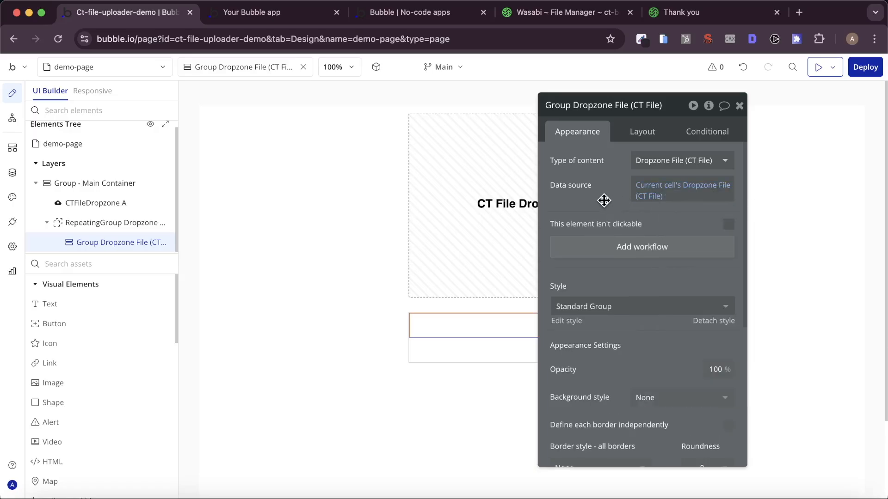
- Give the cell group 12 px of padding on all four sides and turn off fit height to content
{"action": "left_click", "coordinate": [643, 131]}
{"action": "scroll", "coordinate": [624, 370], "scroll_direction": "down", "scroll_amount": 5}
{"action": "left_click", "coordinate": [572, 448]}
{"action": "type", "text": "12"}
{"action": "left_click", "coordinate": [618, 452]}
{"action": "type", "text": "12"}
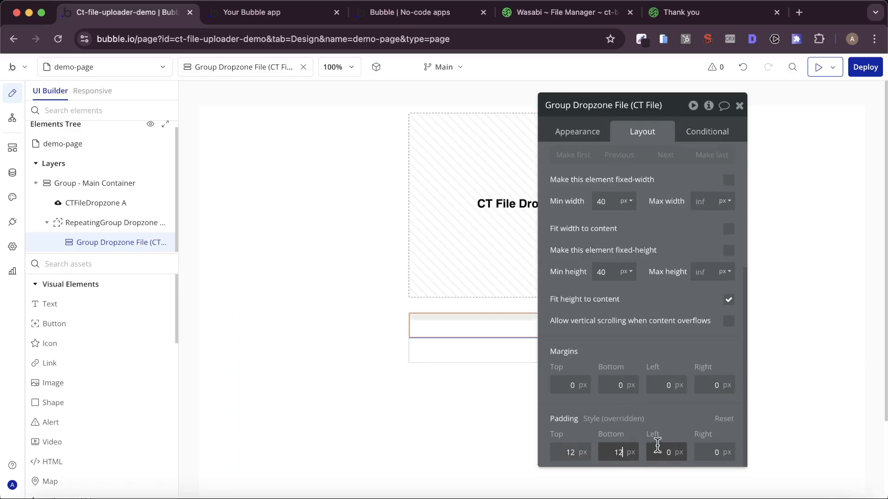
{"action": "left_click", "coordinate": [666, 452]}
{"action": "type", "text": "12"}
{"action": "left_click", "coordinate": [713, 452]}
{"action": "type", "text": "12"}
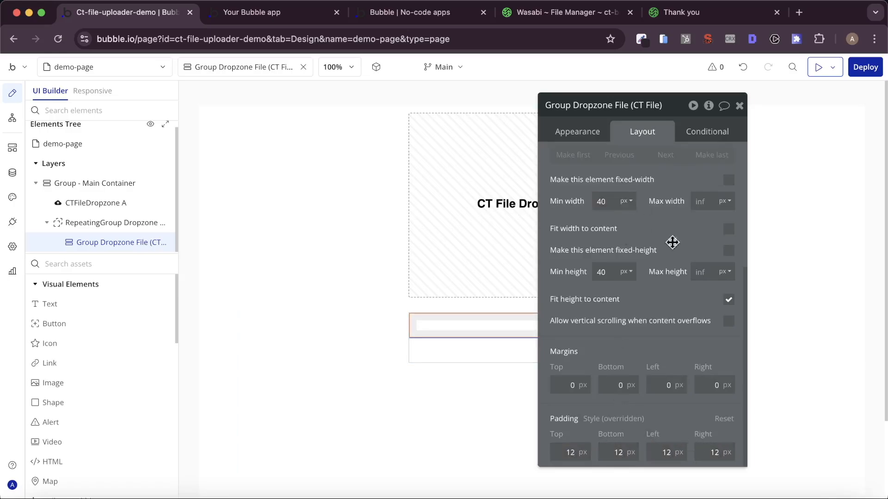
{"action": "left_click", "coordinate": [729, 299]}
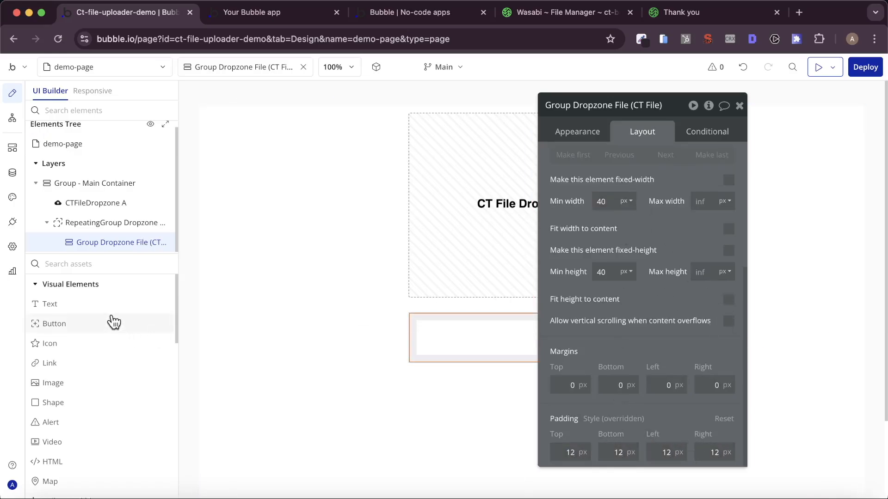
- Add a text element inside the cell group that displays Parent group's Dropzone File (CT File)'s file_name
{"action": "left_click_drag", "start_coordinate": [105, 320], "coordinate": [490, 344]}
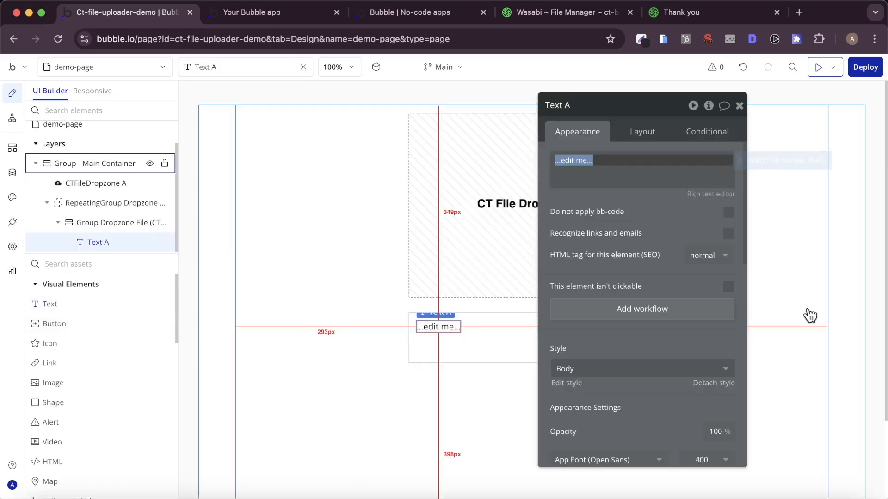
{"action": "left_click", "coordinate": [751, 165]}
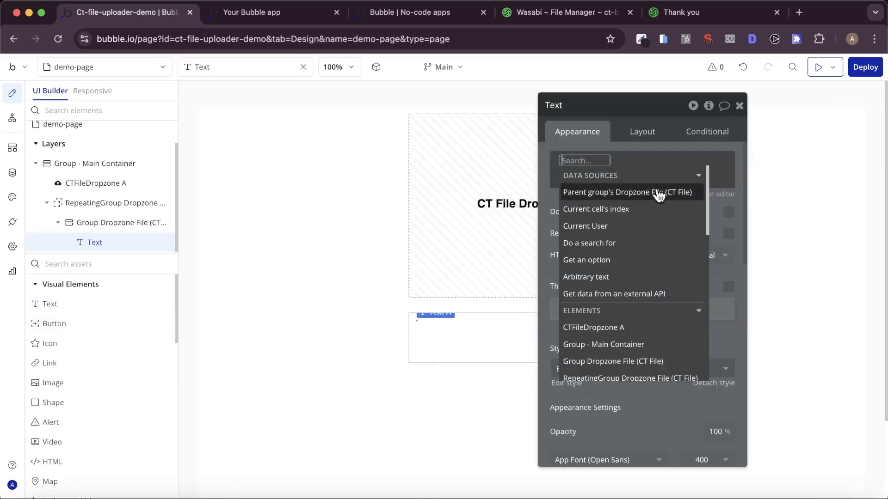
{"action": "left_click", "coordinate": [644, 202]}
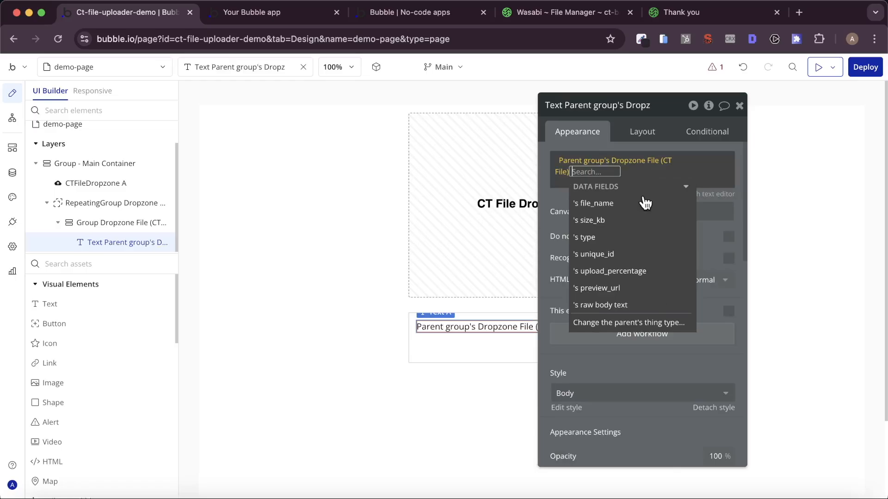
{"action": "left_click", "coordinate": [640, 204]}
{"action": "left_click", "coordinate": [574, 232]}
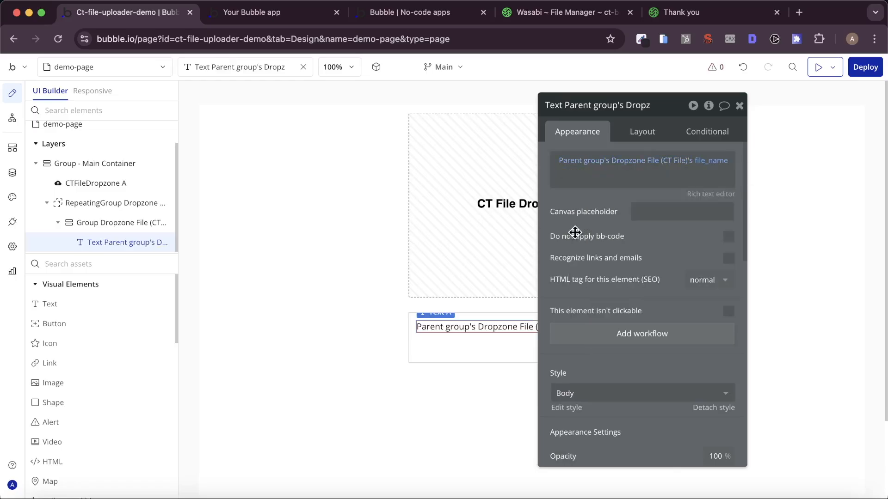
- Switch to the demo page preview and drop Demo PDF File.pdf from Finder onto the dropzone
{"action": "left_click", "coordinate": [317, 14]}
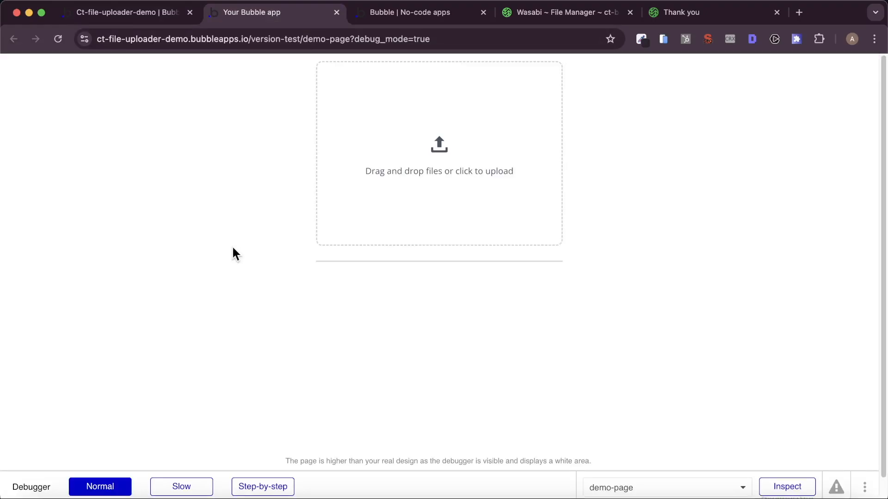
{"action": "left_click", "coordinate": [32, 498]}
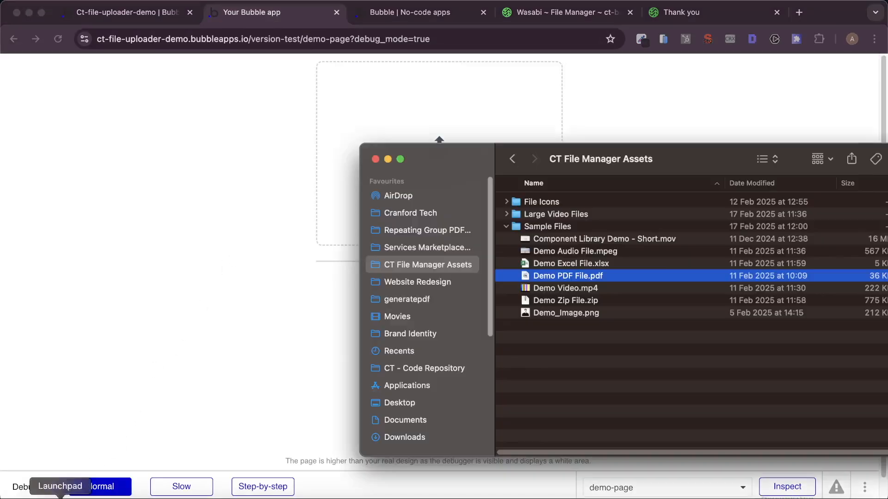
{"action": "left_click_drag", "start_coordinate": [615, 279], "coordinate": [476, 273]}
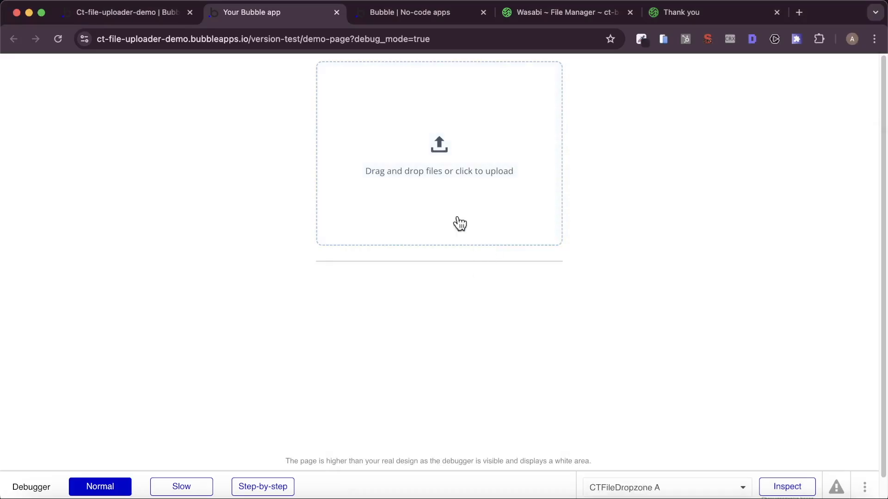
- Return to the page editor and set the repeating group's data source to CTFileDropzone A's Dropzone files
{"action": "left_click", "coordinate": [140, 12]}
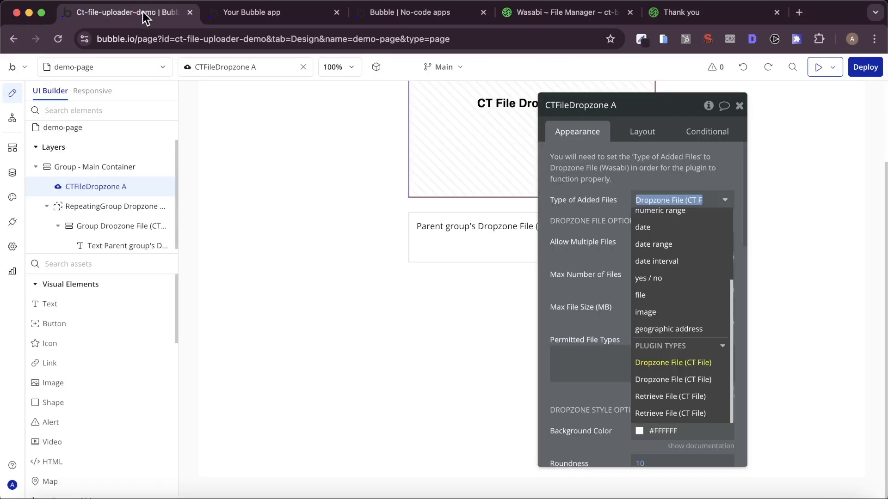
{"action": "left_click", "coordinate": [472, 225]}
{"action": "left_click", "coordinate": [115, 204]}
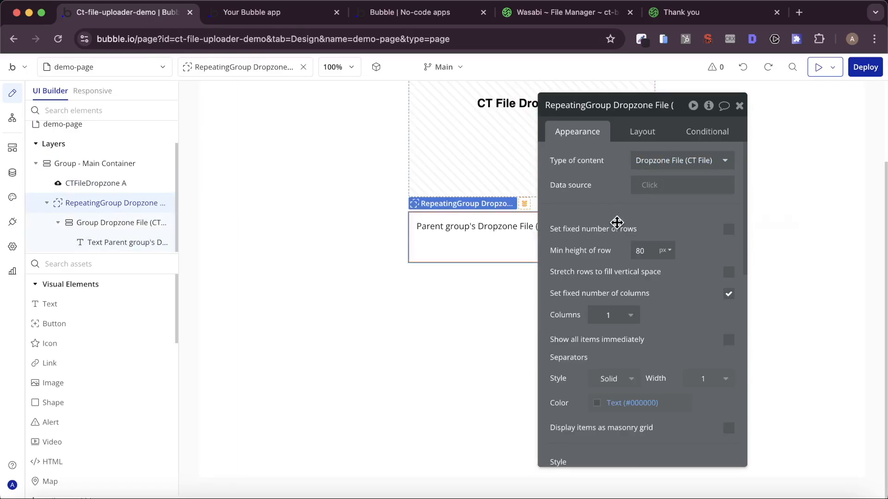
{"action": "left_click", "coordinate": [651, 187]}
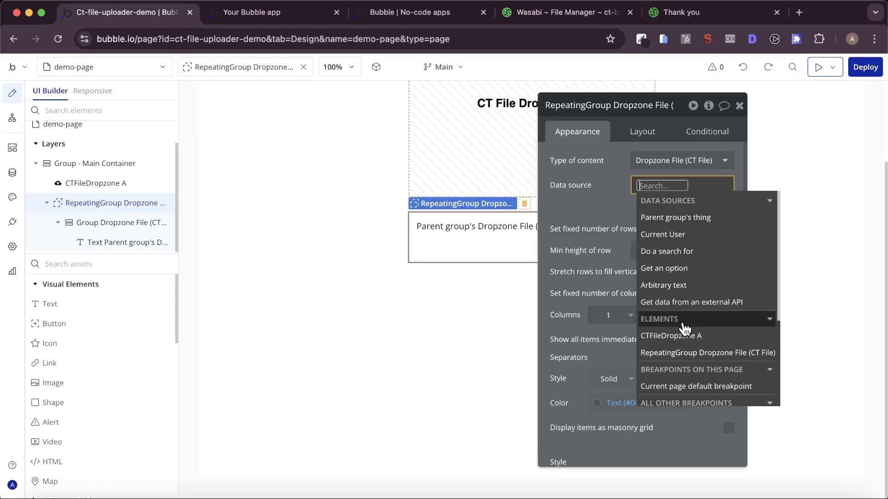
{"action": "left_click", "coordinate": [683, 343]}
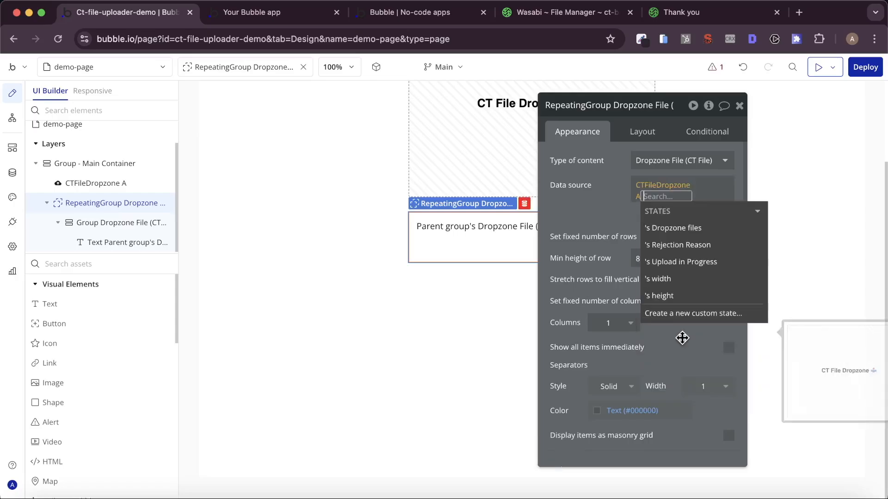
{"action": "left_click", "coordinate": [664, 227]}
{"action": "left_click", "coordinate": [599, 212]}
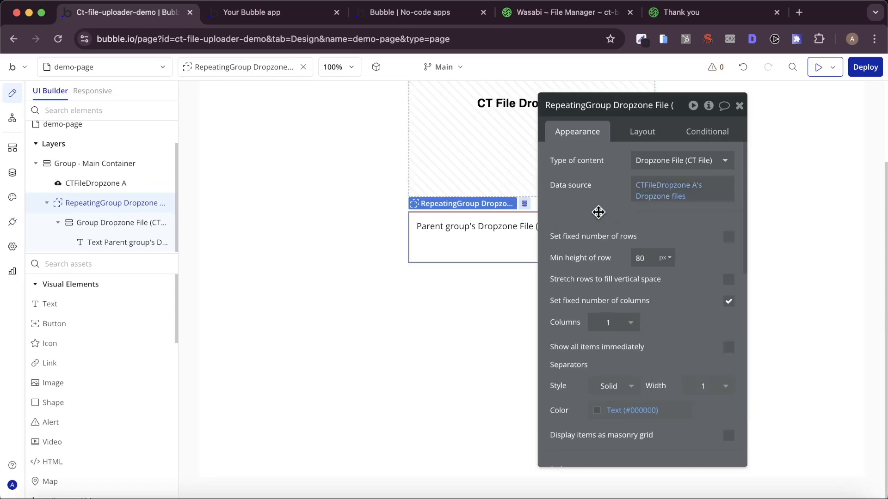
- Switch to the demo page preview and drop Demo PDF File.pdf from Finder onto the dropzone to test the file list
{"action": "left_click", "coordinate": [305, 16]}
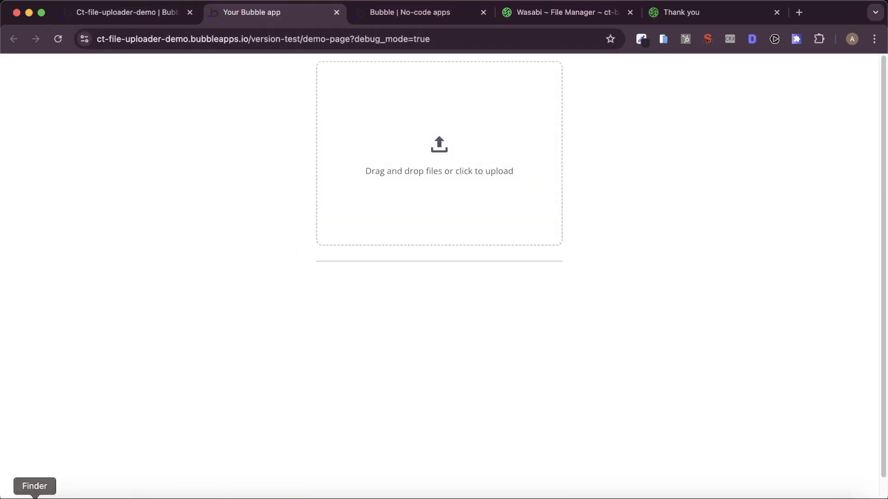
{"action": "left_click", "coordinate": [35, 498]}
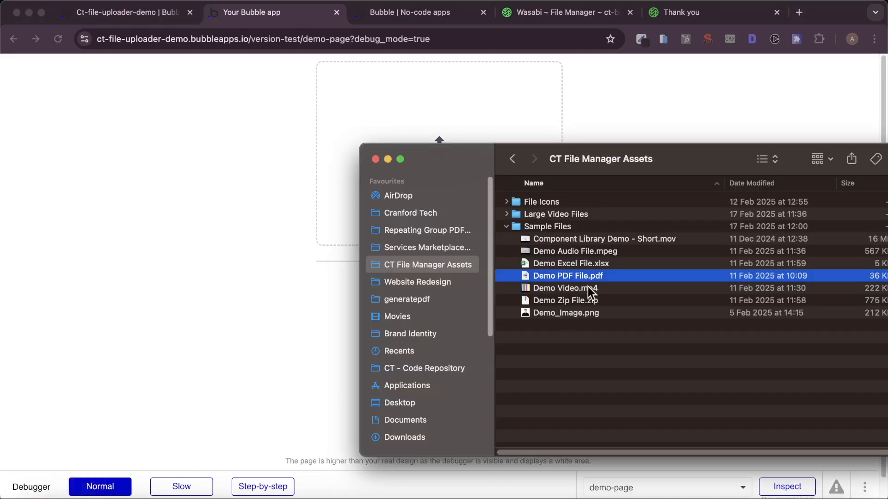
{"action": "left_click_drag", "start_coordinate": [594, 279], "coordinate": [430, 113]}
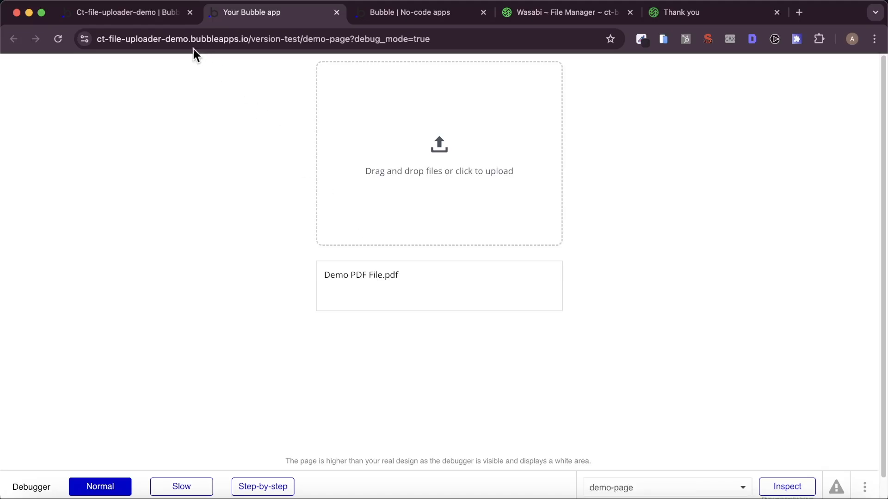
- Check the dropzone's file limits in the editor, then try dropping the Excel, video, zip and image demo files together onto the preview dropzone
{"action": "left_click", "coordinate": [160, 18]}
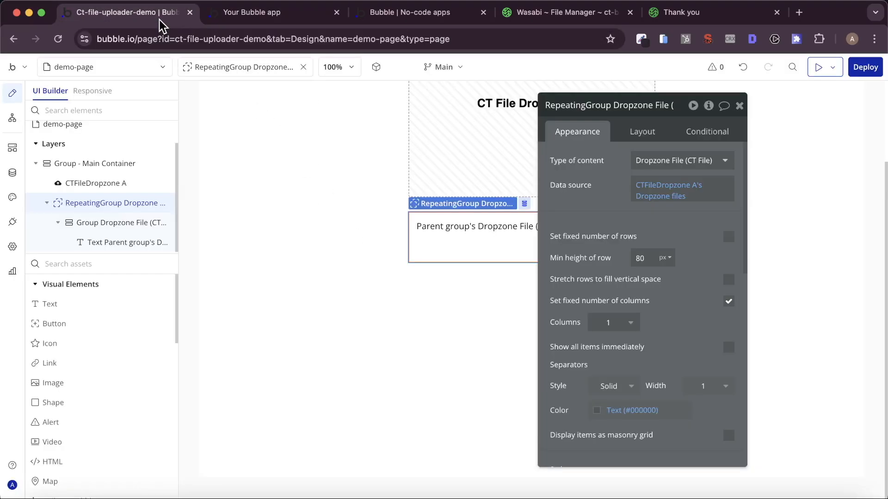
{"action": "left_click", "coordinate": [466, 127]}
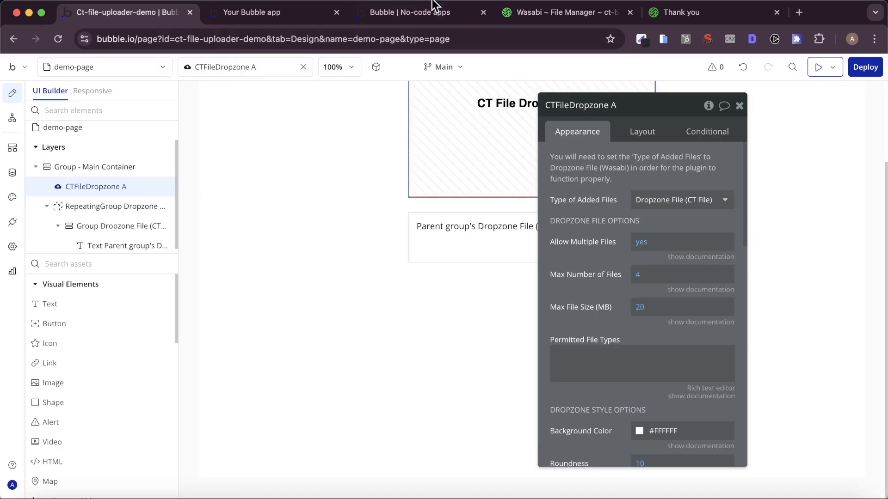
{"action": "left_click", "coordinate": [286, 13]}
{"action": "left_click", "coordinate": [439, 153]}
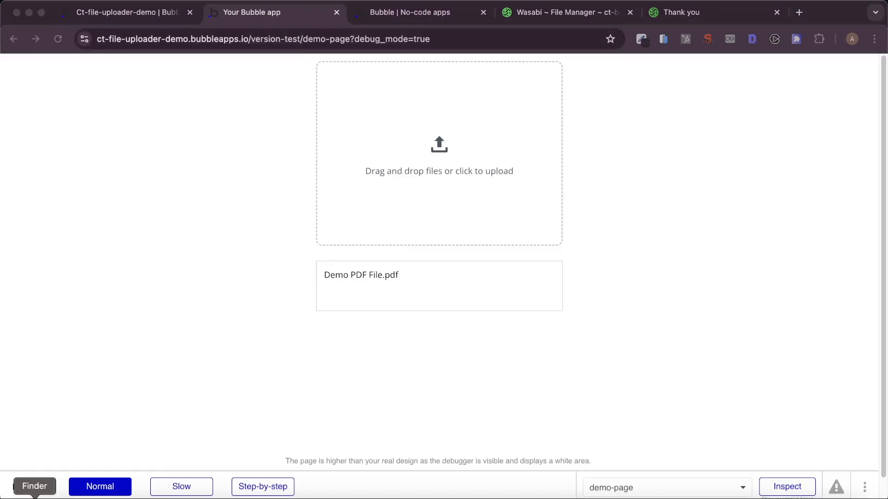
{"action": "left_click", "coordinate": [587, 286]}
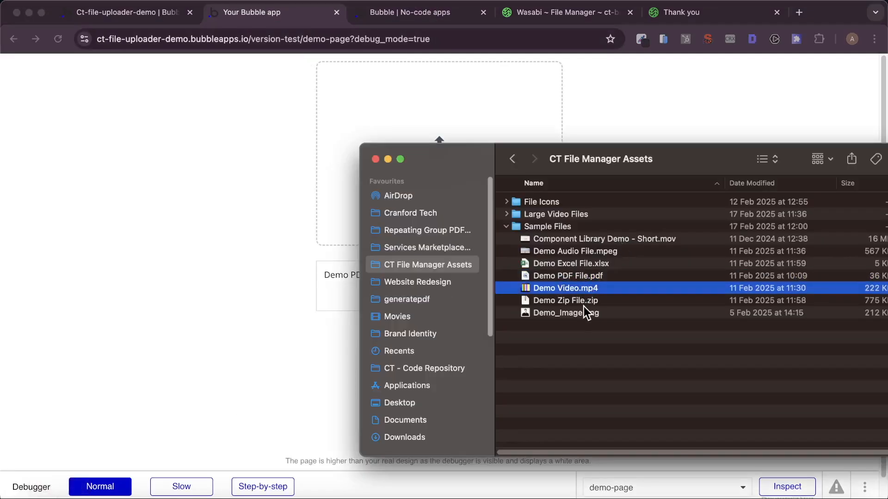
{"action": "left_click", "coordinate": [584, 309], "text": "super"}
{"action": "left_click", "coordinate": [583, 301], "text": "super"}
{"action": "left_click", "coordinate": [593, 265], "text": "super"}
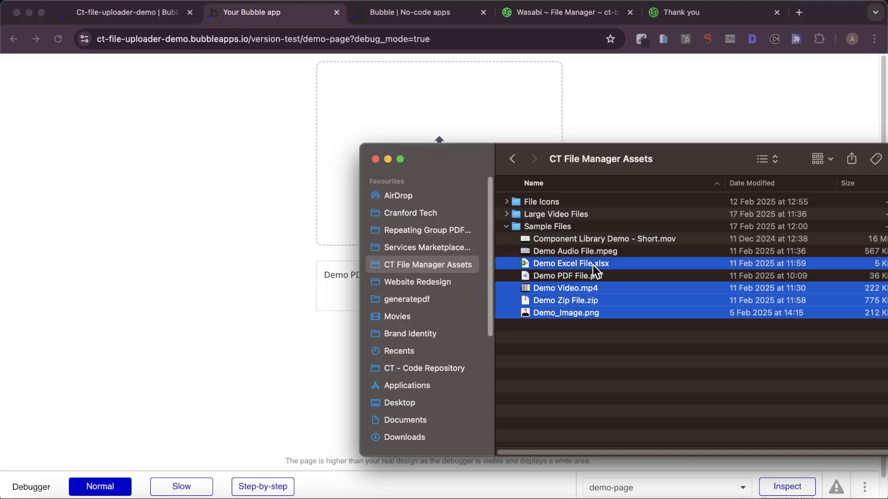
{"action": "left_click_drag", "start_coordinate": [650, 159], "coordinate": [715, 169]}
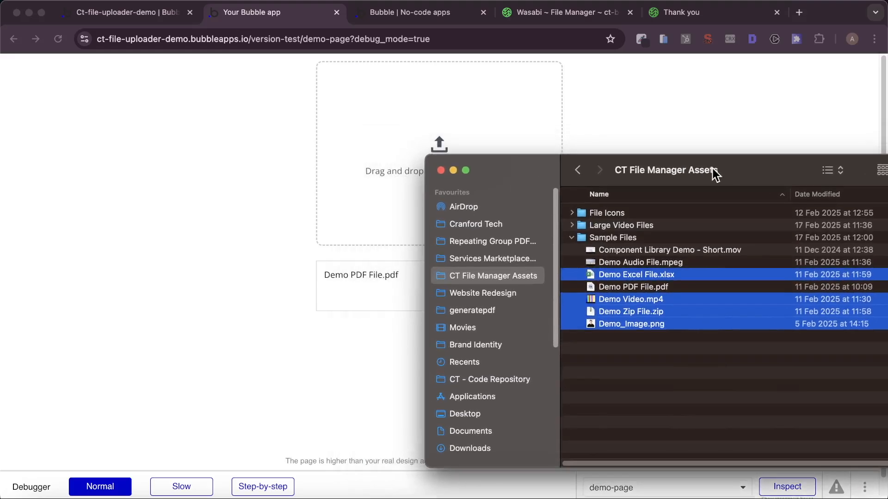
{"action": "left_click_drag", "start_coordinate": [687, 282], "coordinate": [352, 122]}
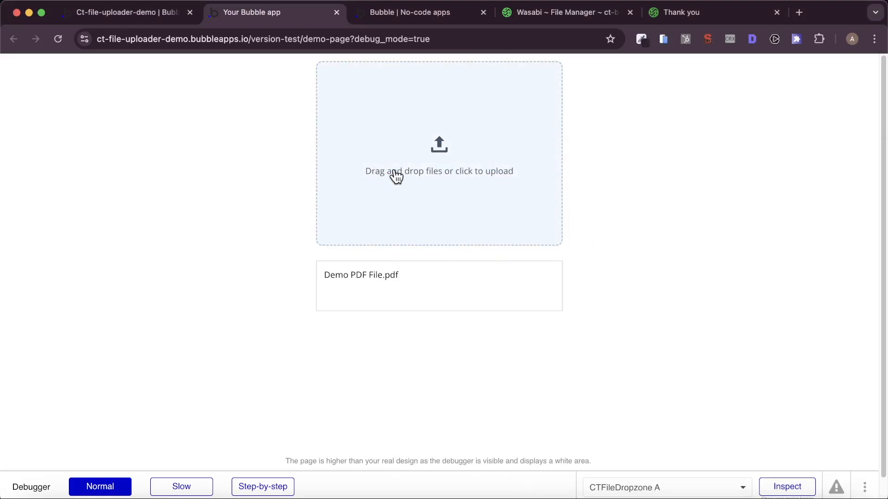
- Drop Demo Video.mp4, Demo Zip File.zip and Demo_Image.png from Finder onto the preview dropzone
{"action": "left_click", "coordinate": [500, 239]}
{"action": "left_click_drag", "start_coordinate": [626, 304], "coordinate": [409, 156]}
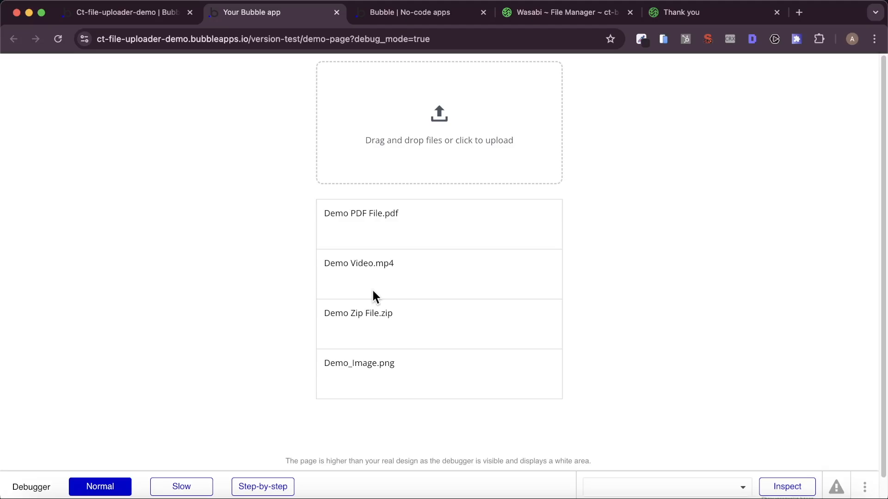
- Add an Alert element to the page in the editor, position it at the top and keep it outside the main container group
{"action": "left_click", "coordinate": [131, 12]}
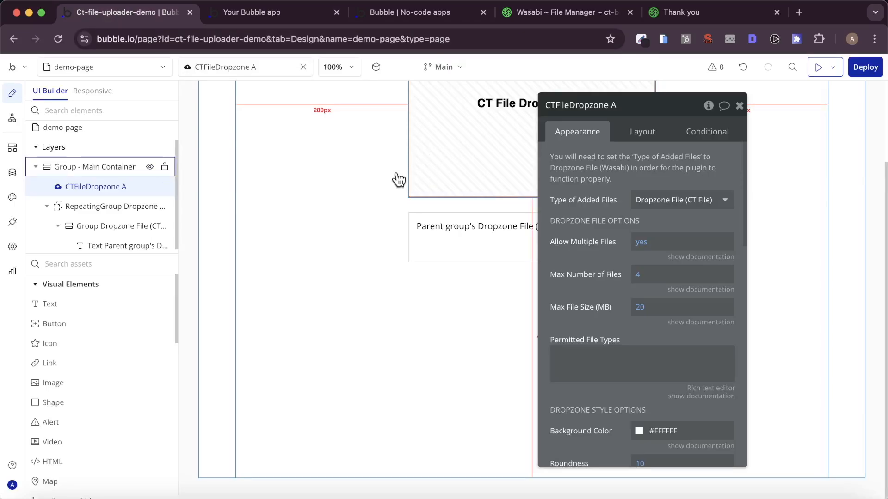
{"action": "scroll", "coordinate": [399, 179], "scroll_direction": "up", "scroll_amount": 3}
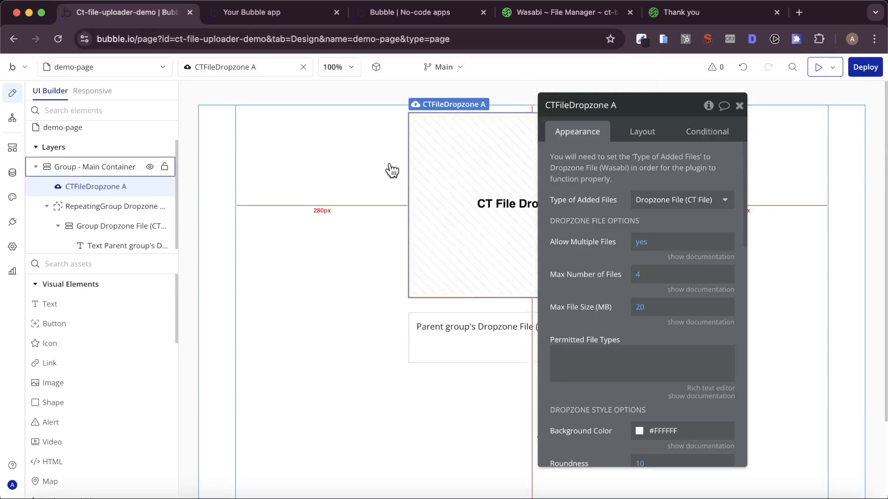
{"action": "left_click", "coordinate": [375, 123]}
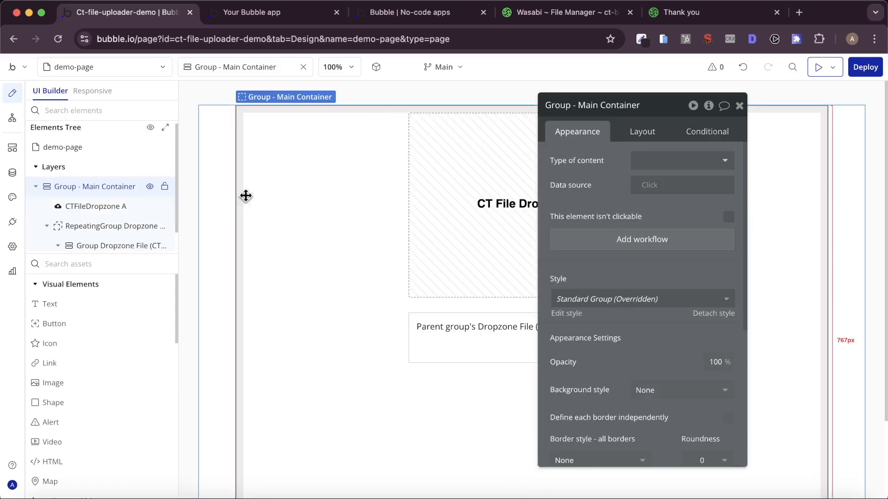
{"action": "type", "text": "aler"}
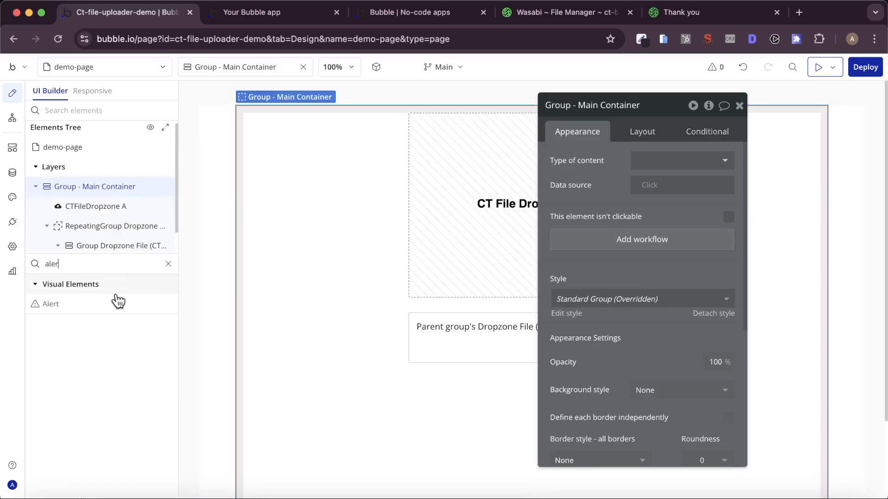
{"action": "left_click_drag", "start_coordinate": [117, 301], "coordinate": [265, 128]}
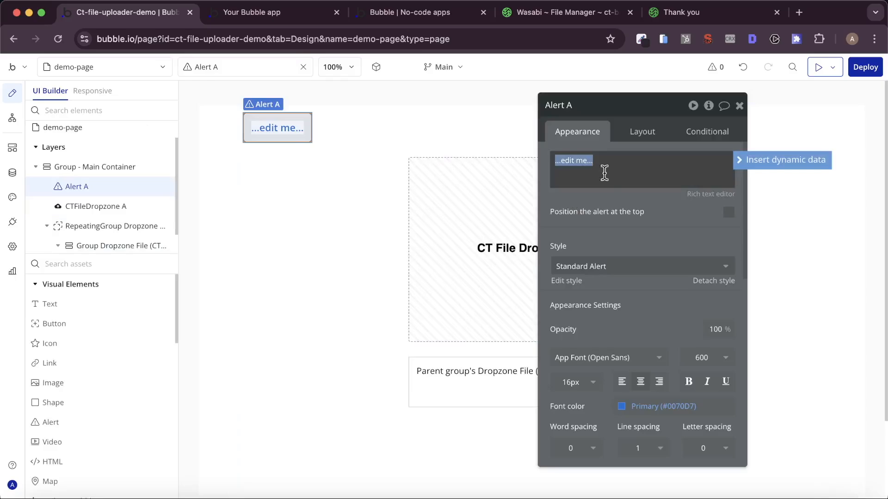
{"action": "left_click", "coordinate": [729, 215]}
{"action": "left_click_drag", "start_coordinate": [78, 186], "coordinate": [94, 163]}
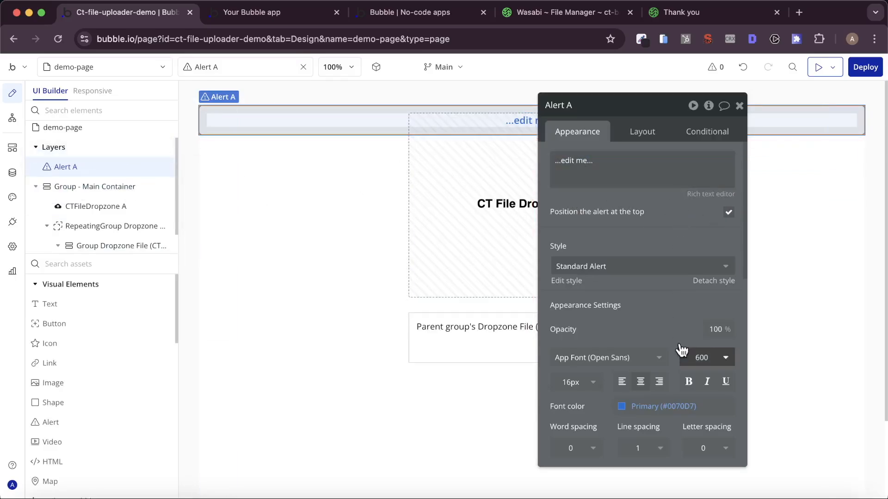
- Set the top padding of Group - Main Container to 64 px
{"action": "left_click", "coordinate": [323, 244]}
{"action": "scroll", "coordinate": [647, 333], "scroll_direction": "down", "scroll_amount": 5}
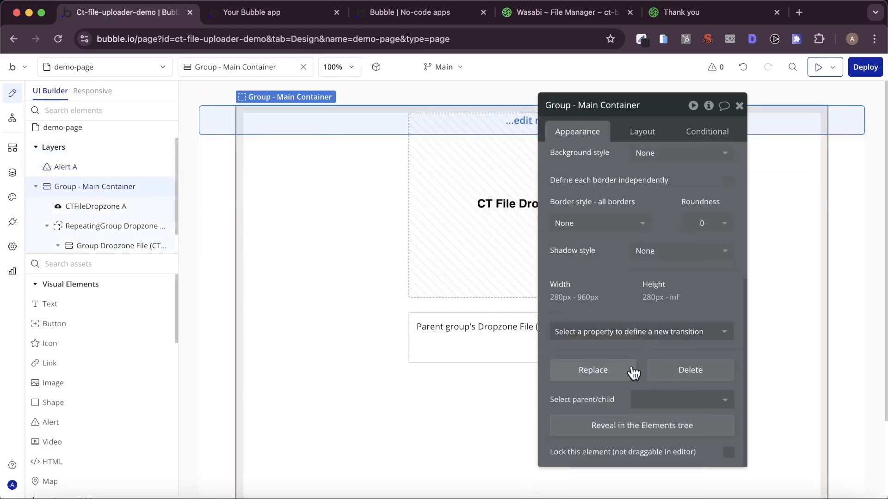
{"action": "left_click", "coordinate": [636, 134]}
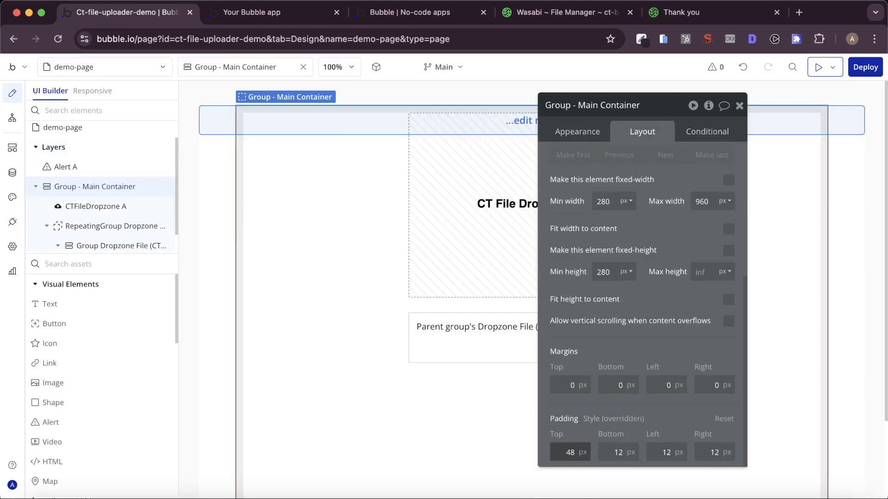
{"action": "left_click", "coordinate": [557, 448]}
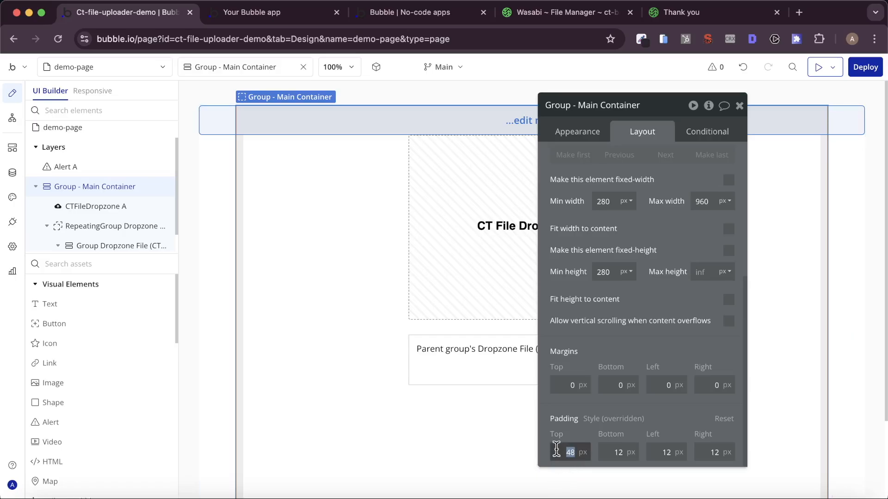
{"action": "type", "text": "63"}
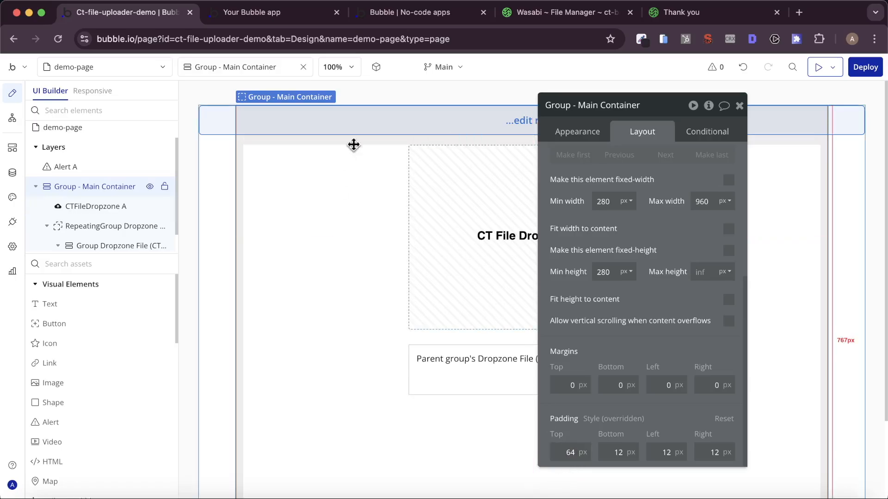
- Set the alert's text to "Your file was rejected for this reason:" followed by CTFileDropzone A's Rejection Reason
{"action": "left_click", "coordinate": [511, 117]}
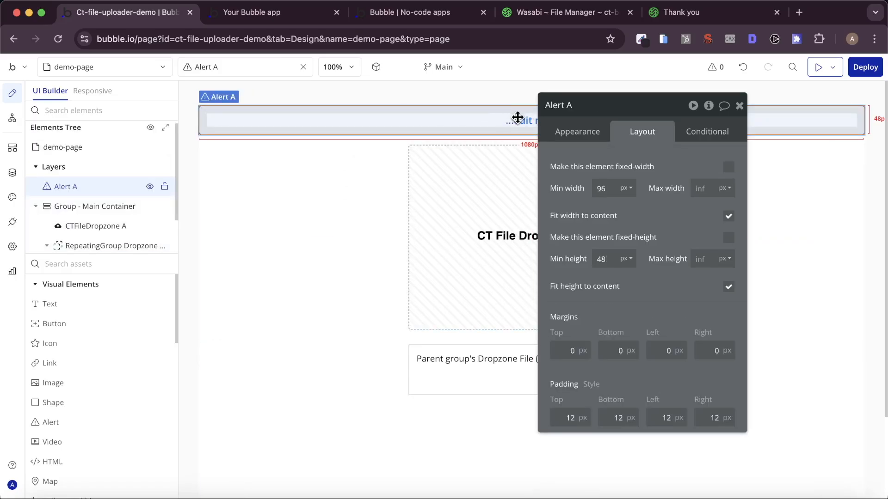
{"action": "left_click", "coordinate": [577, 131]}
{"action": "triple_click", "coordinate": [581, 161]}
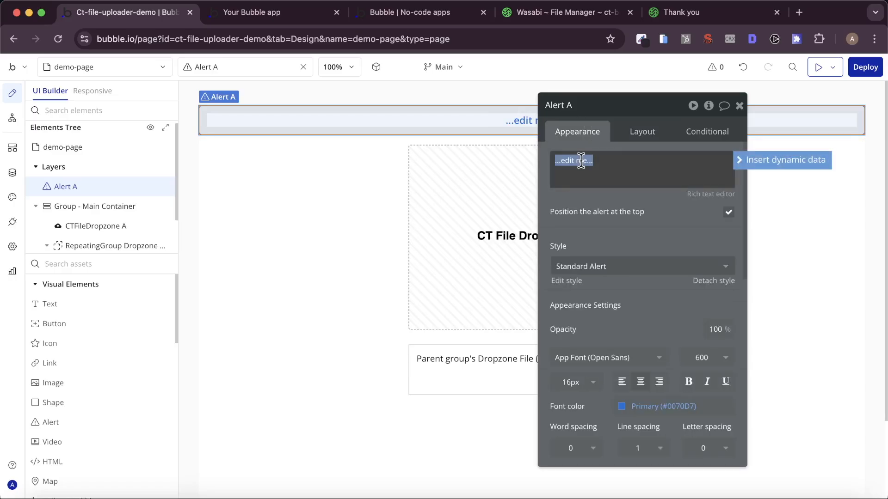
{"action": "key", "text": "BackSpace"}
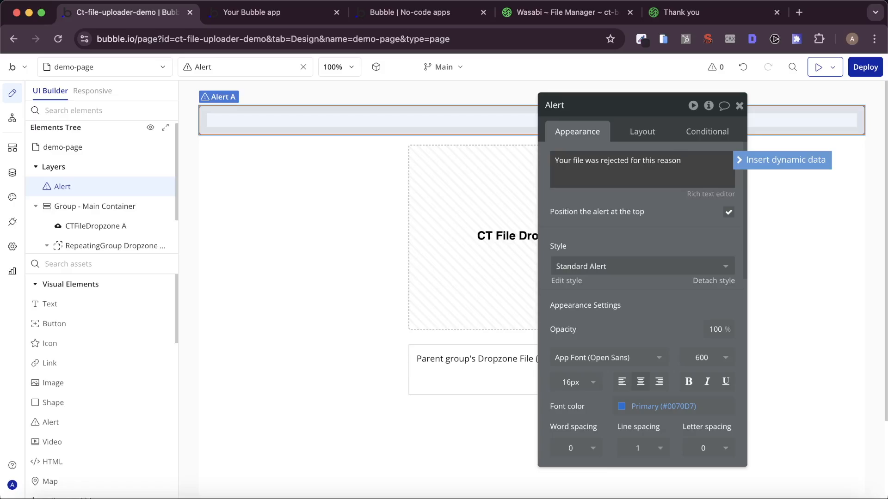
{"action": "type", "text": ":"}
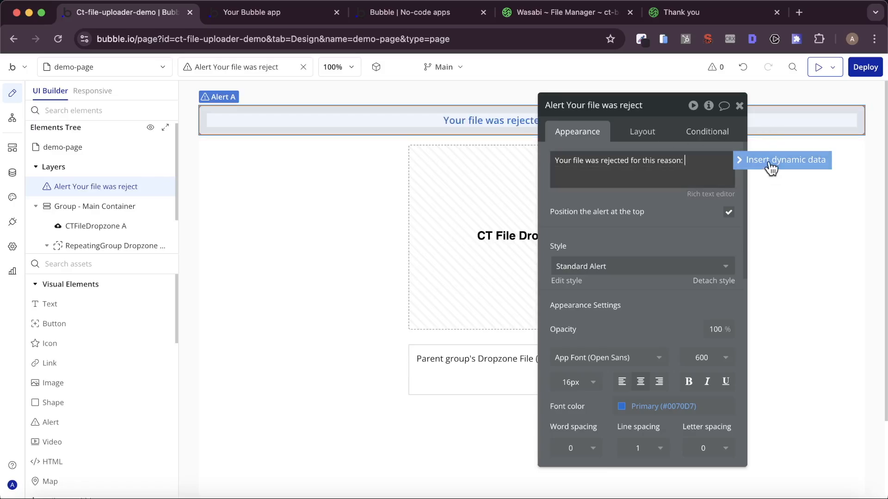
{"action": "left_click", "coordinate": [771, 162]}
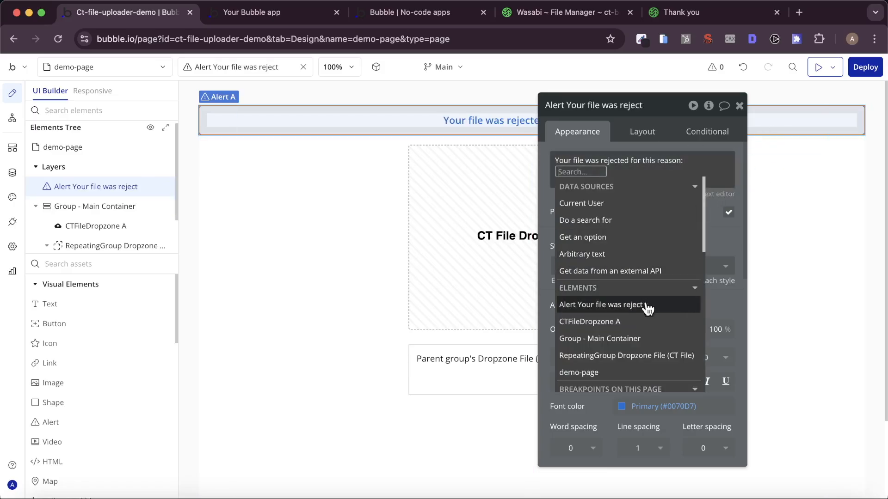
{"action": "left_click", "coordinate": [633, 322]}
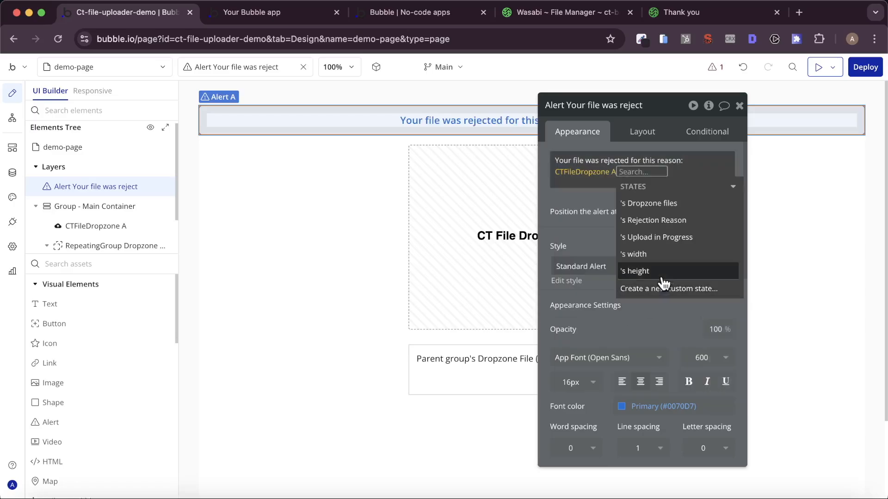
{"action": "left_click", "coordinate": [669, 224]}
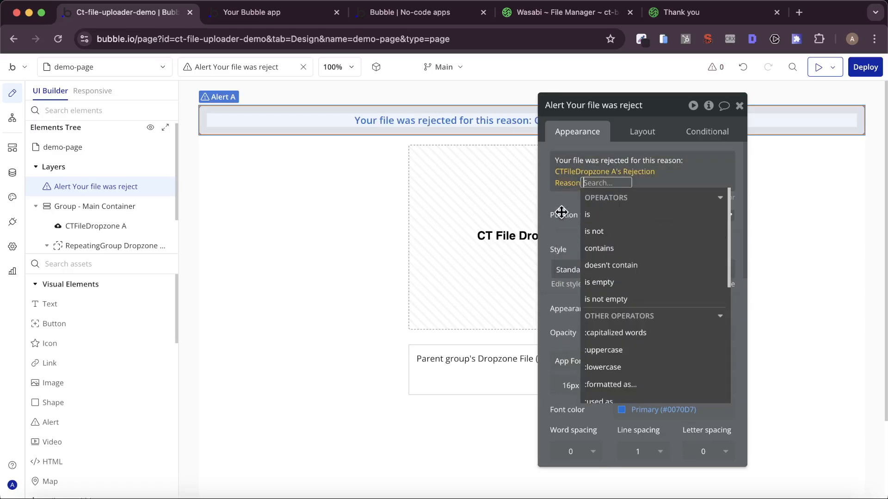
{"action": "left_click", "coordinate": [561, 212]}
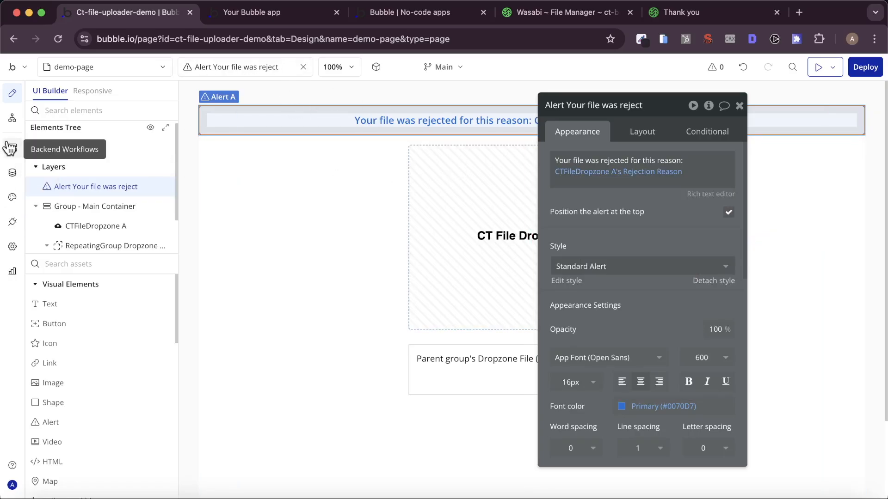
- Create a demo-page workflow triggered when CTFileDropzone A has a file rejected by the dropzone
{"action": "left_click", "coordinate": [9, 118]}
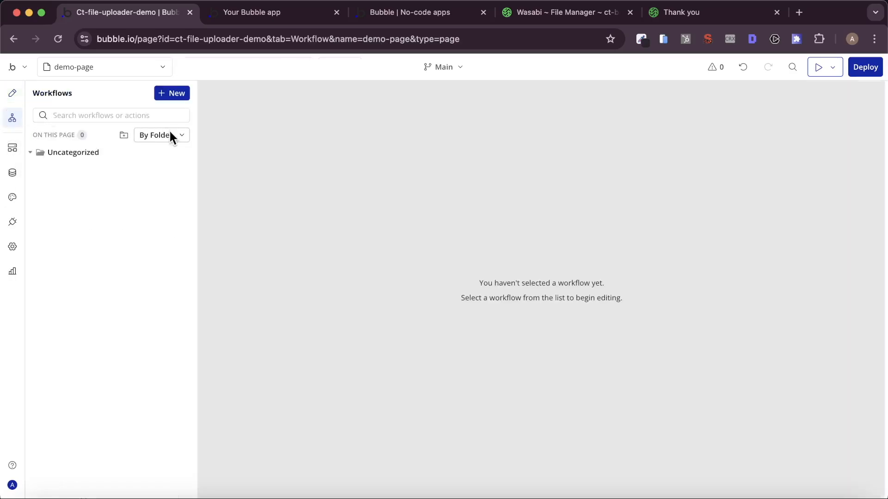
{"action": "left_click", "coordinate": [181, 154]}
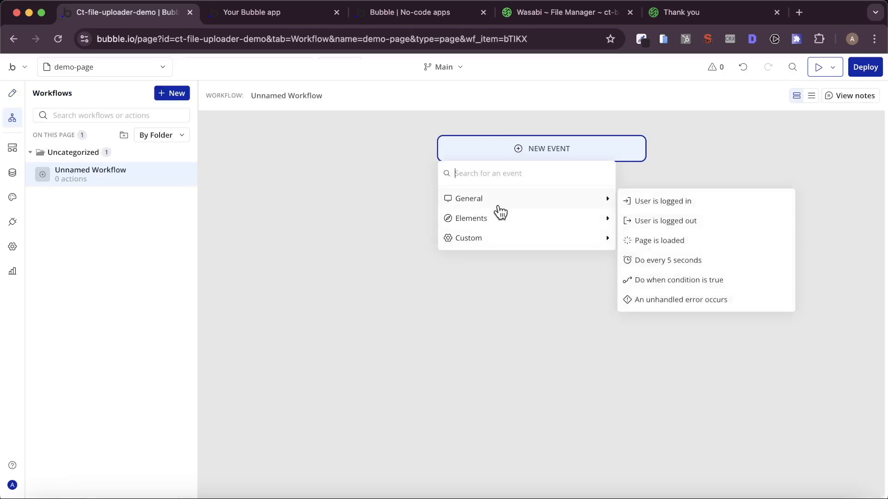
{"action": "mouse_move", "coordinate": [594, 217]}
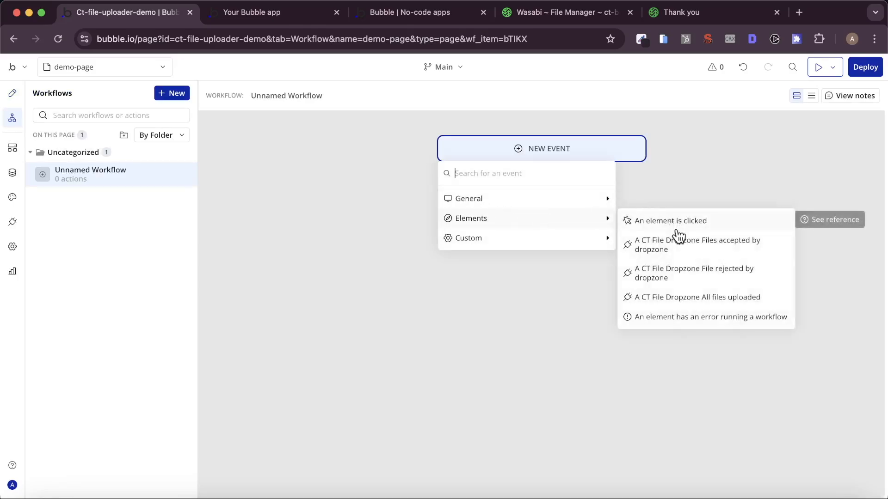
{"action": "left_click", "coordinate": [675, 267]}
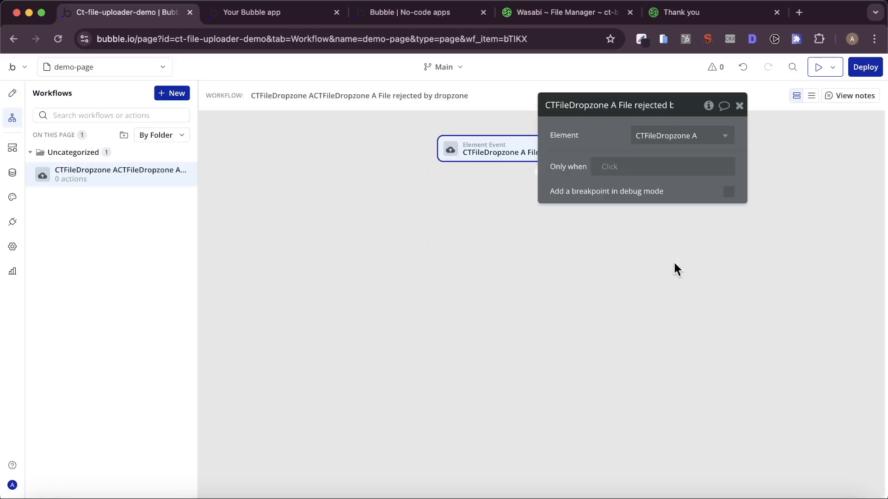
- Add a Show message action to the rejection workflow for the "Your file was rejected" alert
{"action": "left_click", "coordinate": [542, 171]}
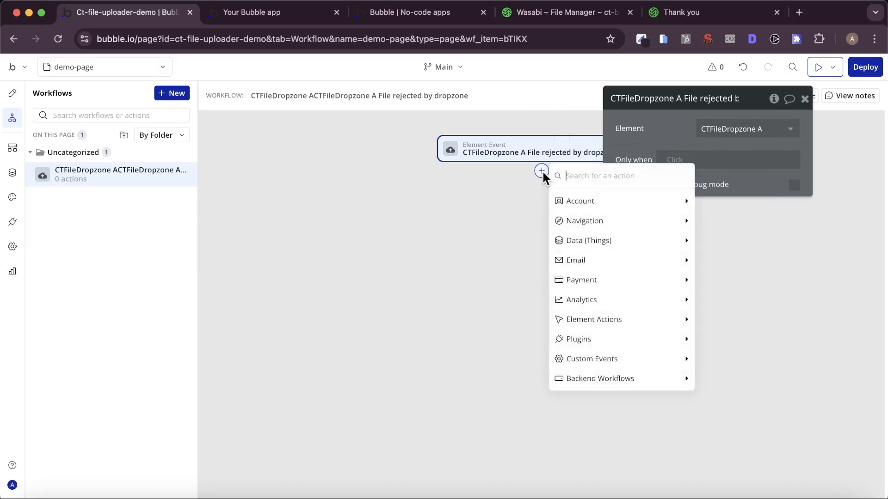
{"action": "type", "text": "alert"}
{"action": "left_click", "coordinate": [622, 202]}
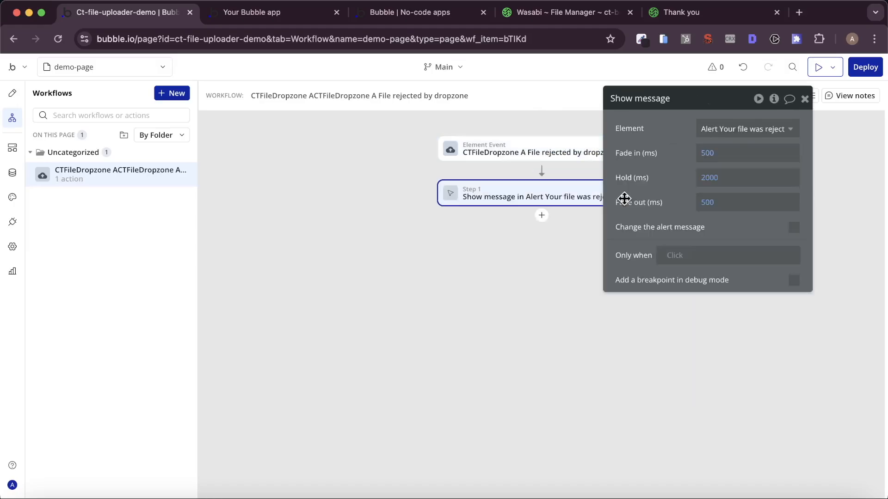
- Reload the demo-page preview and drop the six files from Demo Audio File.mpeg through Demo_Image.png in Finder onto its dropzone
{"action": "left_click", "coordinate": [259, 13]}
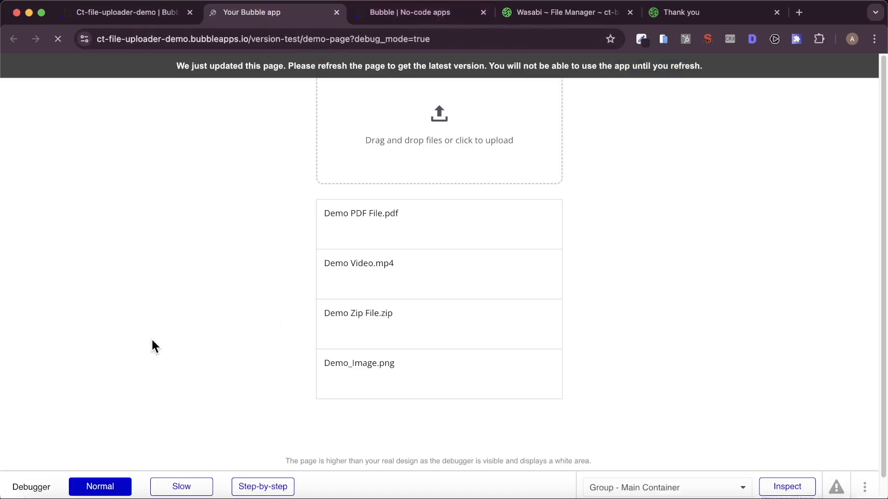
{"action": "key", "text": "super+r"}
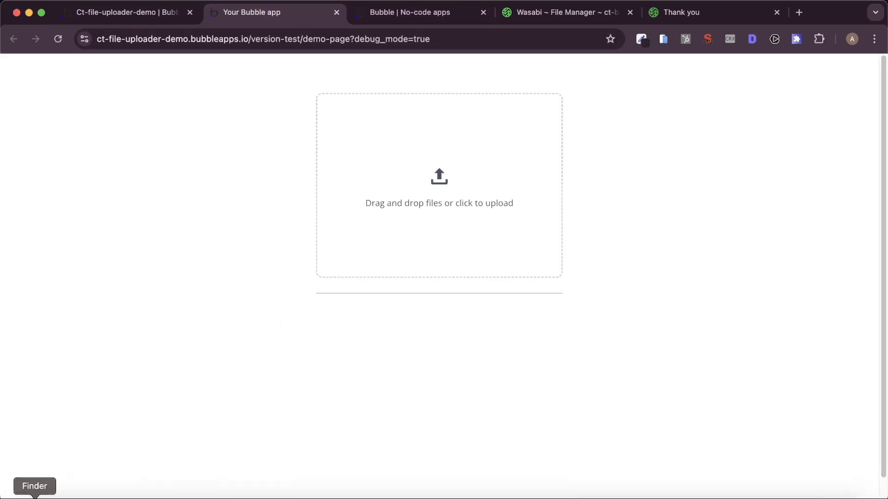
{"action": "left_click", "coordinate": [36, 497]}
{"action": "left_click", "coordinate": [633, 265], "text": "shift"}
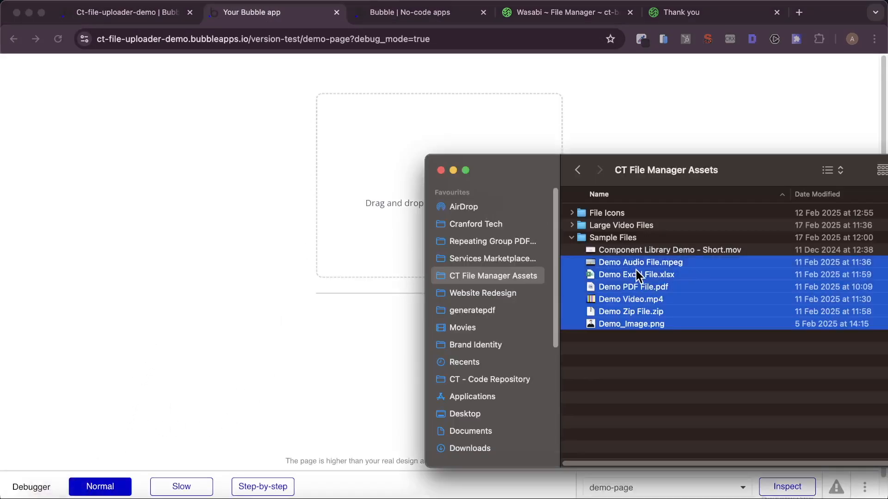
{"action": "left_click_drag", "start_coordinate": [642, 263], "coordinate": [387, 190]}
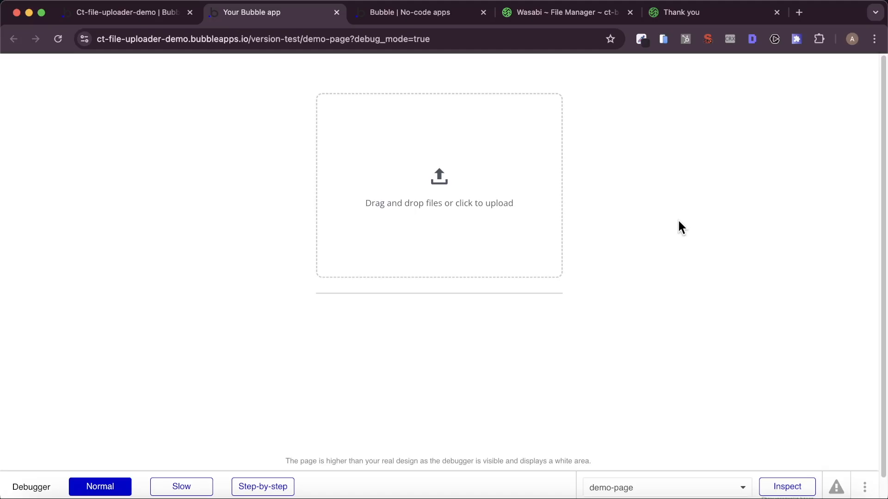
- Open the live plugin demo page, drop the same six demo files onto its Quick Demo dropzone and review the file list
{"action": "left_click", "coordinate": [420, 12]}
{"action": "scroll", "coordinate": [483, 184], "scroll_direction": "down", "scroll_amount": 4}
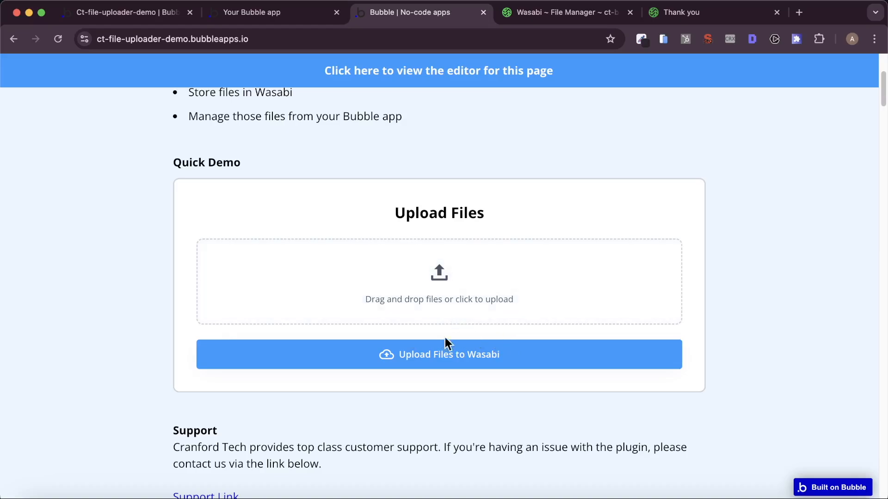
{"action": "left_click", "coordinate": [34, 495]}
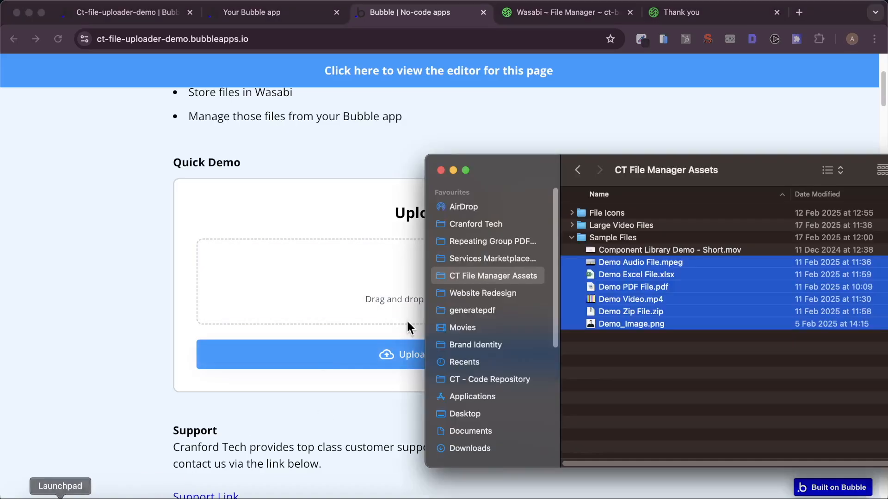
{"action": "left_click_drag", "start_coordinate": [641, 260], "coordinate": [356, 249]}
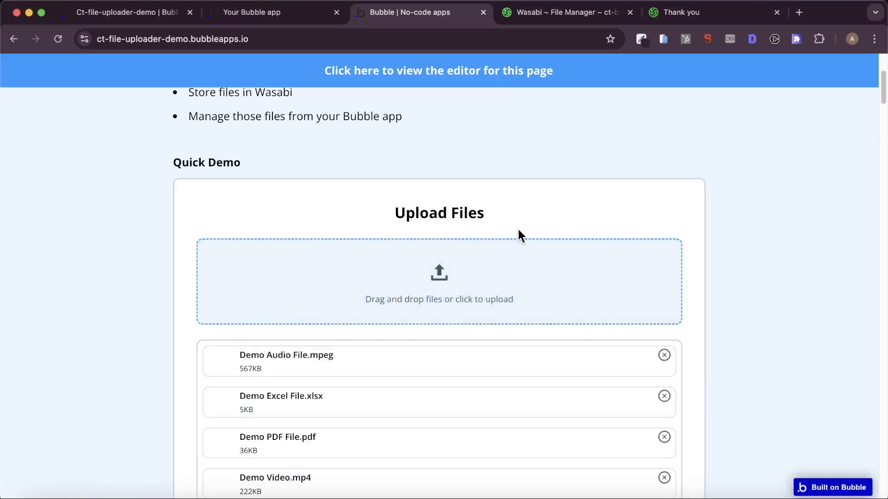
{"action": "scroll", "coordinate": [478, 279], "scroll_direction": "down", "scroll_amount": 2}
{"action": "scroll", "coordinate": [353, 290], "scroll_direction": "down", "scroll_amount": 3}
{"action": "scroll", "coordinate": [365, 287], "scroll_direction": "down", "scroll_amount": 1}
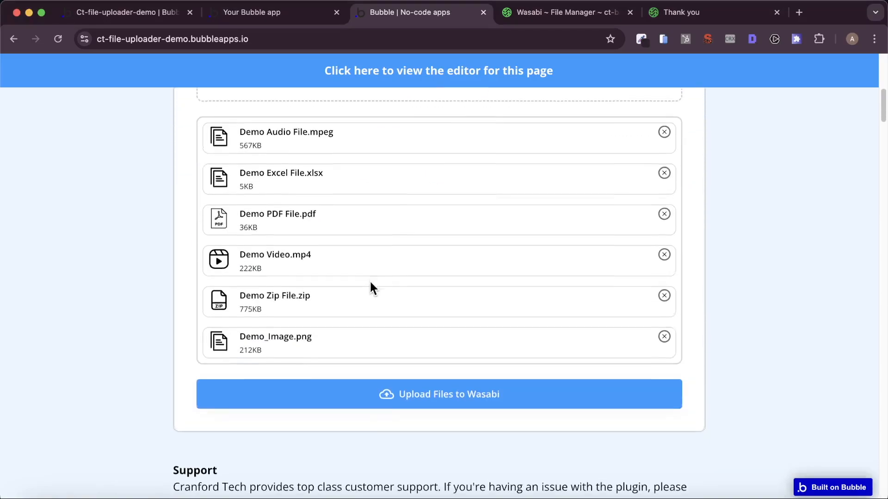
{"action": "scroll", "coordinate": [370, 287], "scroll_direction": "up", "scroll_amount": 1}
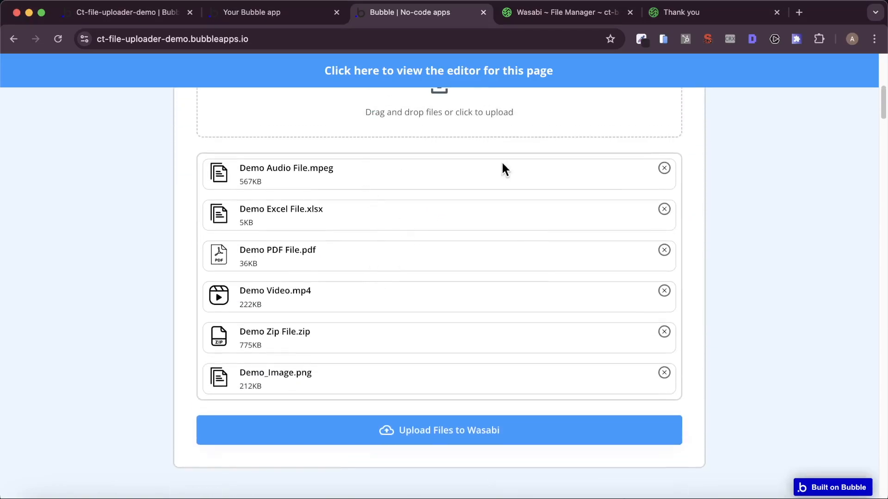
{"action": "scroll", "coordinate": [329, 250], "scroll_direction": "up", "scroll_amount": 1}
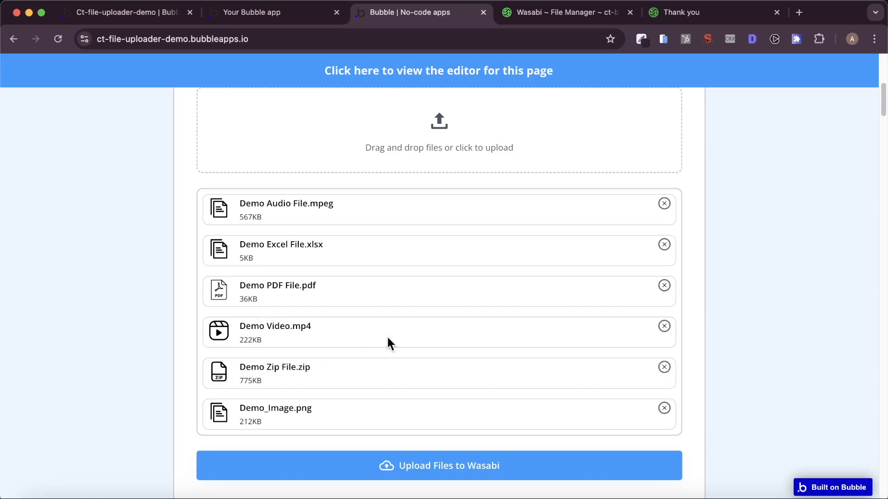
- Return to the Bubble editor and open the index page in the design view
{"action": "left_click", "coordinate": [162, 18]}
{"action": "left_click", "coordinate": [105, 73]}
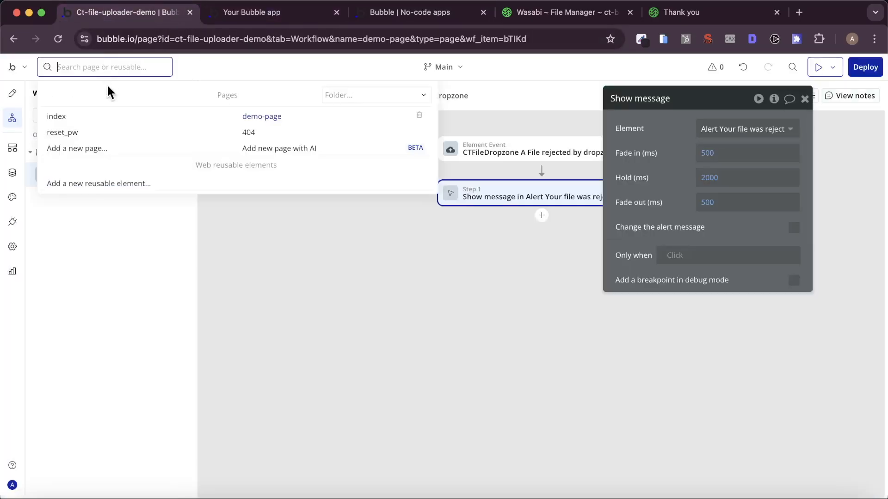
{"action": "left_click", "coordinate": [98, 124]}
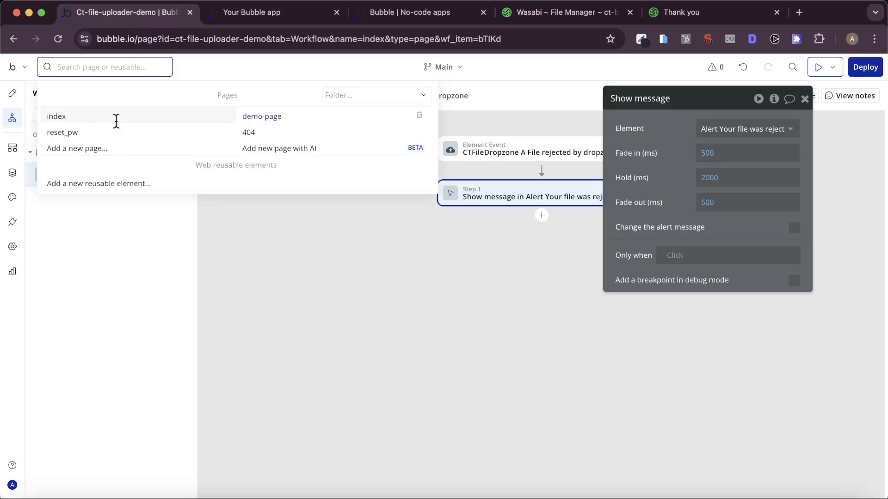
{"action": "left_click", "coordinate": [14, 92]}
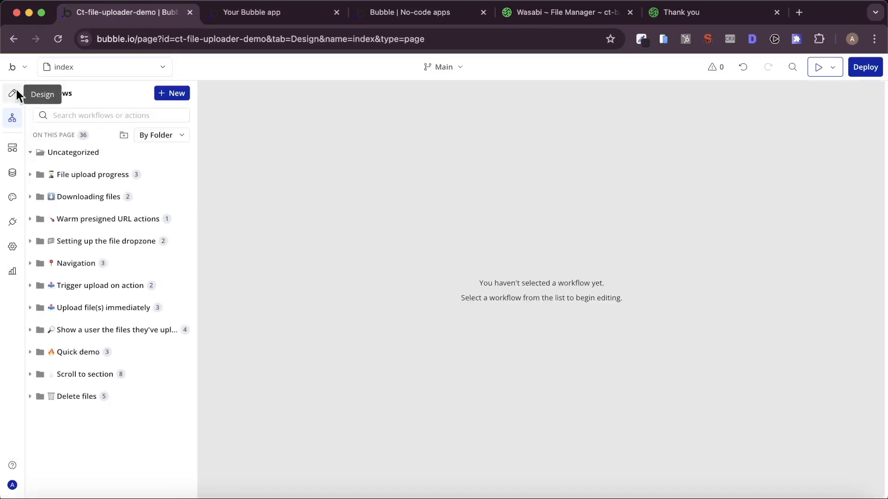
- Examine the Upload Files repeating group's data source, its file name and size texts, and the dynamic source of Image A
{"action": "scroll", "coordinate": [304, 229], "scroll_direction": "down", "scroll_amount": 10}
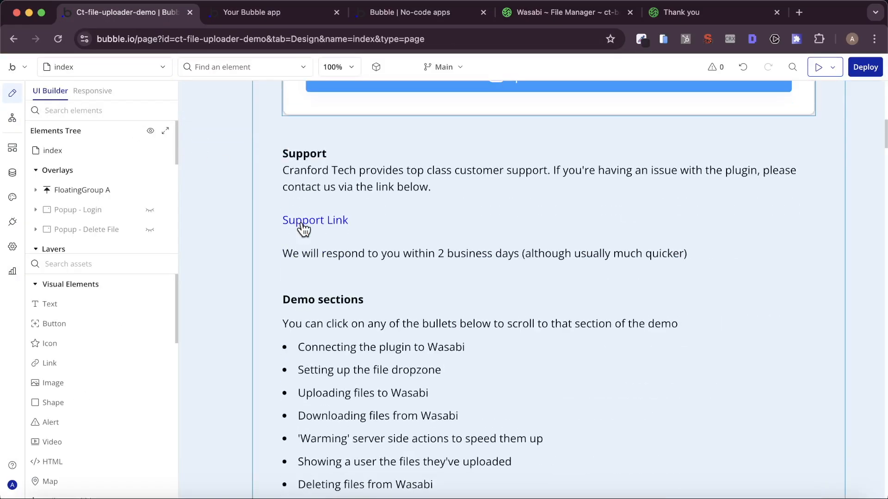
{"action": "scroll", "coordinate": [304, 228], "scroll_direction": "up", "scroll_amount": 5}
{"action": "left_click", "coordinate": [315, 258]}
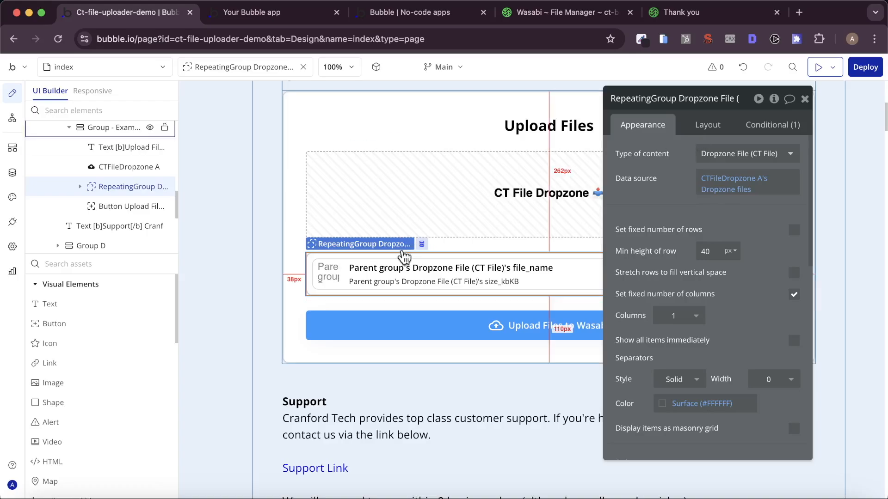
{"action": "left_click", "coordinate": [480, 269]}
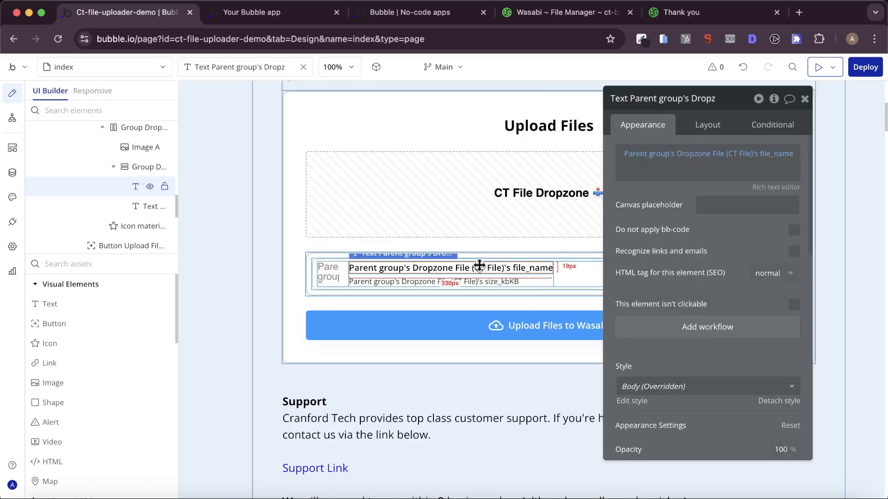
{"action": "left_click", "coordinate": [509, 283]}
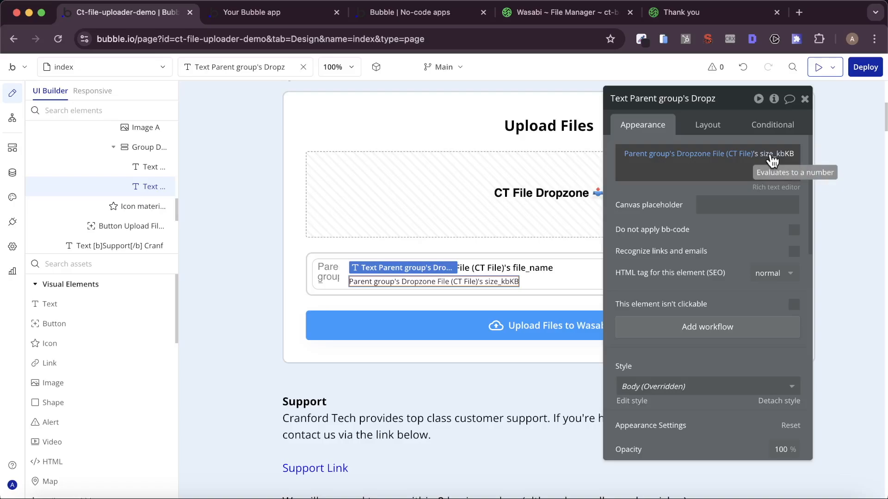
{"action": "left_click", "coordinate": [326, 271]}
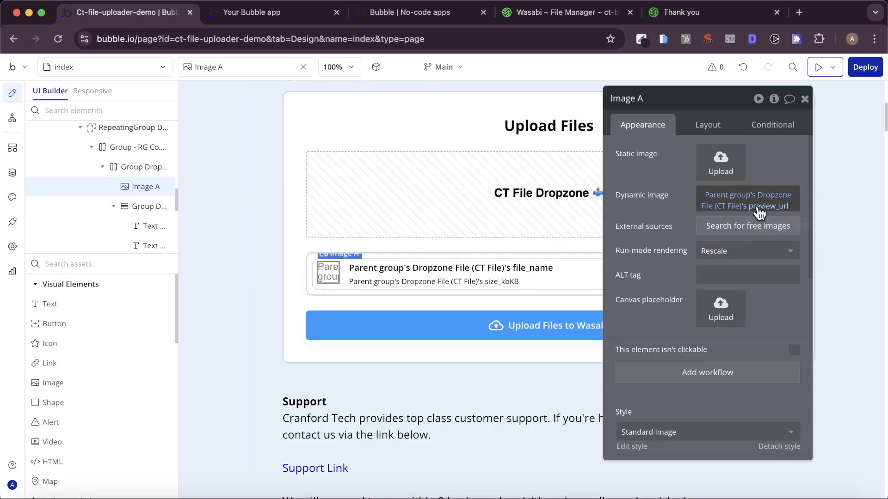
- Check the file preview icons in the live demo page's file list and return to the editor
{"action": "left_click", "coordinate": [261, 12]}
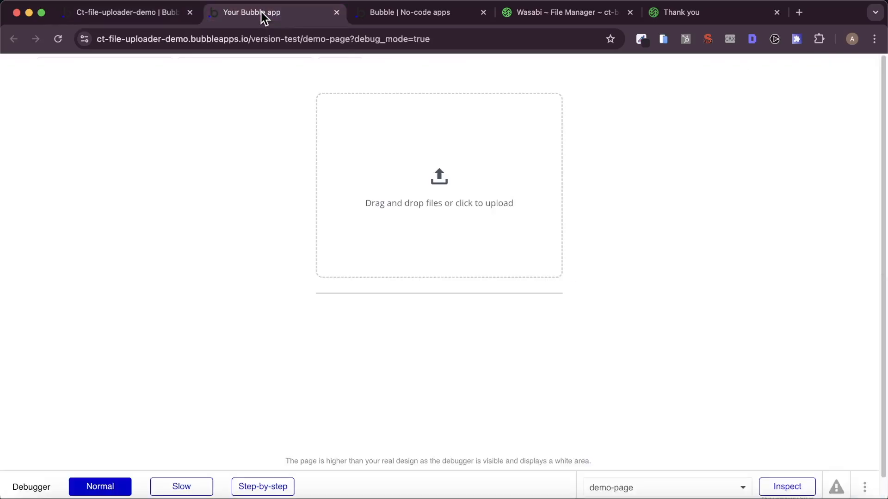
{"action": "left_click", "coordinate": [395, 14]}
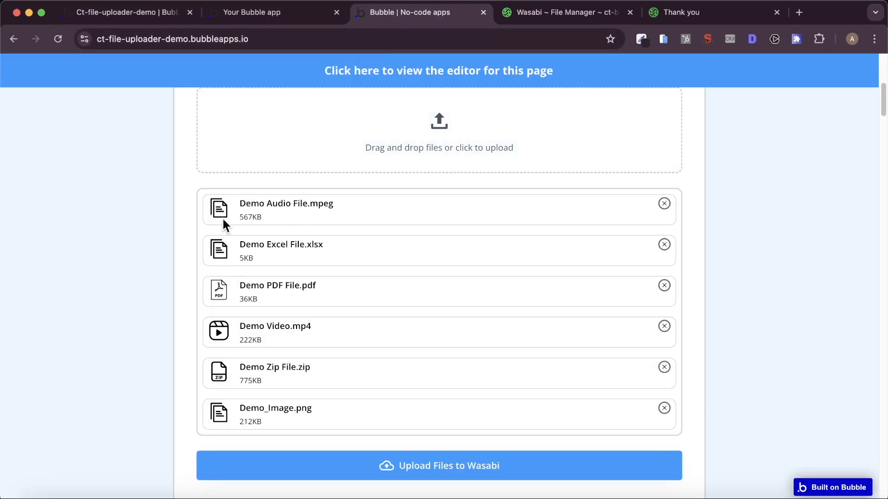
{"action": "left_click", "coordinate": [143, 12]}
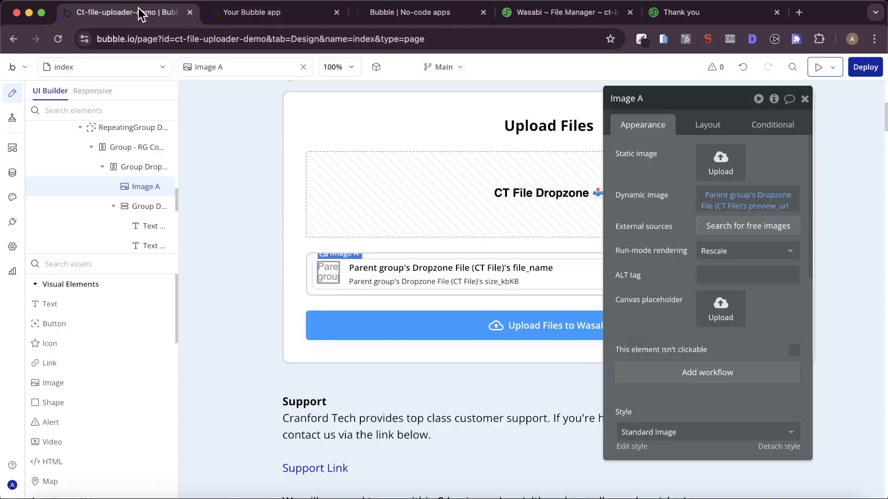
- Inspect the visibility condition on the index page's Dropzone File repeating group
{"action": "mouse_move", "coordinate": [623, 186]}
{"action": "left_mouse_down"}
{"action": "mouse_move", "coordinate": [373, 179]}
{"action": "mouse_move", "coordinate": [640, 188]}
{"action": "left_mouse_up"}
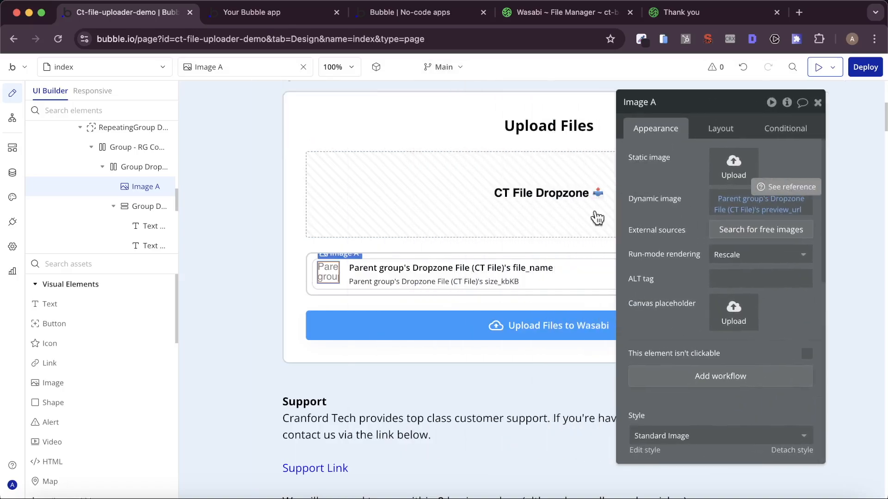
{"action": "left_click", "coordinate": [124, 131]}
{"action": "left_click", "coordinate": [792, 131]}
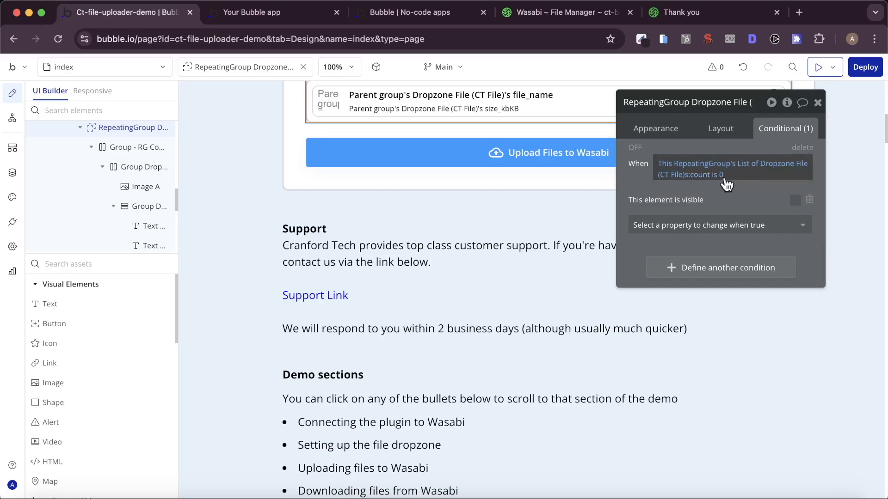
- Move the live demo page's browser tab next to the editor tab and return to the editor
{"action": "left_click", "coordinate": [277, 16]}
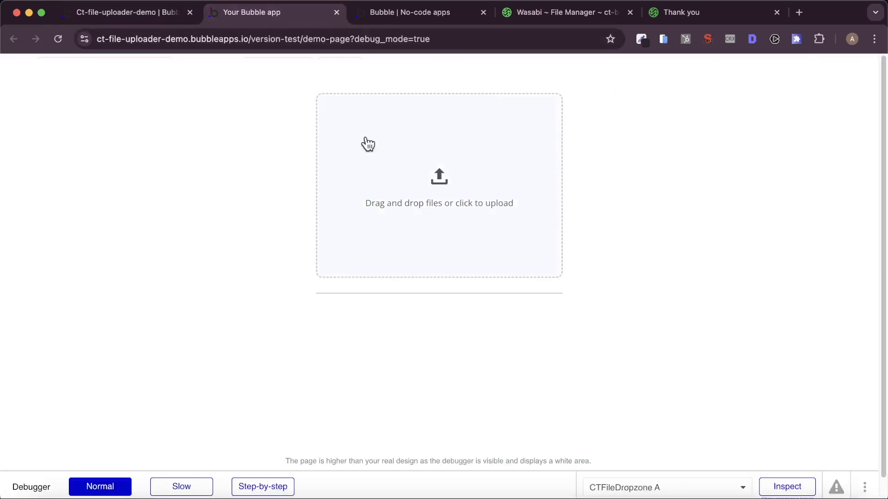
{"action": "left_click_drag", "start_coordinate": [397, 12], "coordinate": [284, 20]}
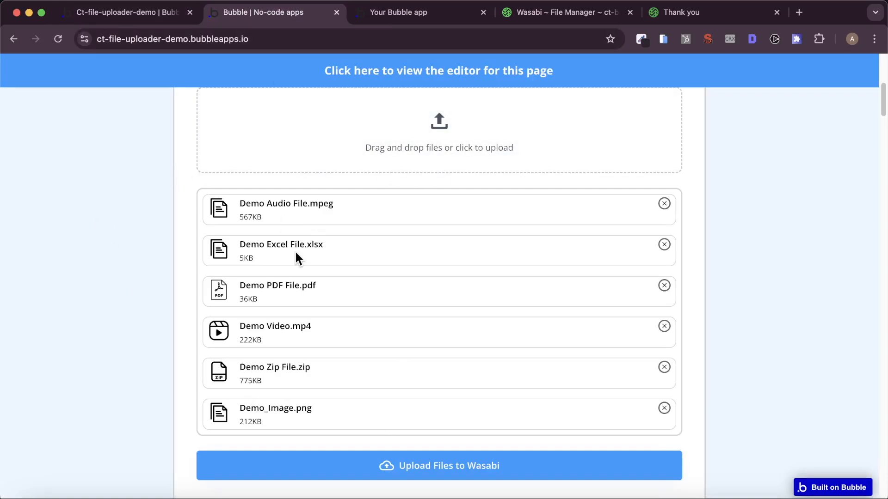
{"action": "left_click", "coordinate": [127, 14]}
- Reopen demo-page and its file rejection workflow, moving the Show message properties aside to reveal the whole workflow
{"action": "left_click", "coordinate": [113, 66]}
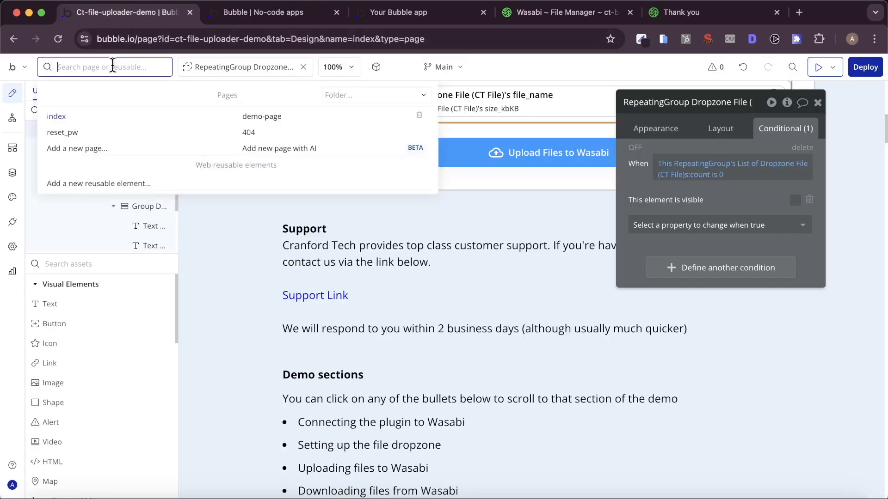
{"action": "left_click", "coordinate": [292, 123]}
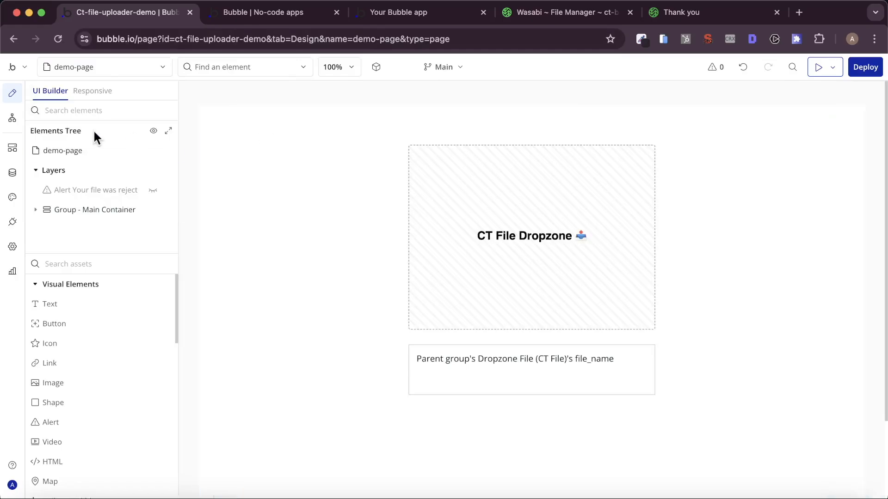
{"action": "left_click", "coordinate": [7, 120]}
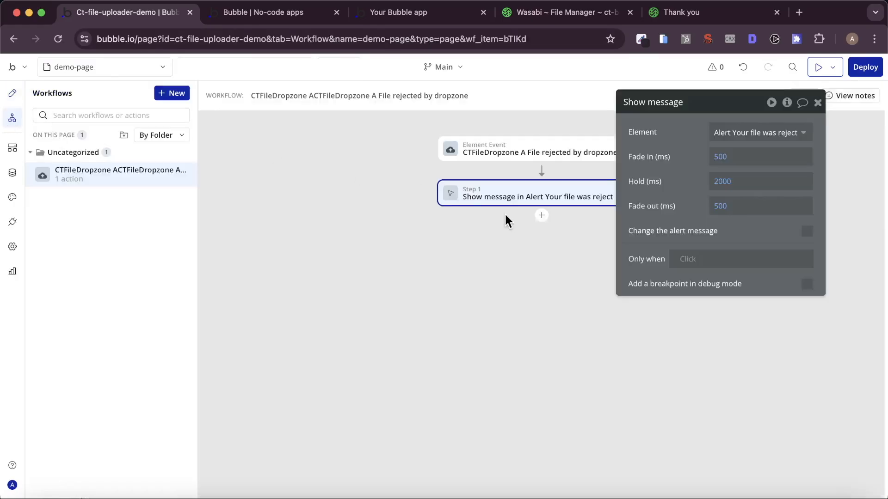
{"action": "left_click_drag", "start_coordinate": [620, 223], "coordinate": [696, 246]}
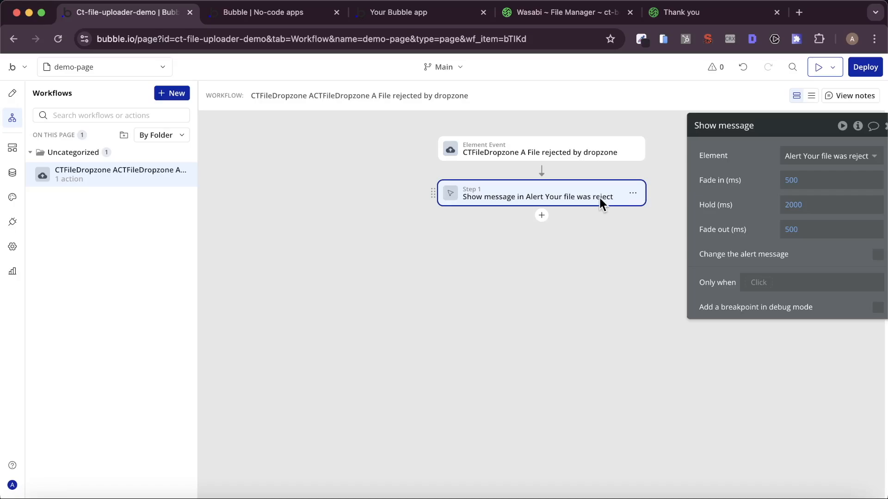
- Create a demo-page workflow triggered by the 'A CT File Dropzone Files accepted by dropzone' event
{"action": "left_click", "coordinate": [184, 152]}
{"action": "mouse_move", "coordinate": [535, 221]}
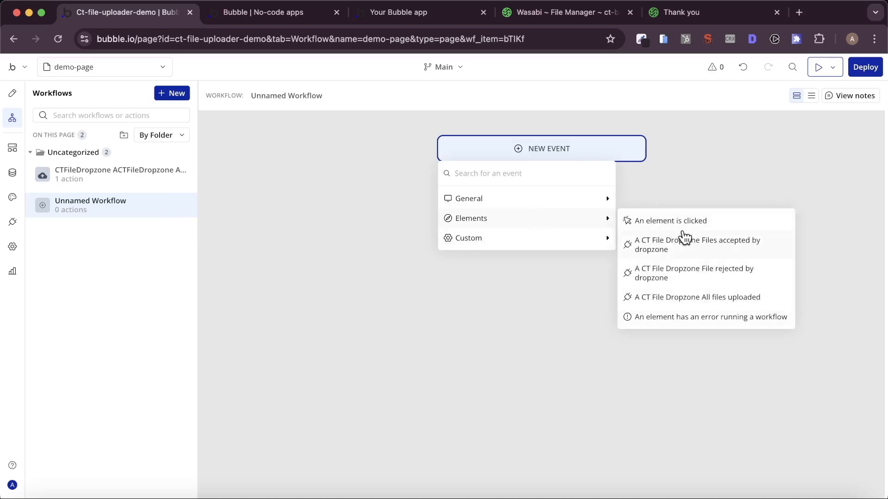
{"action": "left_click", "coordinate": [703, 244]}
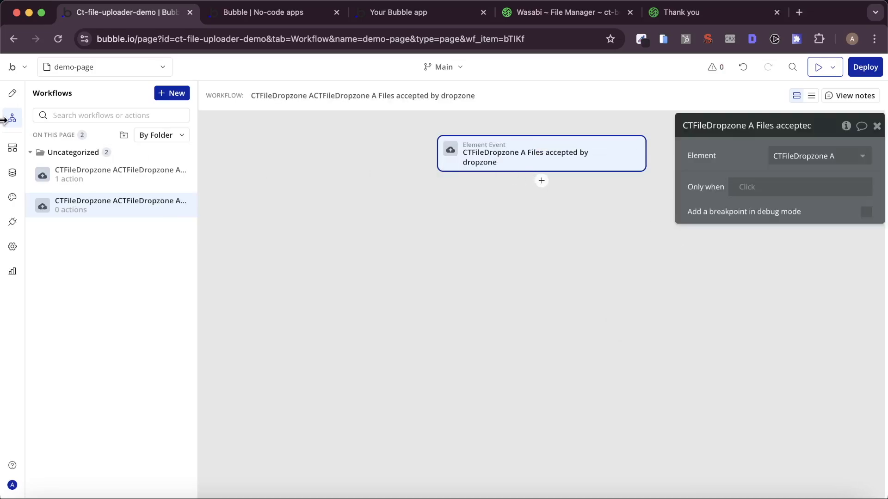
- Copy the file rejection alert and paste the duplicate onto demo-page
{"action": "left_click", "coordinate": [12, 94]}
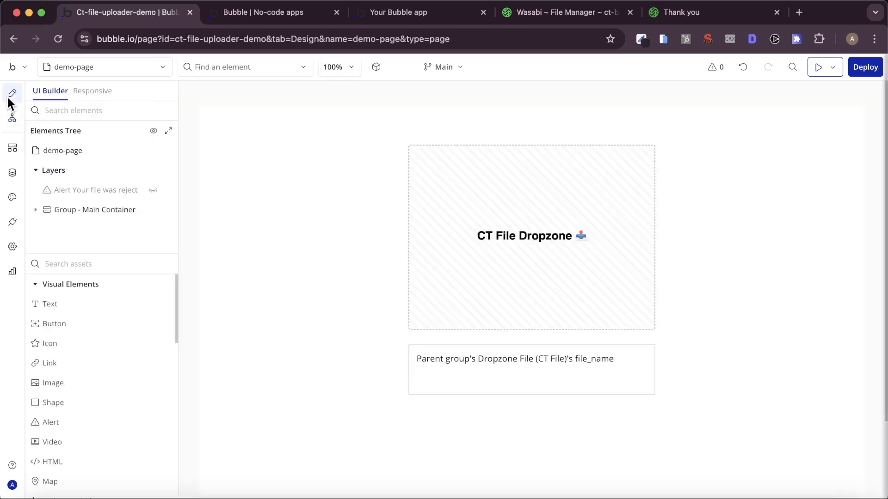
{"action": "left_click", "coordinate": [92, 190]}
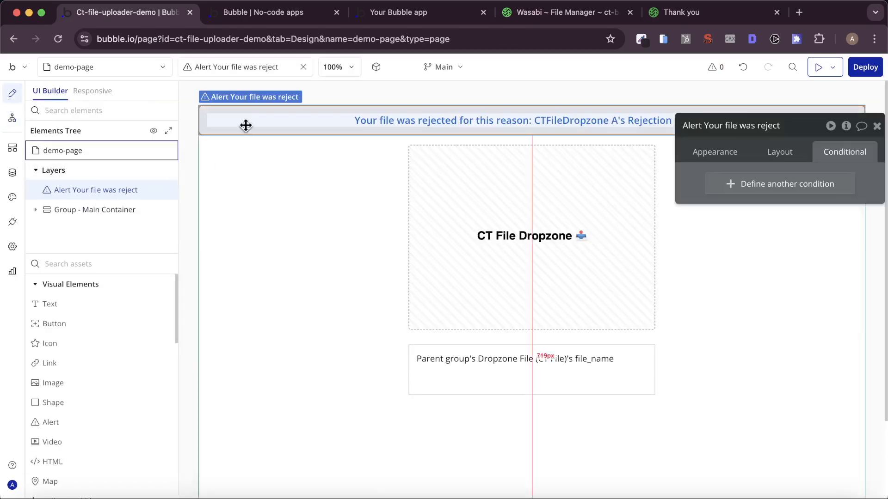
{"action": "right_click", "coordinate": [72, 152]}
{"action": "left_click", "coordinate": [276, 230]}
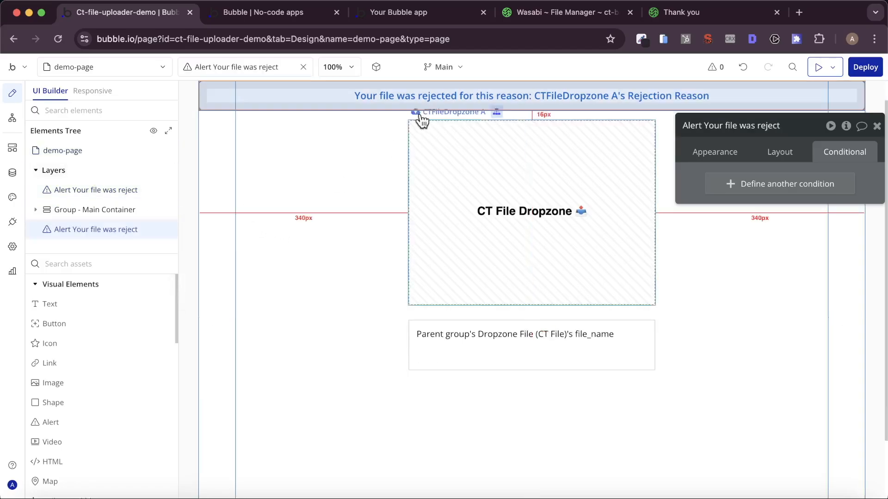
- Replace the duplicated alert's message with "Your files were accepted"
{"action": "left_click", "coordinate": [740, 153]}
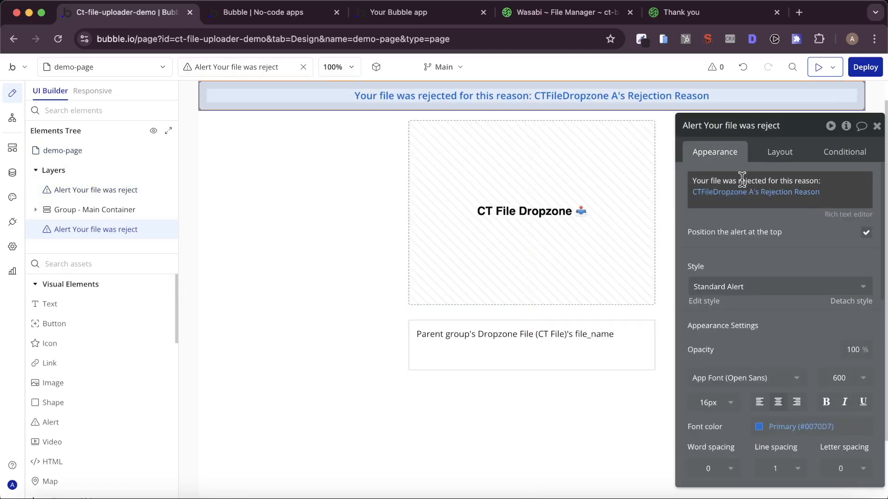
{"action": "right_click", "coordinate": [805, 198]}
{"action": "left_click", "coordinate": [836, 238]}
{"action": "left_click", "coordinate": [733, 185]}
{"action": "type", "text": "Your files were acc"}
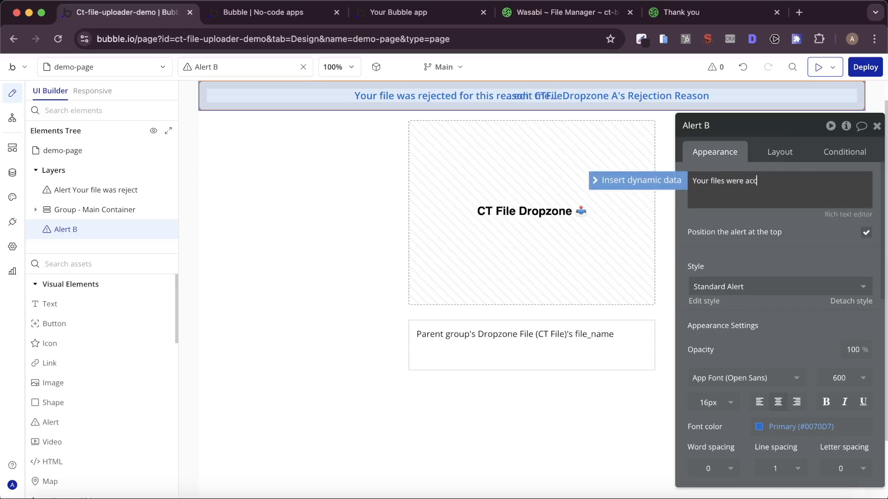
{"action": "type", "text": "epted"}
- Set the accepted-files alert's font color to Success and its background color to Success at 10% opacity
{"action": "left_click", "coordinate": [820, 427]}
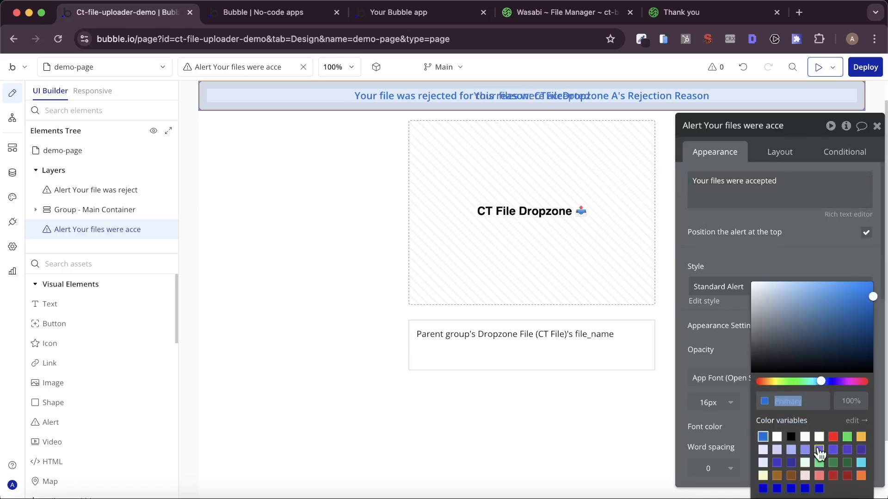
{"action": "left_click", "coordinate": [848, 437]}
{"action": "left_click", "coordinate": [731, 350]}
{"action": "scroll", "coordinate": [758, 356], "scroll_direction": "down", "scroll_amount": 5}
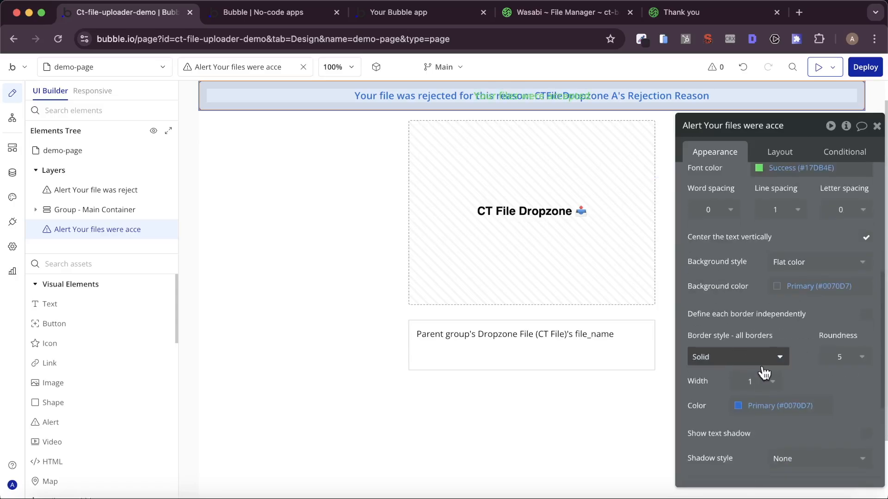
{"action": "left_click", "coordinate": [836, 288]}
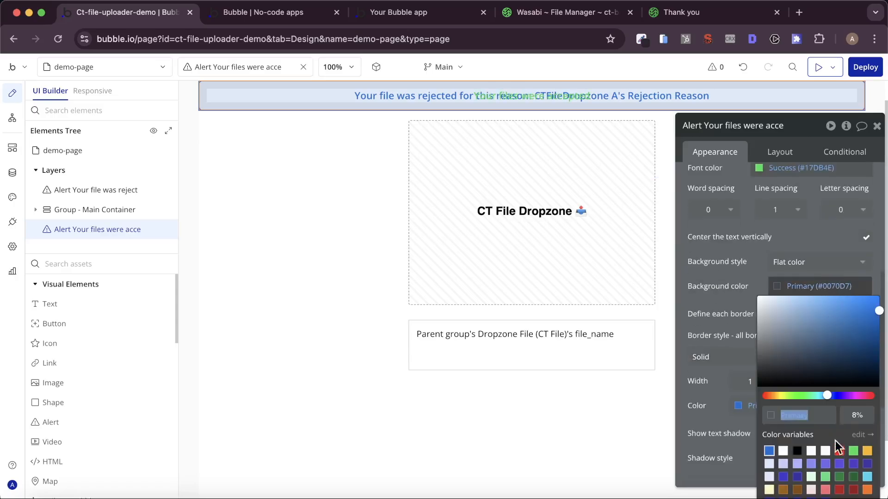
{"action": "left_click", "coordinate": [852, 452]}
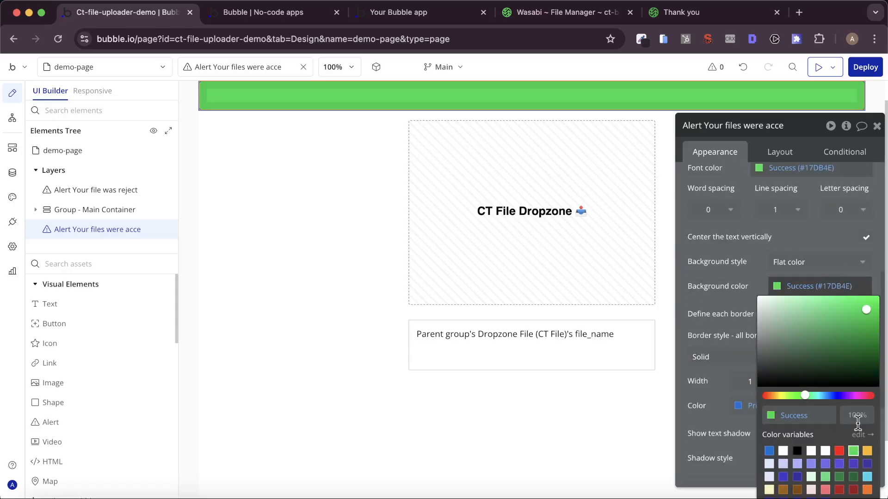
{"action": "key", "text": "Return"}
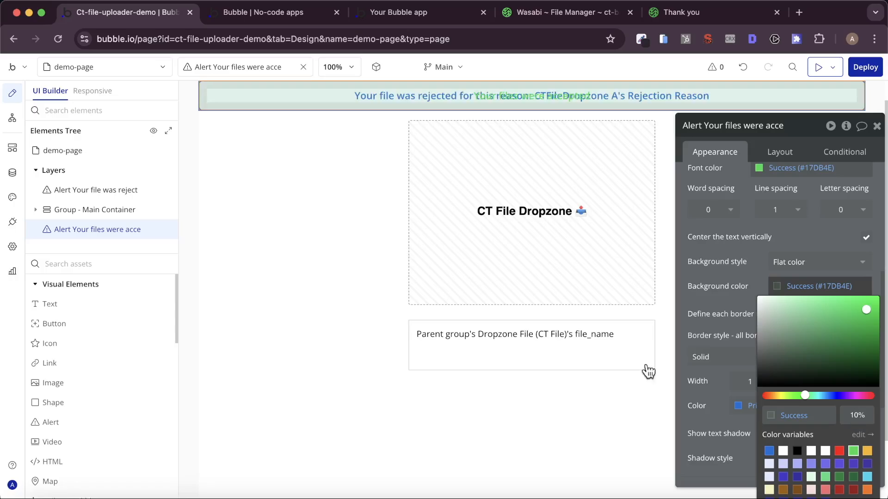
- Add a 'Show message in an alert box' action to the files accepted workflow, using the accepted-files alert
{"action": "left_click", "coordinate": [12, 117]}
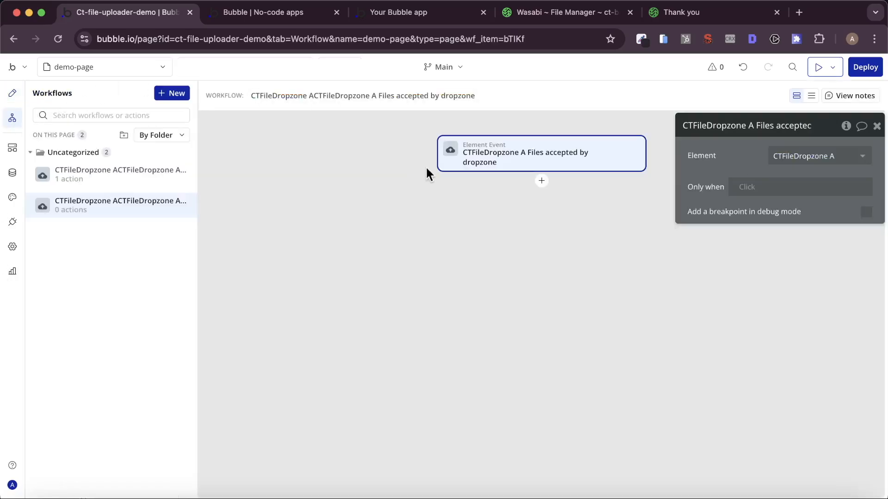
{"action": "left_click", "coordinate": [541, 181]}
{"action": "type", "text": "aler"}
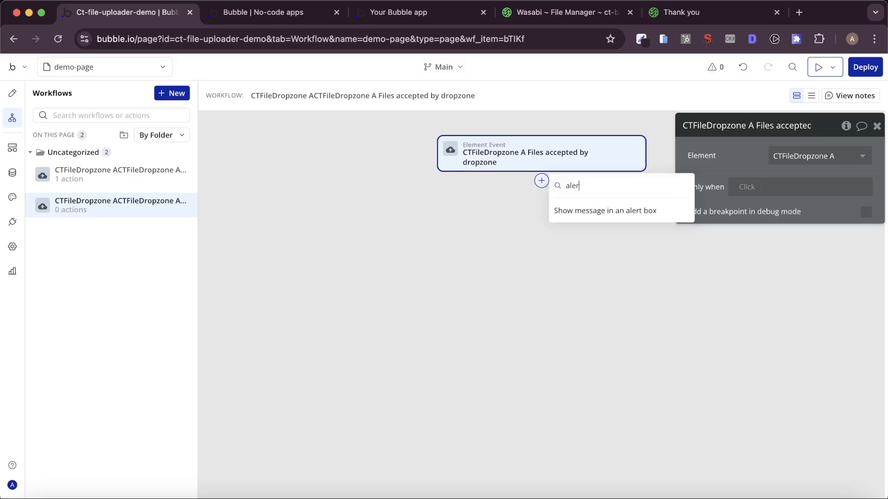
{"action": "left_click", "coordinate": [669, 210]}
{"action": "left_click", "coordinate": [800, 156]}
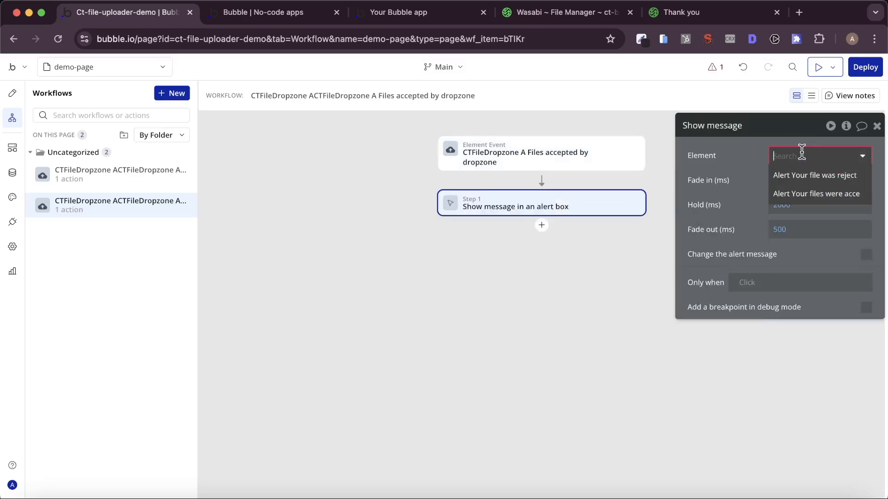
{"action": "left_click", "coordinate": [808, 193]}
- Reload the live demo page and add Demo Audio File.mpeg to the dropzone to test the acceptance alert
{"action": "left_click", "coordinate": [404, 13]}
{"action": "key", "text": "super+r"}
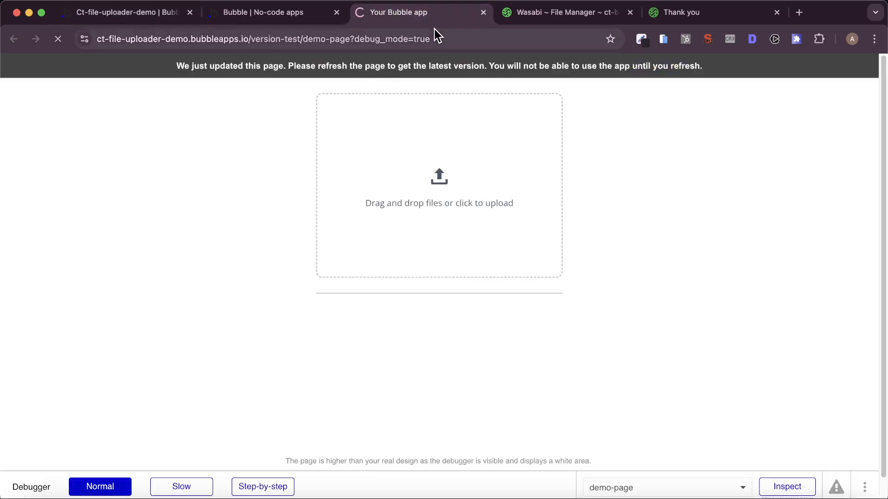
{"action": "left_click", "coordinate": [34, 496]}
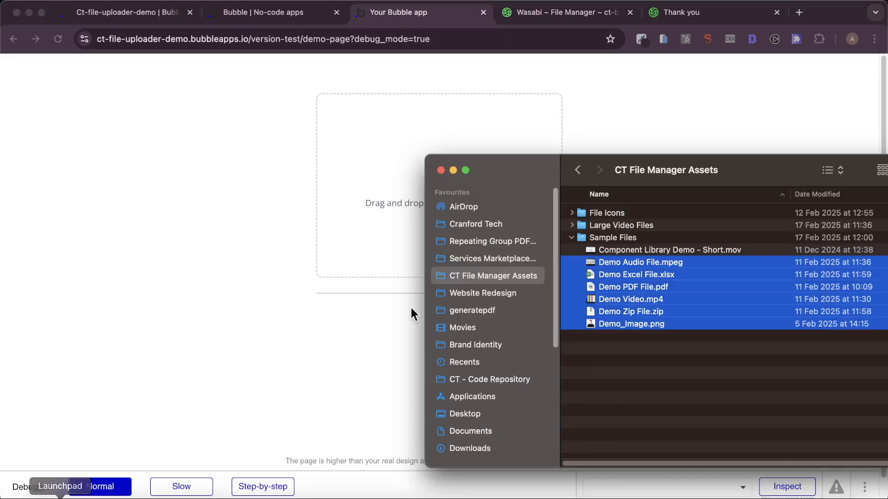
{"action": "left_click", "coordinate": [638, 264]}
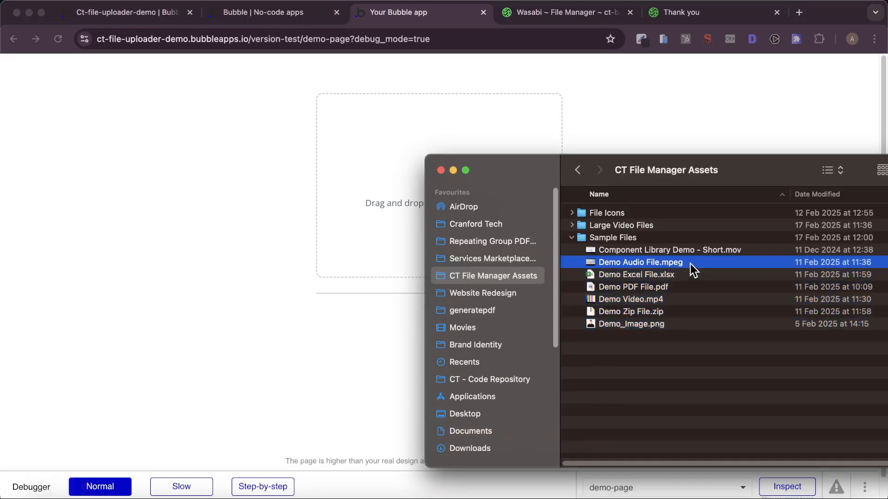
{"action": "left_click_drag", "start_coordinate": [637, 264], "coordinate": [392, 204]}
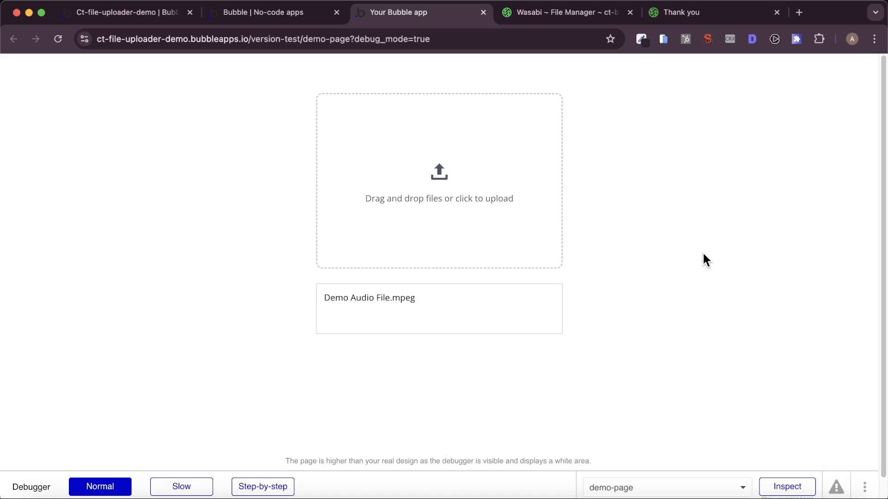
- Read the plugin demo's sections on setting up the File Dropzone and uploading files to Wasabi immediately
{"action": "left_click", "coordinate": [261, 16]}
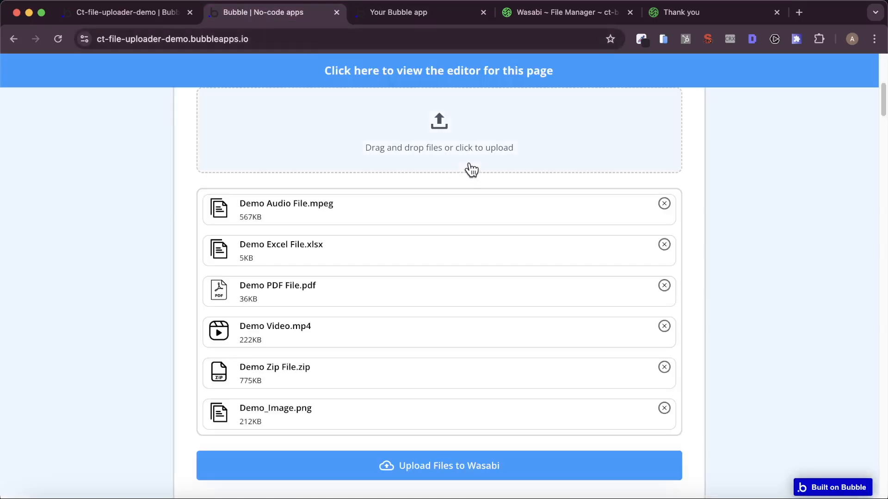
{"action": "scroll", "coordinate": [431, 219], "scroll_direction": "down", "scroll_amount": 8}
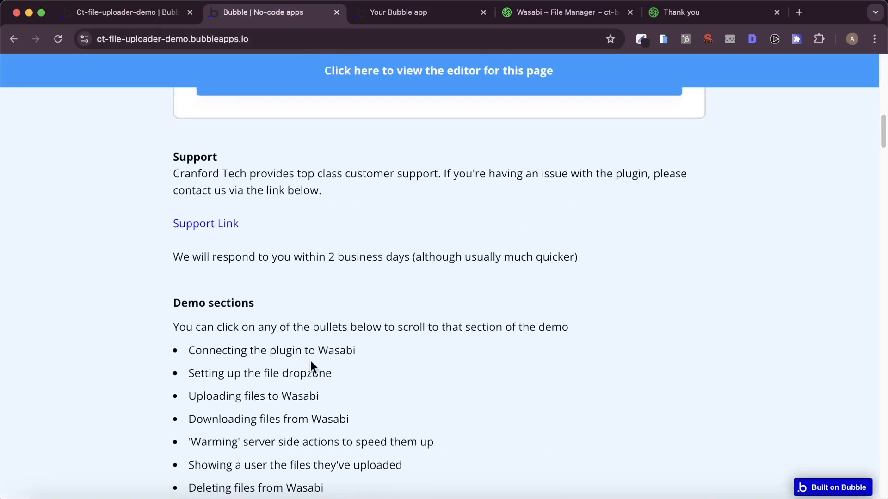
{"action": "left_click", "coordinate": [308, 372]}
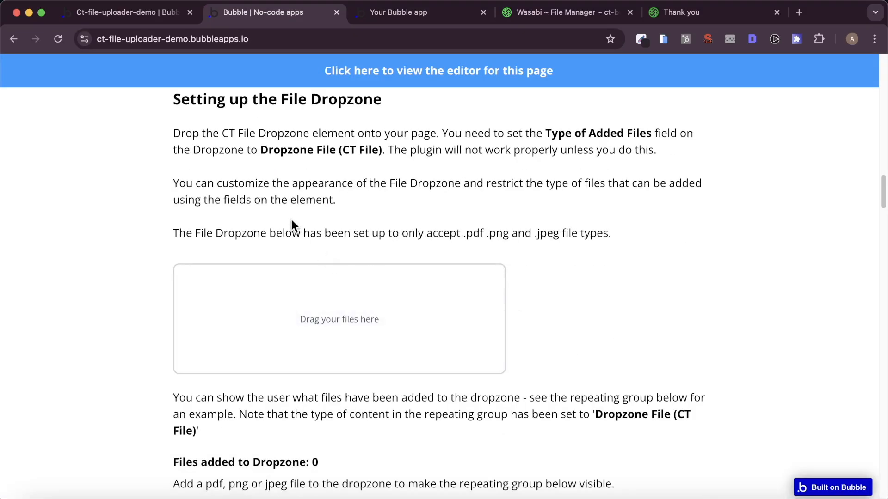
{"action": "scroll", "coordinate": [292, 221], "scroll_direction": "down", "scroll_amount": 5}
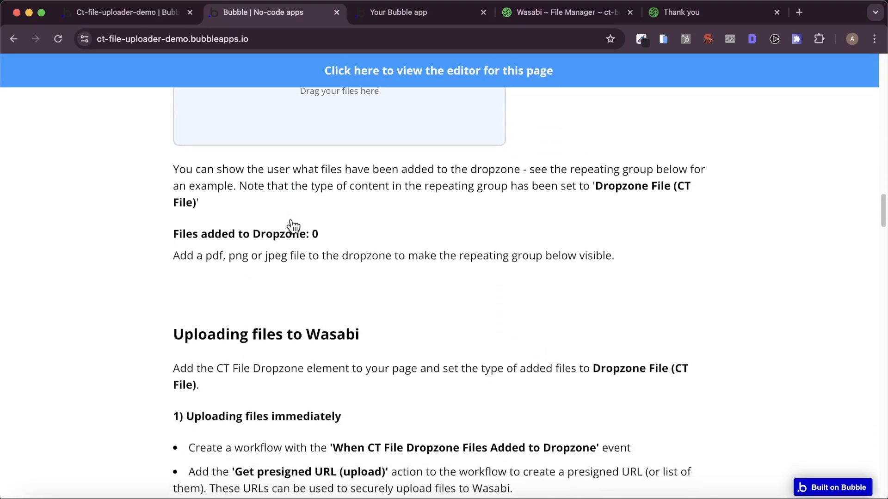
{"action": "scroll", "coordinate": [293, 226], "scroll_direction": "down", "scroll_amount": 5}
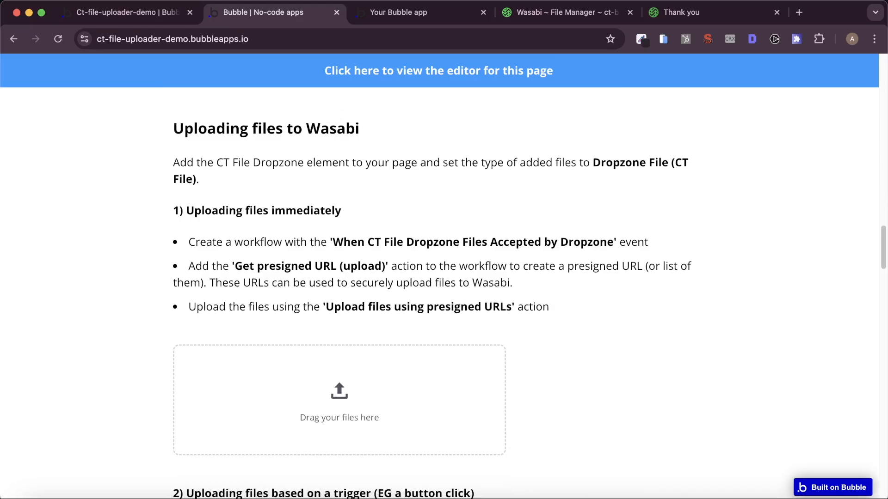
{"action": "left_click", "coordinate": [555, 13]}
{"action": "left_click", "coordinate": [291, 17]}
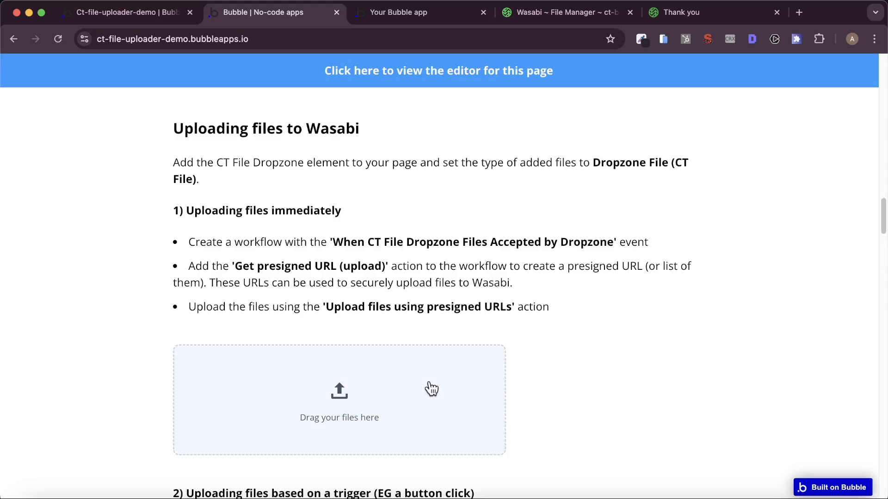
- Compare the plugin demo's immediate upload instructions with the trigger-based upload example and the Quick Demo uploader
{"action": "scroll", "coordinate": [533, 384], "scroll_direction": "down", "scroll_amount": 10}
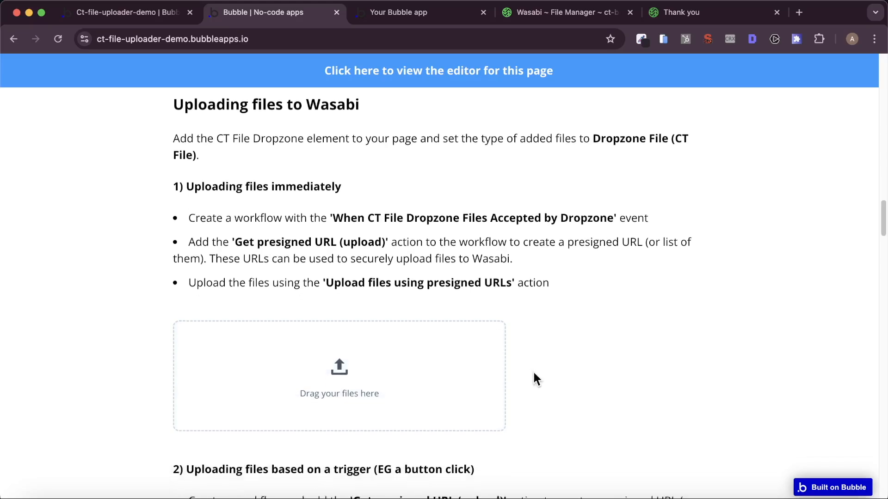
{"action": "scroll", "coordinate": [569, 355], "scroll_direction": "down", "scroll_amount": 2}
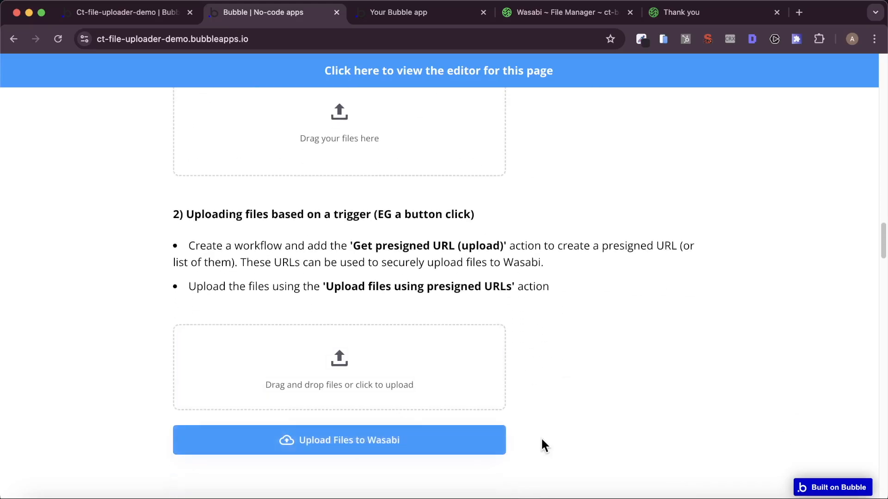
{"action": "scroll", "coordinate": [541, 434], "scroll_direction": "up", "scroll_amount": 20}
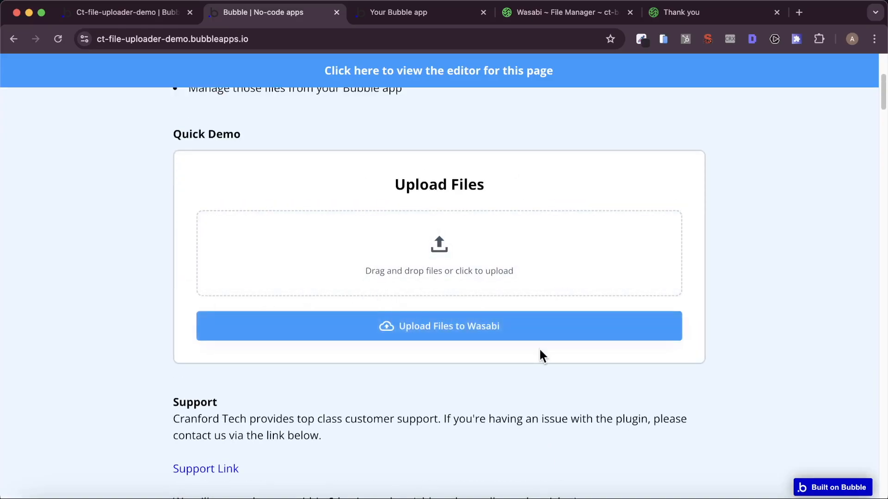
{"action": "scroll", "coordinate": [540, 356], "scroll_direction": "down", "scroll_amount": 10}
{"action": "scroll", "coordinate": [540, 350], "scroll_direction": "down", "scroll_amount": 15}
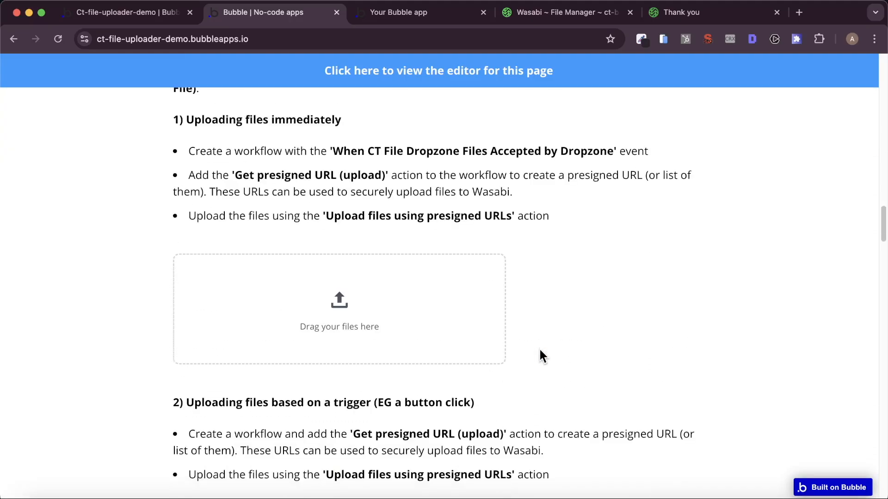
{"action": "scroll", "coordinate": [540, 349], "scroll_direction": "up", "scroll_amount": 2}
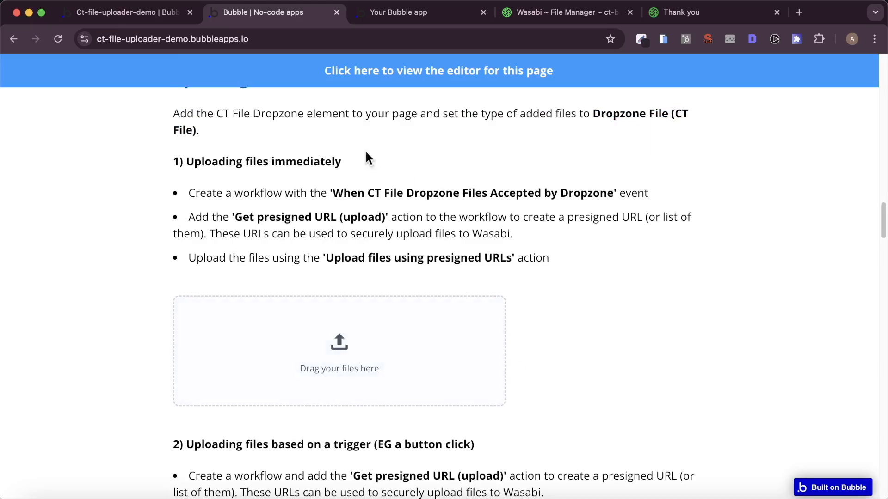
- Return to demo-page in the editor, start an empty workflow and reselect it after checking the files accepted workflow
{"action": "left_click", "coordinate": [137, 18]}
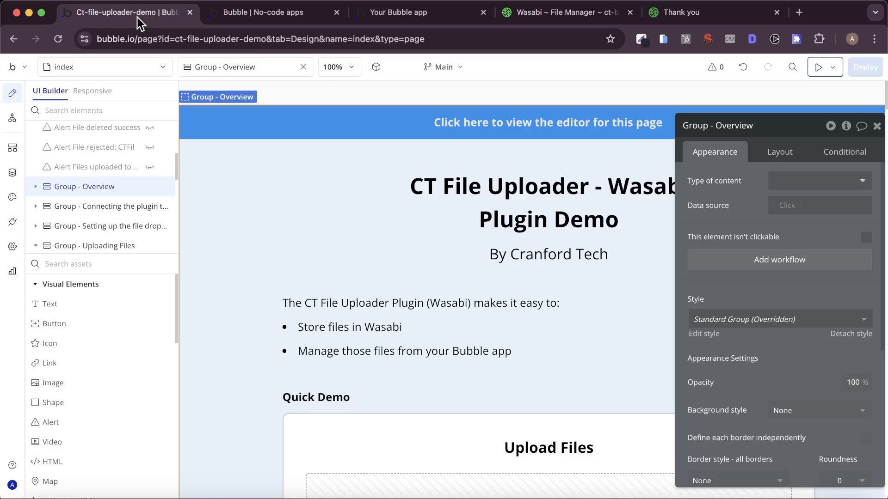
{"action": "left_click", "coordinate": [111, 67]}
{"action": "left_click", "coordinate": [263, 117]}
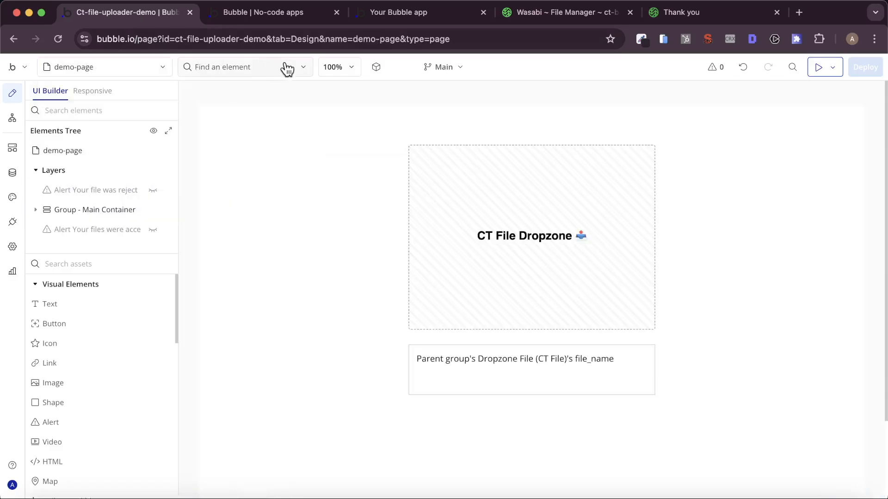
{"action": "mouse_move", "coordinate": [28, 156]}
{"action": "left_click", "coordinate": [12, 121]}
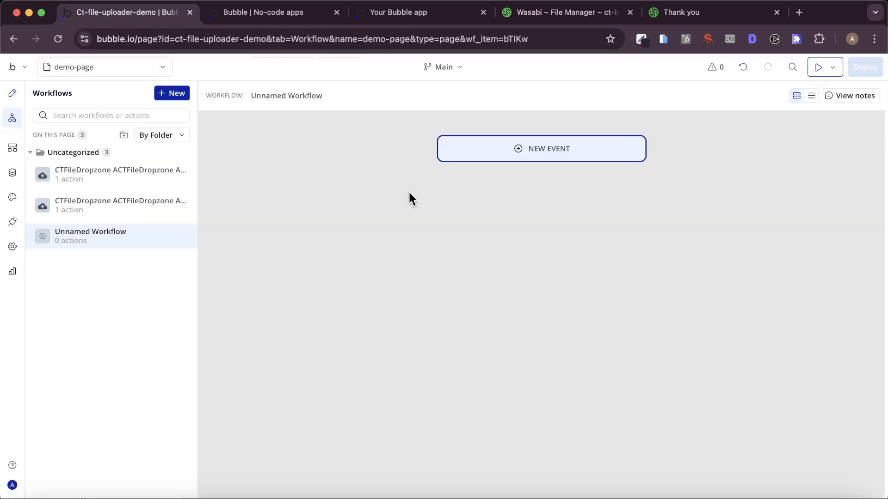
{"action": "left_click", "coordinate": [137, 208]}
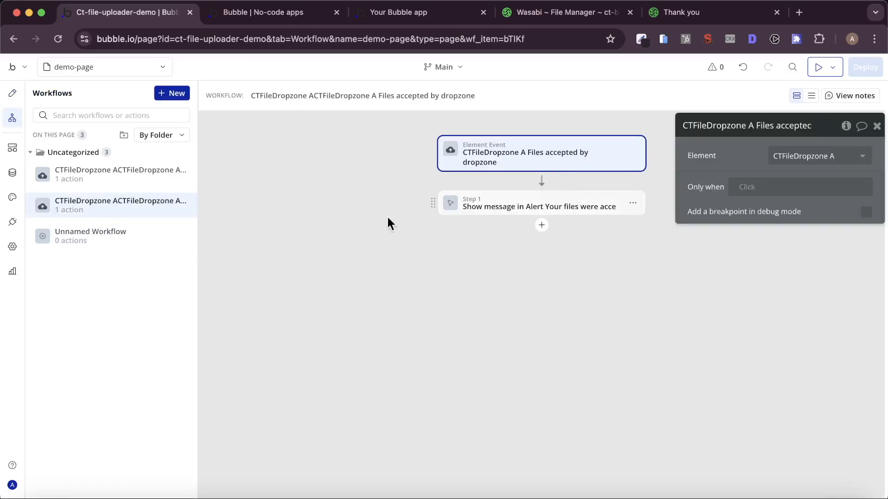
{"action": "left_click", "coordinate": [93, 239]}
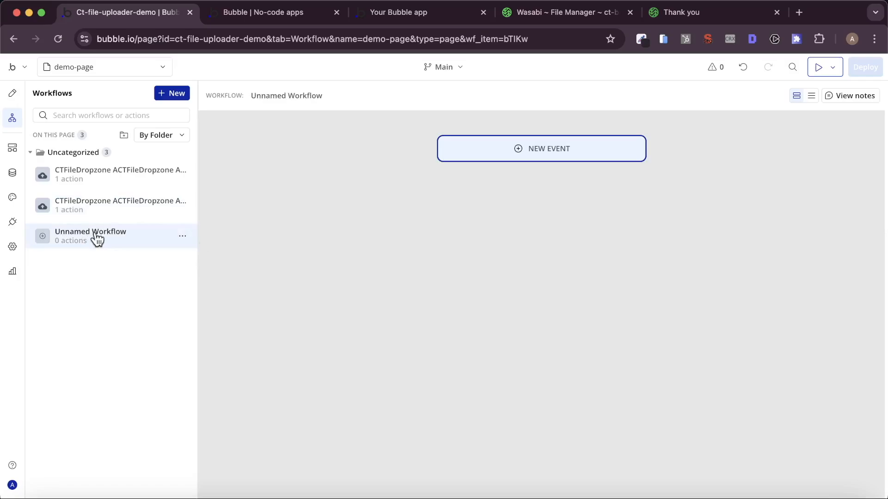
- Set the unnamed workflow's event to A CT File Dropzone Files accepted by dropzone and recheck the plugin demo's immediate upload instructions
{"action": "left_click", "coordinate": [526, 156]}
{"action": "mouse_move", "coordinate": [545, 224]}
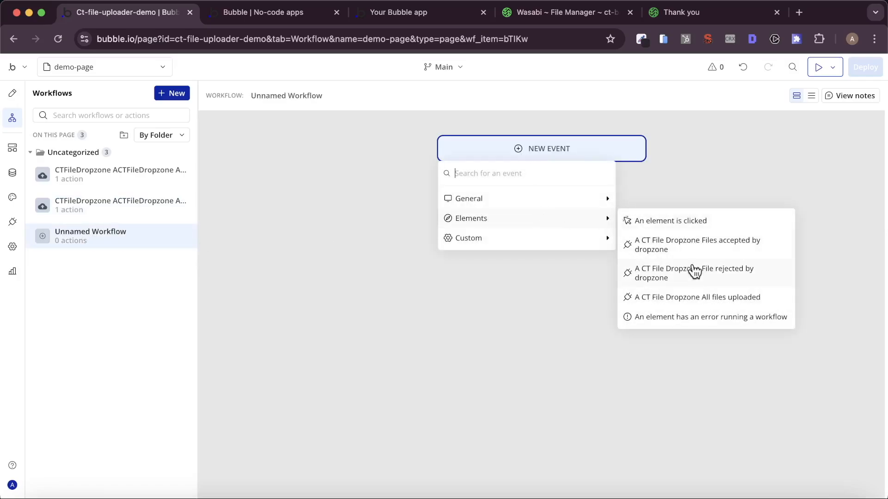
{"action": "left_click", "coordinate": [694, 247]}
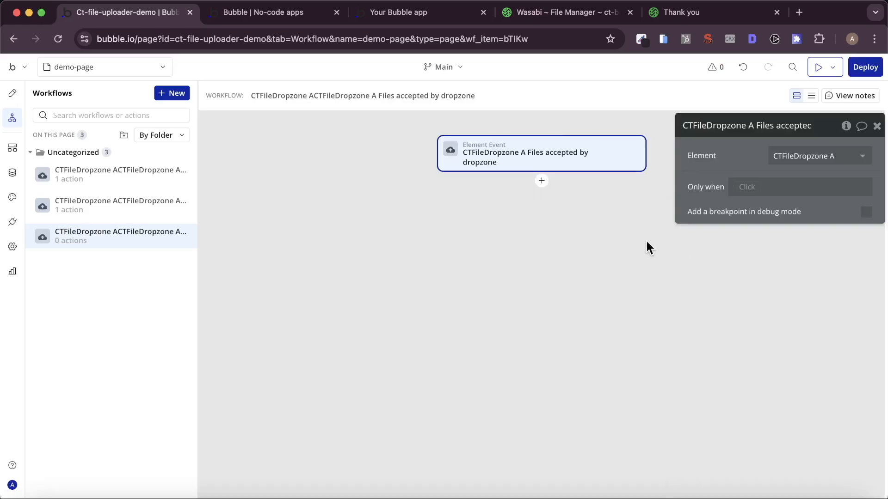
{"action": "left_click", "coordinate": [277, 20]}
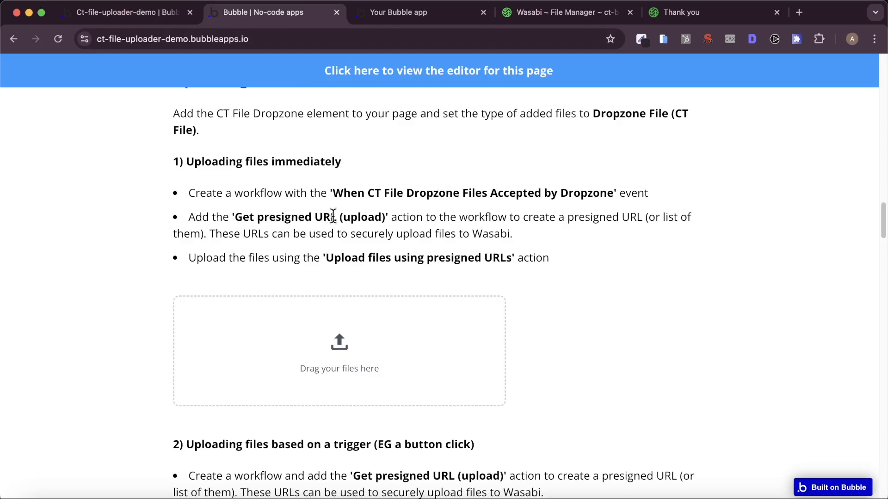
{"action": "left_click", "coordinate": [182, 15]}
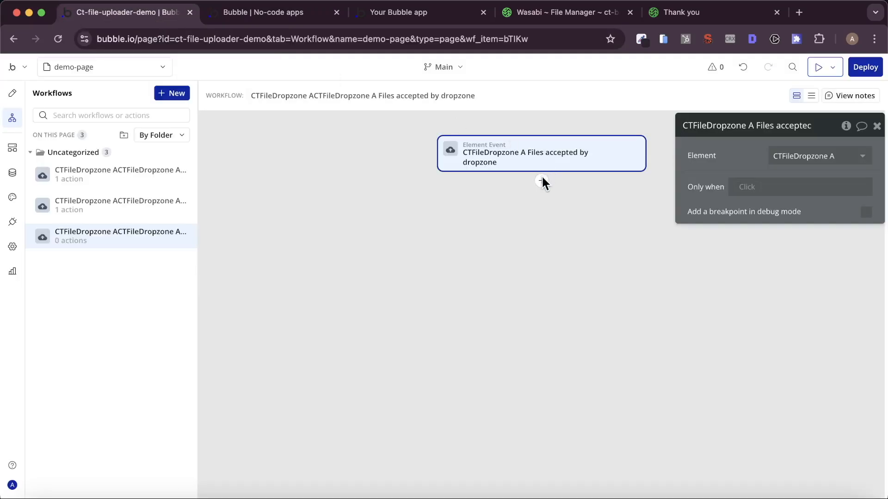
- Add the Get presigned URLs (upload) plugin action to the files accepted workflow and show its Expiration documentation
{"action": "left_click", "coordinate": [542, 180]}
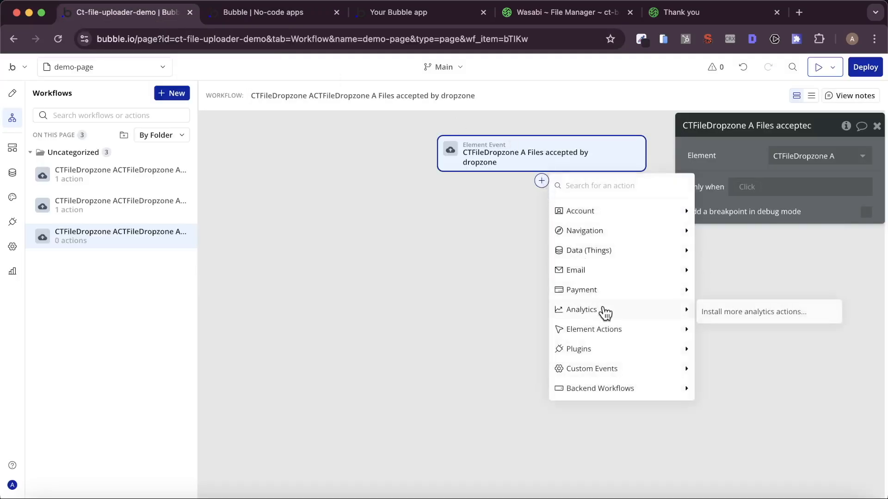
{"action": "mouse_move", "coordinate": [605, 329]}
{"action": "mouse_move", "coordinate": [605, 351]}
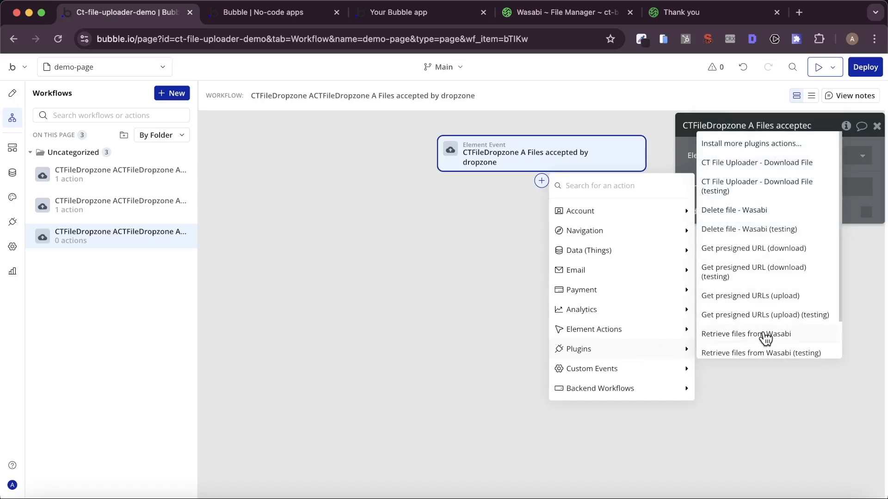
{"action": "left_click", "coordinate": [756, 296]}
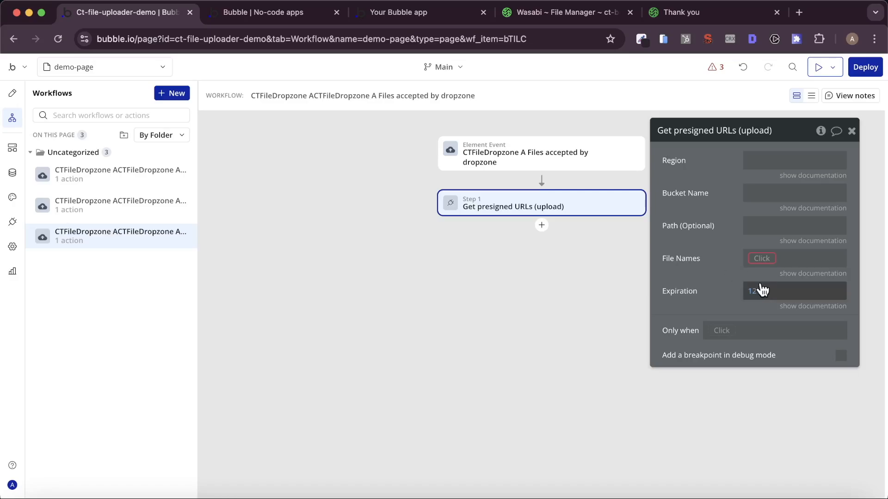
{"action": "left_click", "coordinate": [829, 310]}
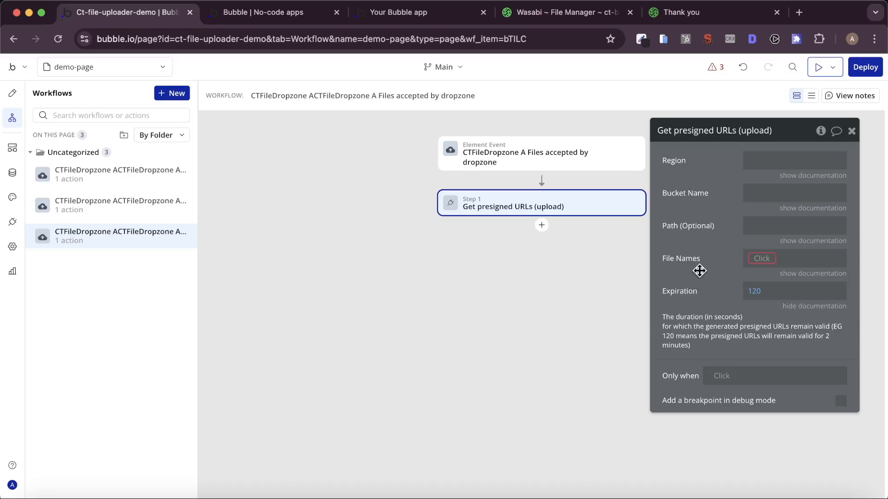
- Copy the bucket's region from the Wasabi console and set the presigned URLs action's Region to eu-west-1 in Bubble
{"action": "left_click", "coordinate": [812, 176]}
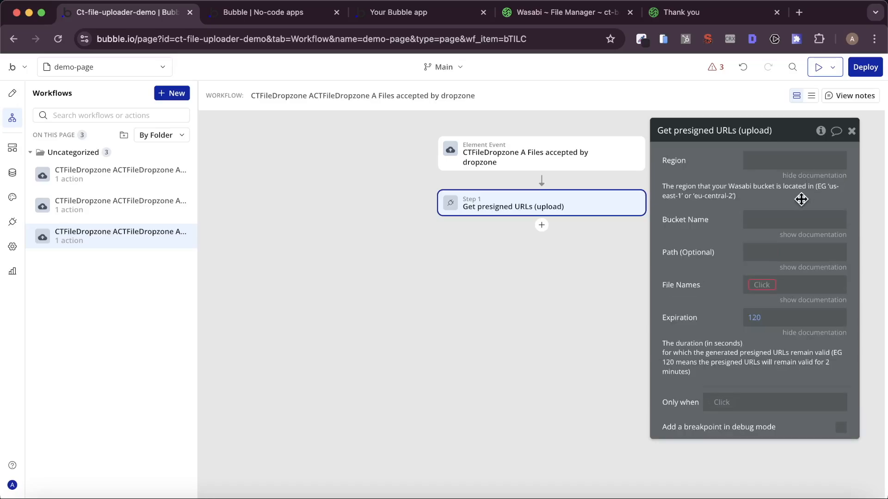
{"action": "left_click", "coordinate": [522, 16]}
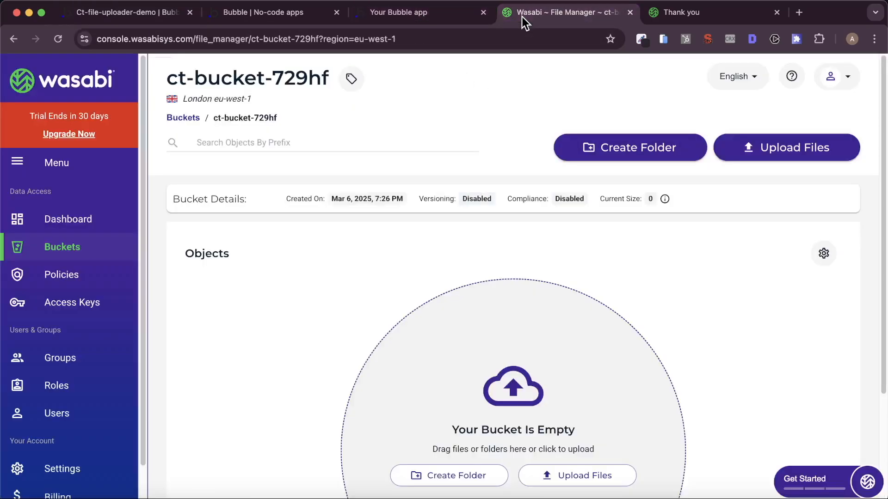
{"action": "double_click", "coordinate": [216, 101]}
{"action": "left_click_drag", "start_coordinate": [216, 101], "coordinate": [250, 99]}
{"action": "key", "text": "super+c"}
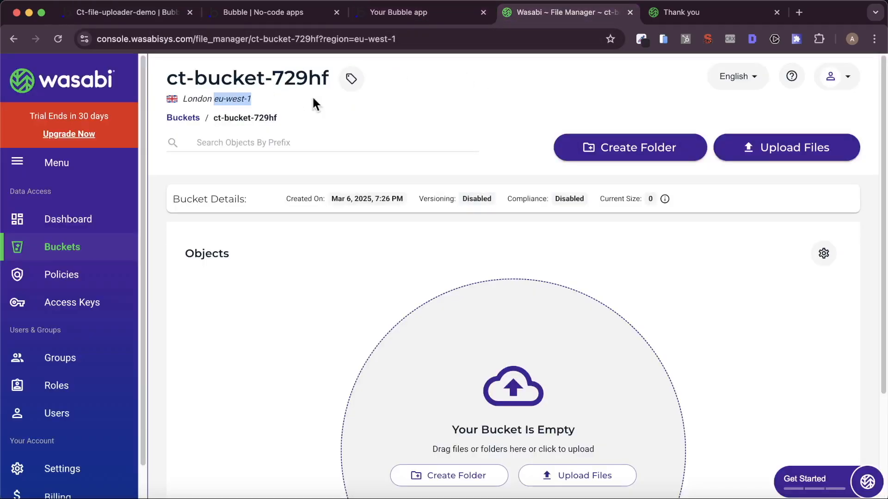
{"action": "left_click", "coordinate": [124, 14]}
{"action": "left_click", "coordinate": [757, 161]}
{"action": "key", "text": "super+v"}
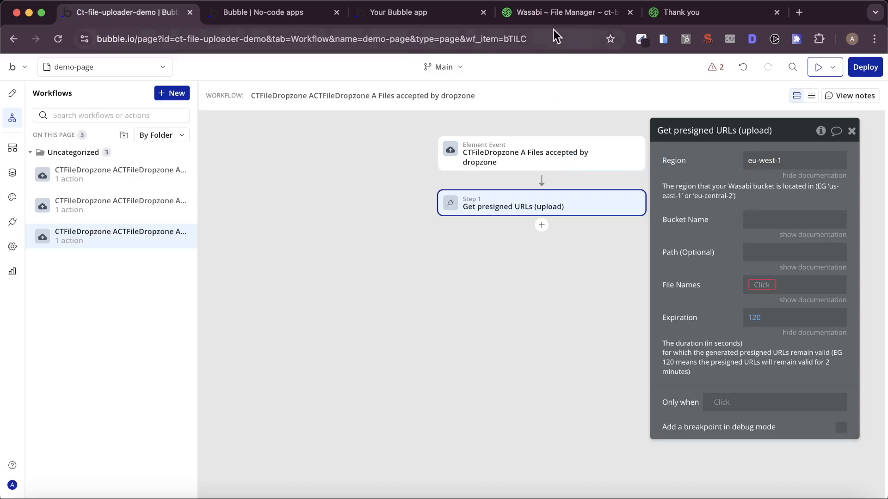
- Copy the bucket's name from Wasabi and set the action's Bucket Name to ct-bucket-729hf in Bubble
{"action": "left_click", "coordinate": [555, 13]}
{"action": "left_click_drag", "start_coordinate": [168, 78], "coordinate": [328, 79]}
{"action": "key", "text": "super+c"}
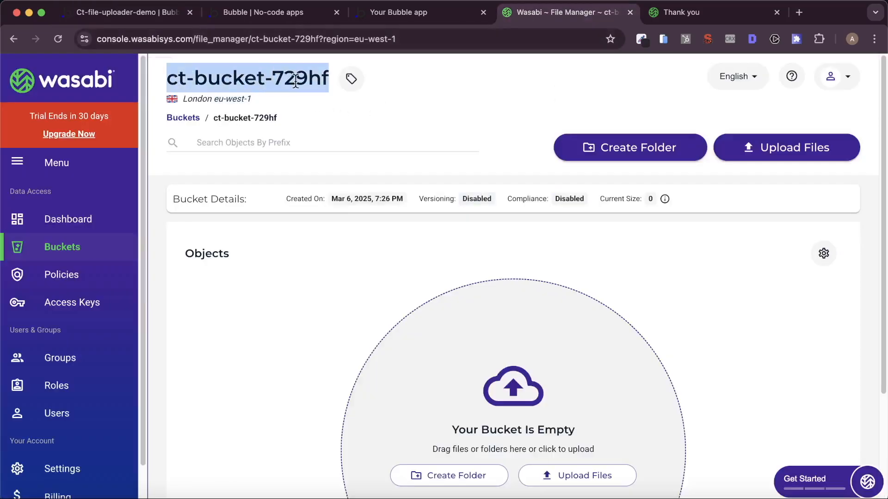
{"action": "left_click", "coordinate": [293, 16]}
{"action": "left_click", "coordinate": [185, 16]}
{"action": "left_click", "coordinate": [803, 218]}
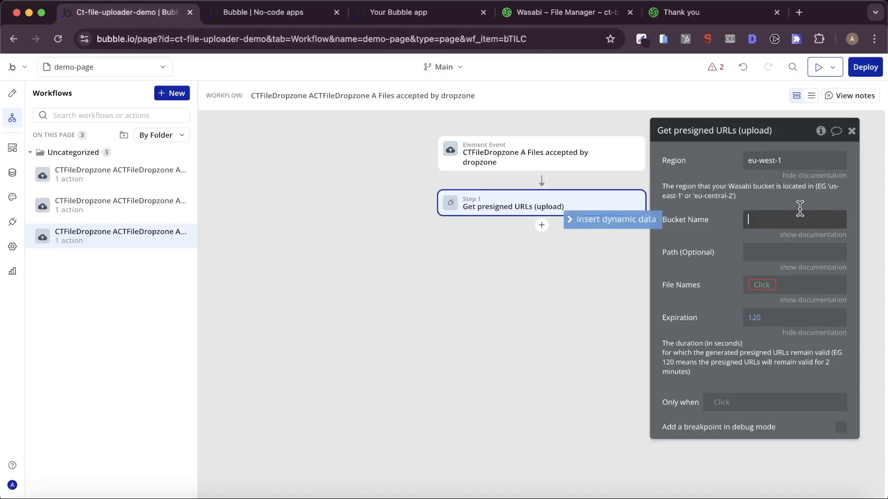
{"action": "key", "text": "super+v"}
{"action": "left_click", "coordinate": [693, 203]}
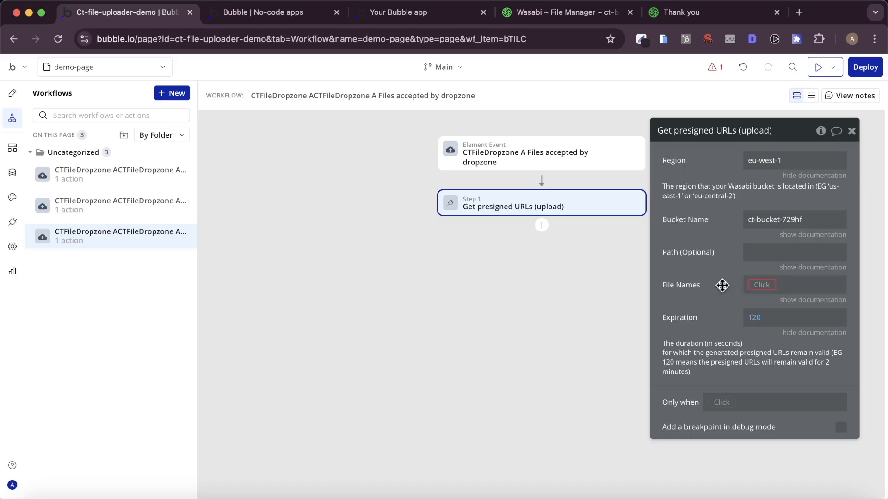
- Show the File Names documentation and set File Names to This CTFileDropzone's Dropzone files:each item's file_name
{"action": "left_click", "coordinate": [805, 300]}
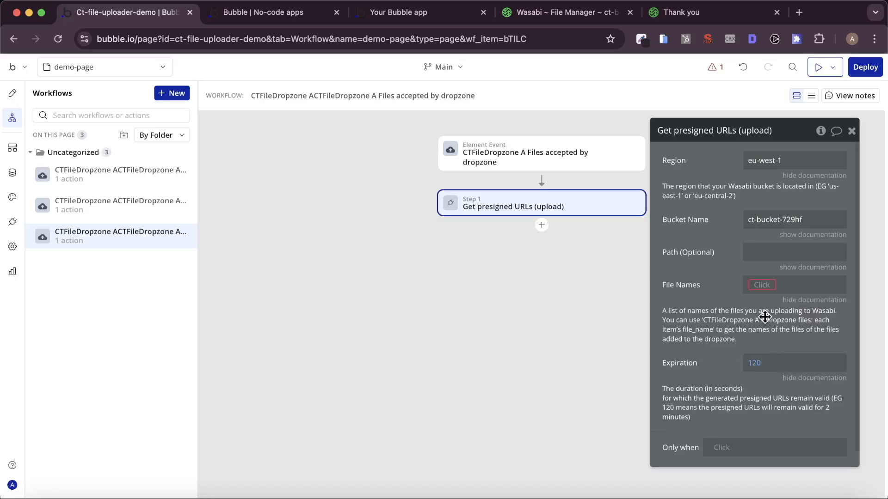
{"action": "left_click", "coordinate": [763, 284]}
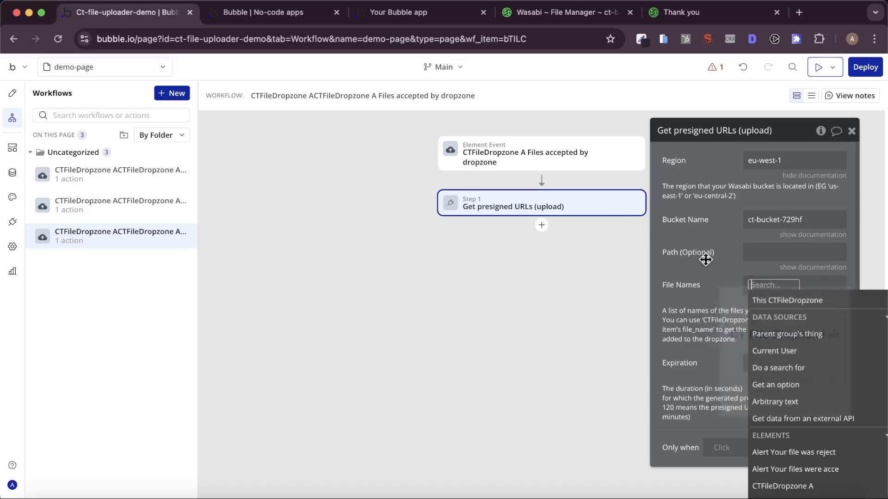
{"action": "left_click", "coordinate": [789, 301]}
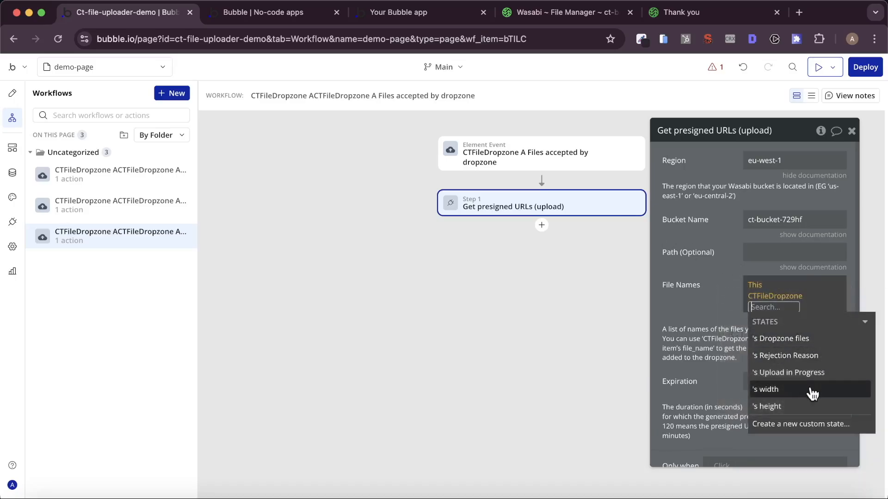
{"action": "left_click", "coordinate": [806, 341]}
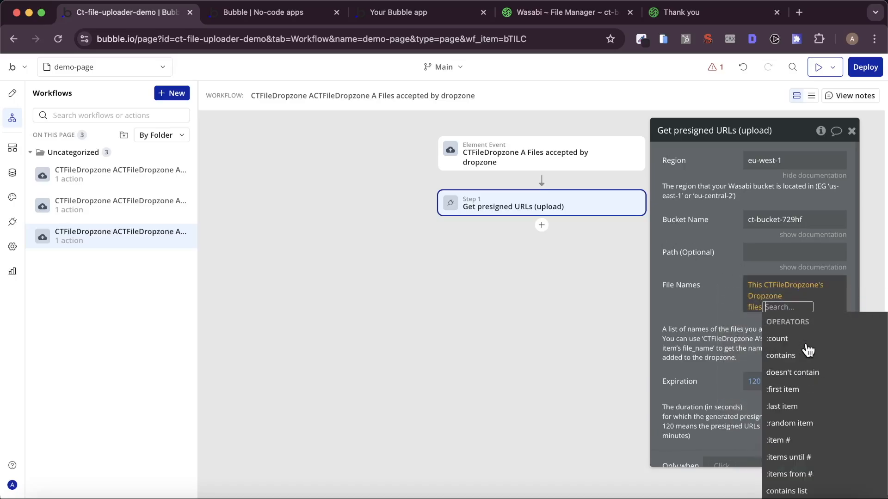
{"action": "scroll", "coordinate": [809, 386], "scroll_direction": "down", "scroll_amount": 4}
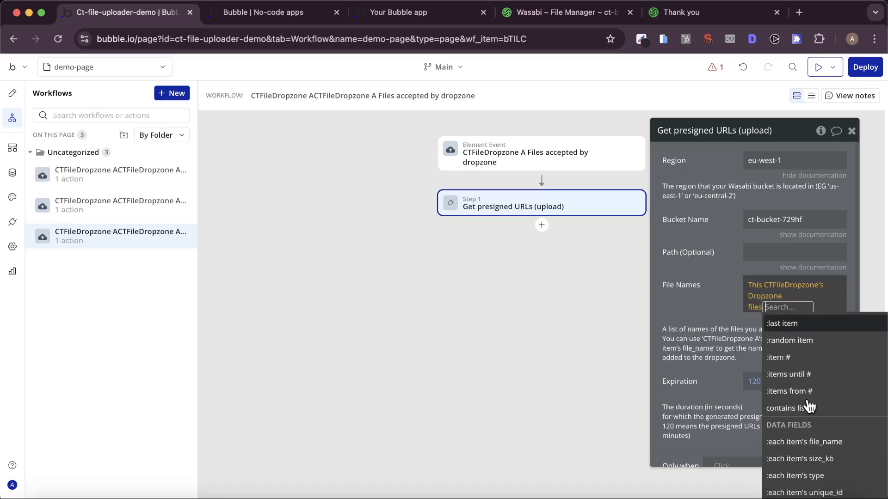
{"action": "left_click", "coordinate": [814, 442]}
{"action": "left_click", "coordinate": [723, 332]}
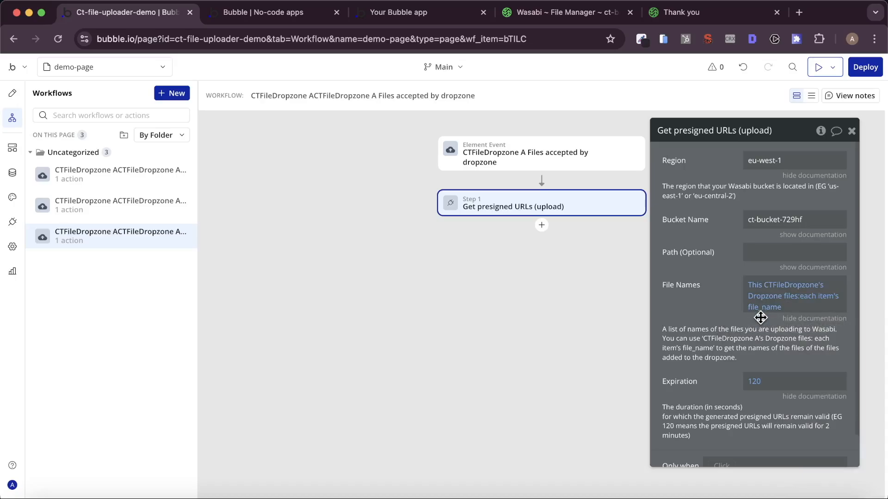
{"action": "scroll", "coordinate": [761, 318], "scroll_direction": "down", "scroll_amount": 1}
{"action": "scroll", "coordinate": [759, 312], "scroll_direction": "up", "scroll_amount": 1}
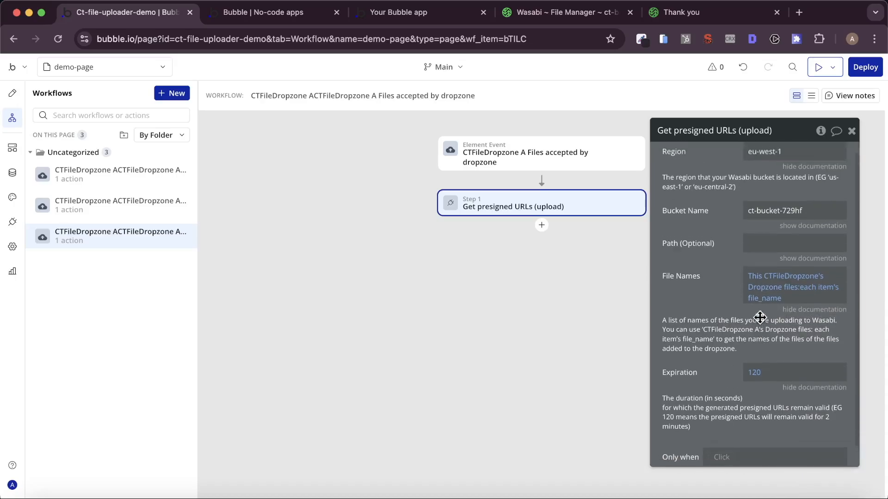
- Test the reloaded app preview by adding Demo Audio File.mpeg and Demo Excel File.xlsx from Finder to the dropzone, then check Wasabi
{"action": "left_click", "coordinate": [265, 21]}
{"action": "left_click_drag", "start_coordinate": [359, 14], "coordinate": [276, 10]}
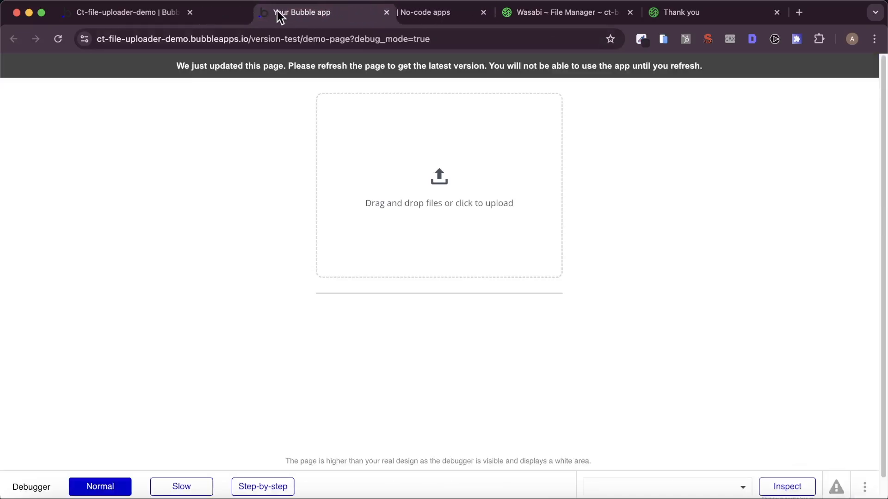
{"action": "key", "text": "super+r"}
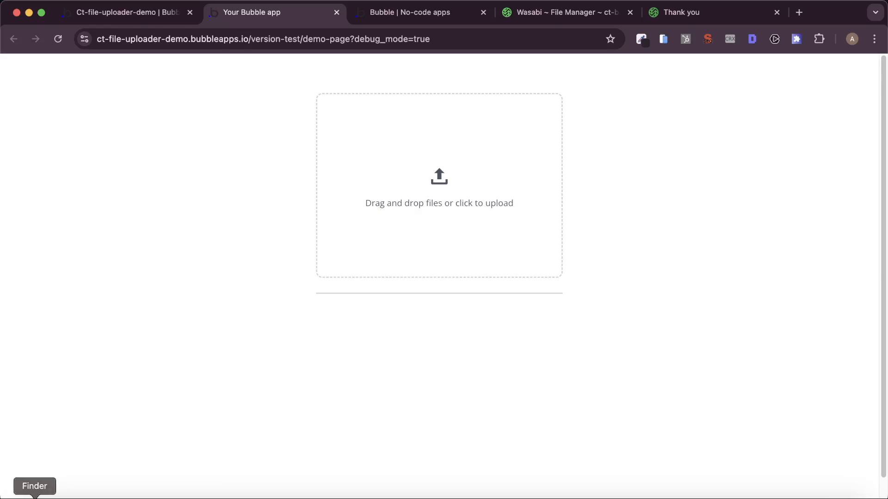
{"action": "left_click", "coordinate": [35, 498]}
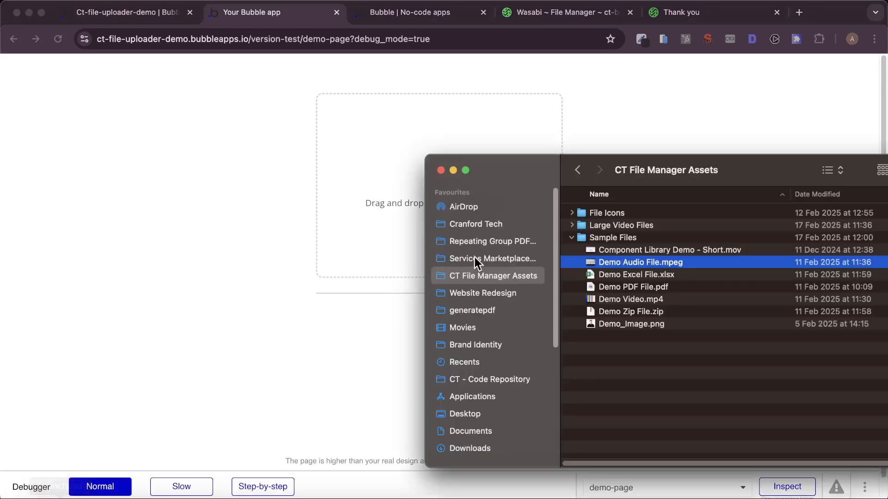
{"action": "left_click", "coordinate": [653, 278], "text": "super"}
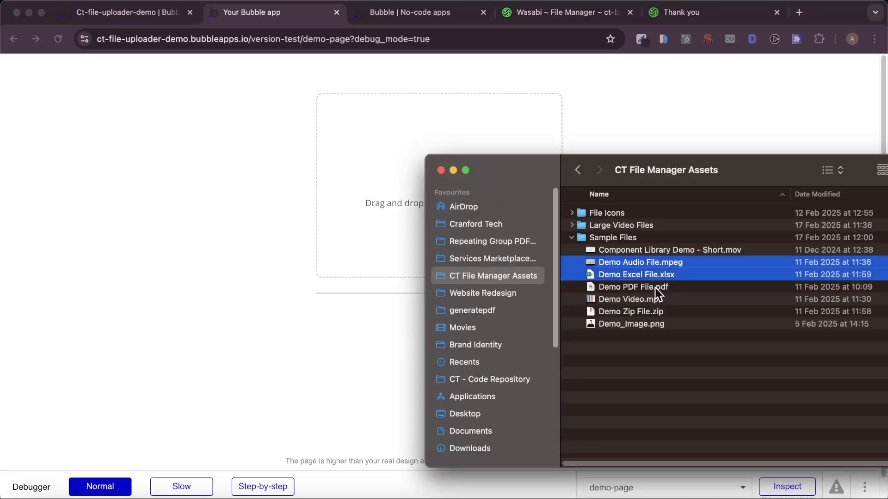
{"action": "left_click_drag", "start_coordinate": [655, 278], "coordinate": [420, 224]}
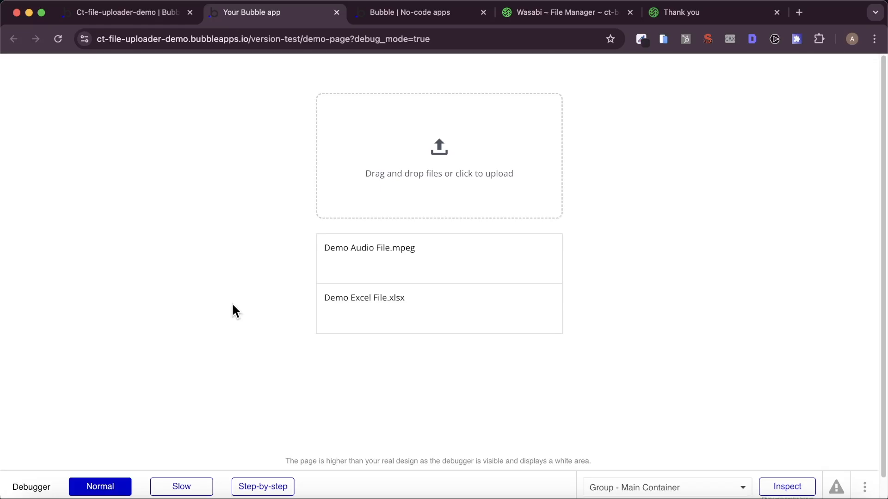
{"action": "left_click", "coordinate": [546, 12]}
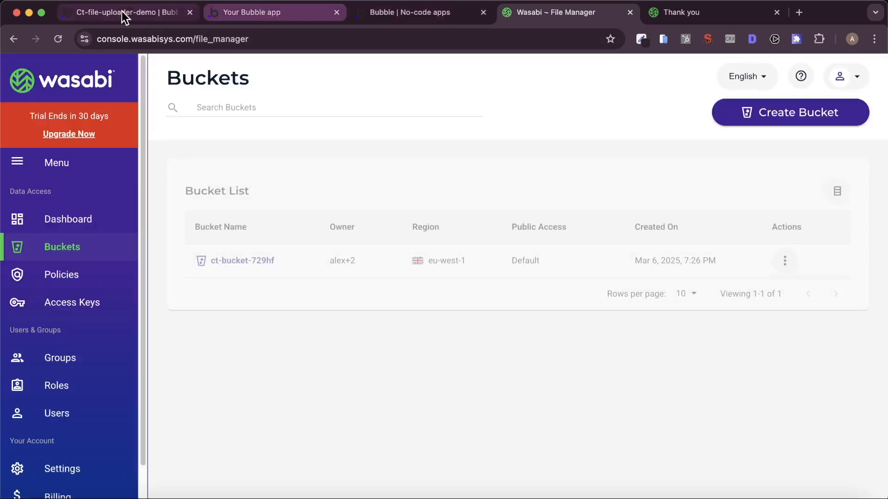
- Back in the Bubble editor, add the element action "Upload files using presigned URLs a CT File Dropzone" after the Get presigned URLs step
{"action": "left_click", "coordinate": [121, 11]}
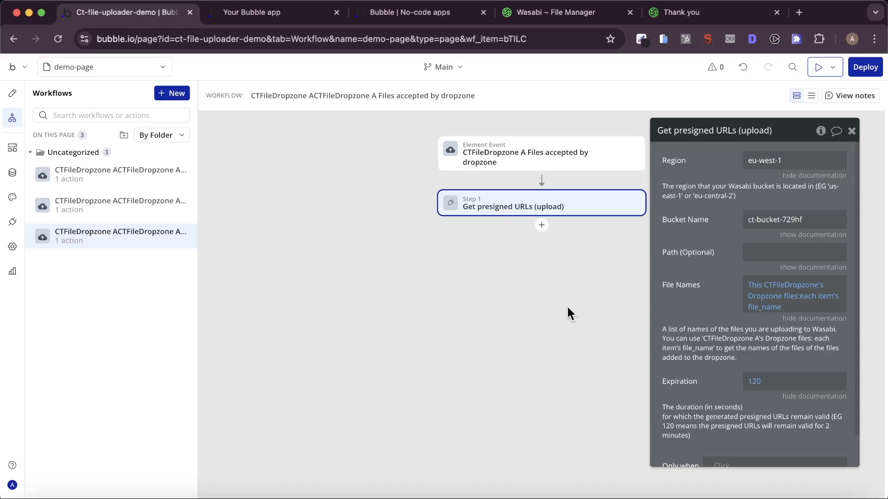
{"action": "left_click", "coordinate": [540, 226]}
{"action": "mouse_move", "coordinate": [609, 376]}
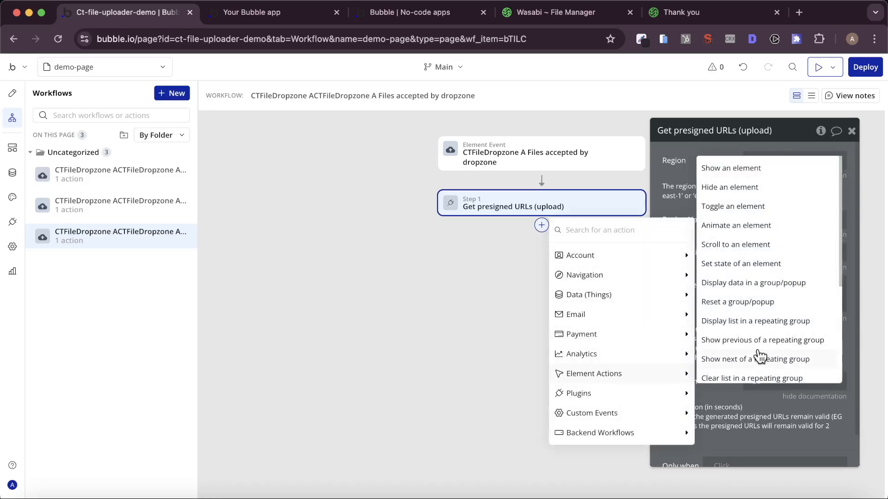
{"action": "scroll", "coordinate": [760, 356], "scroll_direction": "down", "scroll_amount": 5}
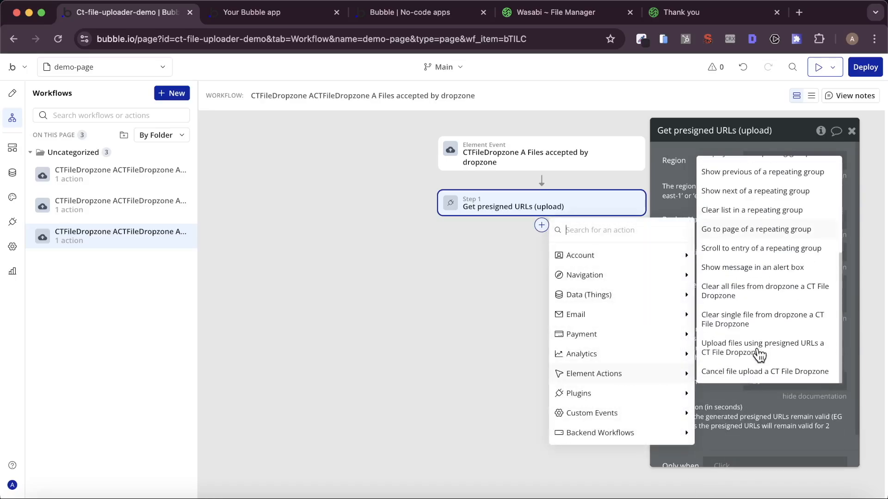
{"action": "left_click", "coordinate": [784, 348]}
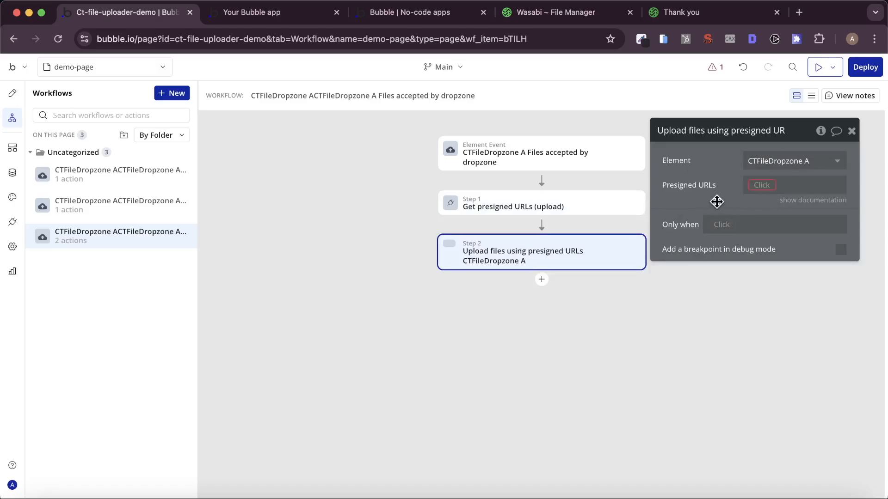
- Set the upload action's Presigned URLs to Result of step 1 (Get presigned URLs)'s Presigned URLs
{"action": "left_click_drag", "start_coordinate": [717, 201], "coordinate": [725, 203]}
{"action": "left_click", "coordinate": [768, 185]}
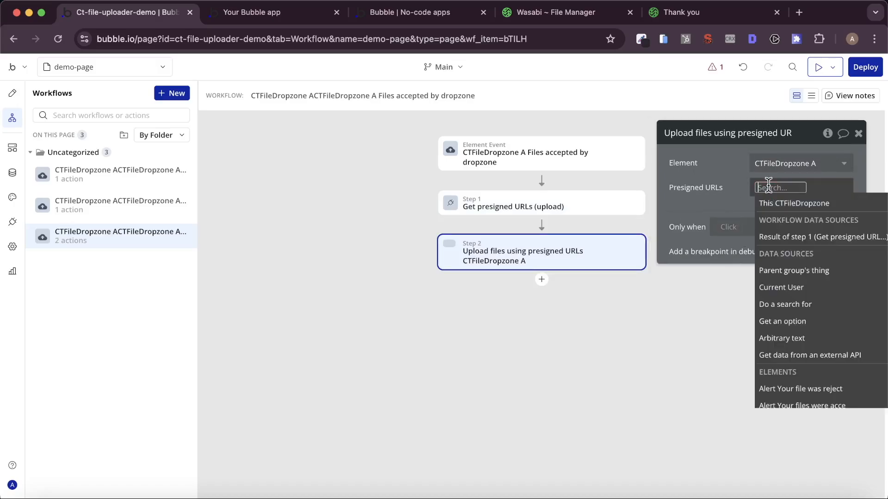
{"action": "left_click", "coordinate": [795, 236]}
{"action": "left_click", "coordinate": [803, 242]}
{"action": "left_click", "coordinate": [731, 233]}
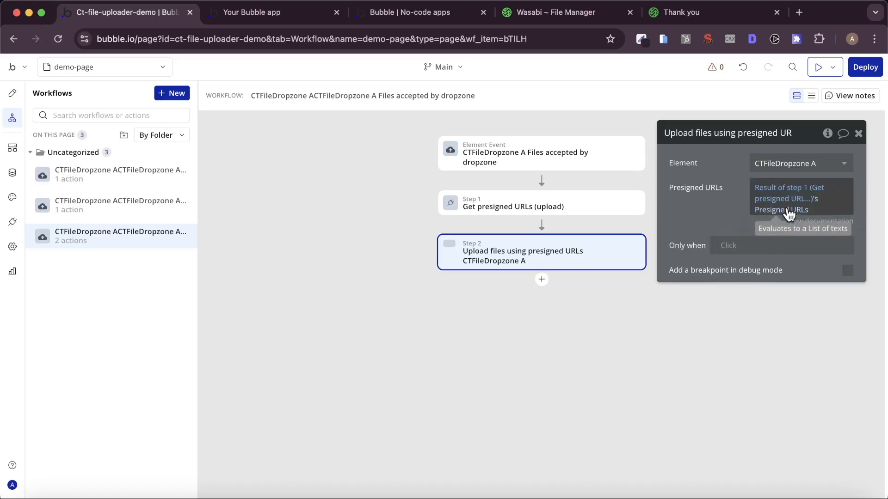
- In the app preview, add Demo Audio File.mpeg and Demo Excel File.xlsx from Finder to the dropzone
{"action": "left_click", "coordinate": [425, 15]}
{"action": "left_click", "coordinate": [262, 16]}
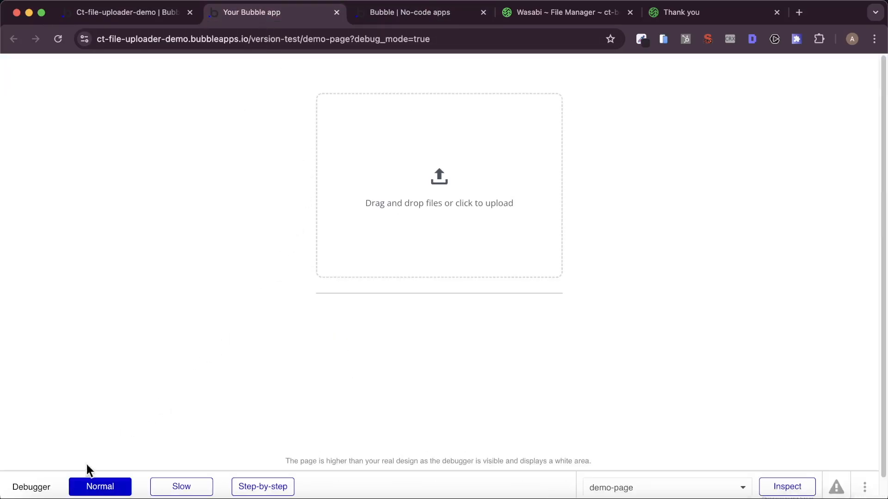
{"action": "left_click", "coordinate": [34, 496]}
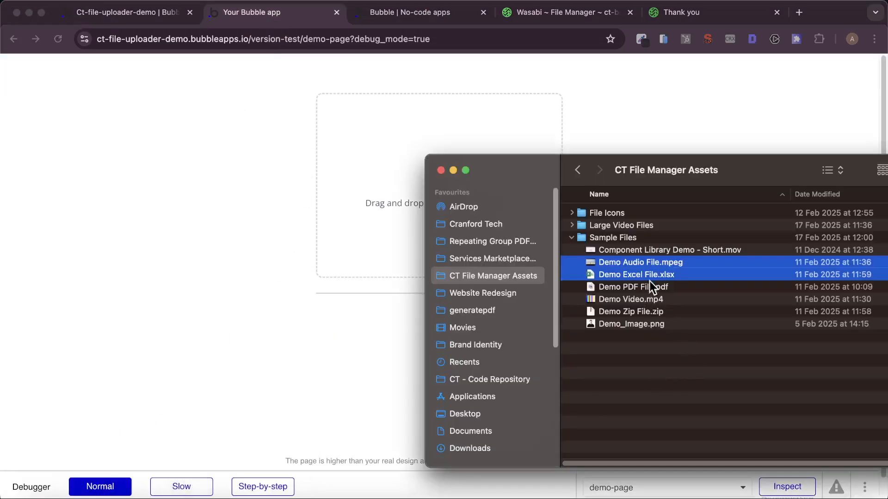
{"action": "left_click_drag", "start_coordinate": [650, 277], "coordinate": [373, 172]}
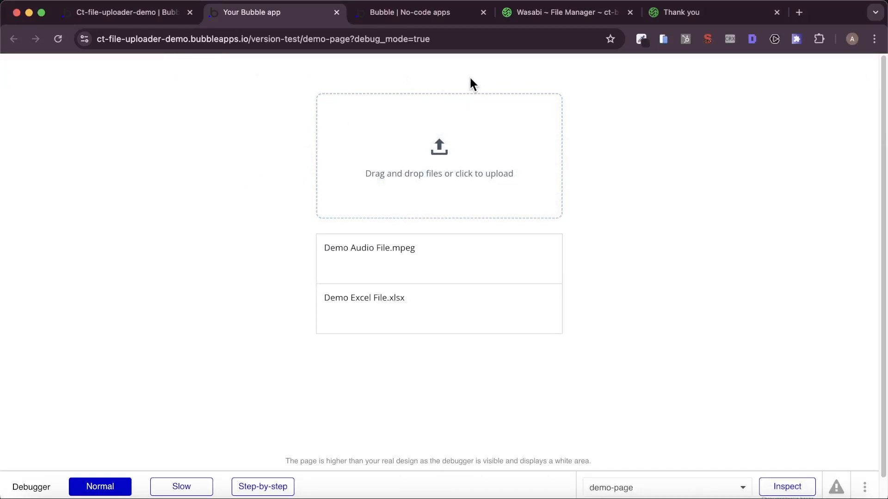
- Reload ct-bucket-729hf in Wasabi to examine its objects and the audio file's actions, then return to the Bubble workflow editor
{"action": "left_click", "coordinate": [560, 17]}
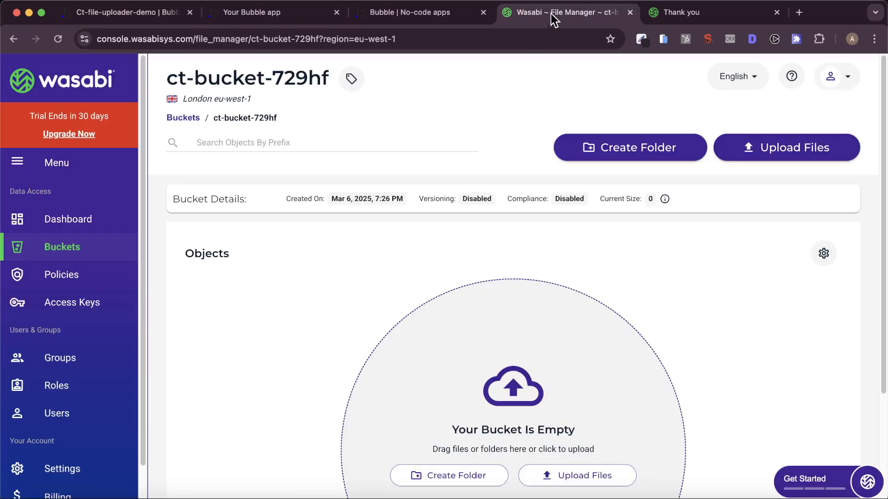
{"action": "left_click", "coordinate": [54, 40]}
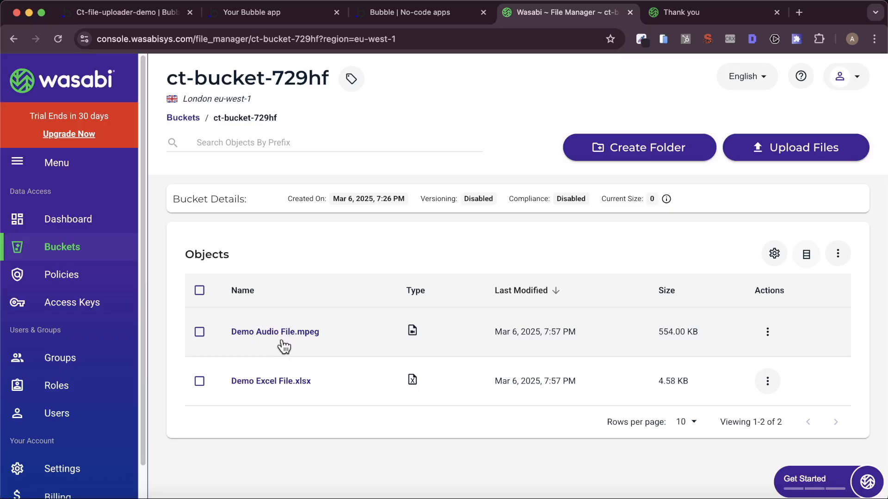
{"action": "left_click", "coordinate": [769, 334]}
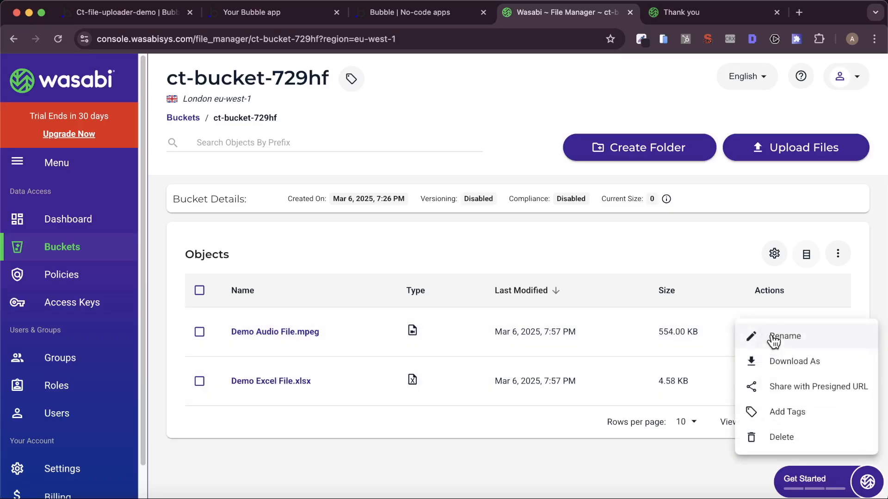
{"action": "left_click", "coordinate": [440, 439]}
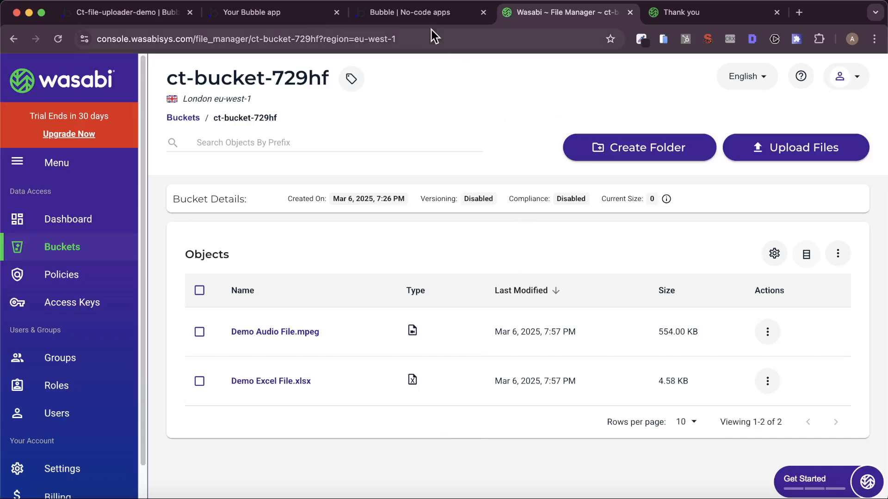
{"action": "left_click", "coordinate": [413, 13]}
{"action": "left_click", "coordinate": [239, 14]}
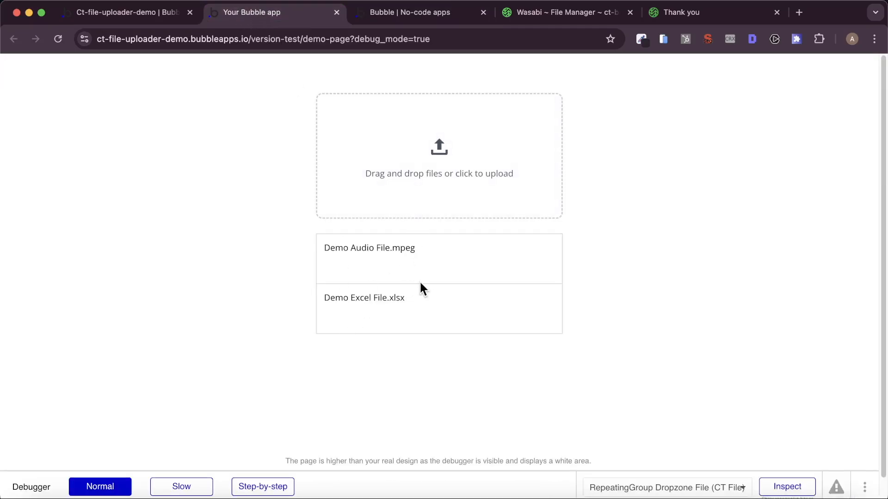
{"action": "left_click", "coordinate": [158, 13]}
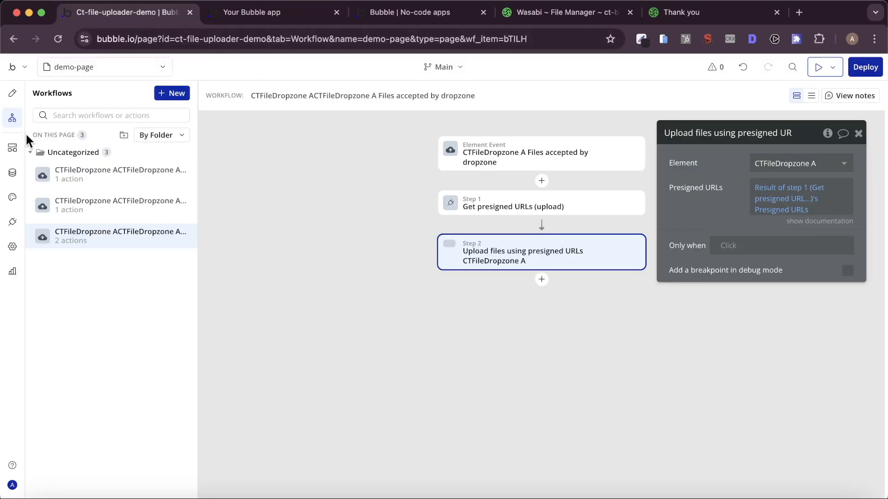
- Create a workflow on the A CT File Dropzone All files uploaded event with the action Clear all files from dropzone for CTFileDropzone A
{"action": "left_click", "coordinate": [181, 155]}
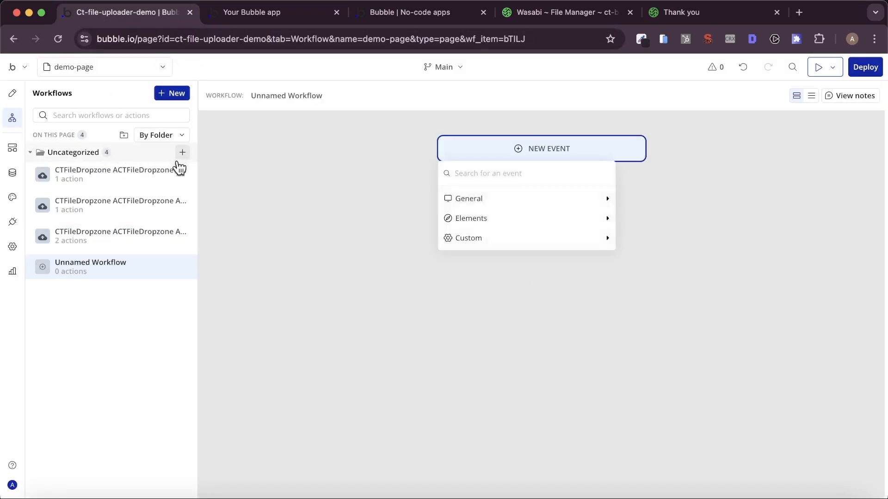
{"action": "mouse_move", "coordinate": [523, 218]}
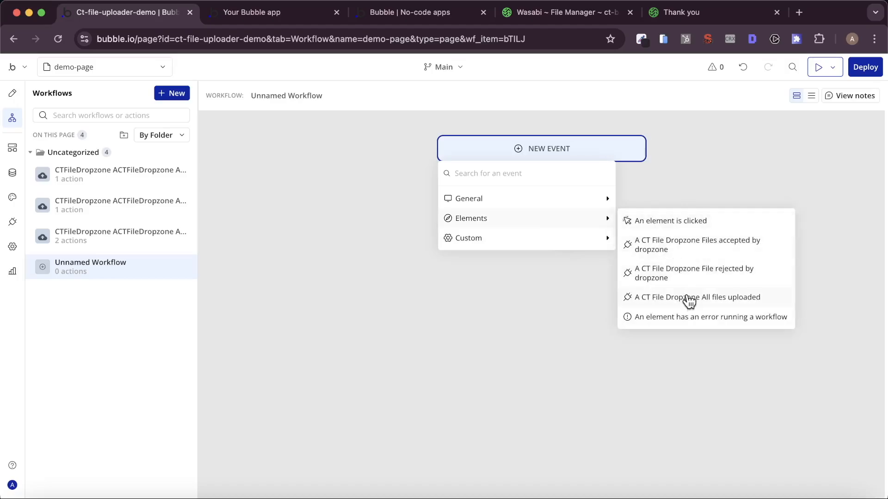
{"action": "left_click", "coordinate": [688, 299]}
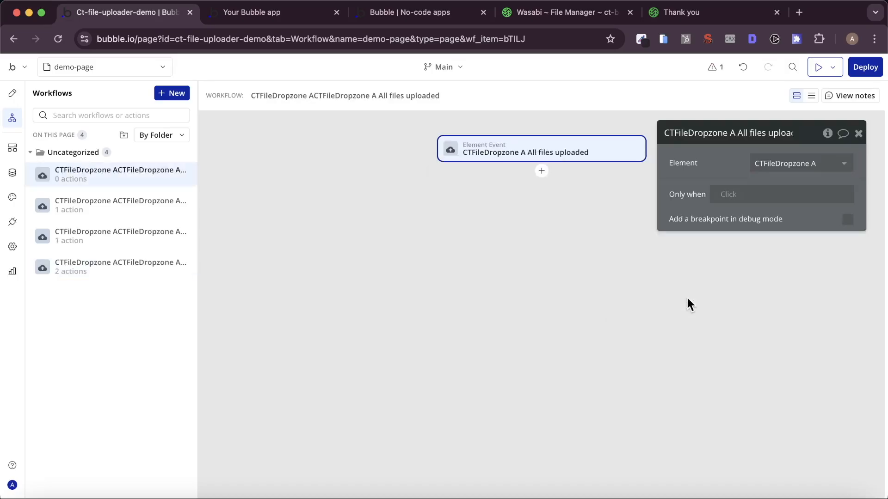
{"action": "left_click", "coordinate": [539, 171]}
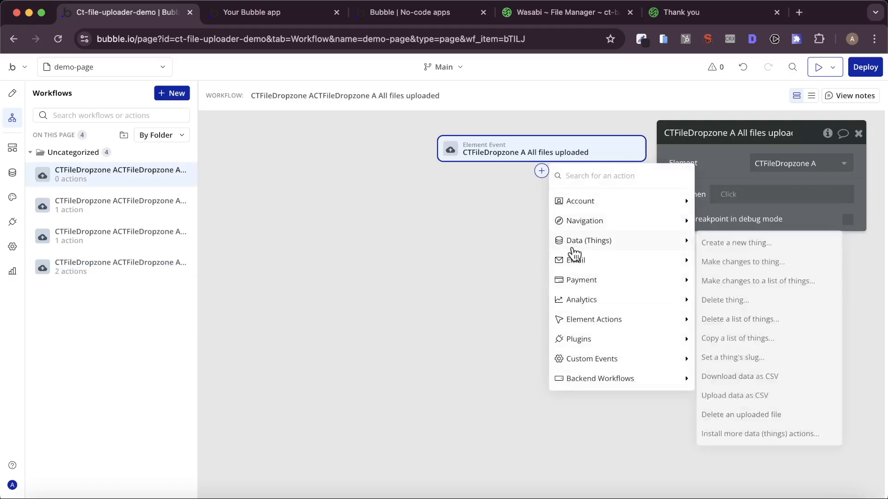
{"action": "mouse_move", "coordinate": [595, 316]}
{"action": "scroll", "coordinate": [745, 311], "scroll_direction": "down", "scroll_amount": 4}
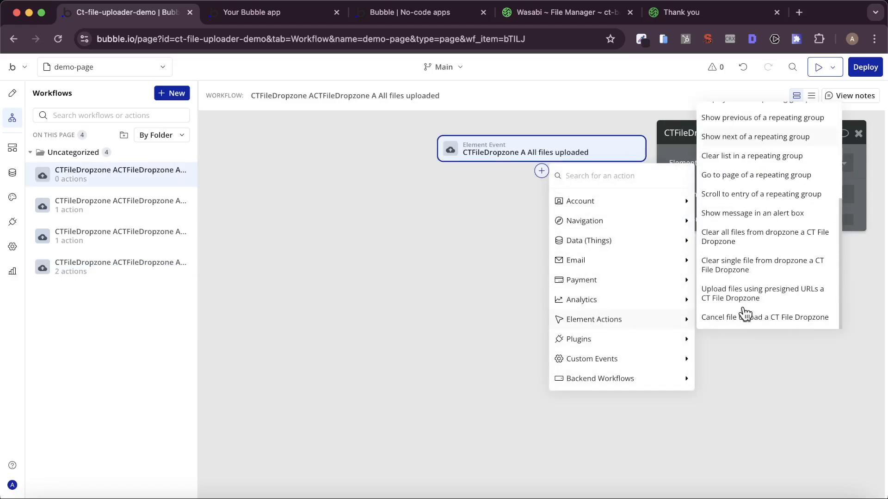
{"action": "left_click", "coordinate": [751, 249]}
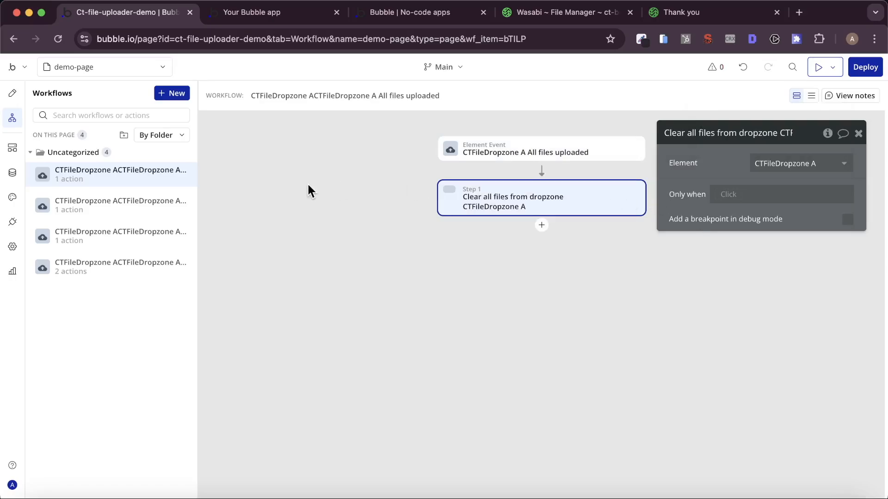
- In the app preview, add Demo Audio File.mpeg, Demo Excel File.xlsx and Demo PDF File.pdf from Finder to the dropzone
{"action": "left_click", "coordinate": [390, 14]}
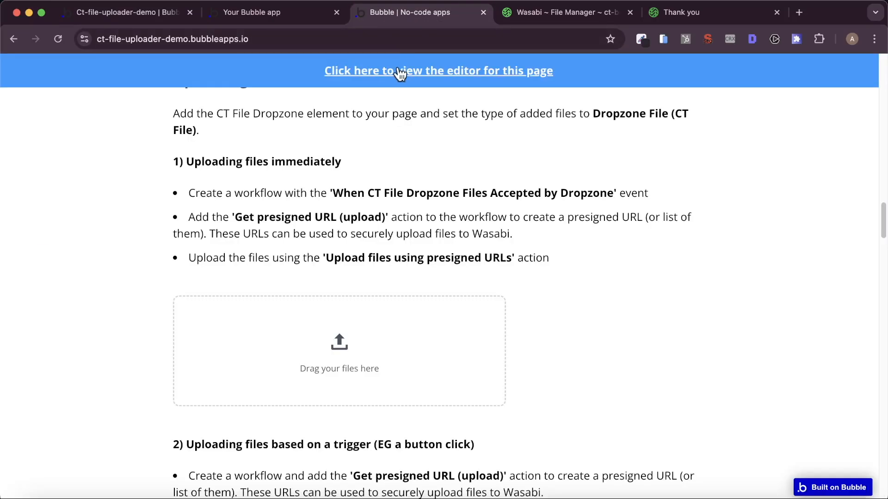
{"action": "left_click", "coordinate": [273, 12]}
{"action": "left_click", "coordinate": [293, 68]}
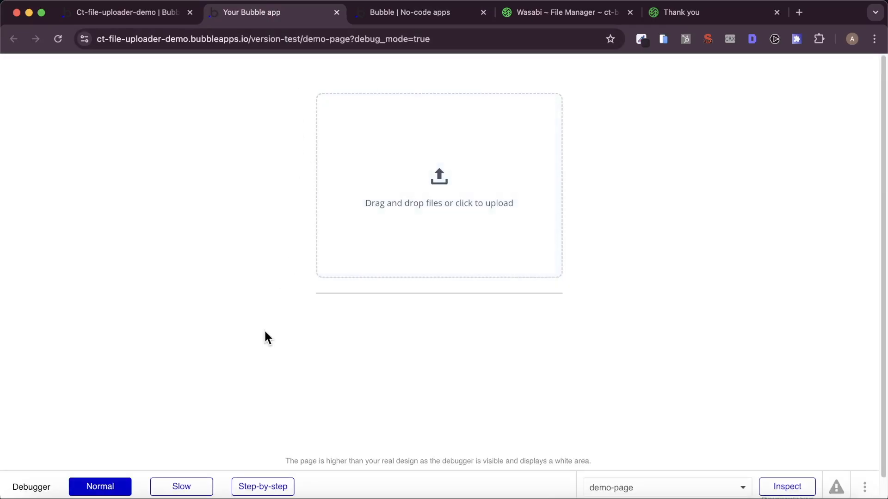
{"action": "left_click", "coordinate": [35, 498]}
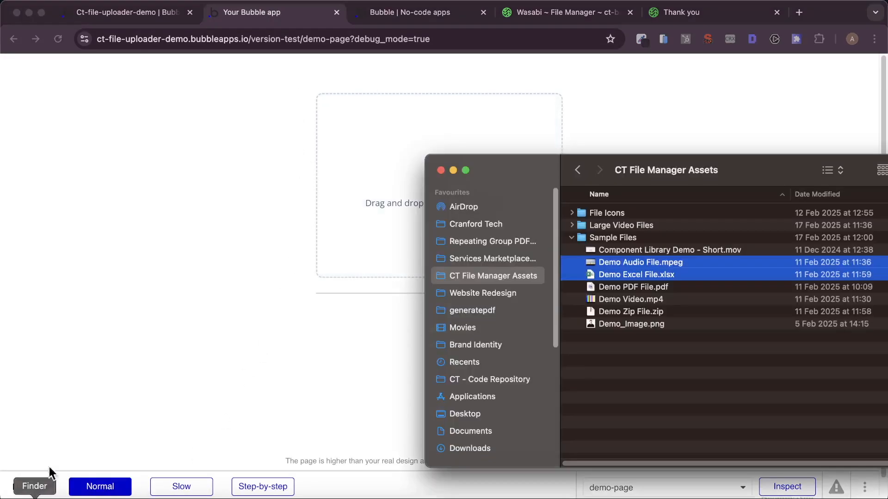
{"action": "left_click", "coordinate": [654, 288], "text": "super"}
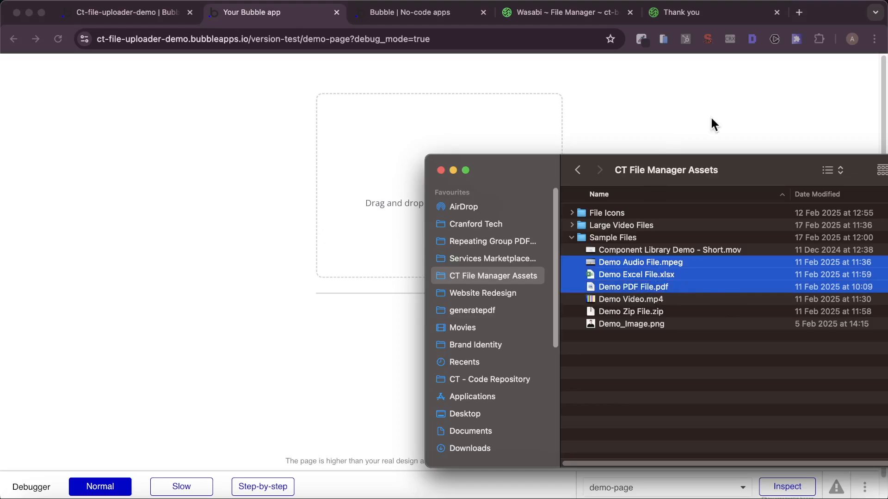
{"action": "left_click", "coordinate": [557, 16]}
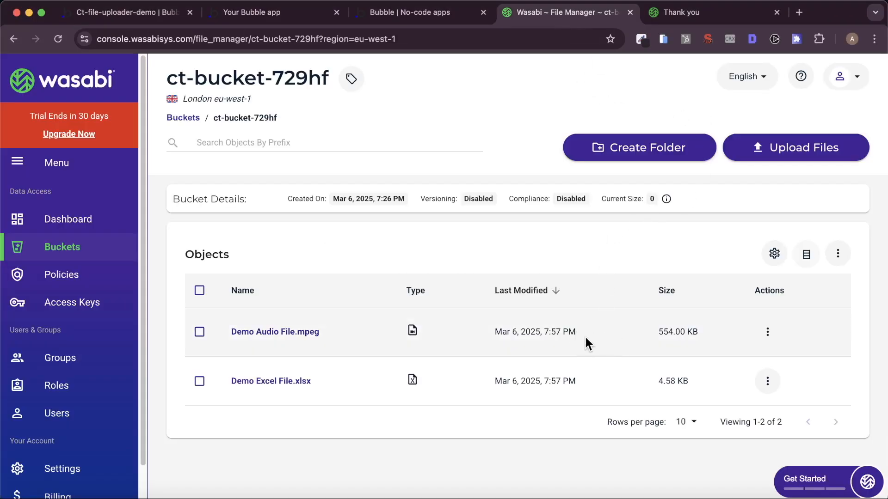
{"action": "left_click", "coordinate": [407, 12]}
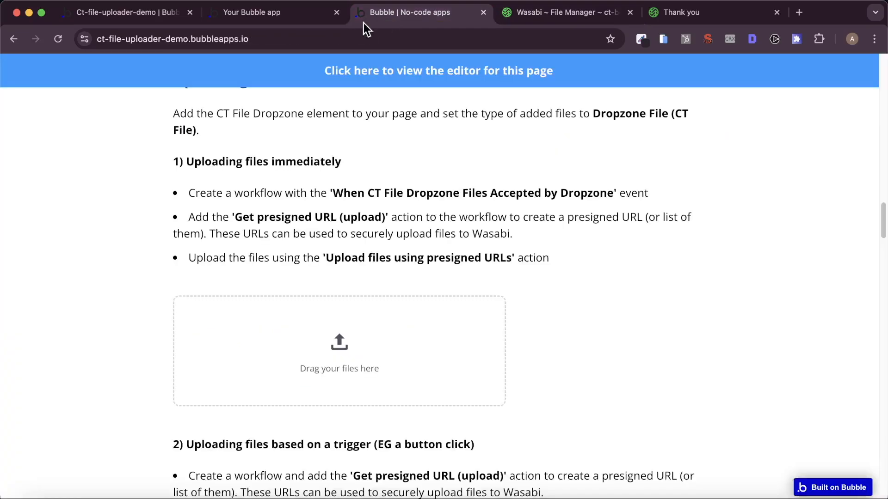
{"action": "left_click", "coordinate": [273, 12]}
{"action": "key", "text": "super+Tab"}
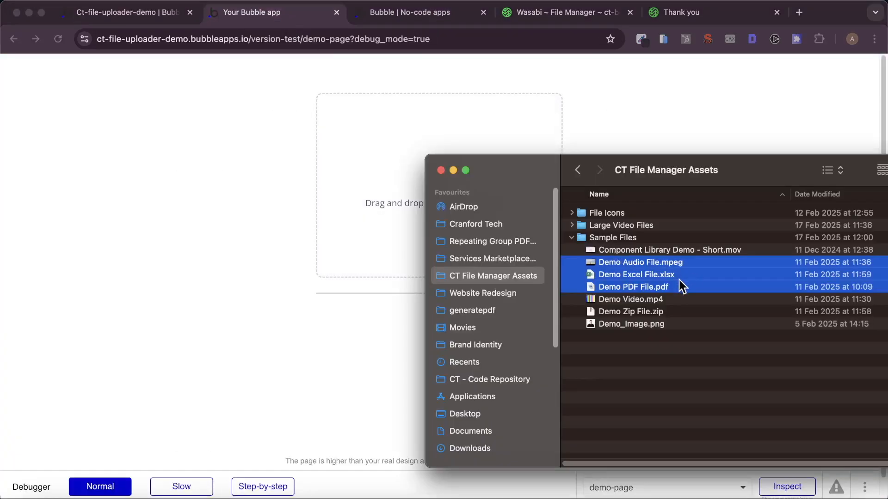
{"action": "left_click_drag", "start_coordinate": [662, 291], "coordinate": [412, 213]}
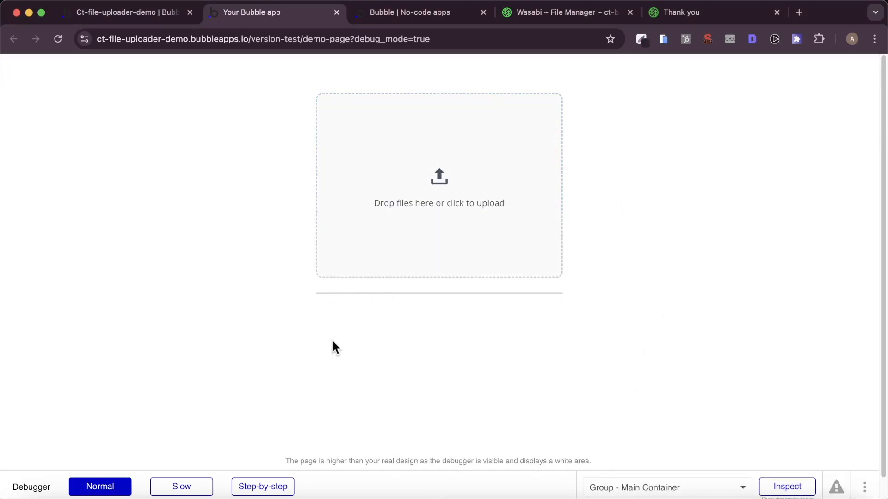
- Reload ct-bucket-729hf in Wasabi to examine its objects, then read the plugin demo page's section on uploading files based on a trigger
{"action": "left_click", "coordinate": [546, 19]}
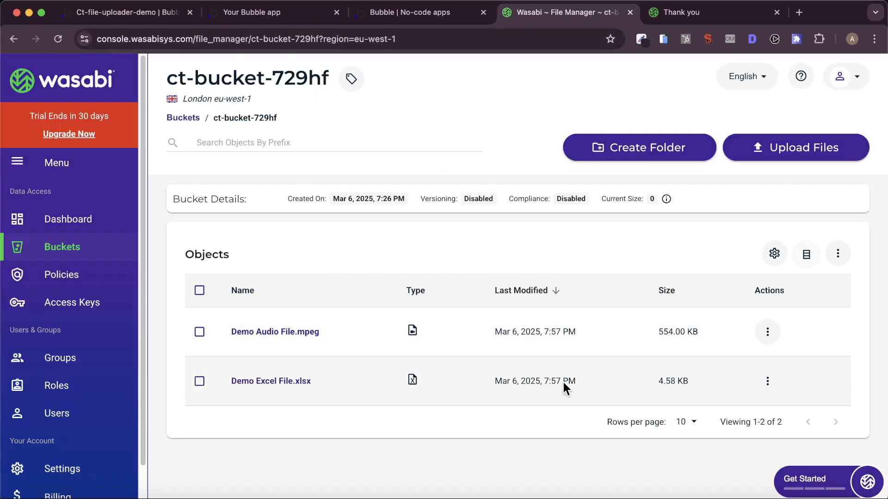
{"action": "left_click", "coordinate": [58, 39]}
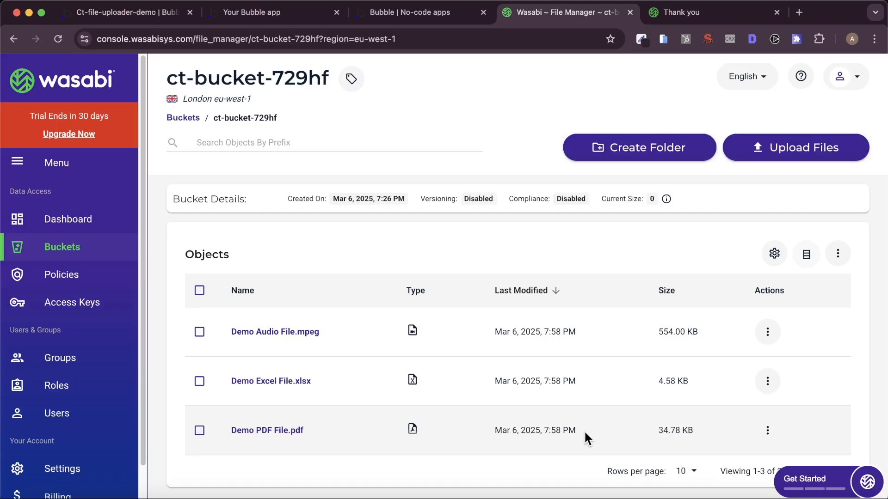
{"action": "left_click", "coordinate": [272, 14]}
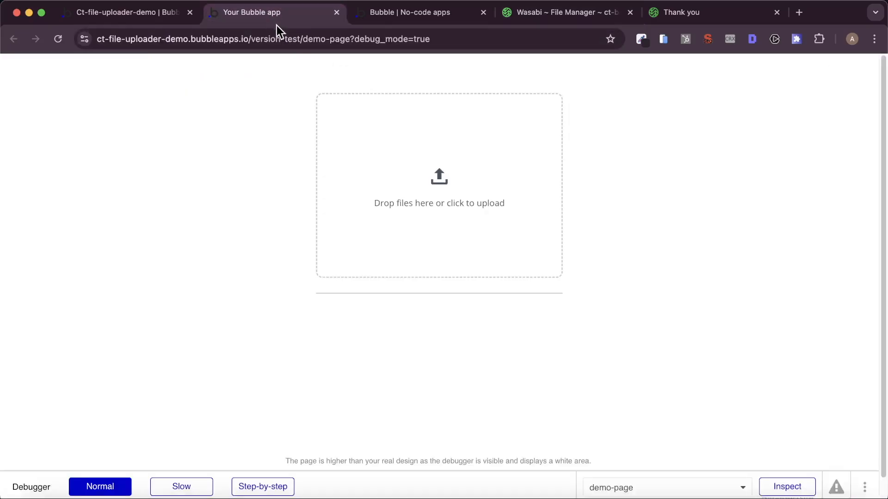
{"action": "left_click", "coordinate": [383, 19]}
{"action": "scroll", "coordinate": [403, 214], "scroll_direction": "down", "scroll_amount": 3}
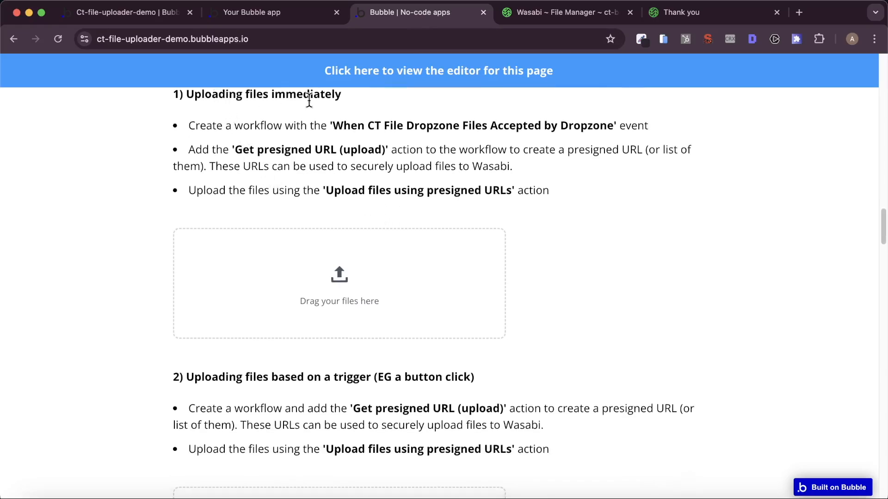
{"action": "scroll", "coordinate": [508, 227], "scroll_direction": "down", "scroll_amount": 5}
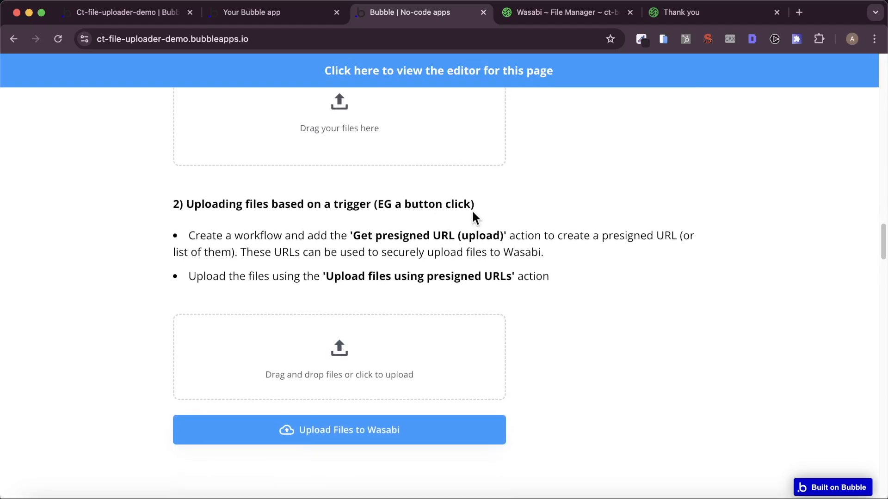
- Back in the Bubble editor, add a Button element to demo-page's main container below the dropzone's repeating group
{"action": "left_click", "coordinate": [144, 17]}
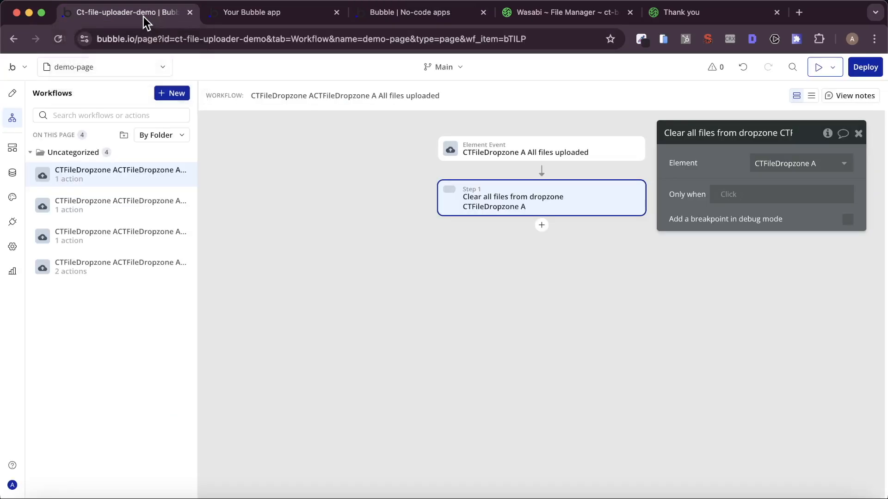
{"action": "left_click", "coordinate": [13, 93]}
{"action": "left_click_drag", "start_coordinate": [92, 336], "coordinate": [481, 422]}
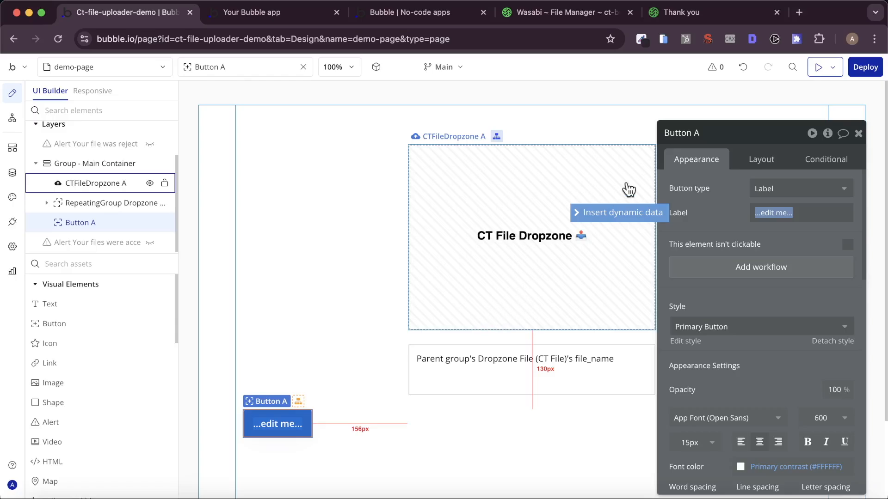
- Match Button A to the dropzone's layout with a fixed width of 400 px and centred horizontal alignment
{"action": "left_click", "coordinate": [517, 293]}
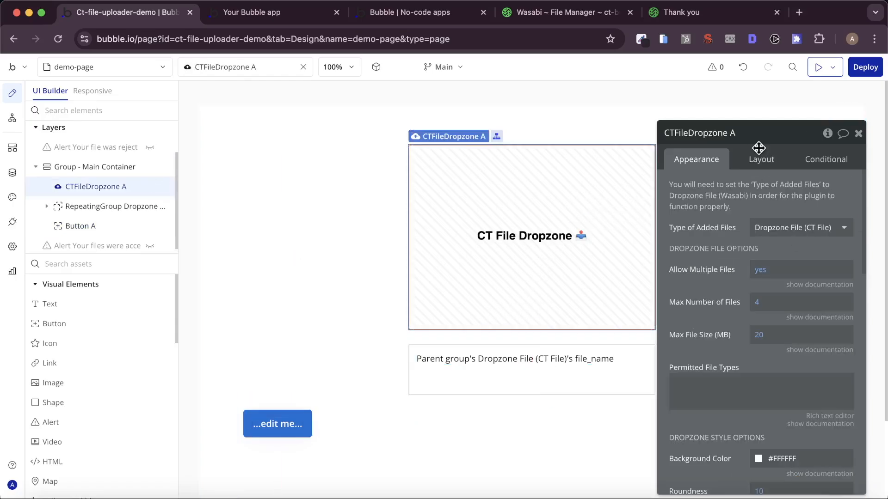
{"action": "left_click", "coordinate": [759, 157]}
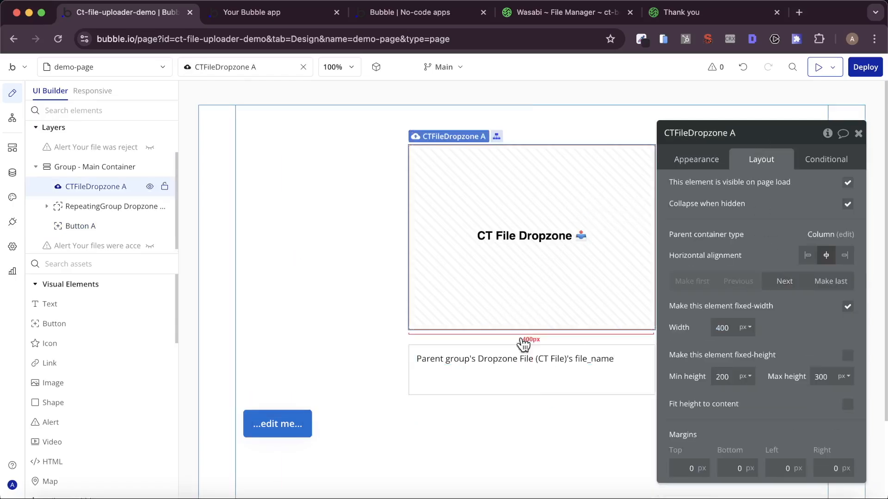
{"action": "left_click", "coordinate": [297, 422]}
{"action": "left_click", "coordinate": [848, 306]}
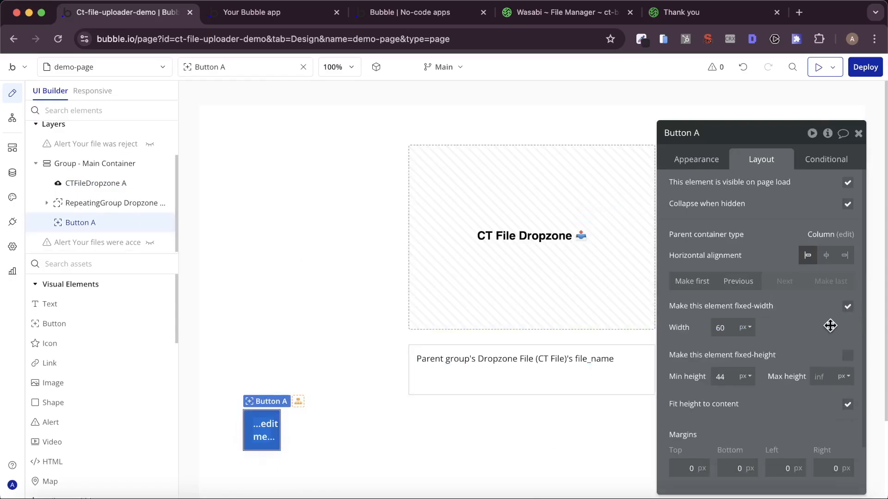
{"action": "left_click", "coordinate": [723, 328]}
{"action": "type", "text": "400"}
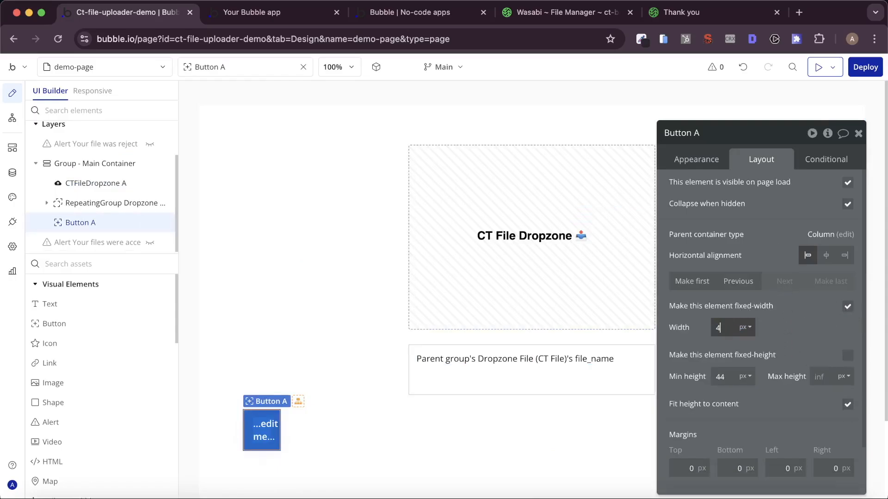
{"action": "left_click", "coordinate": [826, 256]}
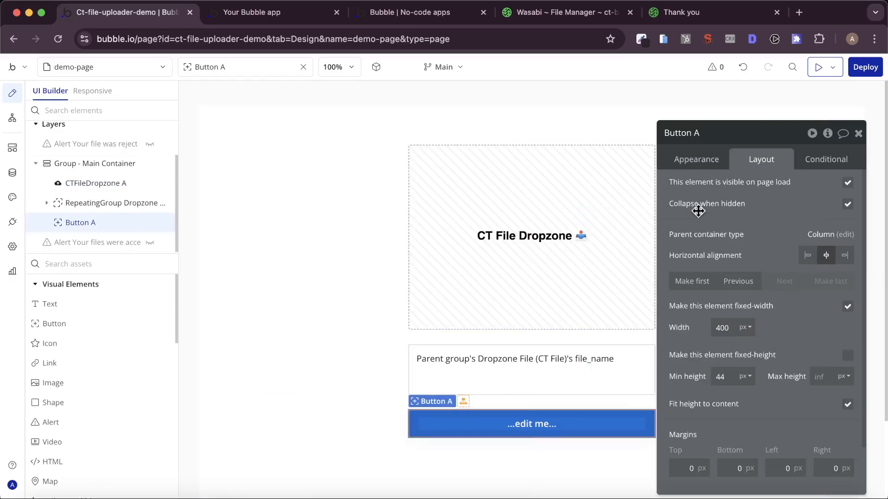
- Set Button A's label to Upload Files
{"action": "left_click", "coordinate": [682, 162]}
{"action": "left_click", "coordinate": [770, 214]}
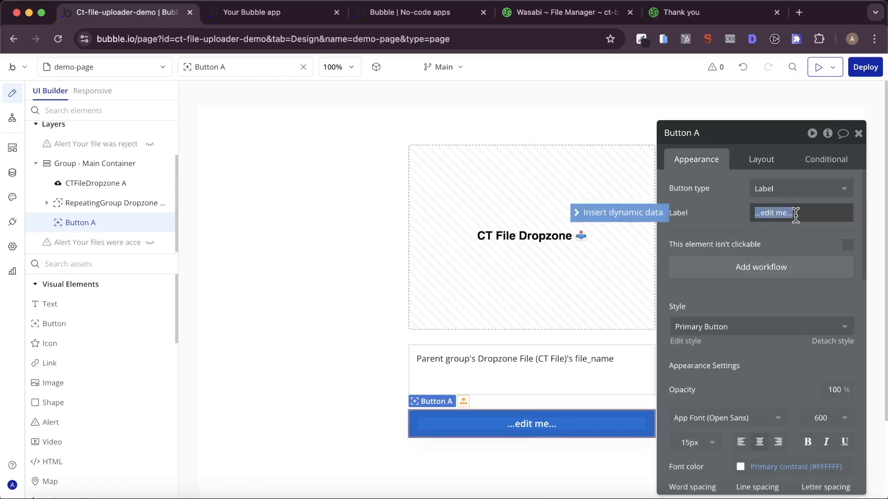
{"action": "type", "text": "Upload Files"}
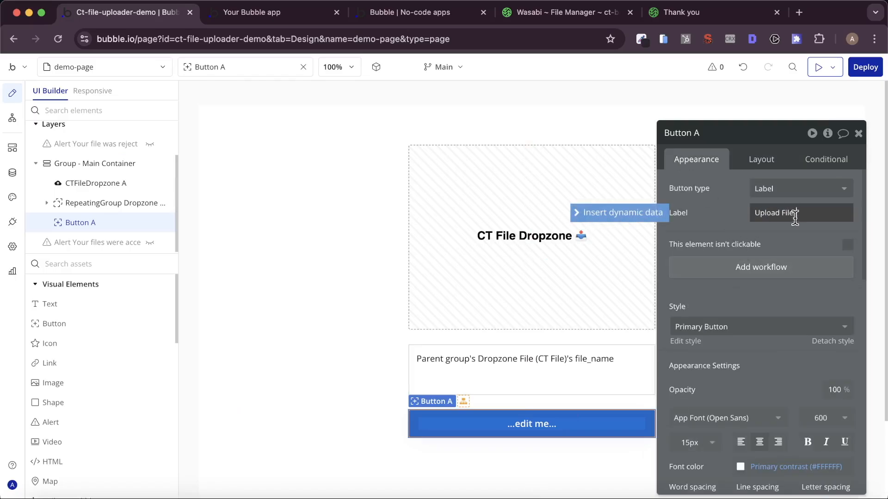
{"action": "left_click", "coordinate": [783, 234]}
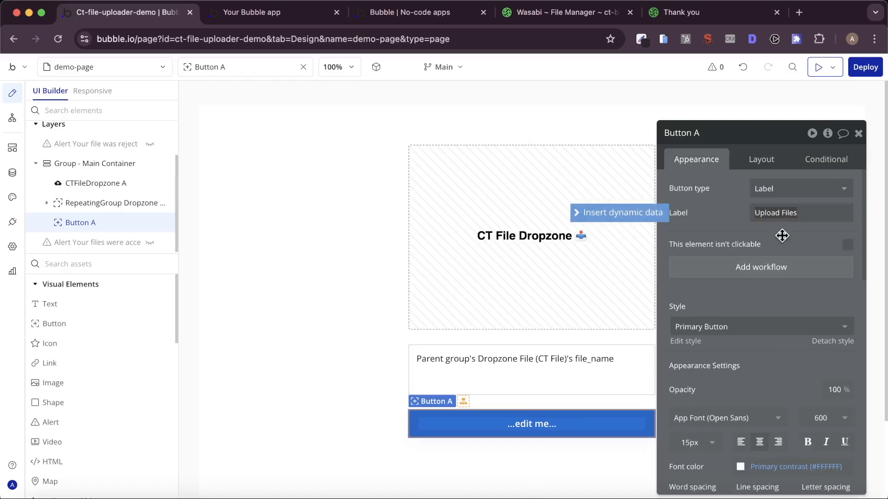
- Create a click workflow for the Upload Files button and add the plugin action Get presigned URLs (upload)
{"action": "left_click", "coordinate": [779, 269]}
{"action": "left_click", "coordinate": [541, 171]}
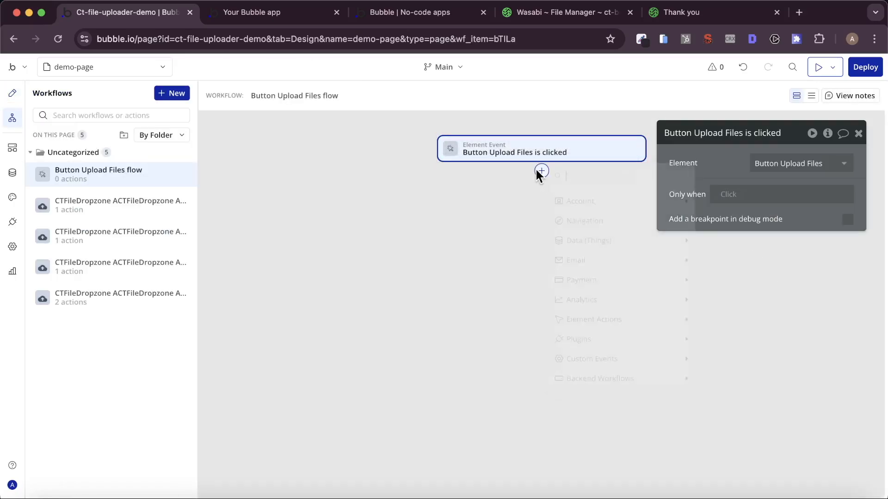
{"action": "mouse_move", "coordinate": [627, 283]}
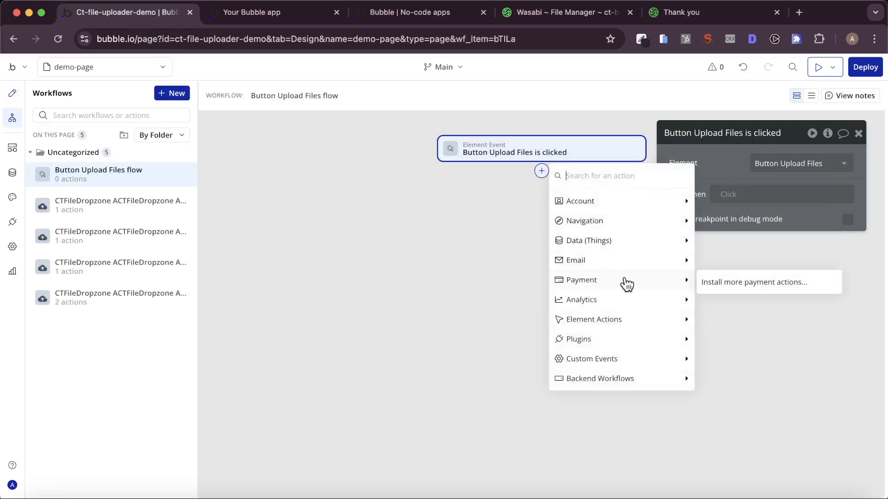
{"action": "mouse_move", "coordinate": [619, 346]}
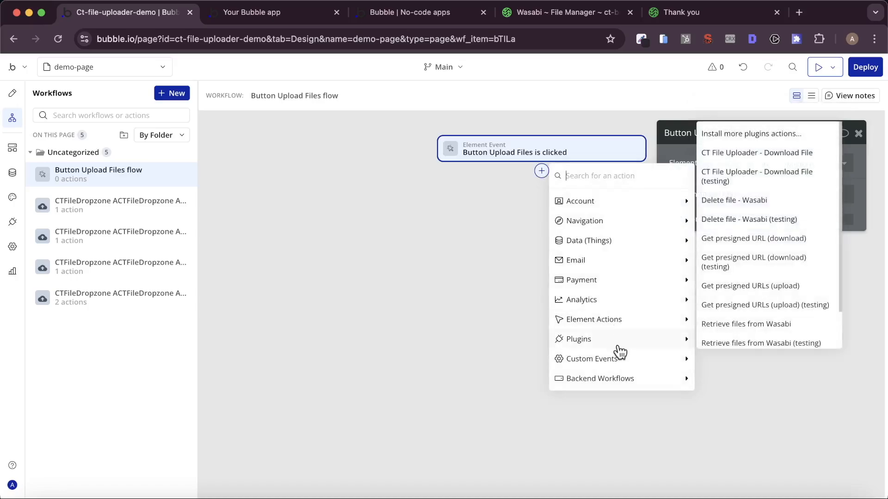
{"action": "left_click", "coordinate": [766, 288]}
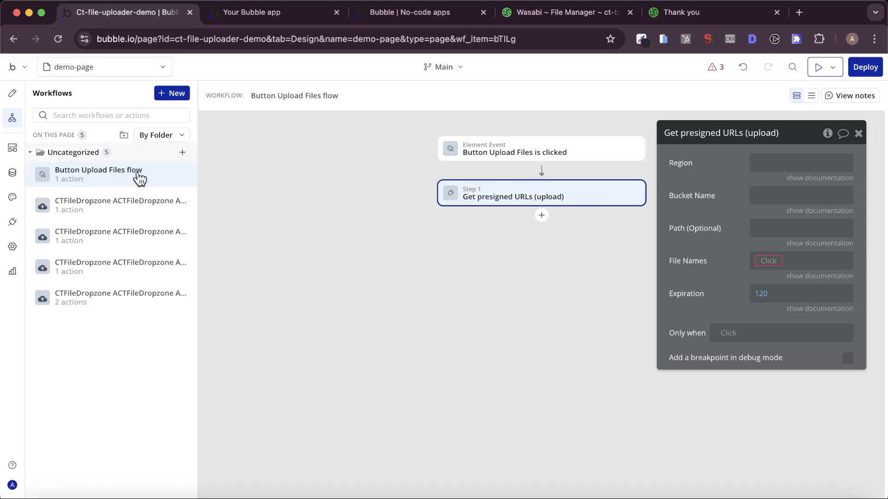
- Replace the empty presigned-URL action in the Upload Files button workflow with a copy of the one from the dropzone's files-accepted workflow
{"action": "left_click", "coordinate": [103, 296]}
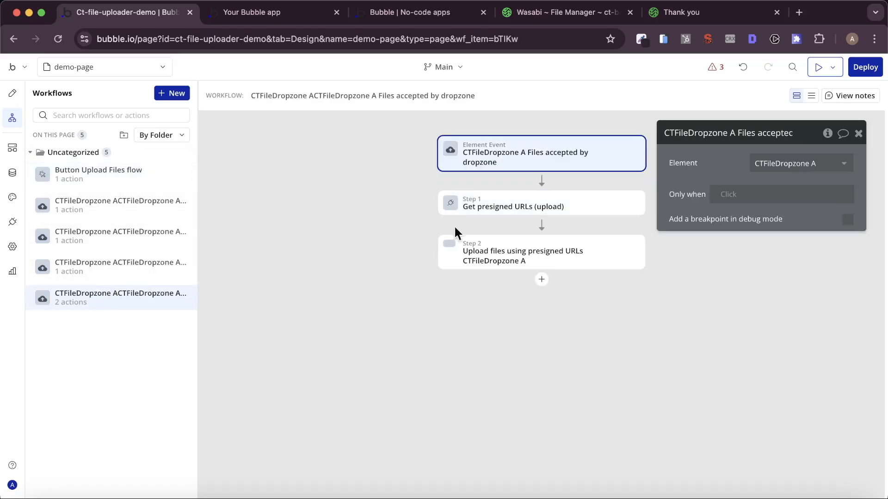
{"action": "right_click", "coordinate": [515, 208]}
{"action": "left_click", "coordinate": [541, 240]}
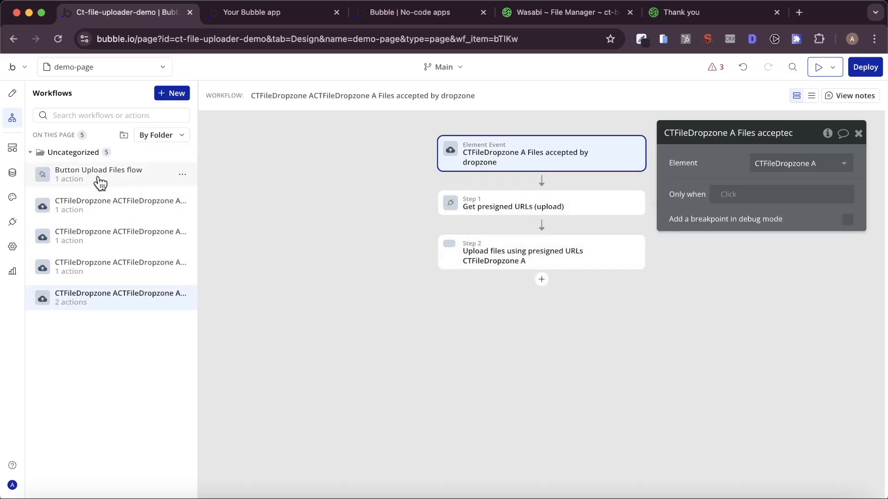
{"action": "left_click", "coordinate": [98, 178]}
{"action": "left_click", "coordinate": [632, 197]}
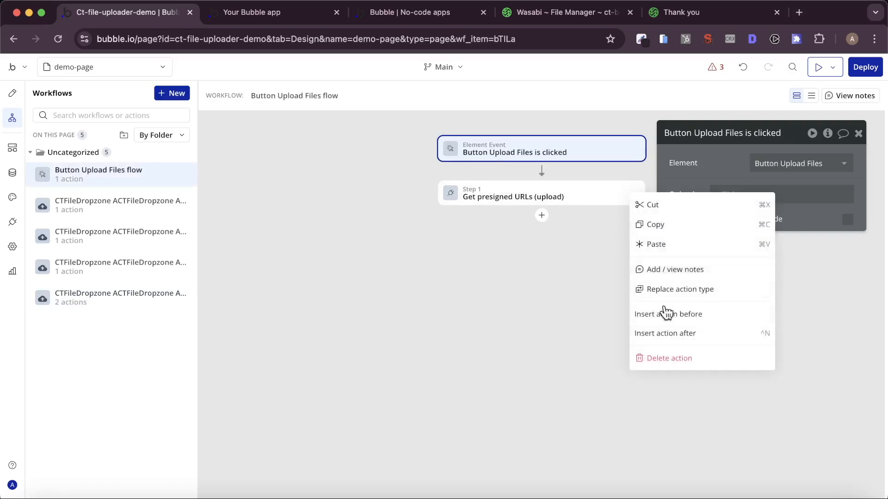
{"action": "left_click", "coordinate": [675, 358]}
{"action": "left_click", "coordinate": [541, 172]}
{"action": "left_click", "coordinate": [576, 190]}
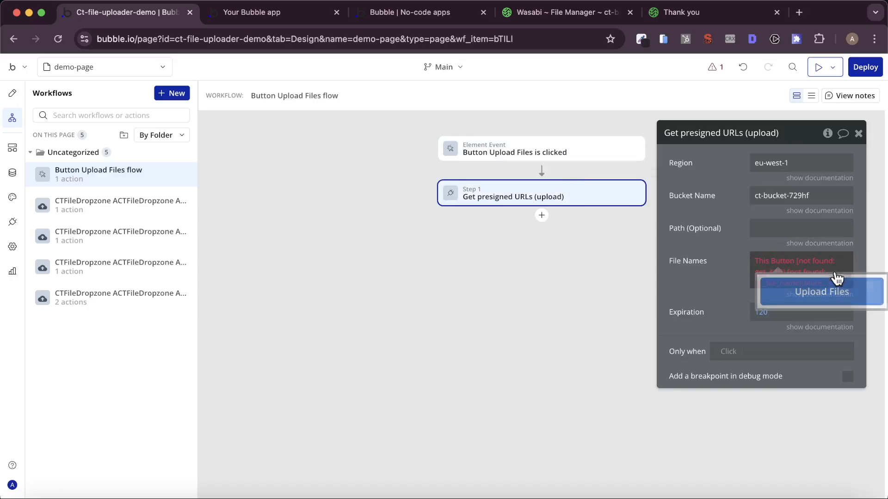
- Clear the broken File Names expression and set it to CTFileDropzone A's Dropzone files:each item's file_name
{"action": "right_click", "coordinate": [783, 278]}
{"action": "left_click", "coordinate": [835, 276]}
{"action": "left_click", "coordinate": [763, 261]}
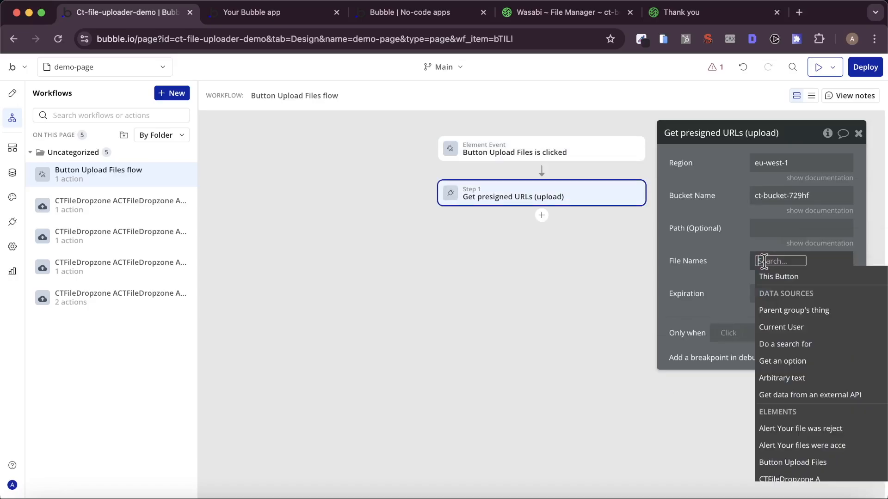
{"action": "type", "text": "ct"}
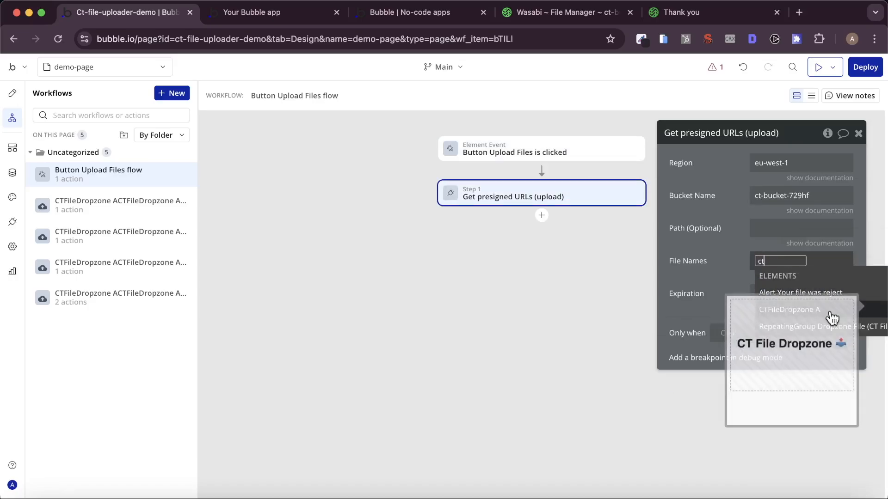
{"action": "left_click", "coordinate": [797, 310]}
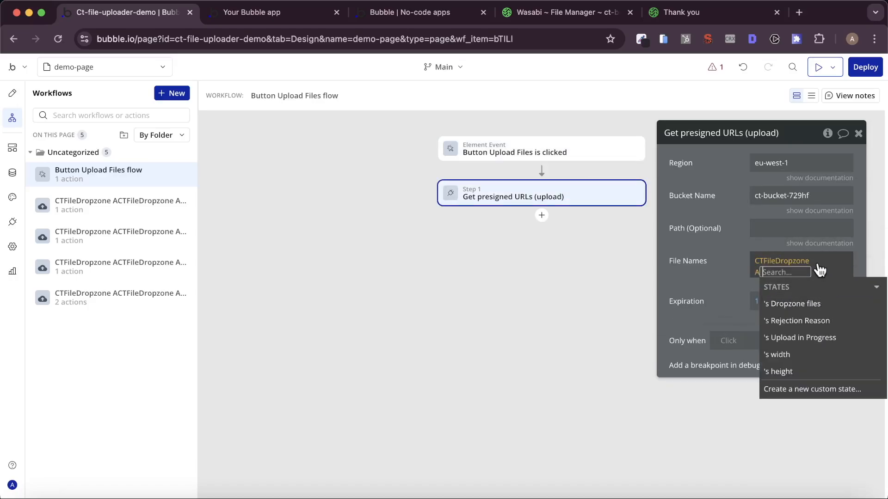
{"action": "left_click", "coordinate": [823, 303]}
{"action": "scroll", "coordinate": [786, 379], "scroll_direction": "down", "scroll_amount": 4}
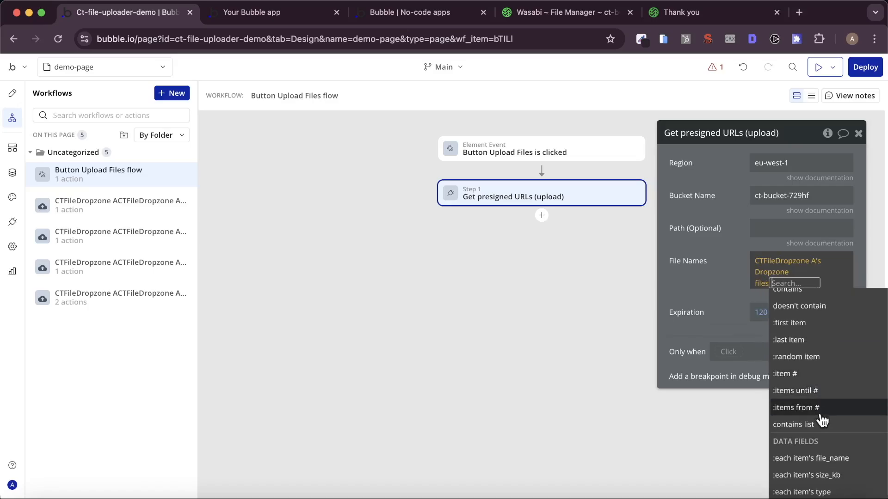
{"action": "left_click", "coordinate": [831, 455]}
{"action": "left_click", "coordinate": [738, 292]}
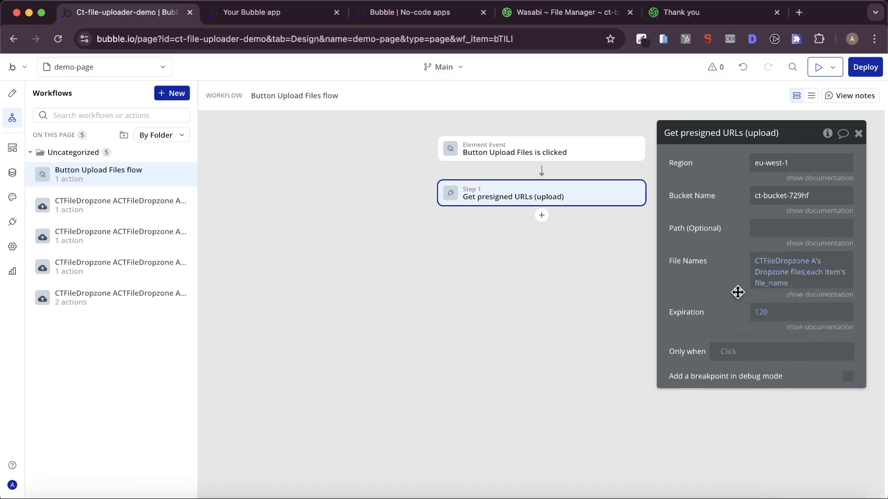
- Add an Upload files using presigned URLs action for CTFileDropzone A, using step 1's Presigned URLs as its source
{"action": "left_click", "coordinate": [540, 217]}
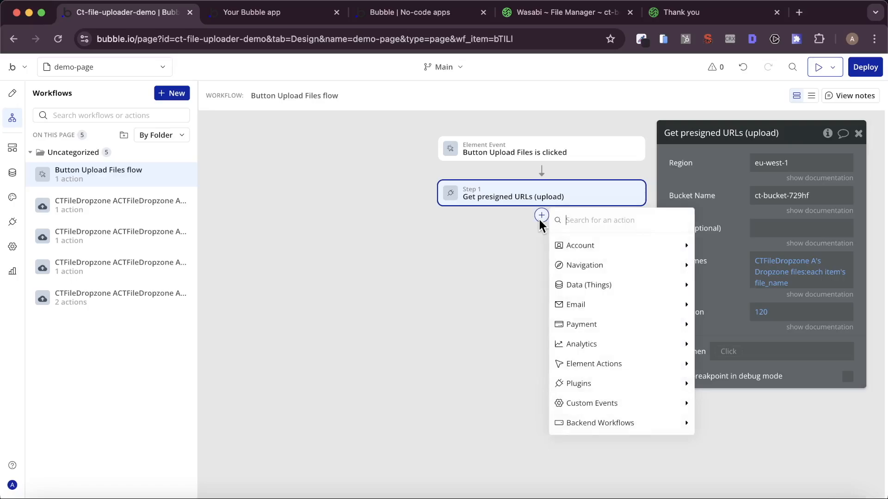
{"action": "type", "text": "uplo"}
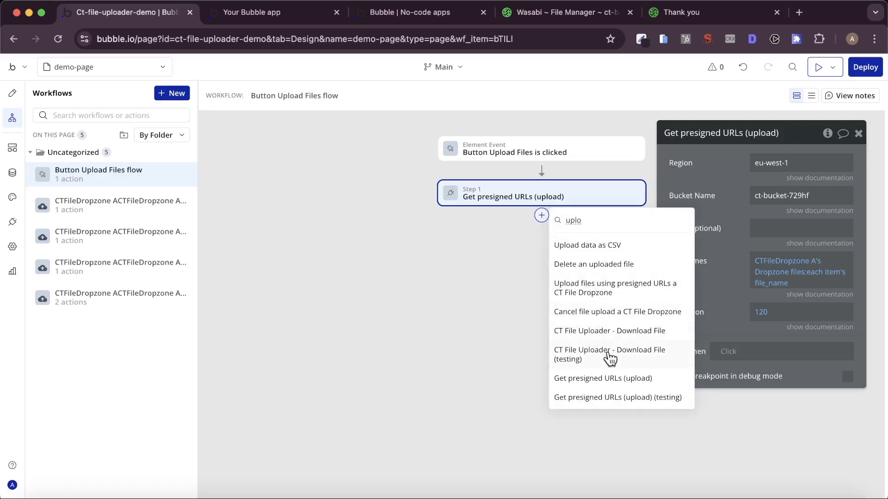
{"action": "left_click", "coordinate": [608, 296]}
{"action": "left_click", "coordinate": [768, 187]}
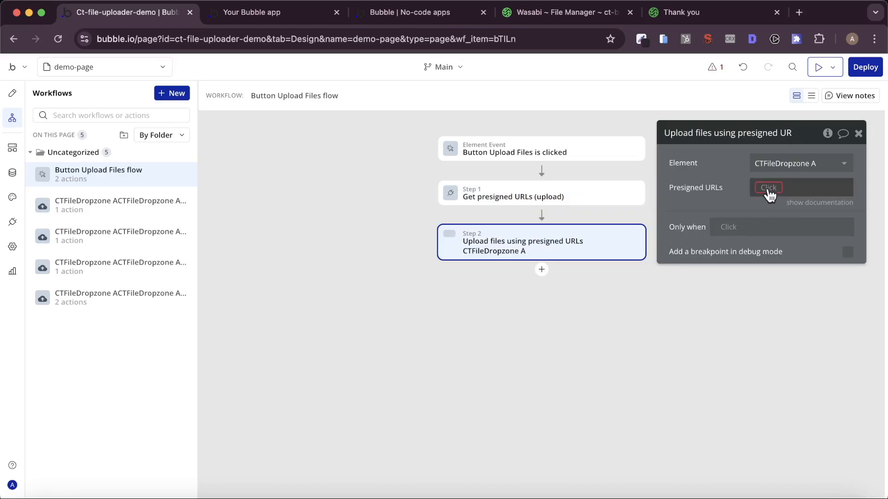
{"action": "left_click", "coordinate": [747, 235]}
{"action": "left_click", "coordinate": [717, 188]}
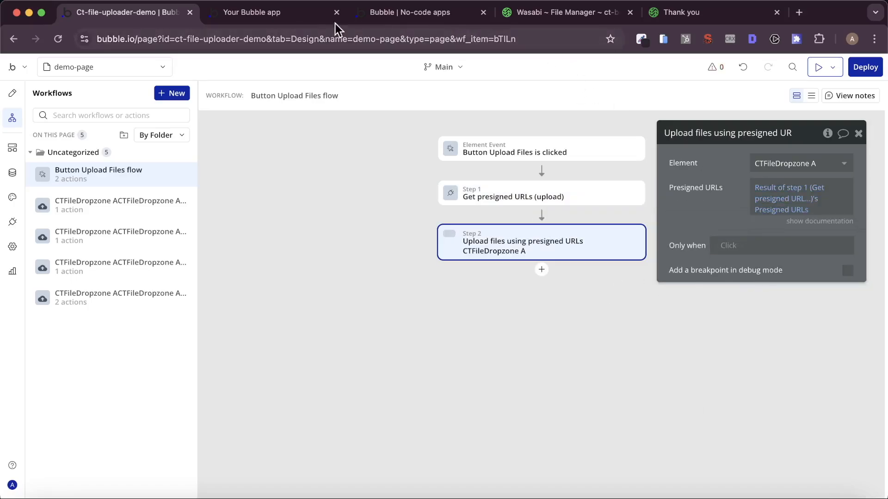
- In the demo-page preview, drop Demo PDF File.pdf and Demo Video.mp4 from Finder into the dropzone
{"action": "left_click", "coordinate": [277, 12]}
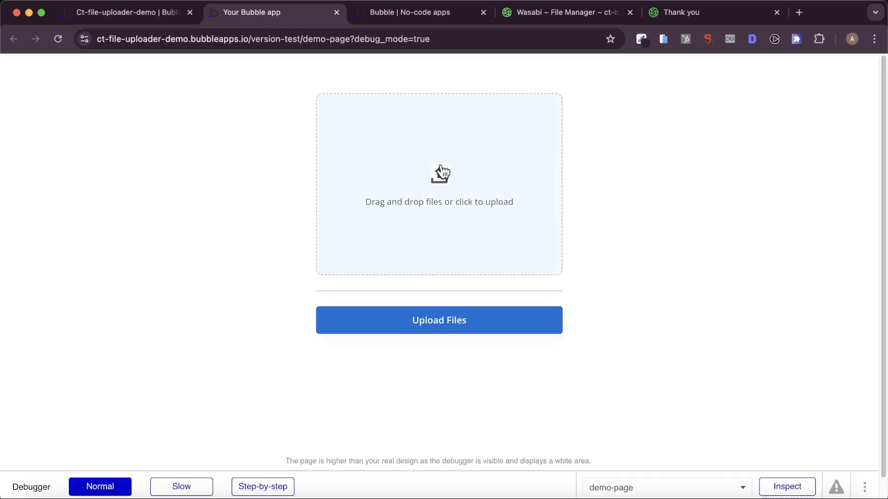
{"action": "left_click", "coordinate": [35, 498]}
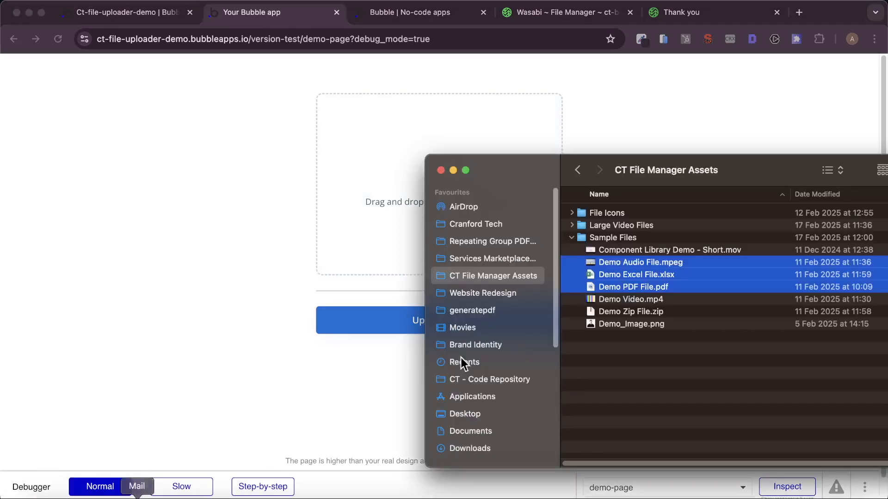
{"action": "left_click_drag", "start_coordinate": [646, 301], "coordinate": [358, 220]}
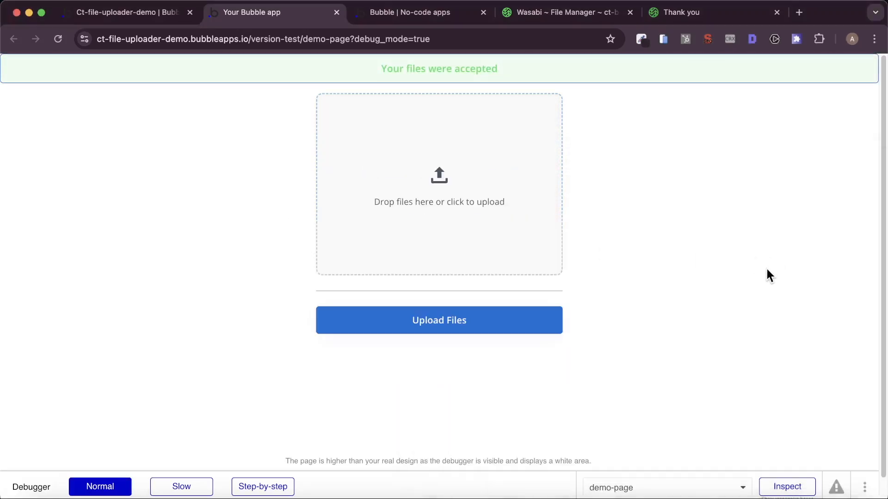
- Back in the Bubble editor, disable the two-action workflow that runs when CTFileDropzone A accepts files
{"action": "left_click", "coordinate": [134, 14]}
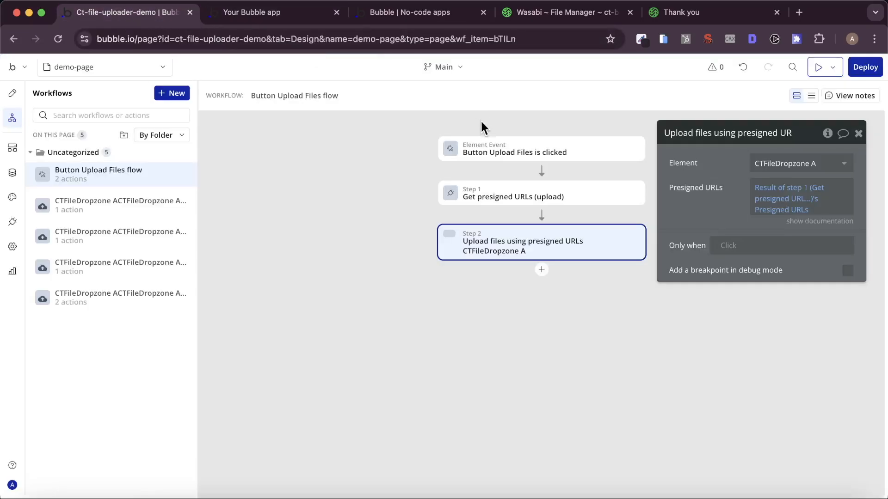
{"action": "left_click", "coordinate": [119, 299]}
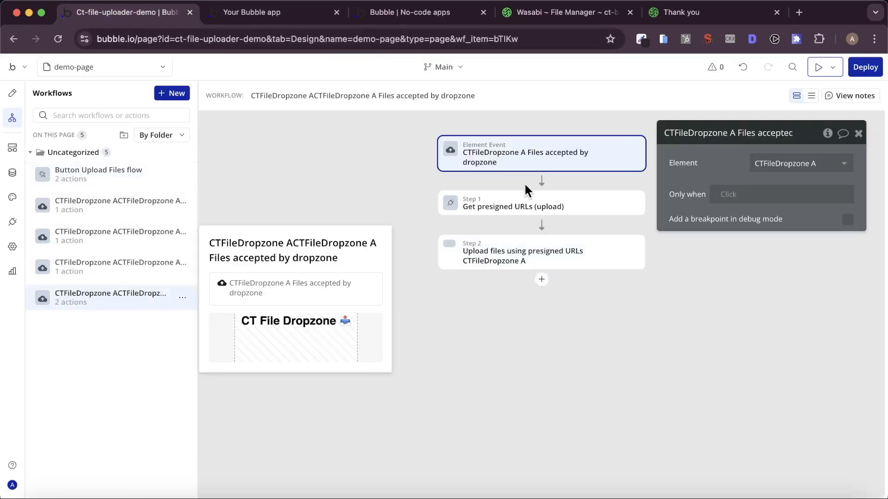
{"action": "left_click", "coordinate": [631, 157]}
{"action": "left_click", "coordinate": [177, 301]}
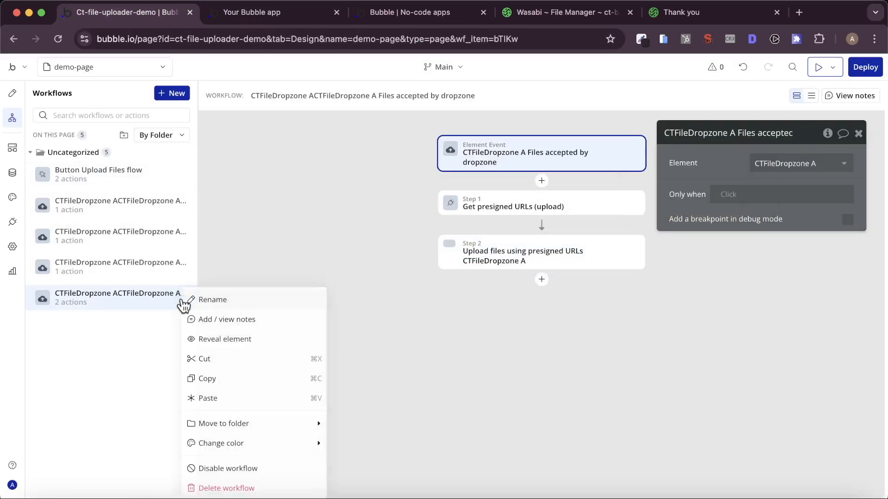
{"action": "left_click", "coordinate": [248, 472]}
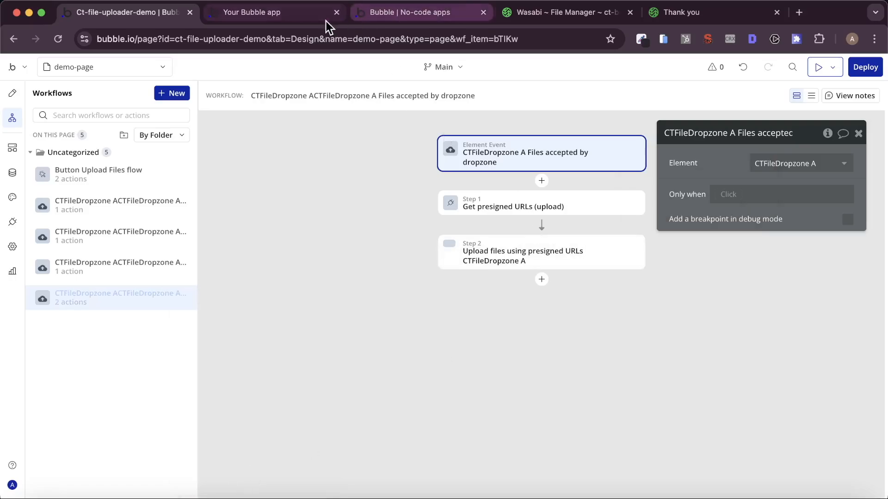
- Refresh the demo-page preview, add Demo PDF File.pdf, Demo Video.mp4 and Demo Zip File.zip to the dropzone, and upload them with Upload Files
{"action": "left_click", "coordinate": [305, 20]}
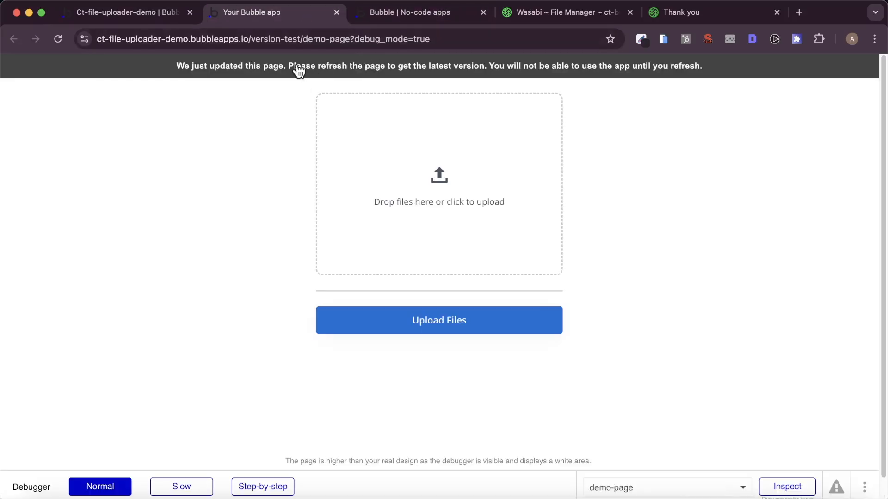
{"action": "left_click", "coordinate": [299, 69]}
{"action": "left_click", "coordinate": [34, 498]}
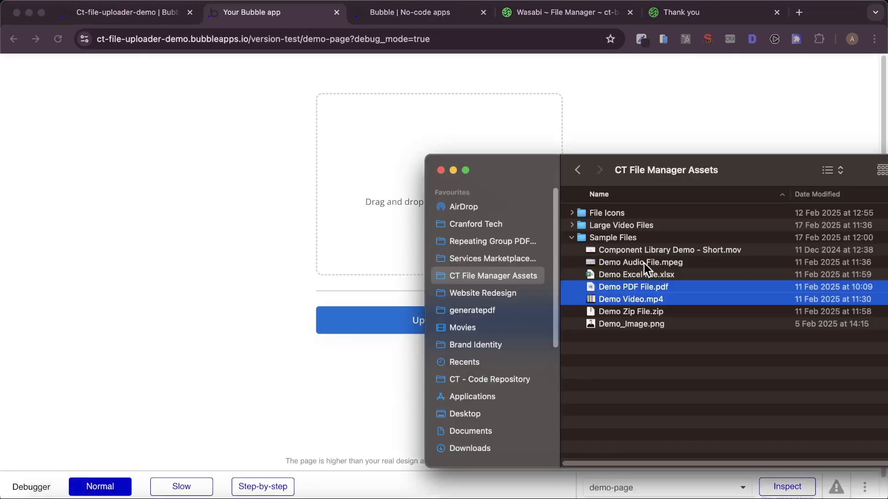
{"action": "left_click", "coordinate": [637, 313], "text": "shift"}
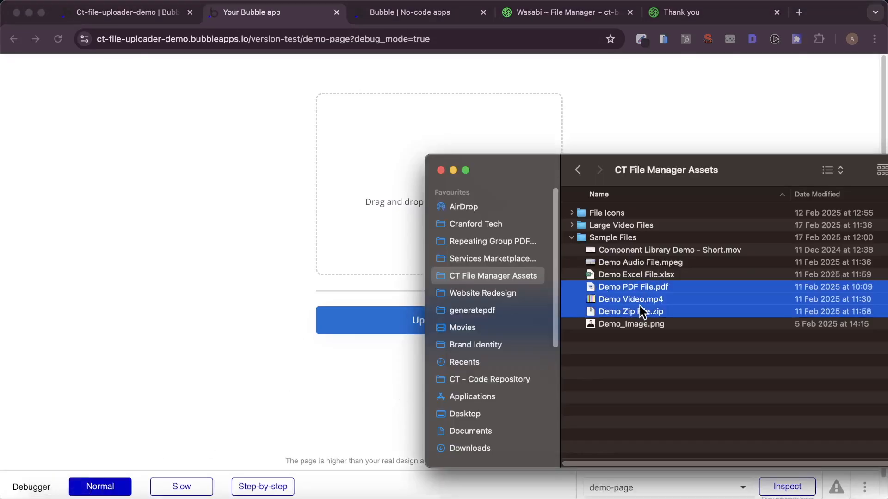
{"action": "left_click_drag", "start_coordinate": [639, 306], "coordinate": [404, 204]}
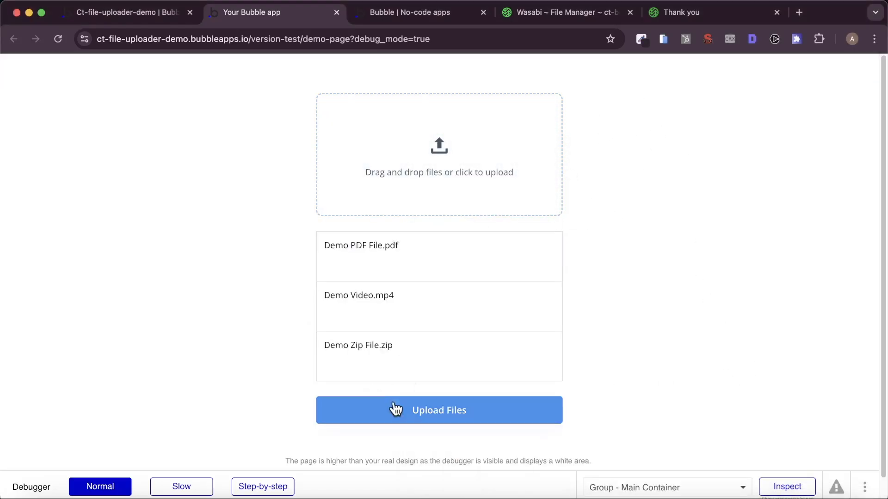
{"action": "left_click", "coordinate": [404, 413]}
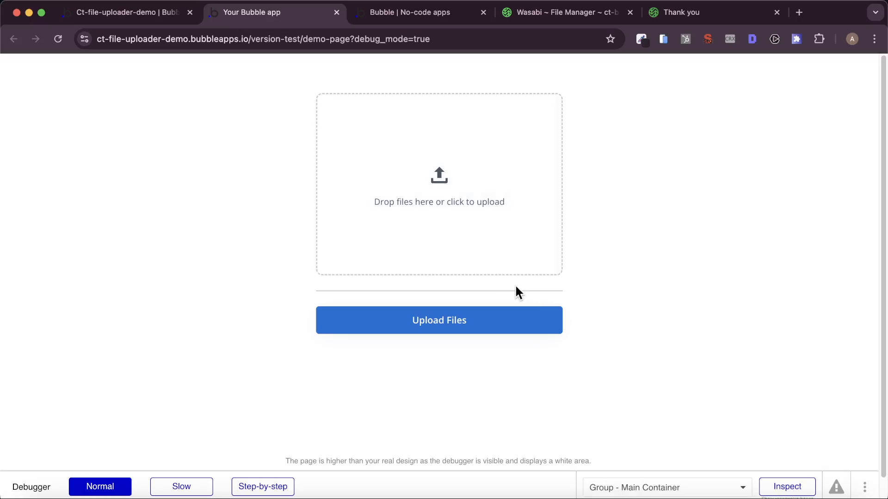
- Reload the ct-bucket-729hf object list in the Wasabi console and check for the uploaded files
{"action": "left_click", "coordinate": [565, 19]}
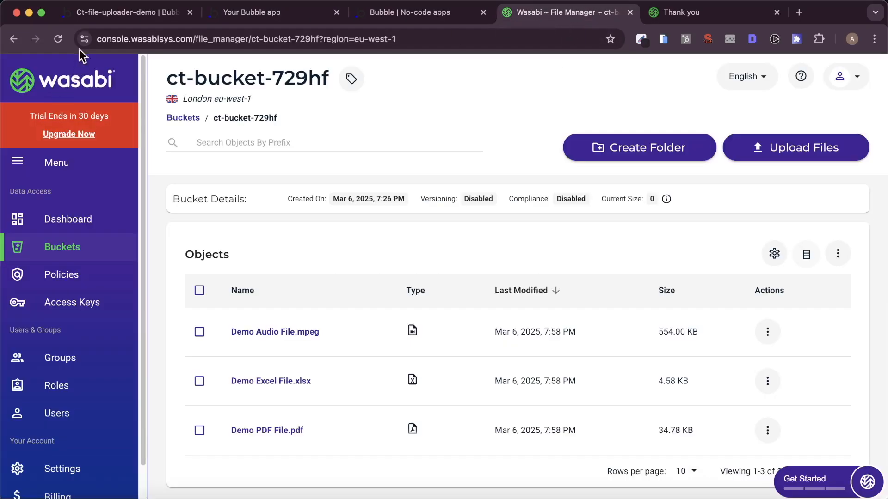
{"action": "left_click", "coordinate": [58, 39]}
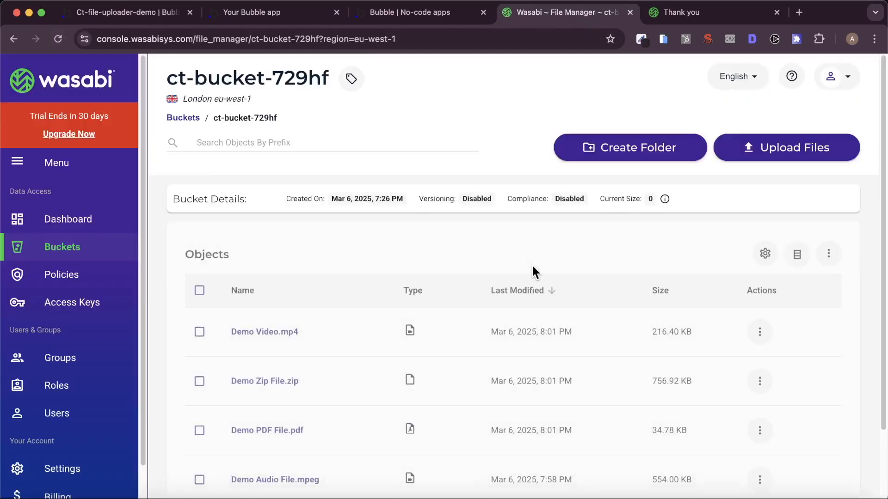
{"action": "scroll", "coordinate": [529, 264], "scroll_direction": "down", "scroll_amount": 3}
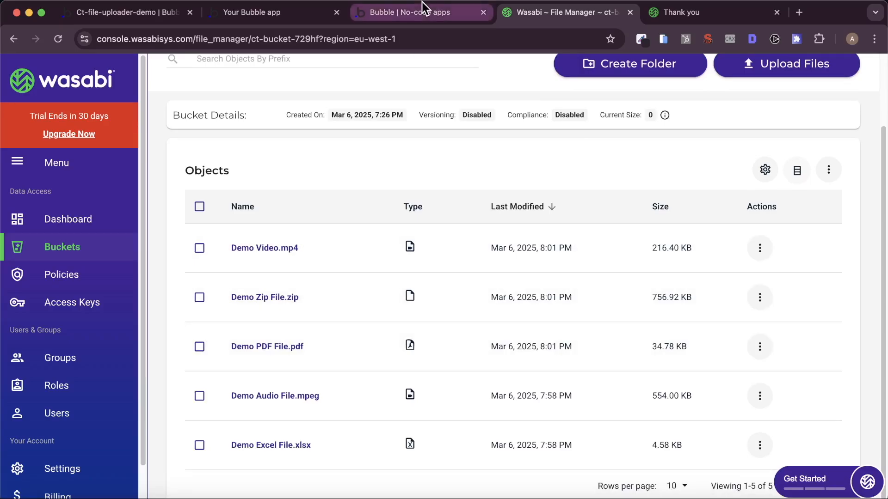
- Review the plugin demo page's instructions on trigger-based uploads, downloading files from Wasabi and warming server side actions
{"action": "left_click", "coordinate": [301, 17]}
{"action": "left_click", "coordinate": [360, 17]}
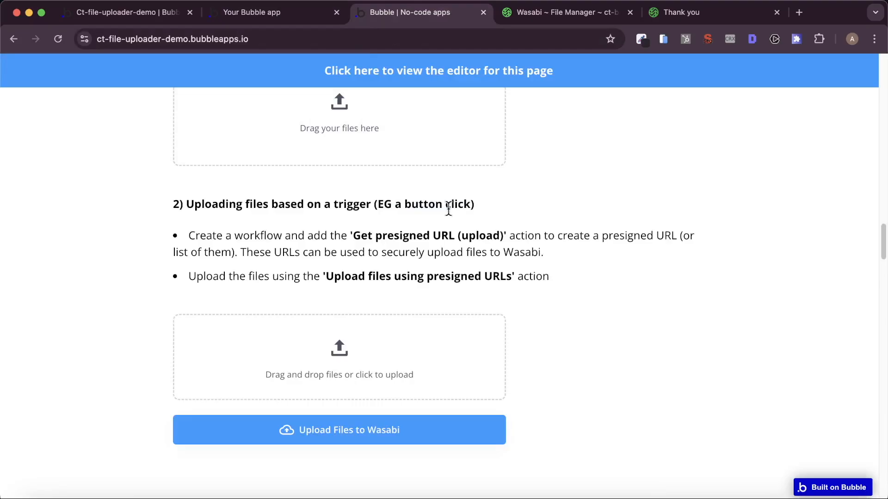
{"action": "scroll", "coordinate": [536, 210], "scroll_direction": "down", "scroll_amount": 2}
{"action": "scroll", "coordinate": [539, 209], "scroll_direction": "up", "scroll_amount": 5}
{"action": "scroll", "coordinate": [539, 211], "scroll_direction": "down", "scroll_amount": 3}
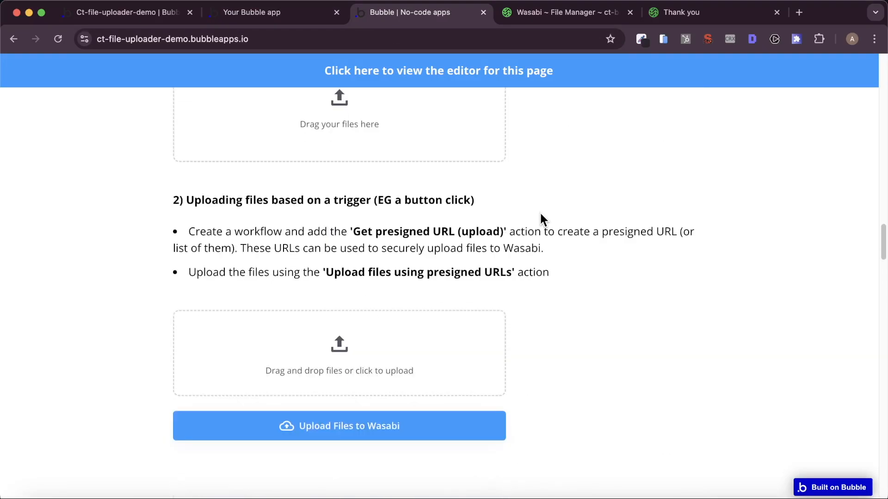
{"action": "scroll", "coordinate": [540, 217], "scroll_direction": "down", "scroll_amount": 4}
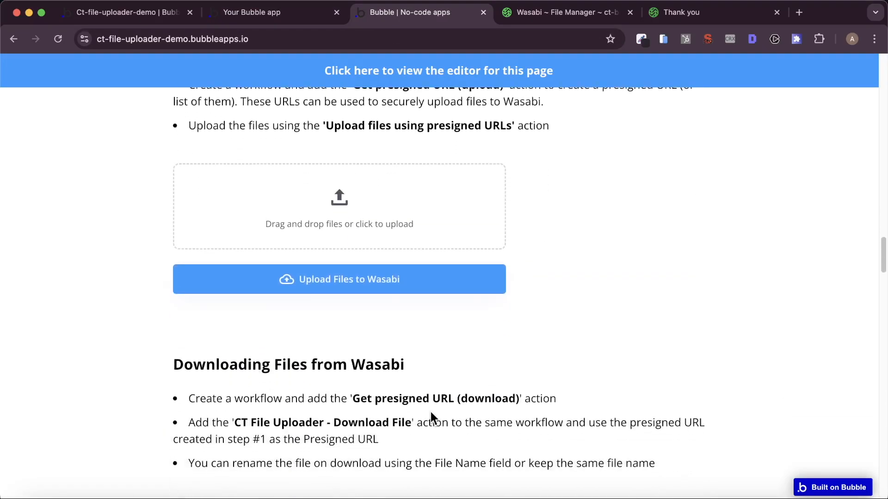
{"action": "scroll", "coordinate": [431, 412], "scroll_direction": "down", "scroll_amount": 15}
{"action": "scroll", "coordinate": [432, 416], "scroll_direction": "up", "scroll_amount": 3}
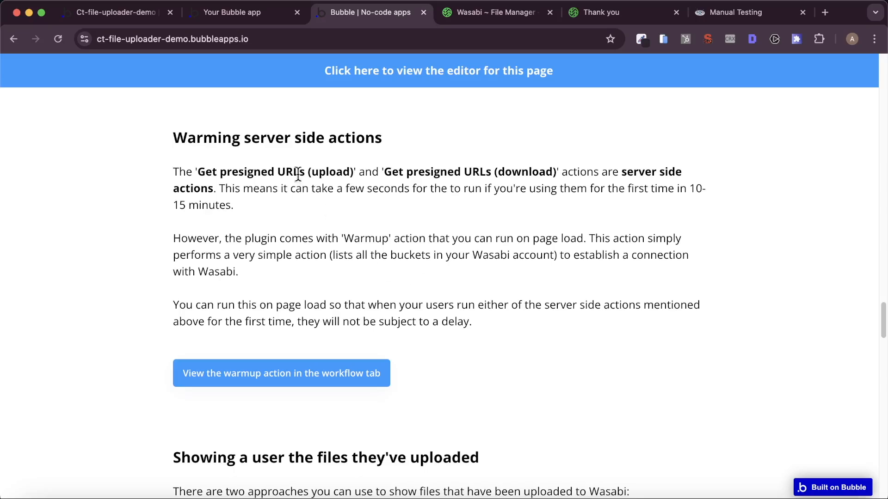
- Back in the Bubble editor, create a new demo-page workflow with the Page is loaded event
{"action": "left_click", "coordinate": [111, 12]}
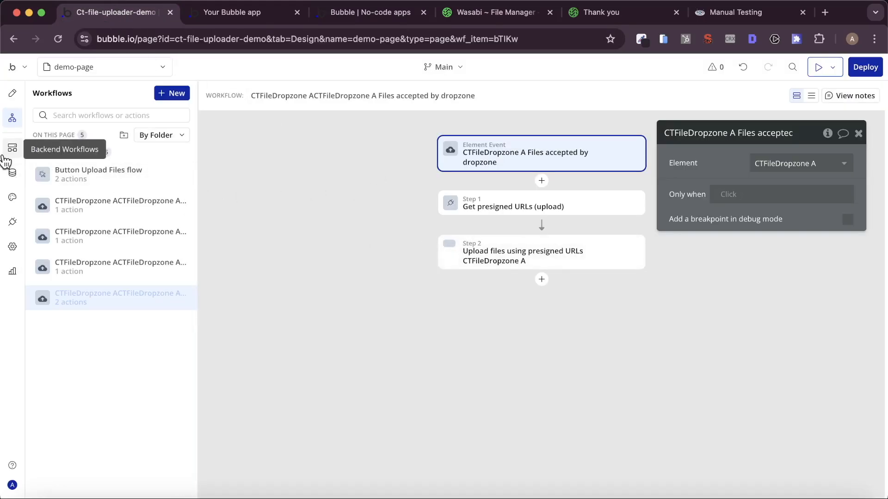
{"action": "left_click", "coordinate": [182, 154]}
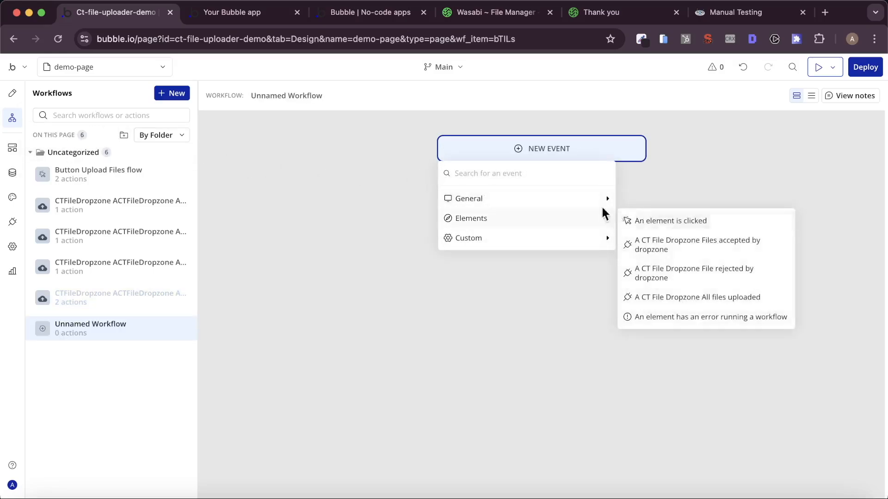
{"action": "mouse_move", "coordinate": [609, 200]}
{"action": "left_click", "coordinate": [669, 240]}
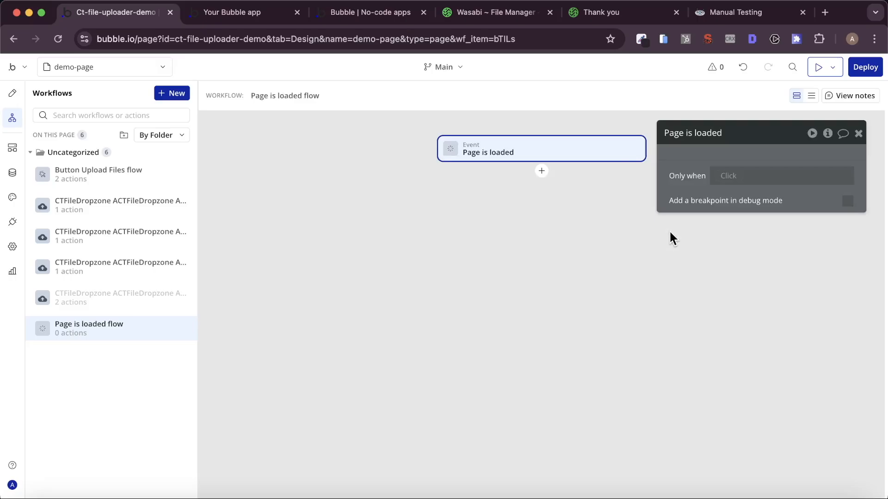
- Add the Warmup - Wasabi plugin action to the Page is loaded workflow
{"action": "left_click", "coordinate": [540, 172]}
{"action": "mouse_move", "coordinate": [595, 339]}
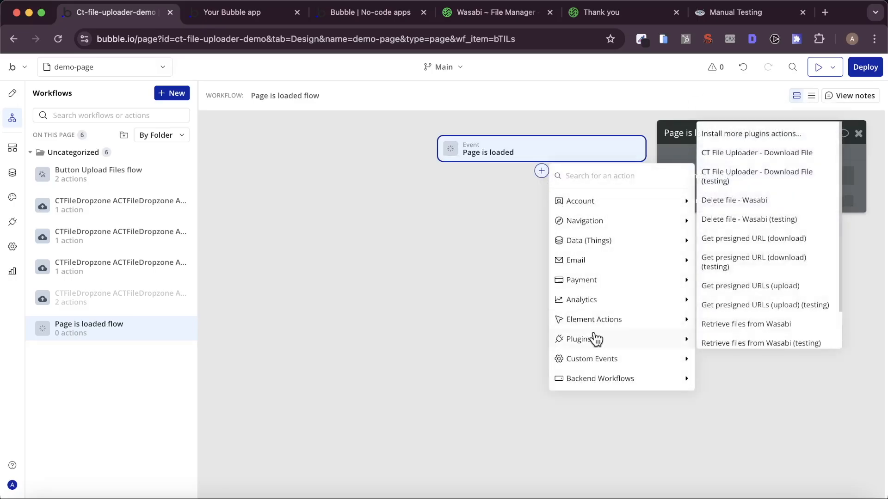
{"action": "scroll", "coordinate": [758, 323], "scroll_direction": "down", "scroll_amount": 2}
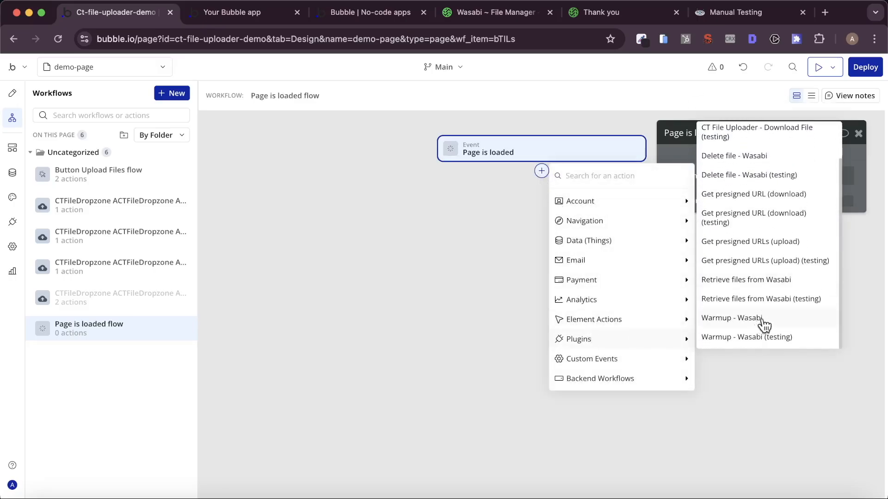
{"action": "left_click", "coordinate": [782, 318]}
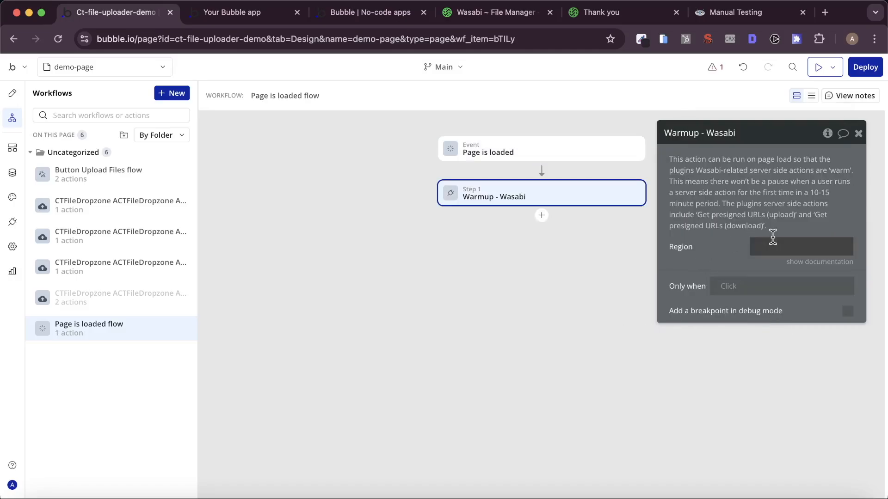
- Copy the region eu-west-1 from ct-bucket-729hf in the Wasabi console into the Warmup - Wasabi action's Region
{"action": "left_click", "coordinate": [487, 21]}
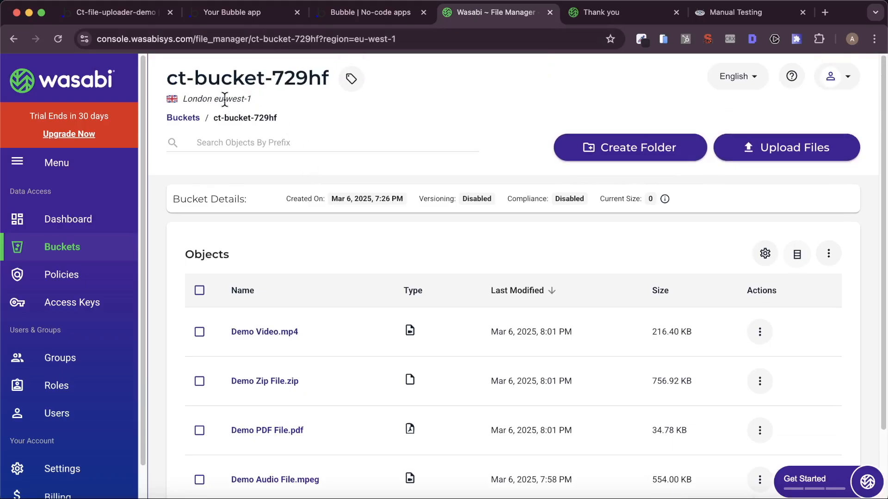
{"action": "mouse_move", "coordinate": [215, 98]}
{"action": "left_mouse_down"}
{"action": "mouse_move", "coordinate": [250, 97]}
{"action": "mouse_move", "coordinate": [217, 99]}
{"action": "left_mouse_up"}
{"action": "key", "text": "super+c"}
{"action": "left_click", "coordinate": [254, 100]}
{"action": "left_click", "coordinate": [97, 21]}
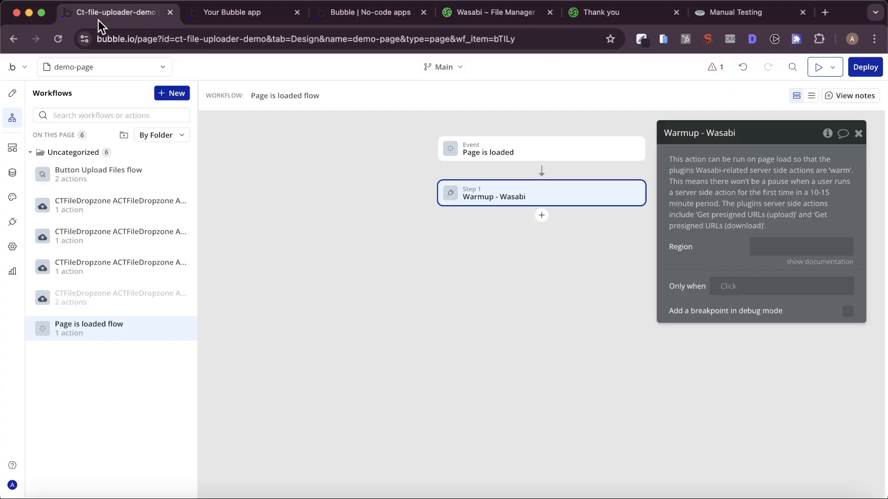
{"action": "left_click", "coordinate": [761, 250]}
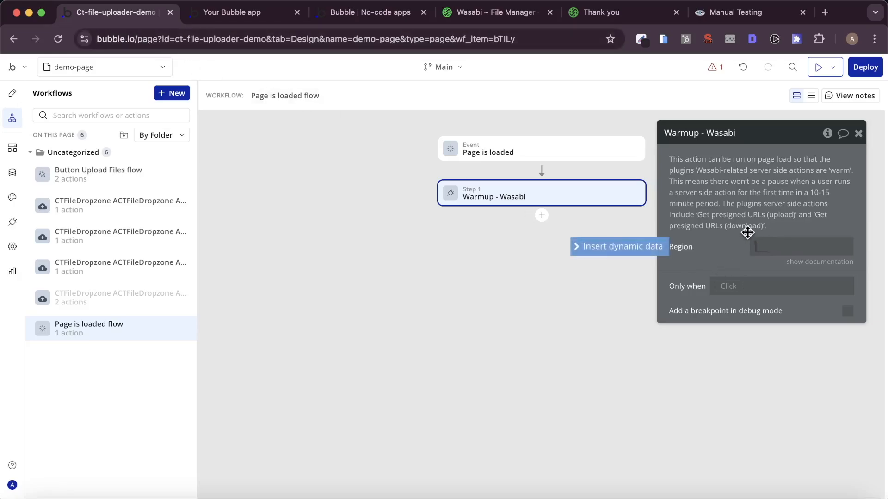
{"action": "key", "text": "super+v"}
{"action": "left_click", "coordinate": [778, 252]}
{"action": "key", "text": "super+v"}
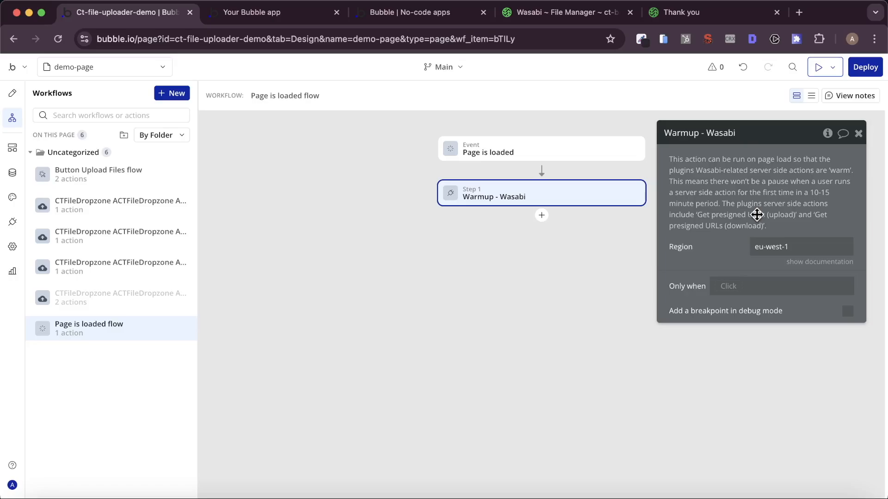
- Switch to the demo-page preview and refresh it to load the latest version
{"action": "left_click", "coordinate": [247, 12]}
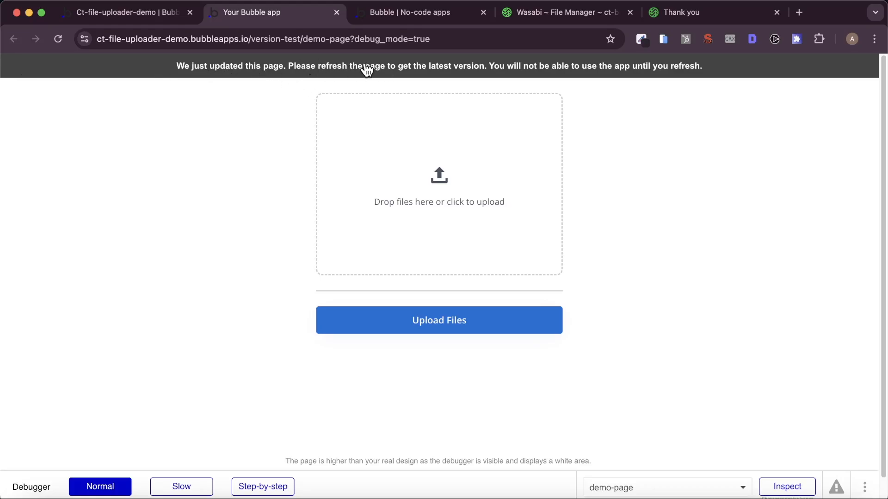
{"action": "left_click", "coordinate": [488, 79]}
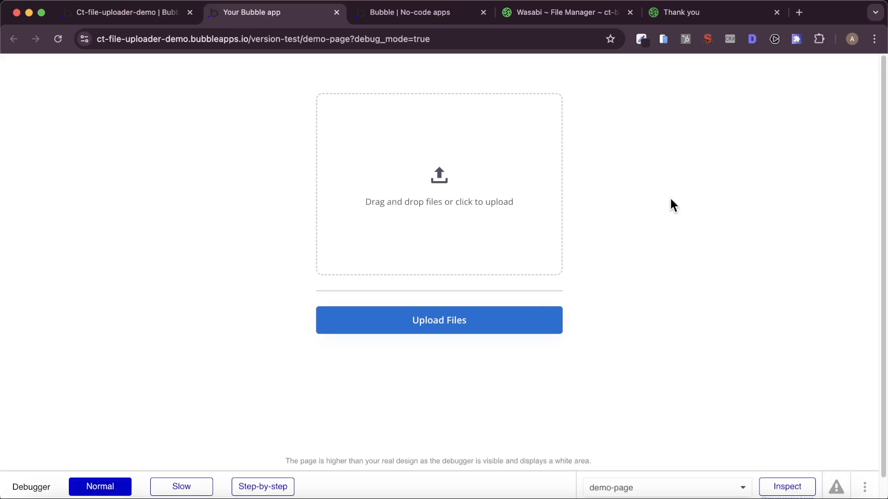
- Review the plugin demo page's sections on downloading files, warming server side actions, deleting files from Wasabi and file upload progress
{"action": "left_click", "coordinate": [416, 21]}
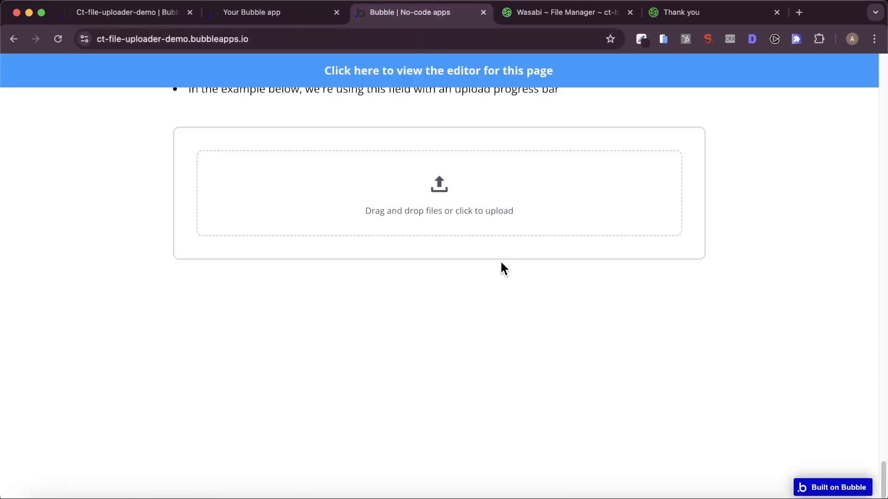
{"action": "scroll", "coordinate": [501, 268], "scroll_direction": "up", "scroll_amount": 20}
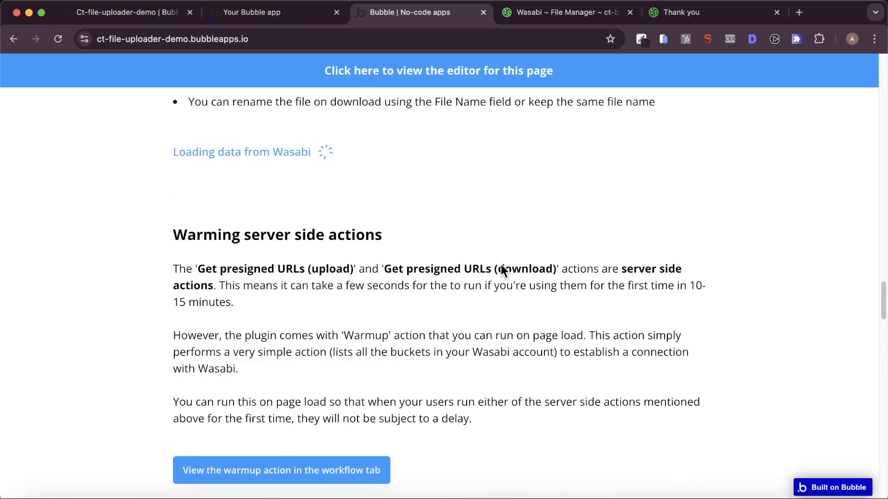
{"action": "scroll", "coordinate": [248, 238], "scroll_direction": "up", "scroll_amount": 7}
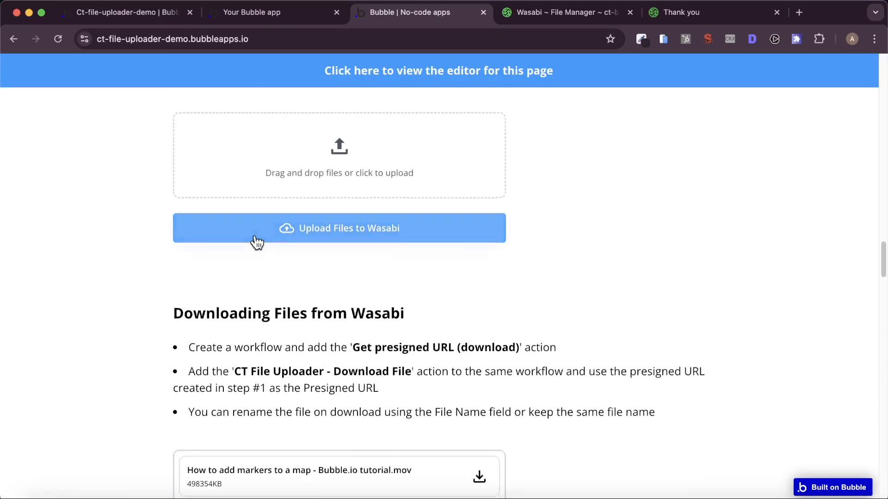
{"action": "scroll", "coordinate": [257, 242], "scroll_direction": "down", "scroll_amount": 3}
{"action": "scroll", "coordinate": [232, 222], "scroll_direction": "down", "scroll_amount": 1}
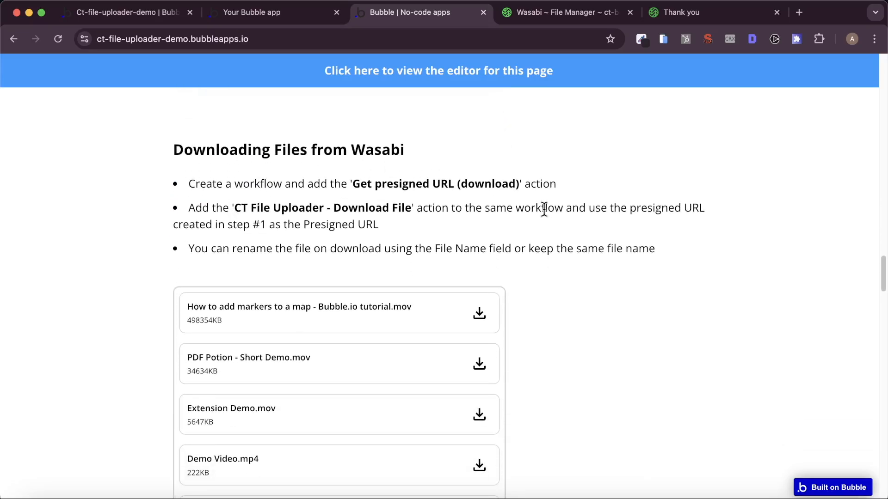
{"action": "scroll", "coordinate": [575, 246], "scroll_direction": "down", "scroll_amount": 10}
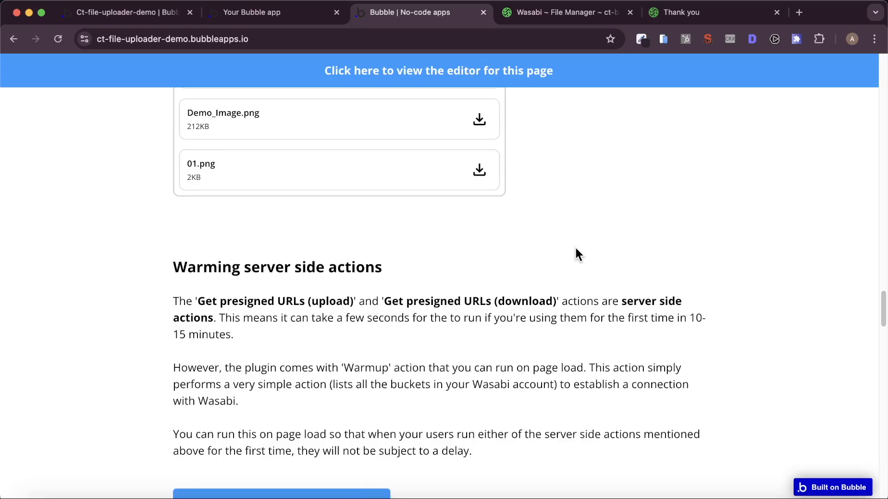
{"action": "scroll", "coordinate": [575, 253], "scroll_direction": "down", "scroll_amount": 15}
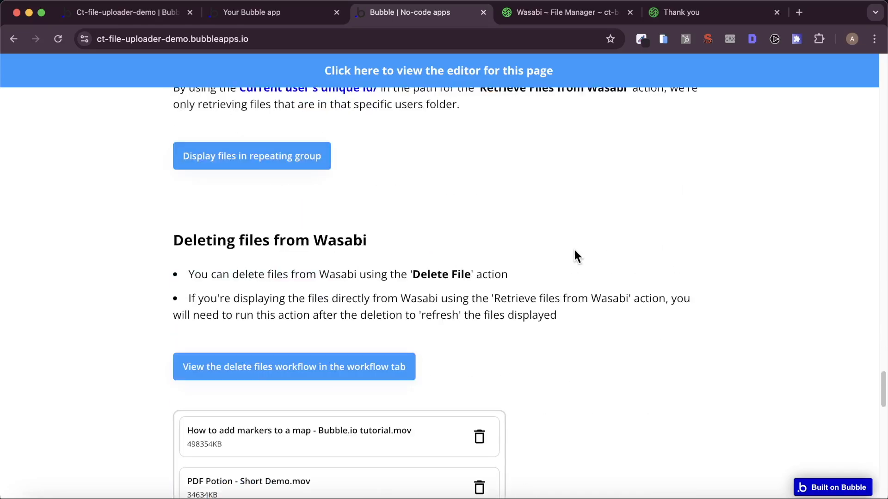
{"action": "scroll", "coordinate": [574, 250], "scroll_direction": "down", "scroll_amount": 8}
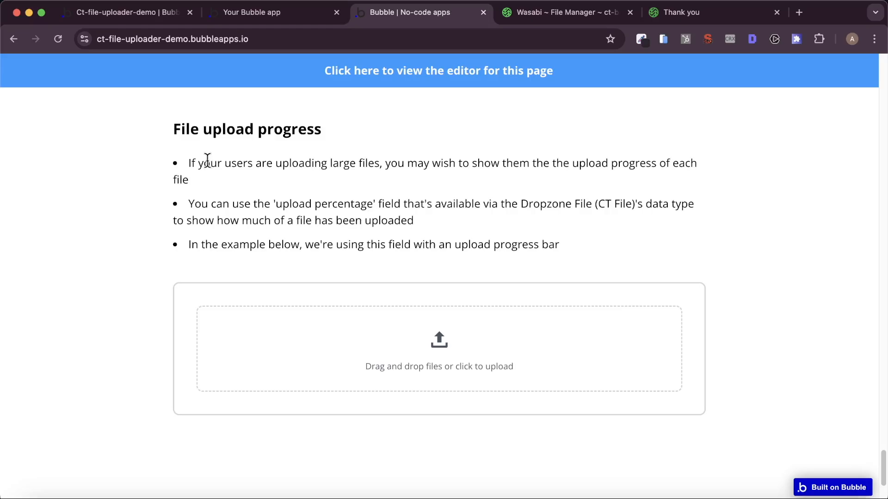
- Upload Component Library Demo - Short.mov through the File upload progress dropzone and watch its progress bar
{"action": "left_click", "coordinate": [34, 493]}
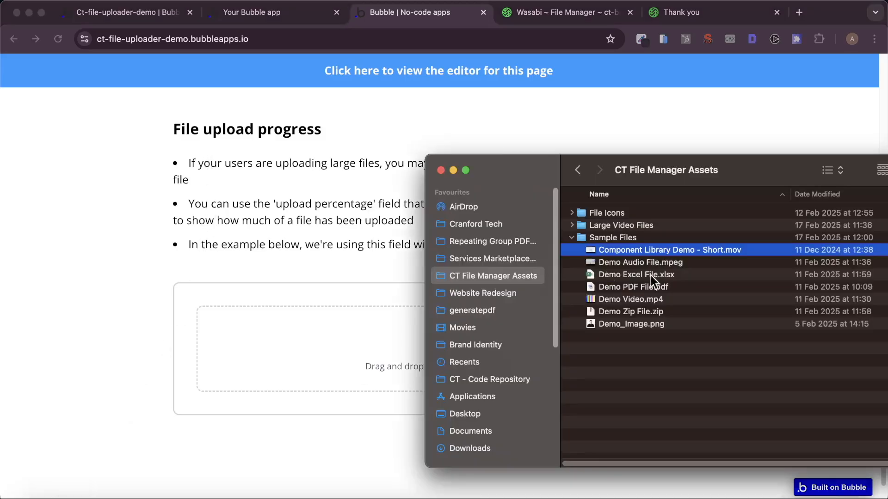
{"action": "left_click_drag", "start_coordinate": [680, 251], "coordinate": [389, 323]}
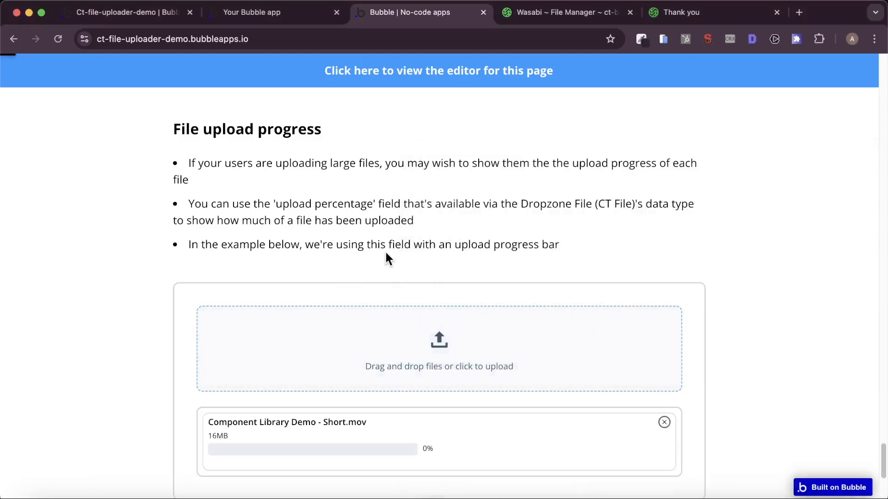
{"action": "scroll", "coordinate": [382, 235], "scroll_direction": "down", "scroll_amount": 2}
{"action": "scroll", "coordinate": [359, 376], "scroll_direction": "down", "scroll_amount": 2}
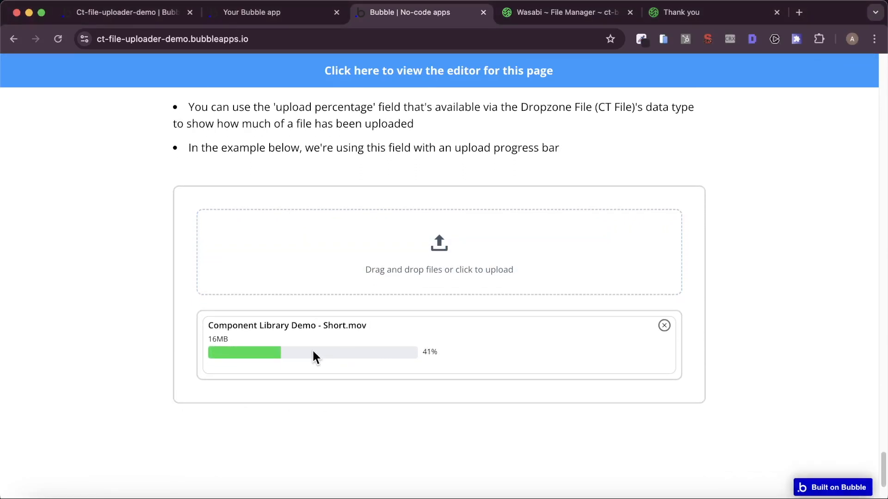
{"action": "scroll", "coordinate": [360, 351], "scroll_direction": "up", "scroll_amount": 2}
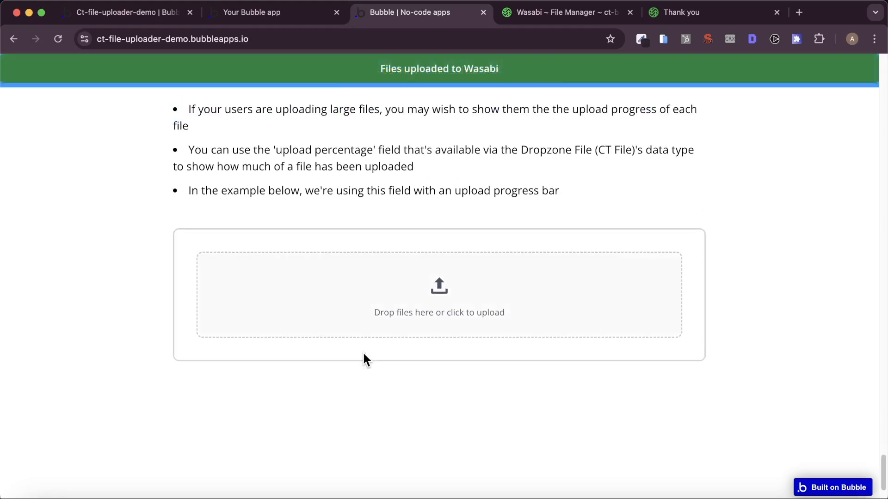
- Back in the Bubble editor, open the index page's design and locate the File upload progress example
{"action": "left_click", "coordinate": [115, 21]}
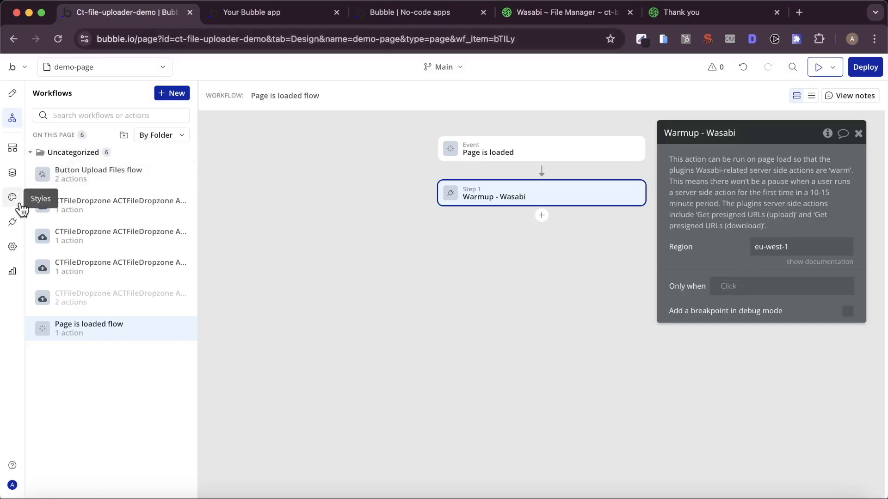
{"action": "left_click", "coordinate": [13, 93]}
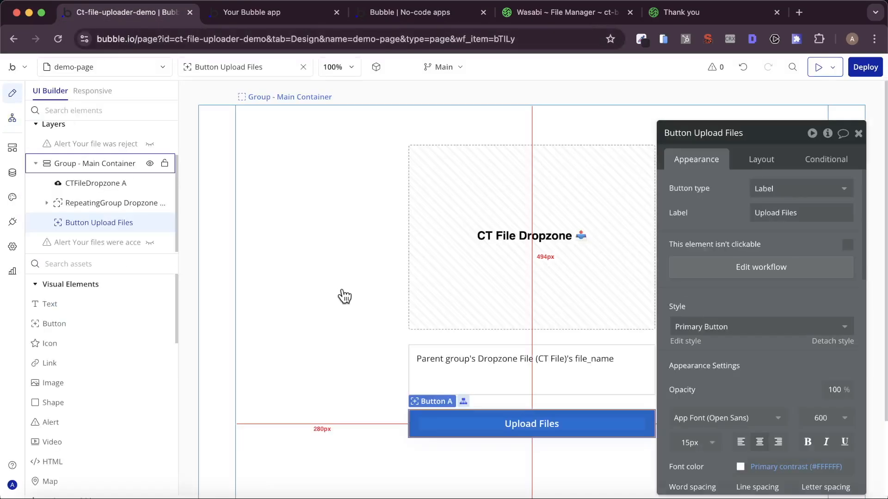
{"action": "left_click", "coordinate": [106, 71]}
{"action": "left_click", "coordinate": [92, 116]}
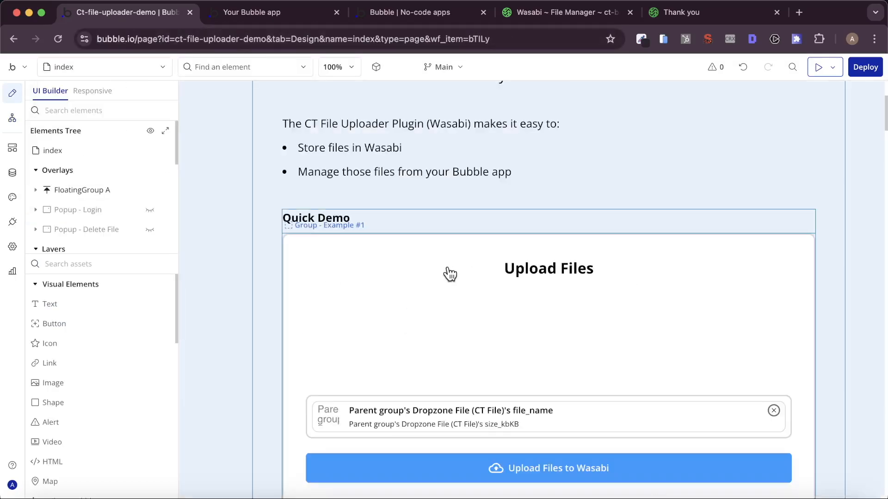
{"action": "scroll", "coordinate": [448, 270], "scroll_direction": "down", "scroll_amount": 15}
{"action": "scroll", "coordinate": [449, 273], "scroll_direction": "down", "scroll_amount": 20}
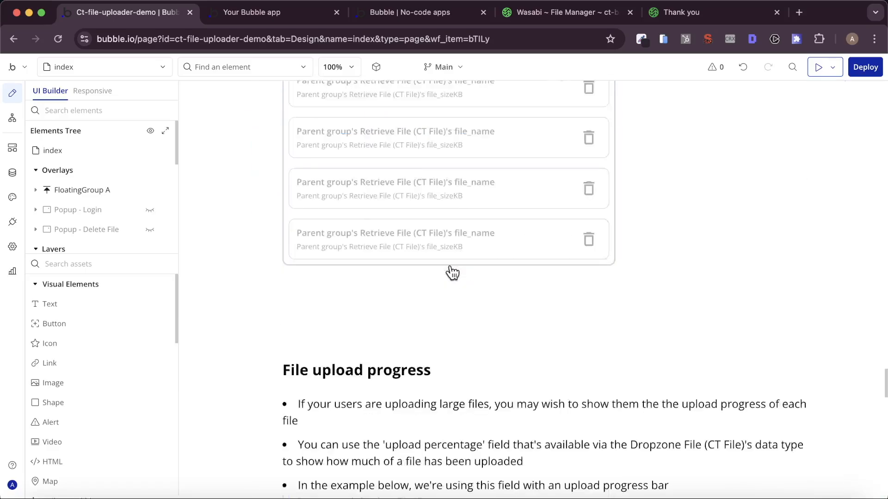
{"action": "scroll", "coordinate": [449, 273], "scroll_direction": "up", "scroll_amount": 6}
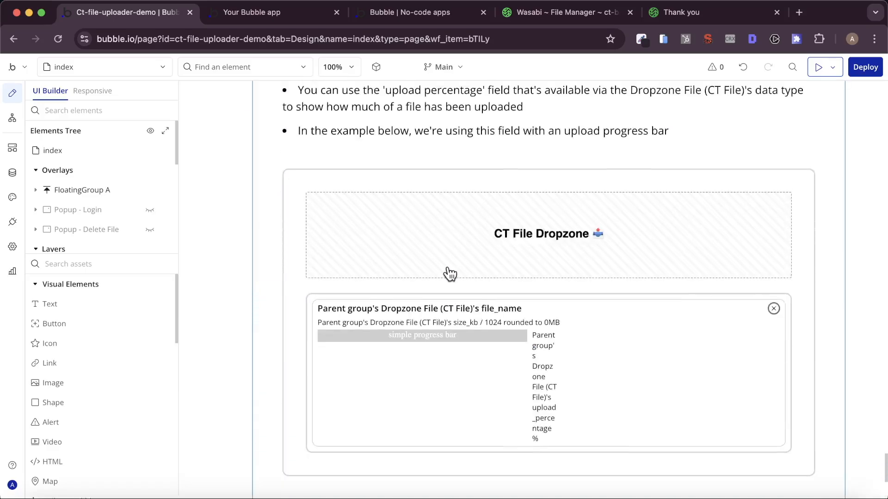
{"action": "scroll", "coordinate": [450, 273], "scroll_direction": "down", "scroll_amount": 1}
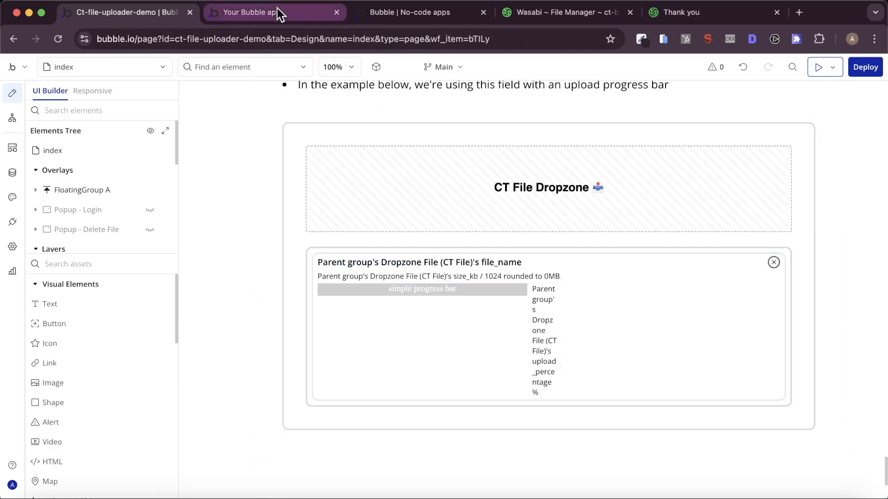
- Inspect the Dropzone File group, upload percentage text and simple progress bar settings in the upload progress example
{"action": "left_click", "coordinate": [405, 279]}
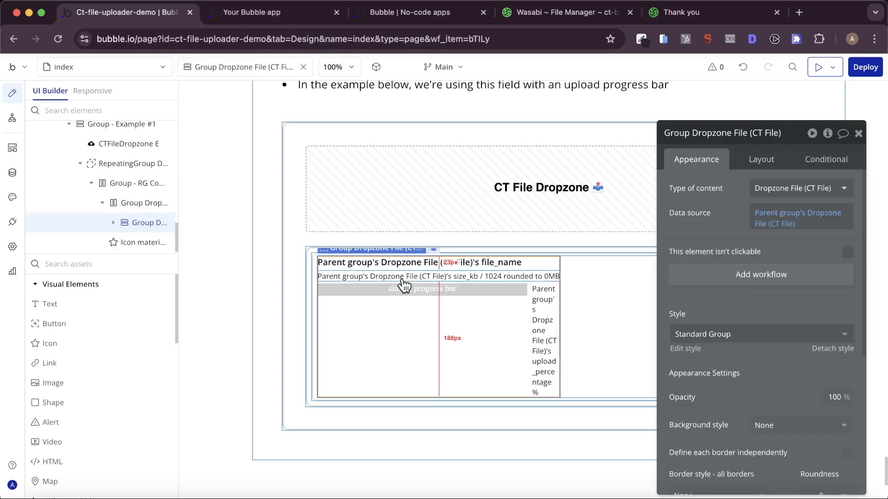
{"action": "left_click", "coordinate": [550, 330]}
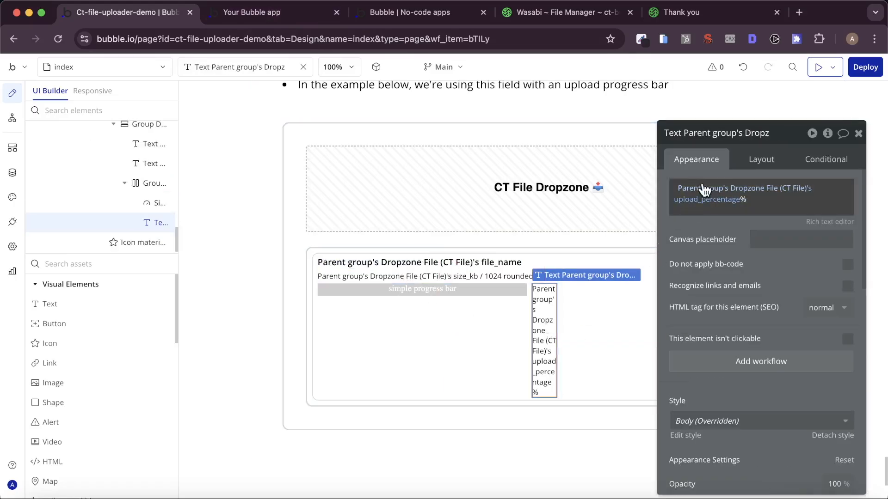
{"action": "mouse_move", "coordinate": [721, 189]}
{"action": "left_click", "coordinate": [425, 296]}
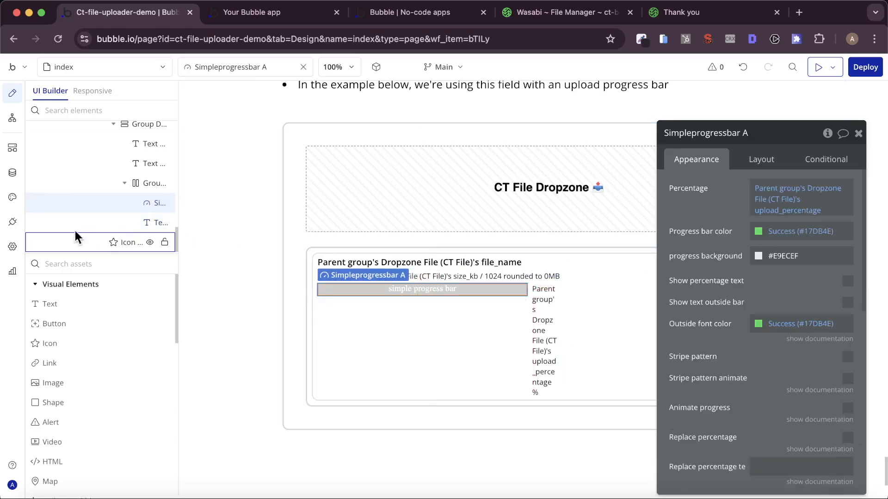
- Check the Simple Progress Bar entry among the installed plugins, and return to the progress bar and percentage text in the index design
{"action": "left_click", "coordinate": [37, 224]}
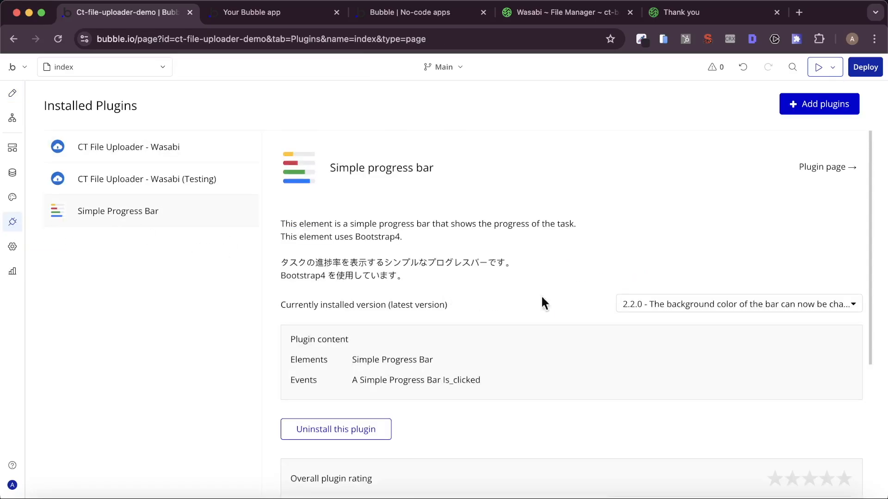
{"action": "left_click", "coordinate": [12, 93]}
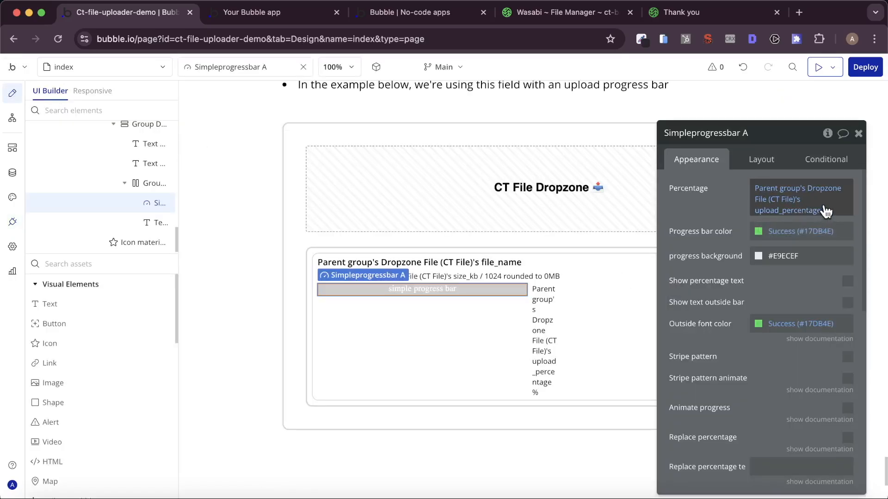
{"action": "left_click", "coordinate": [551, 313]}
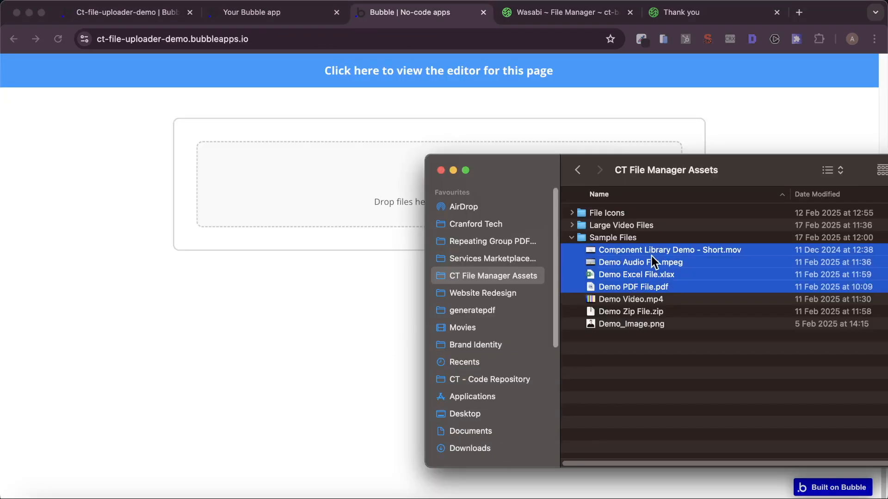
- On the plugin demo page, upload Component Library Demo - Short.mov, Demo Audio File.mpeg and Demo Excel File.xlsx through the upload progress dropzone
{"action": "left_click", "coordinate": [651, 272], "text": "shift"}
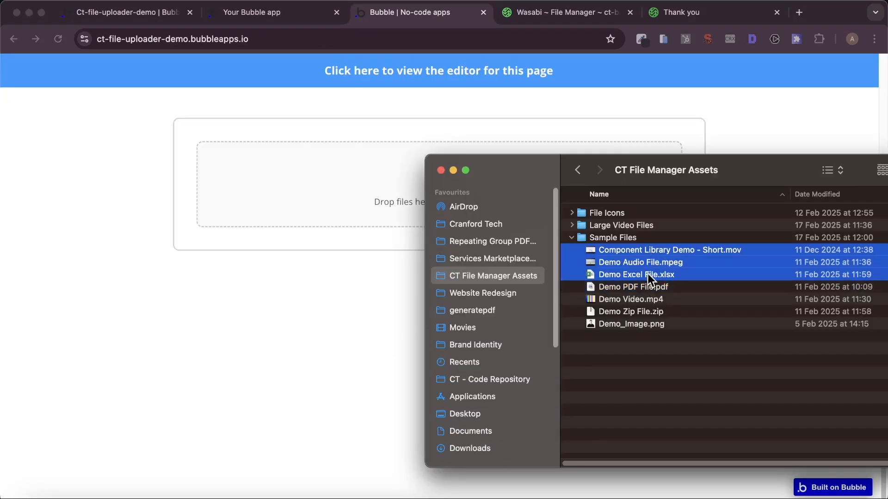
{"action": "left_click_drag", "start_coordinate": [647, 274], "coordinate": [267, 175]}
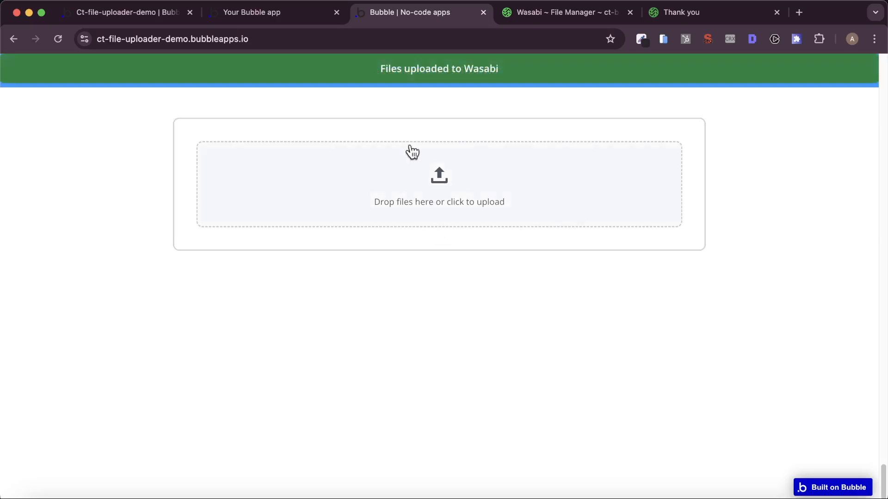
{"action": "scroll", "coordinate": [454, 243], "scroll_direction": "up", "scroll_amount": 1}
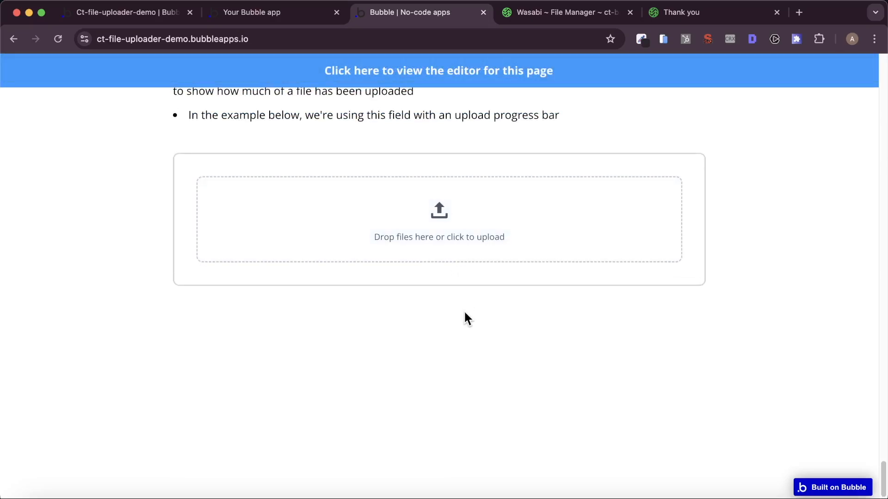
- Look through the plugin demo page to the Downloading Files from Wasabi section and review its instructions and file list
{"action": "scroll", "coordinate": [475, 332], "scroll_direction": "up", "scroll_amount": 10}
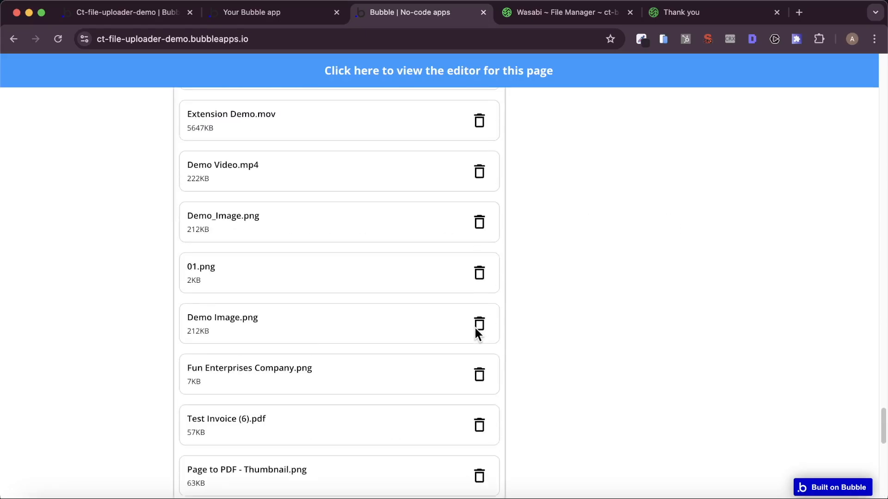
{"action": "scroll", "coordinate": [476, 333], "scroll_direction": "up", "scroll_amount": 10}
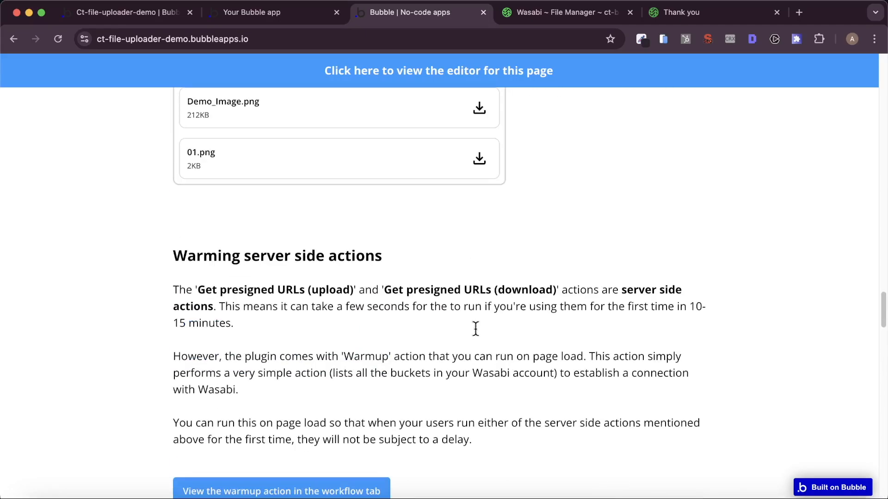
{"action": "scroll", "coordinate": [475, 327], "scroll_direction": "up", "scroll_amount": 10}
{"action": "scroll", "coordinate": [476, 330], "scroll_direction": "down", "scroll_amount": 5}
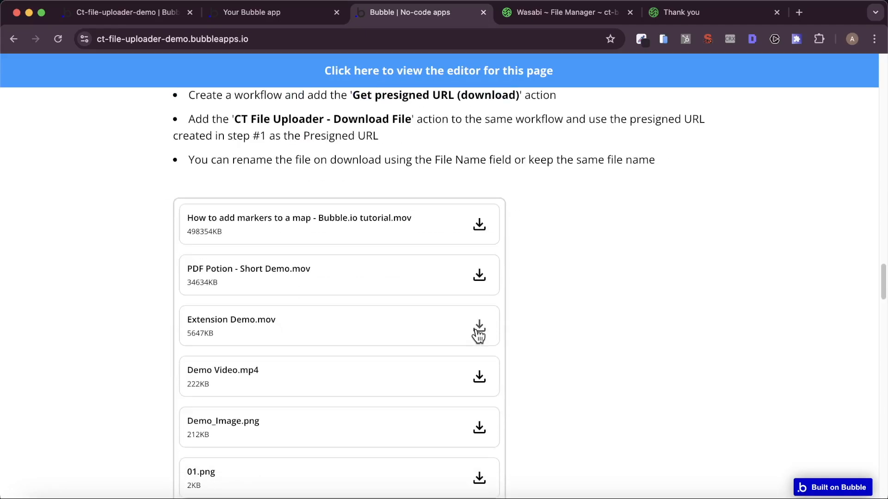
{"action": "scroll", "coordinate": [479, 335], "scroll_direction": "up", "scroll_amount": 2}
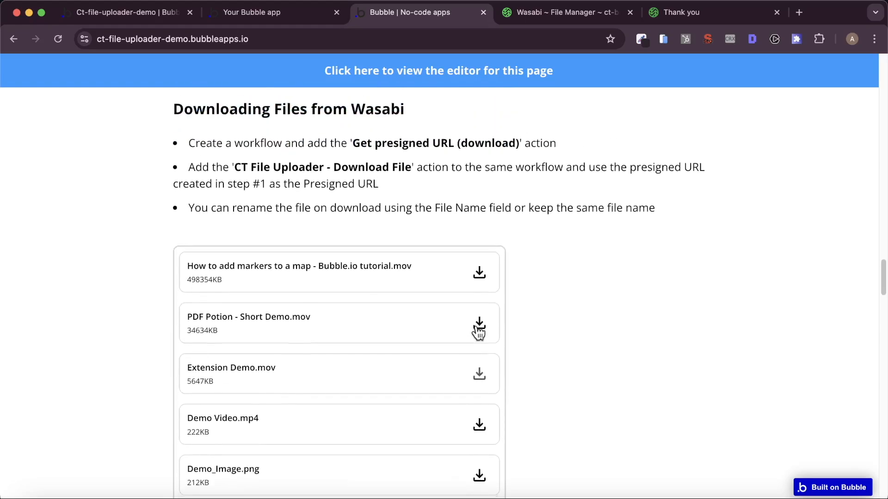
{"action": "scroll", "coordinate": [273, 266], "scroll_direction": "down", "scroll_amount": 1}
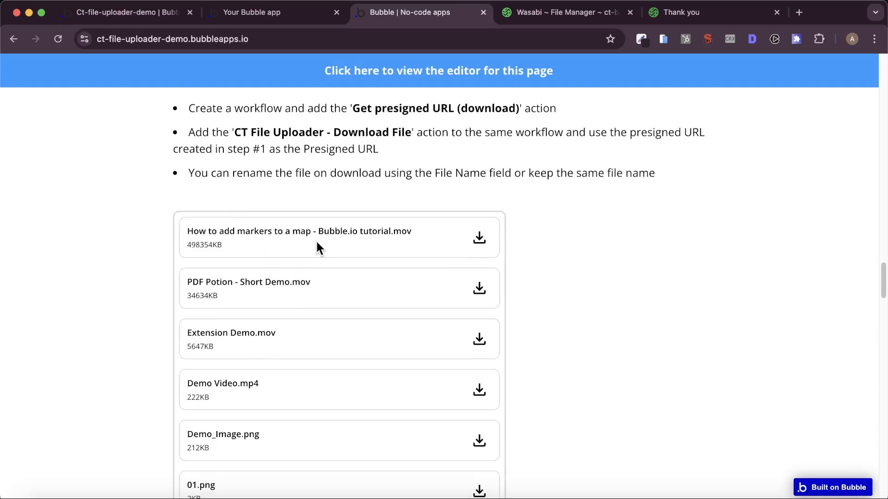
{"action": "scroll", "coordinate": [317, 242], "scroll_direction": "up", "scroll_amount": 1}
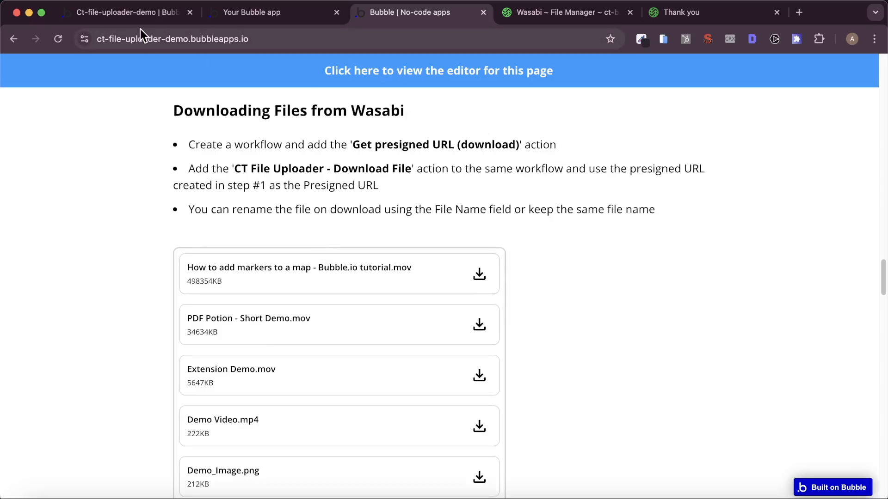
- Back in the Bubble editor, open the design of demo-page at its file list and Upload Files button
{"action": "left_click", "coordinate": [124, 18]}
{"action": "left_click", "coordinate": [80, 72]}
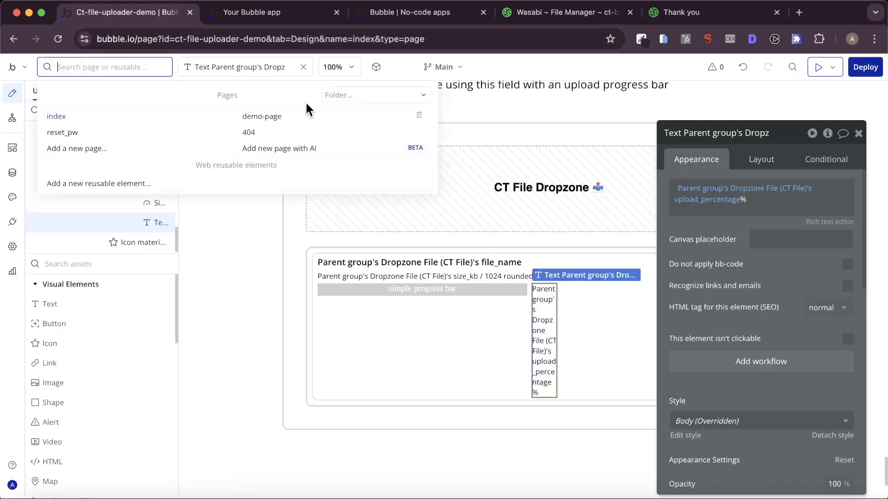
{"action": "left_click", "coordinate": [329, 119]}
{"action": "scroll", "coordinate": [491, 239], "scroll_direction": "down", "scroll_amount": 1}
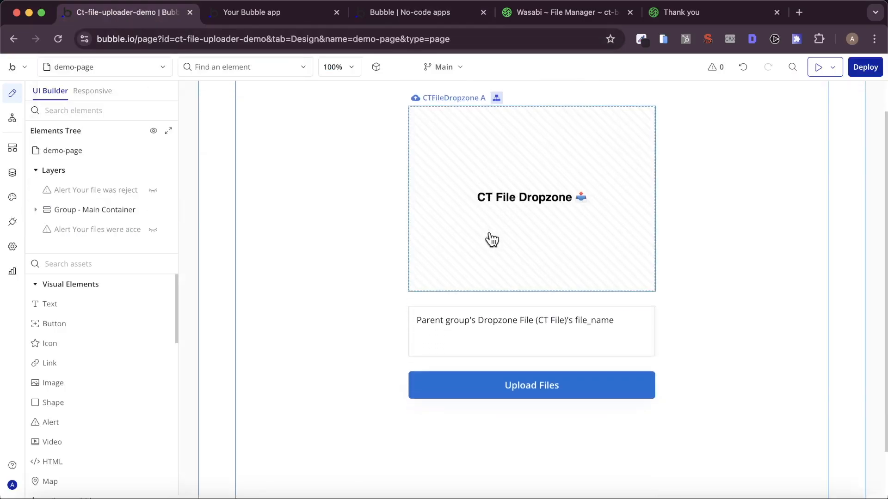
{"action": "scroll", "coordinate": [491, 239], "scroll_direction": "down", "scroll_amount": 3}
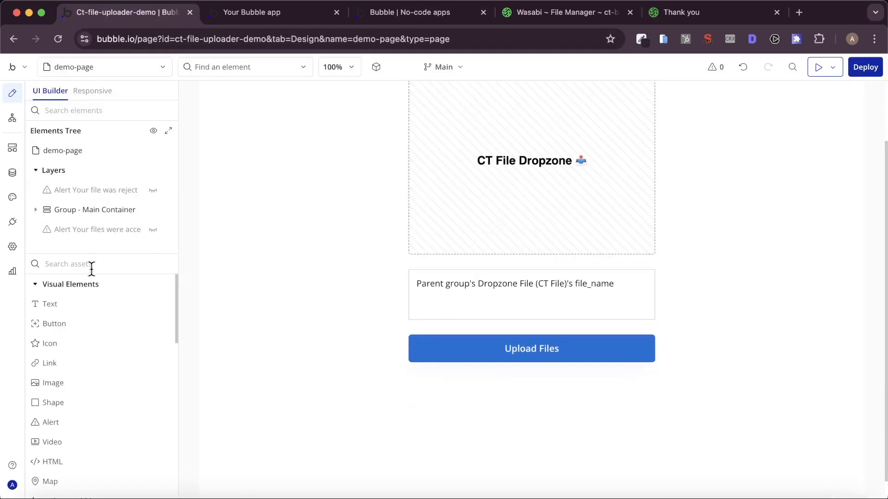
{"action": "left_click", "coordinate": [482, 312]}
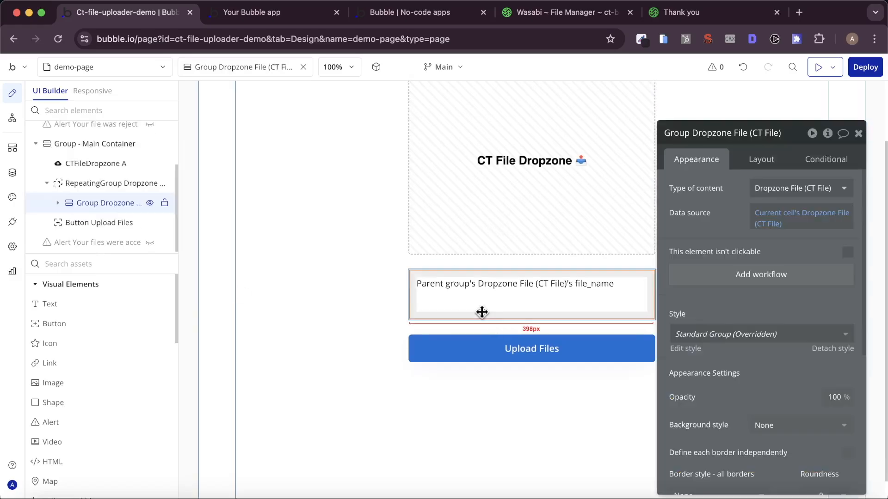
{"action": "scroll", "coordinate": [479, 294], "scroll_direction": "down", "scroll_amount": 2}
{"action": "left_click", "coordinate": [497, 366]}
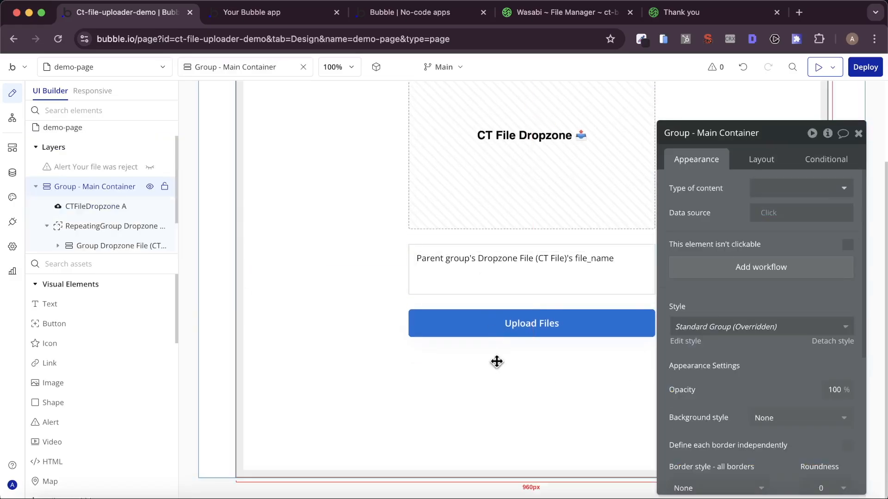
{"action": "left_click", "coordinate": [497, 362]}
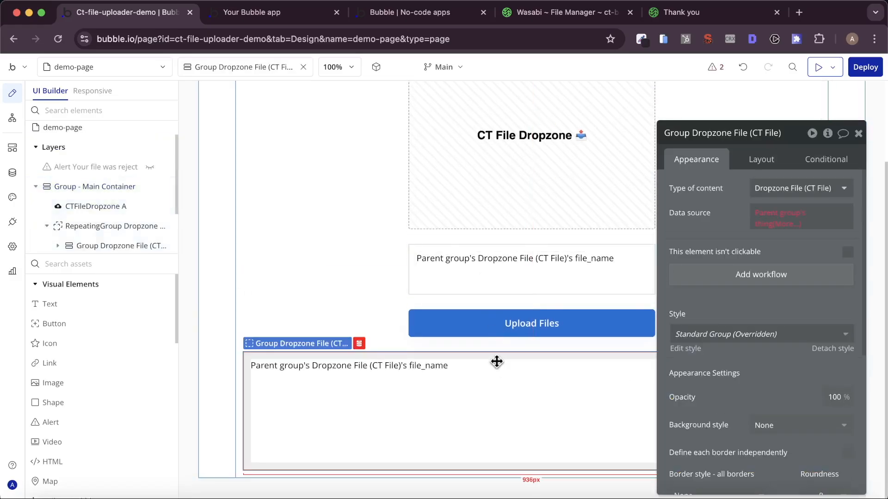
{"action": "right_click", "coordinate": [819, 223]}
{"action": "left_click", "coordinate": [818, 223]}
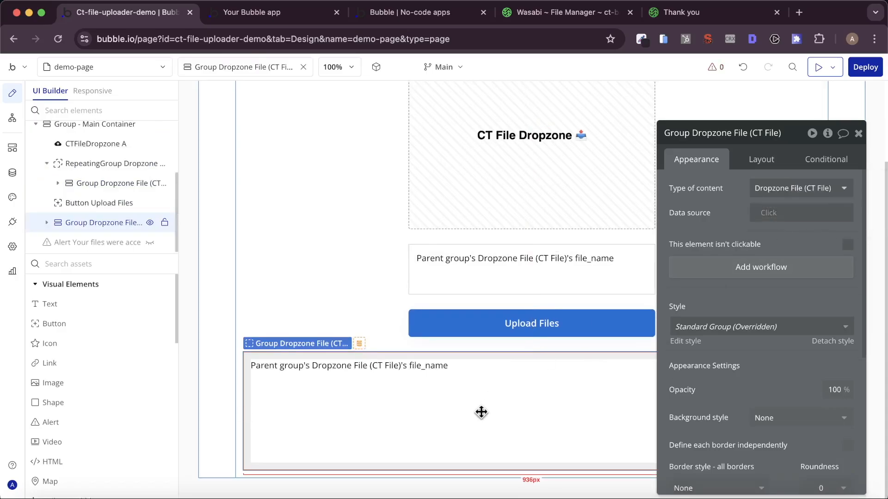
{"action": "key", "text": "Delete"}
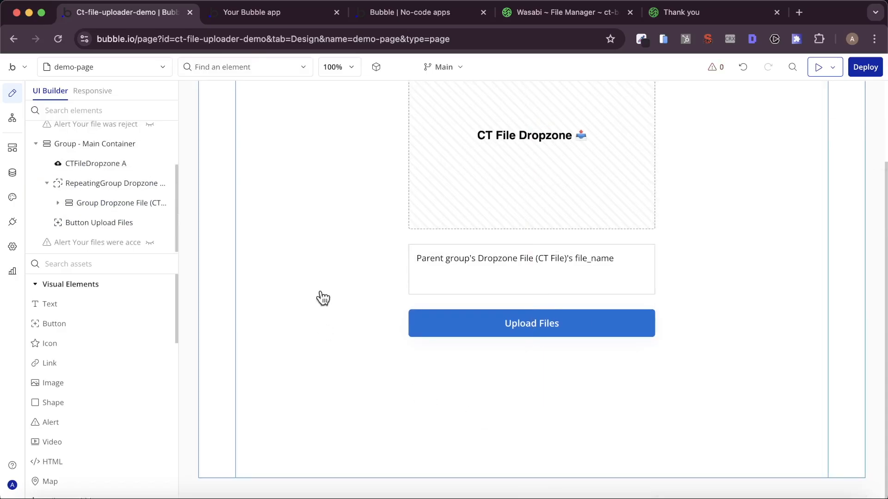
- Paste a copy of the Dropzone File repeating group into Group - Main Container and clear the copy's data source
{"action": "left_click", "coordinate": [95, 184]}
{"action": "right_click", "coordinate": [94, 187]}
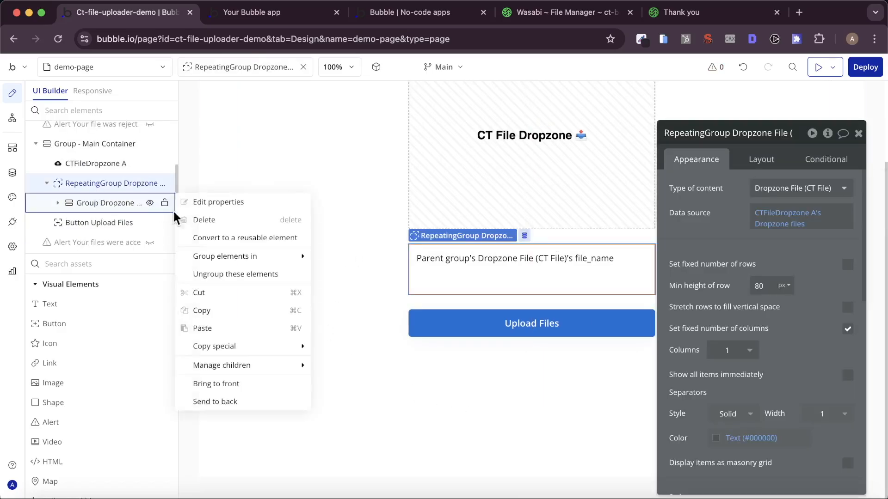
{"action": "left_click", "coordinate": [224, 312]}
{"action": "left_click", "coordinate": [371, 431]}
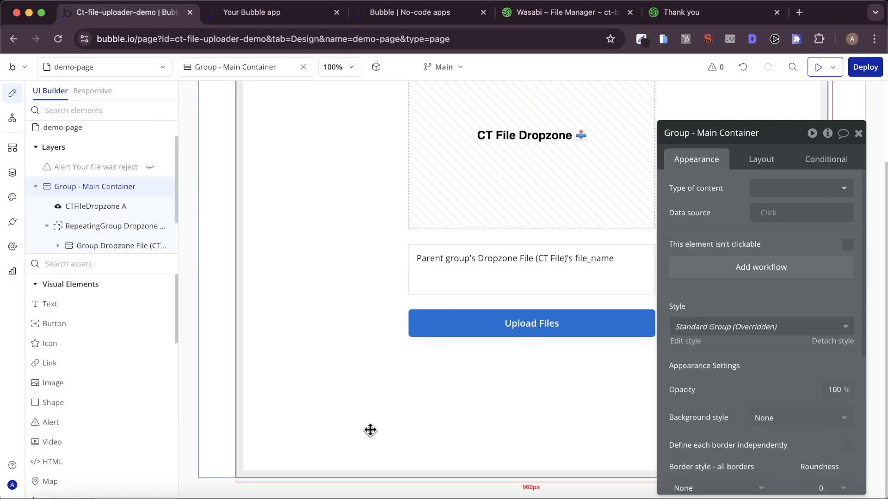
{"action": "right_click", "coordinate": [370, 431]}
{"action": "left_click", "coordinate": [416, 383]}
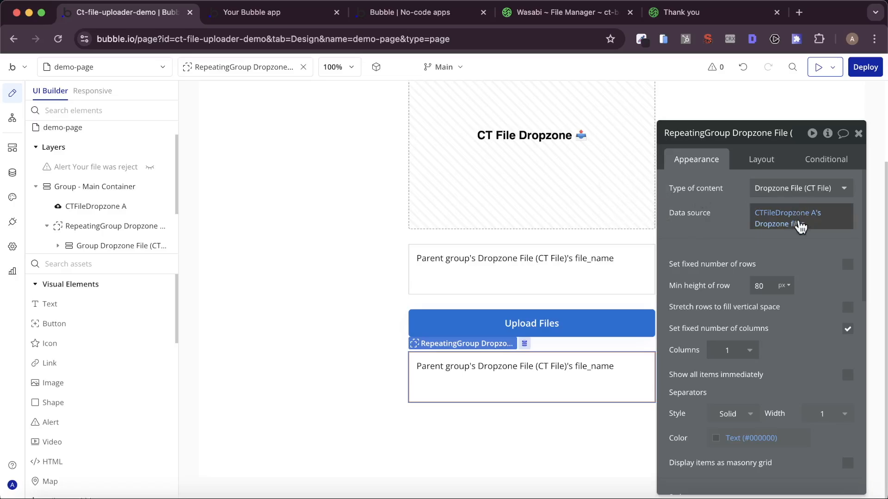
{"action": "right_click", "coordinate": [820, 229]}
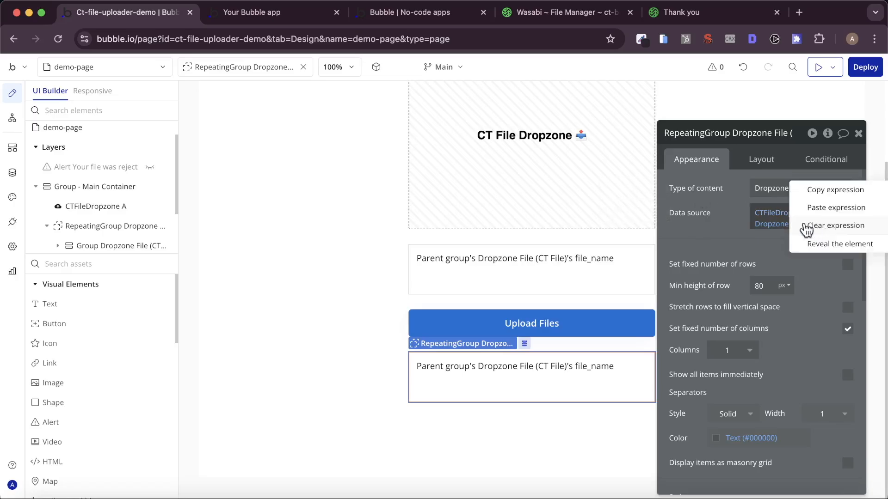
{"action": "left_click", "coordinate": [842, 236]}
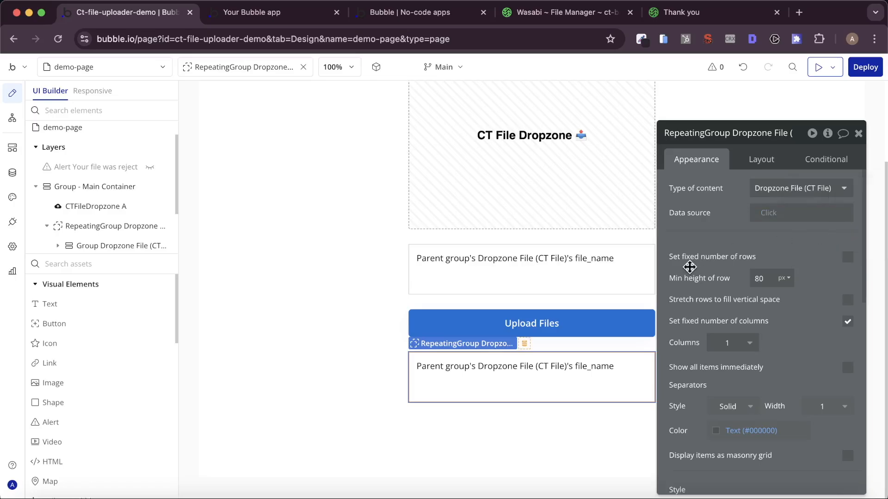
- Make CTFileDropzone A, the original repeating group's inner file group and Button Upload Files not visible on page load
{"action": "left_click_drag", "start_coordinate": [688, 262], "coordinate": [741, 276]}
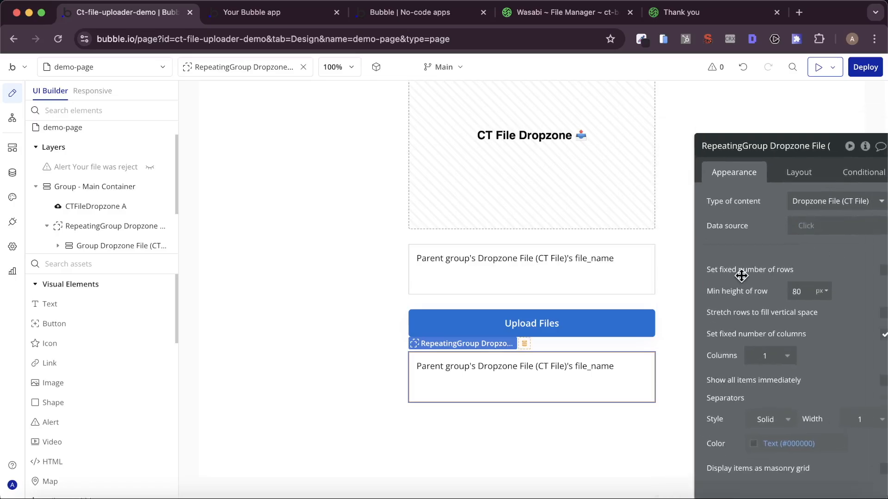
{"action": "key", "text": "Escape"}
{"action": "double_click", "coordinate": [512, 323]}
{"action": "left_click", "coordinate": [545, 268], "text": "shift"}
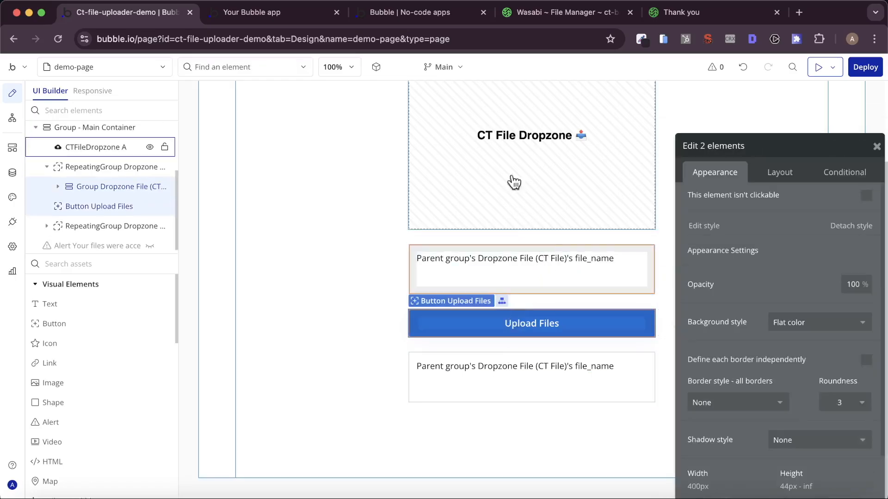
{"action": "left_click", "coordinate": [514, 183], "text": "shift"}
{"action": "left_click", "coordinate": [788, 174]}
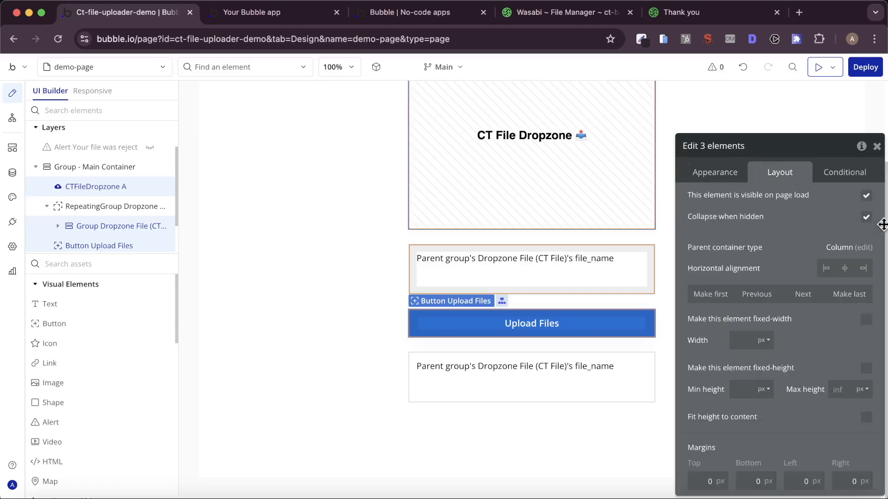
{"action": "left_click", "coordinate": [866, 196]}
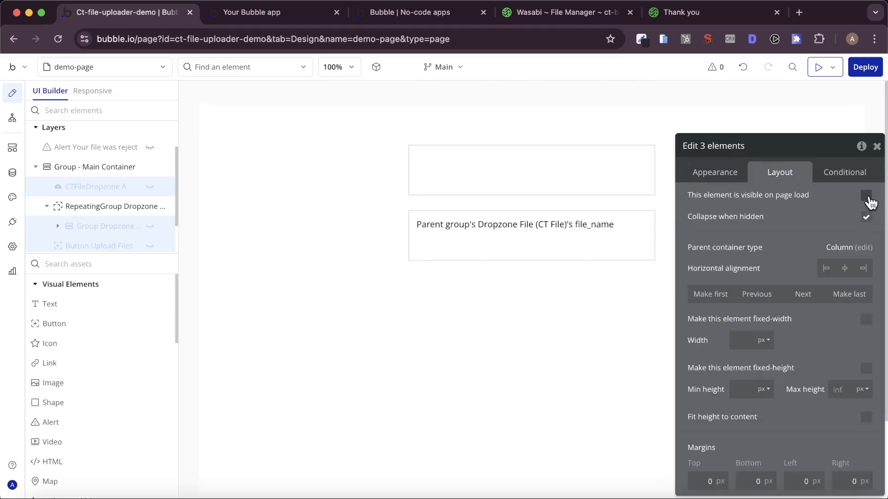
- Make the original Dropzone File repeating group not visible on page load and hide it in the elements tree
{"action": "left_click", "coordinate": [472, 175]}
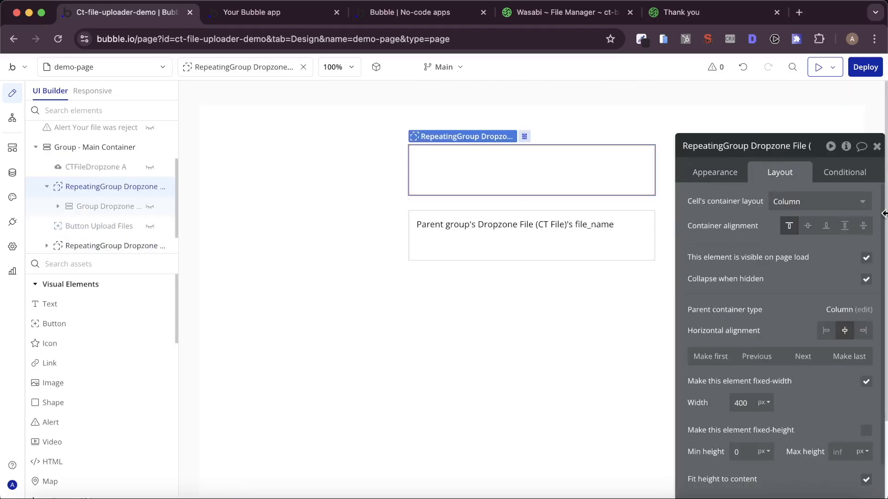
{"action": "left_click", "coordinate": [865, 259]}
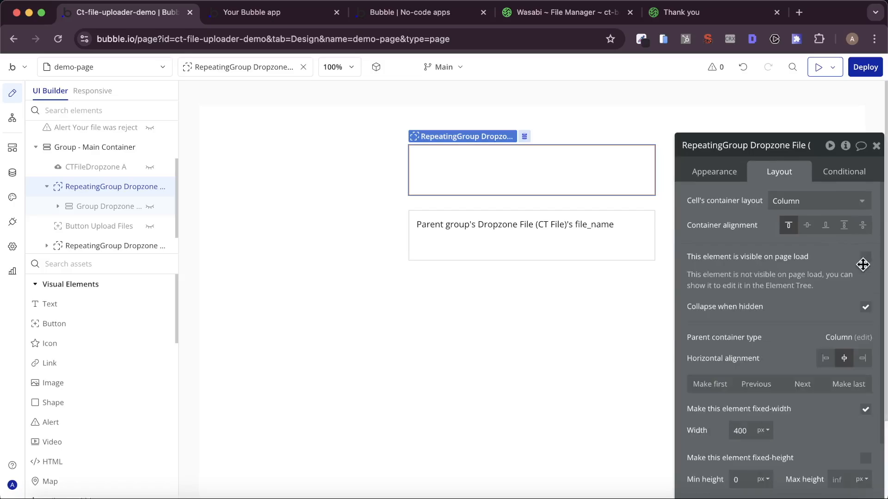
{"action": "left_click", "coordinate": [149, 186]}
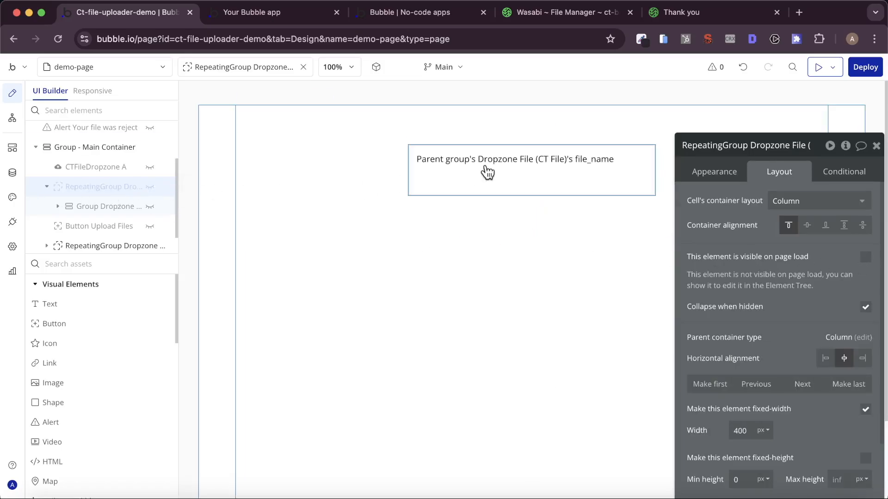
- Select the file group in the copied repeating group, then preview demo-page and refresh it to the latest version
{"action": "left_click", "coordinate": [487, 172]}
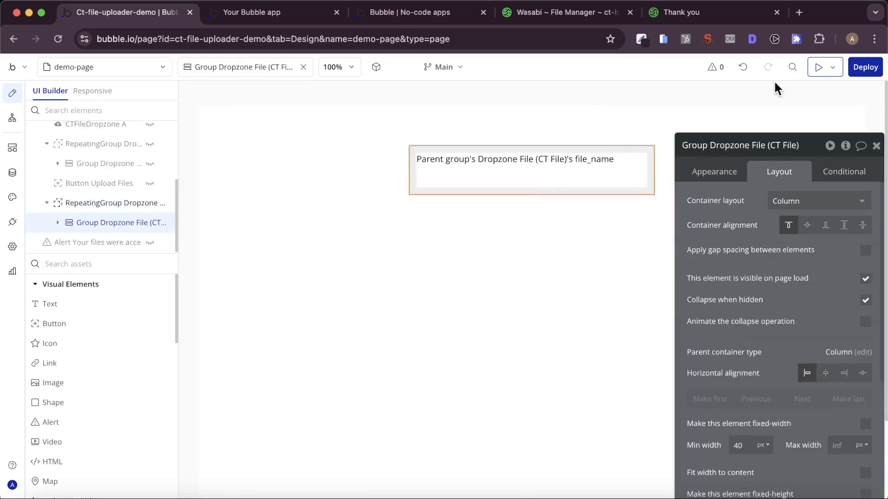
{"action": "left_click", "coordinate": [819, 68]}
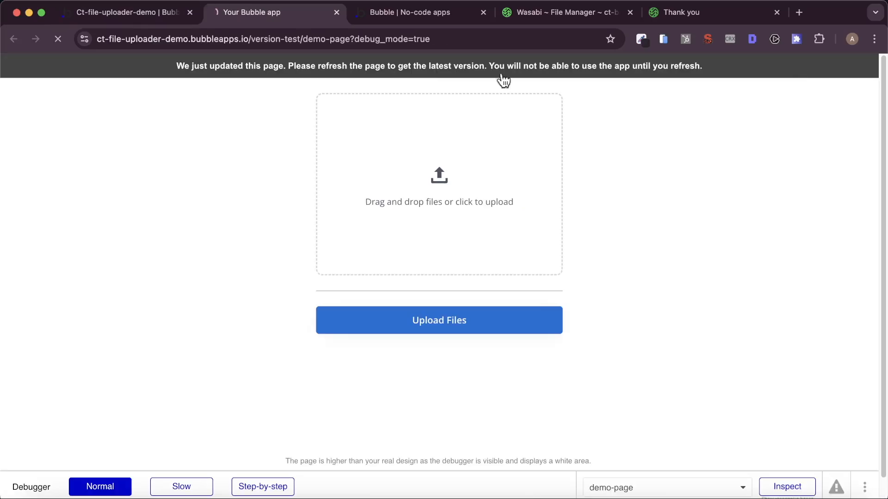
{"action": "left_click", "coordinate": [330, 80]}
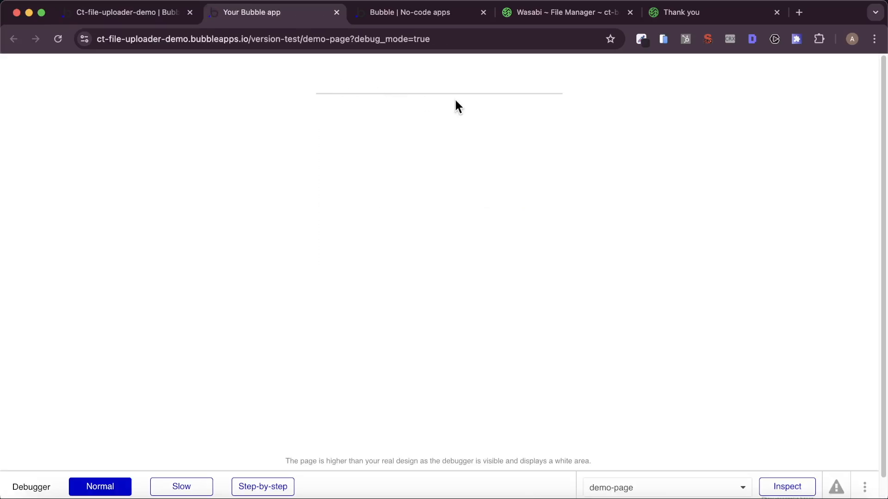
- Check the objects stored in the Wasabi bucket ct-bucket-729hf and return to the Bubble editor
{"action": "left_click", "coordinate": [134, 18]}
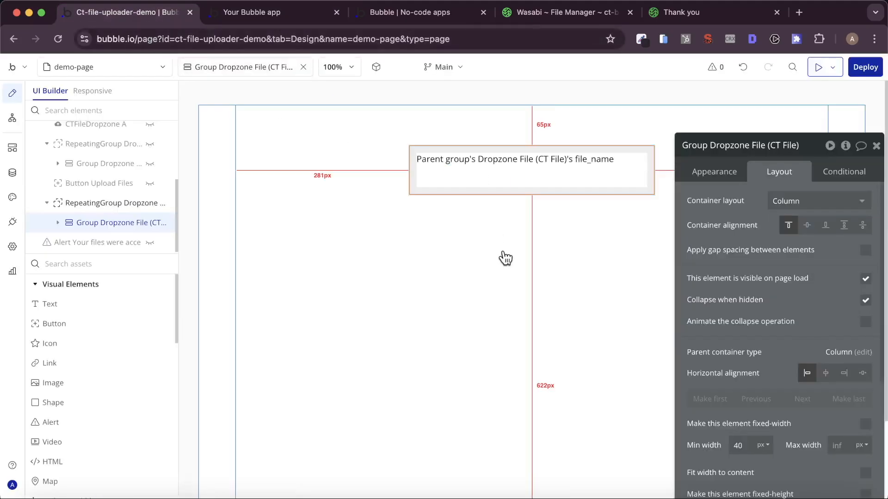
{"action": "left_click", "coordinate": [547, 21]}
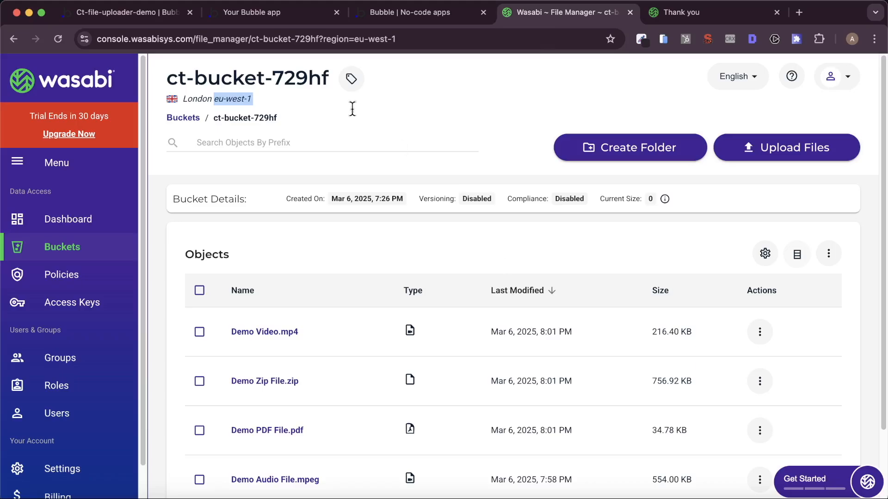
{"action": "left_click", "coordinate": [127, 18]}
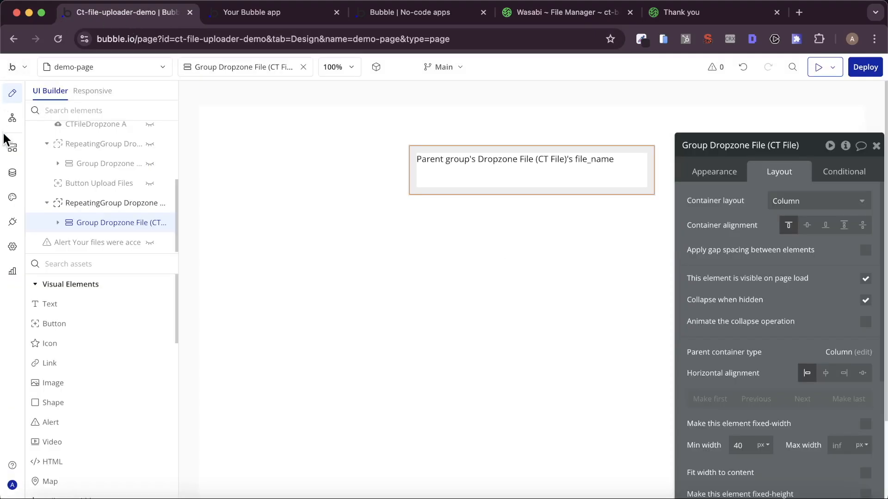
- Add a new workflow to demo-page with the Page is loaded event
{"action": "left_click", "coordinate": [12, 118]}
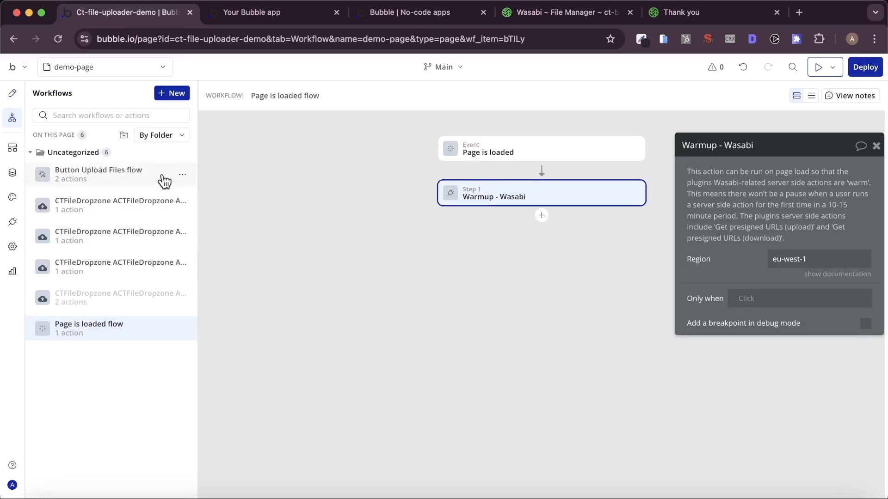
{"action": "mouse_move", "coordinate": [513, 210]}
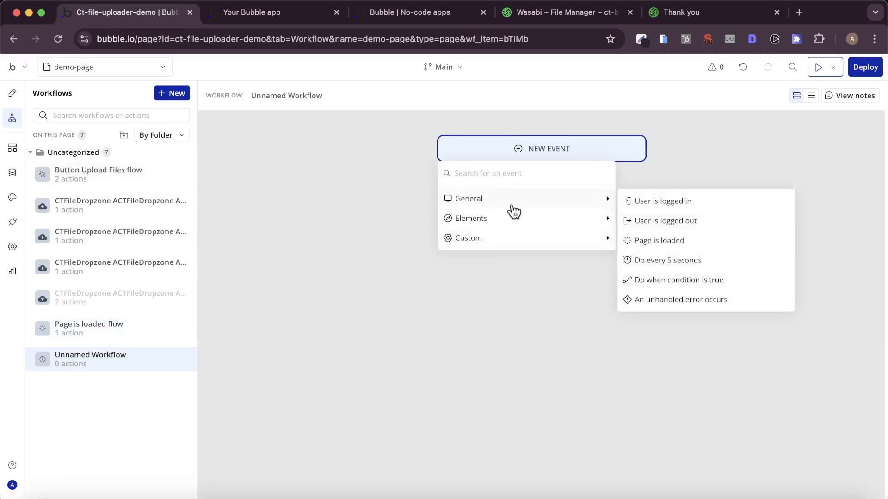
{"action": "left_click", "coordinate": [684, 240]}
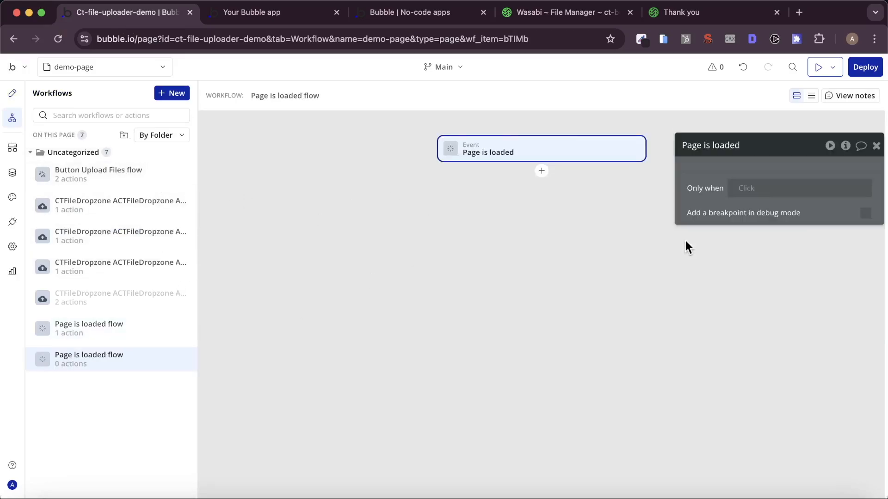
- Add the Retrieve files from Wasabi plugin action as the first step of the new Page is loaded workflow
{"action": "left_click", "coordinate": [541, 172]}
{"action": "mouse_move", "coordinate": [604, 320]}
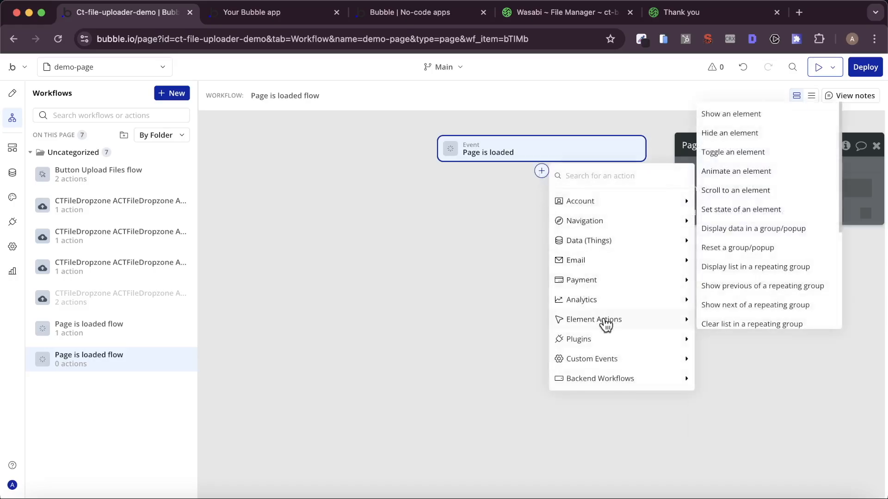
{"action": "mouse_move", "coordinate": [604, 339]}
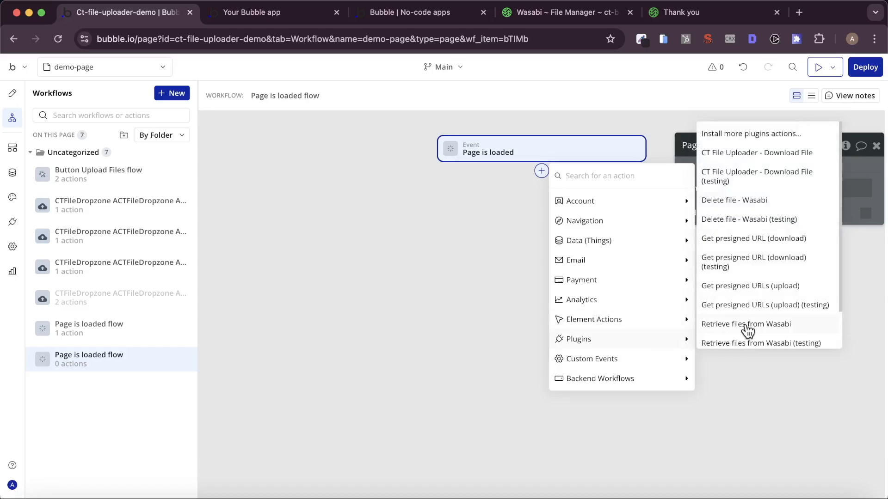
{"action": "scroll", "coordinate": [749, 331], "scroll_direction": "down", "scroll_amount": 2}
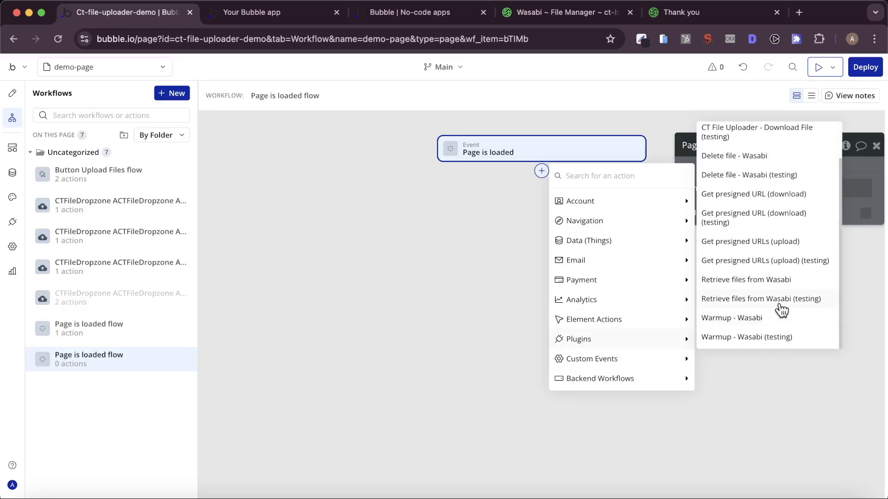
{"action": "left_click", "coordinate": [771, 282]}
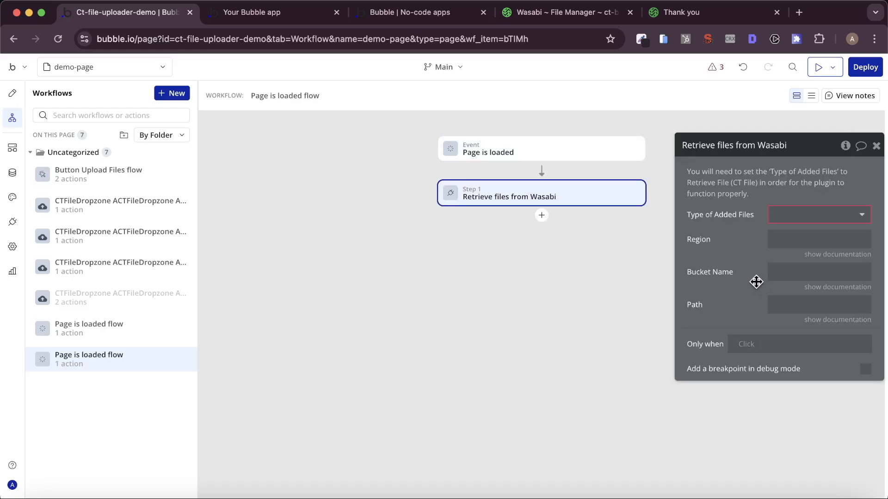
- Set the retrieve action's Type of Added Files to Retrieve File (CT File)
{"action": "left_click_drag", "start_coordinate": [756, 281], "coordinate": [738, 264]}
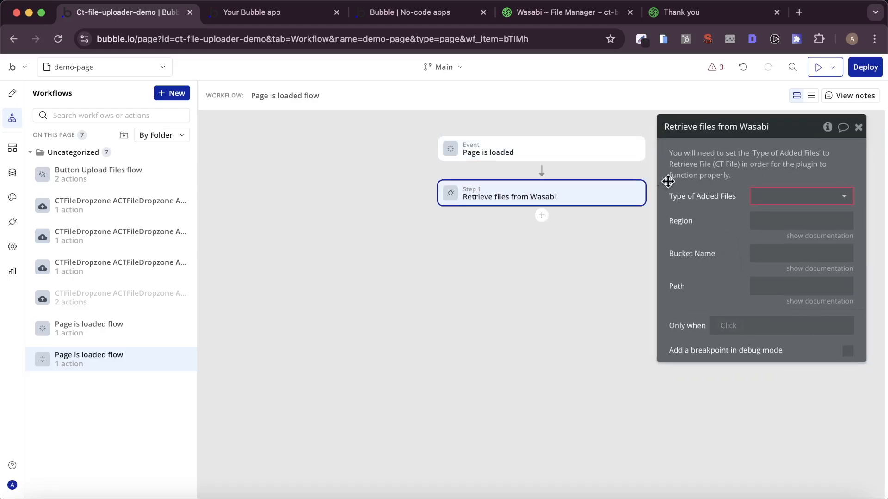
{"action": "left_click", "coordinate": [803, 199]}
{"action": "scroll", "coordinate": [786, 330], "scroll_direction": "down", "scroll_amount": 3}
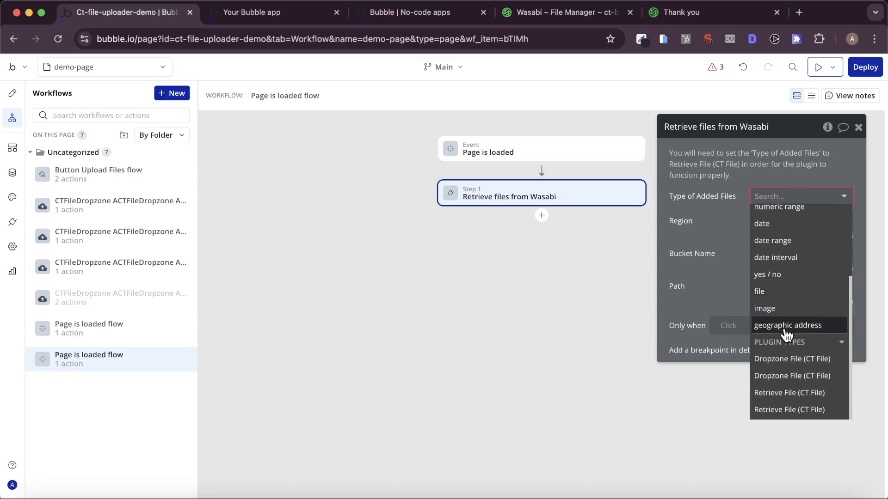
{"action": "left_click", "coordinate": [804, 393]}
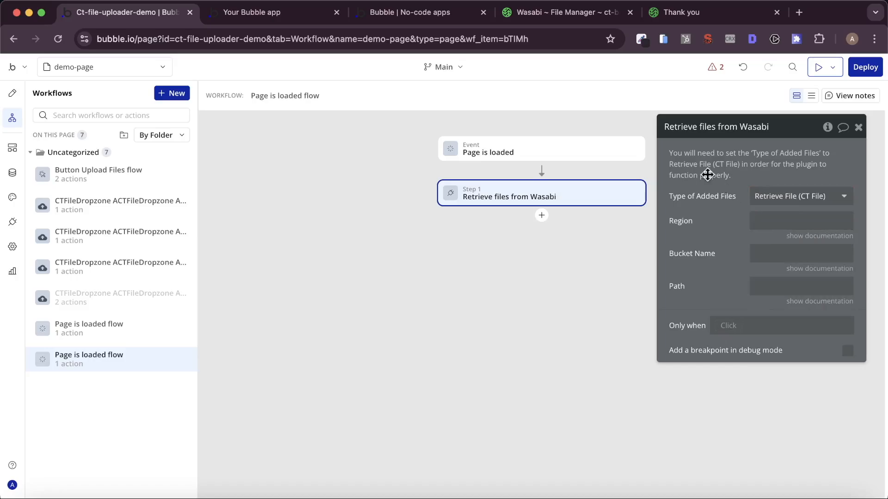
- Look up the bucket's region in Wasabi and set the retrieve action's Region to eu-west-1
{"action": "left_click", "coordinate": [548, 17]}
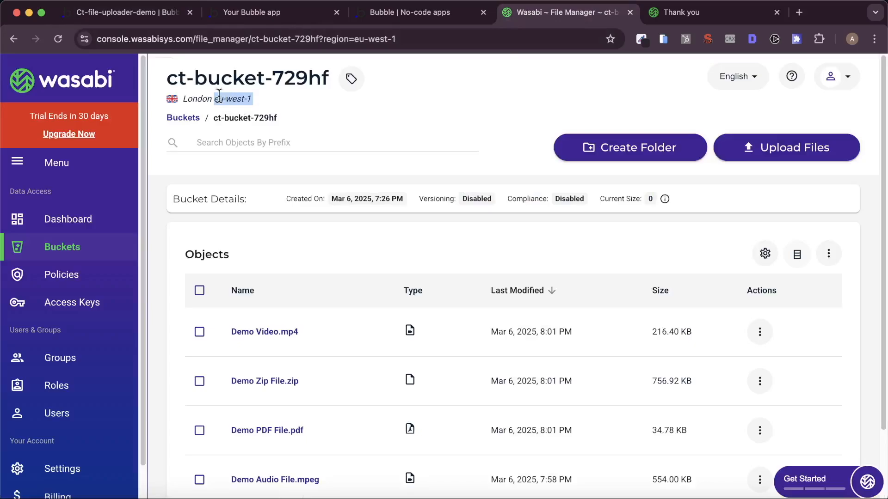
{"action": "left_click", "coordinate": [149, 18]}
{"action": "left_click", "coordinate": [802, 221]}
{"action": "type", "text": "eu-west-1"}
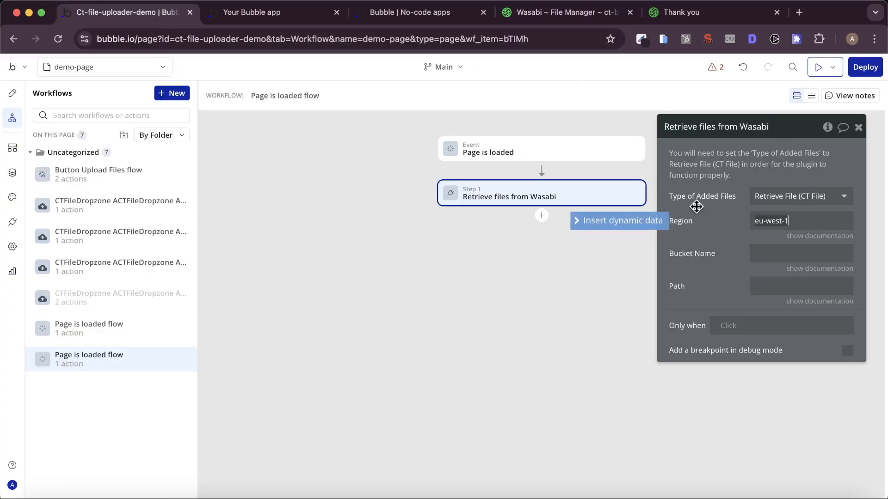
- Copy the bucket name from Wasabi and enter ct-bucket-729hf as the retrieve action's Bucket Name
{"action": "left_click", "coordinate": [529, 13]}
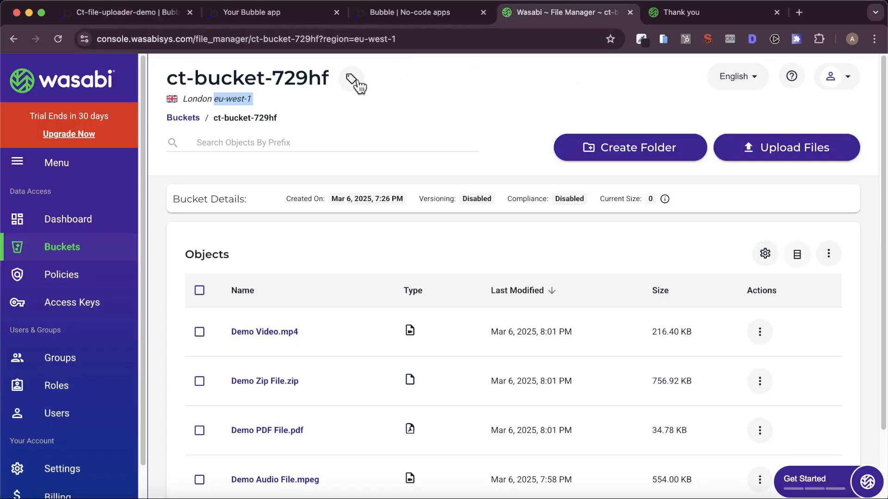
{"action": "left_click_drag", "start_coordinate": [214, 119], "coordinate": [276, 119]}
{"action": "key", "text": "ctrl+c"}
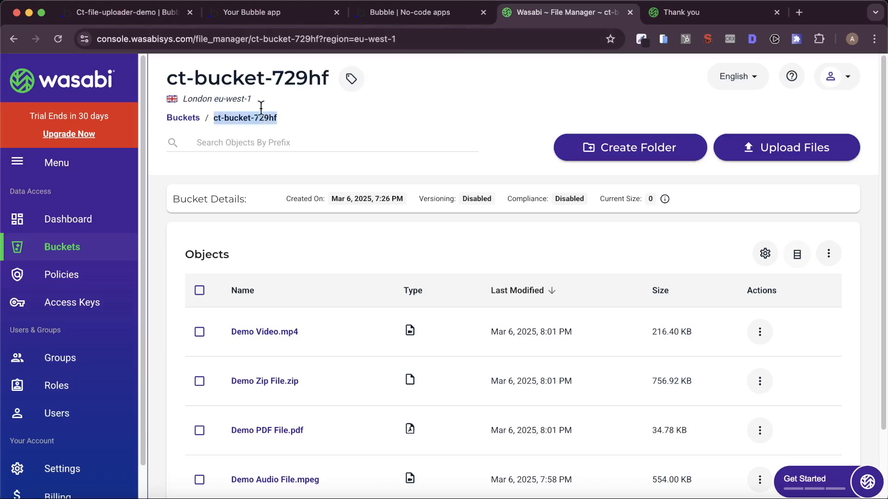
{"action": "left_click", "coordinate": [156, 21]}
{"action": "left_click", "coordinate": [763, 253]}
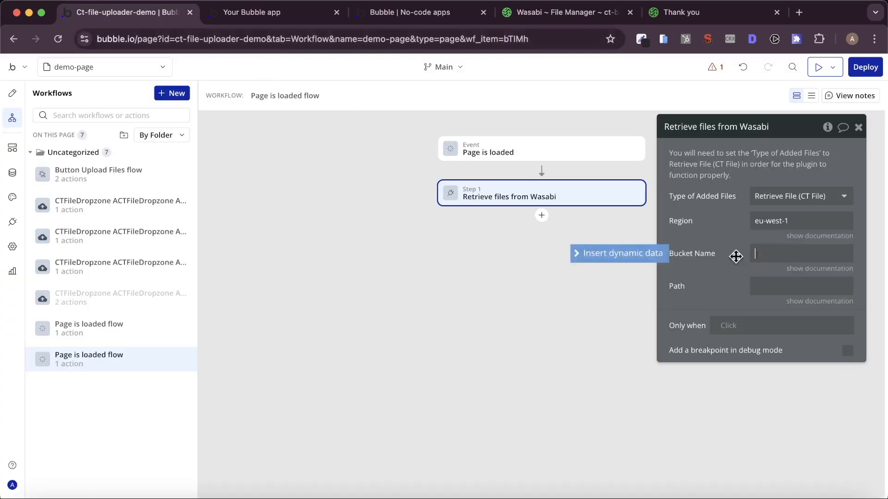
{"action": "key", "text": "ctrl+v"}
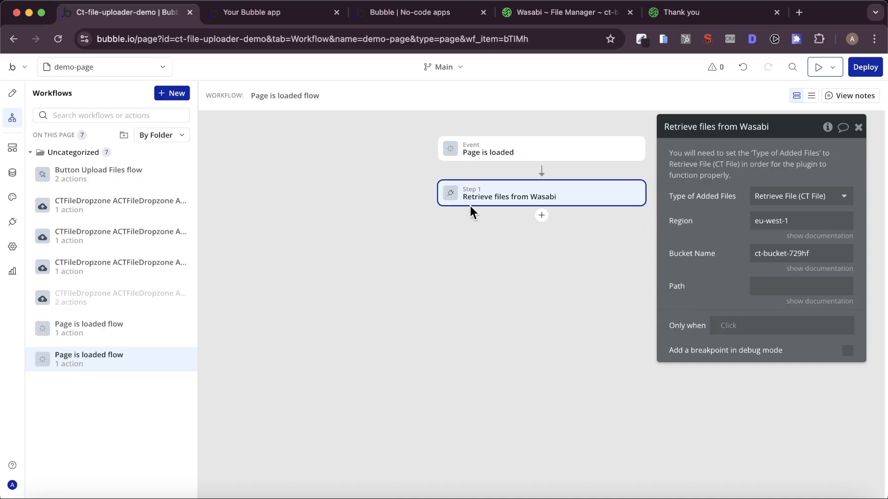
{"action": "left_click", "coordinate": [410, 18]}
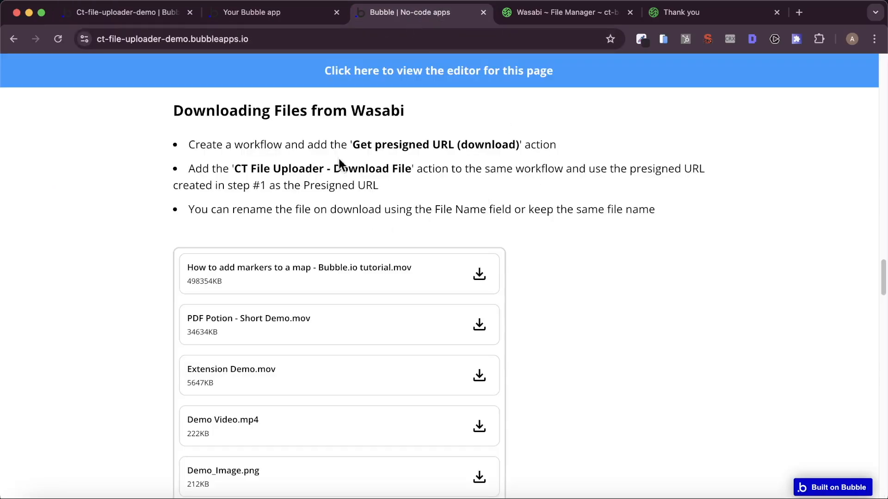
{"action": "left_click", "coordinate": [281, 13]}
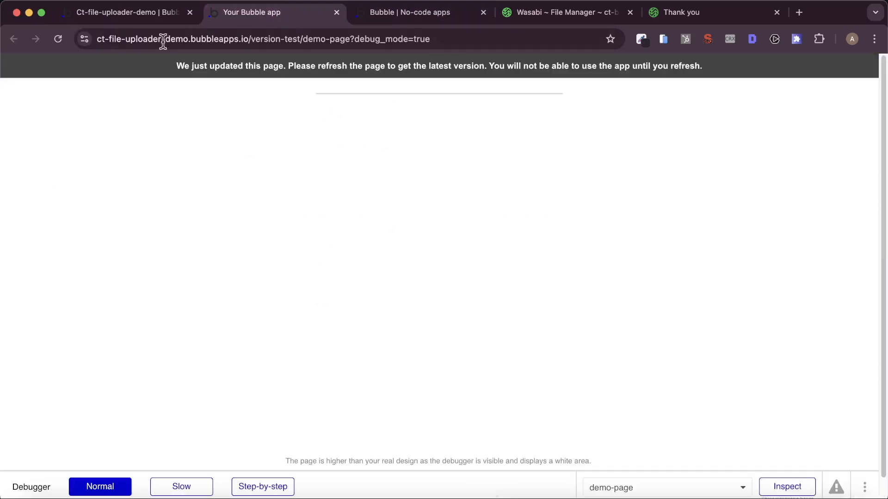
{"action": "left_click", "coordinate": [111, 18]}
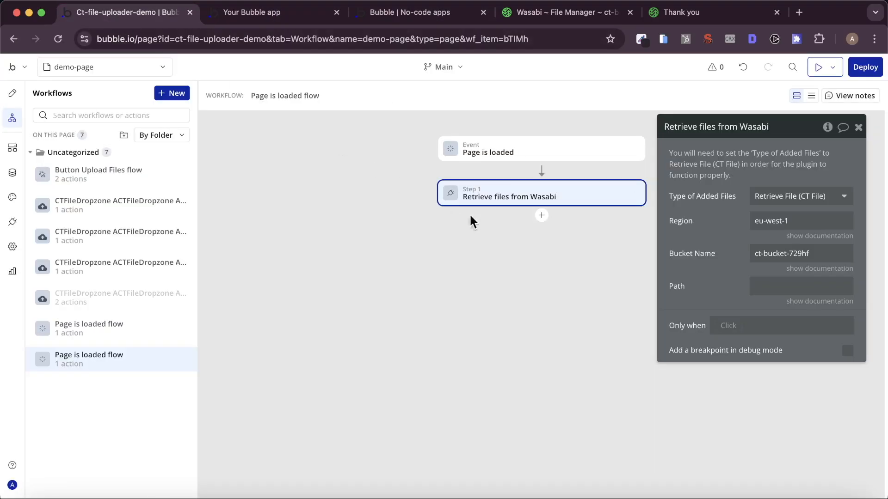
- Add a Display list in a repeating group action after the file retrieval and open its Element choices
{"action": "left_click", "coordinate": [540, 217]}
{"action": "type", "text": "di"}
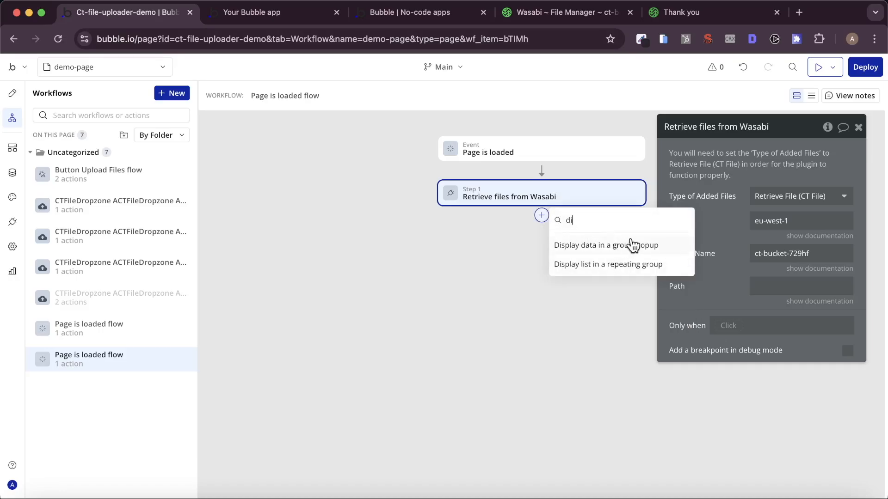
{"action": "left_click", "coordinate": [628, 266]}
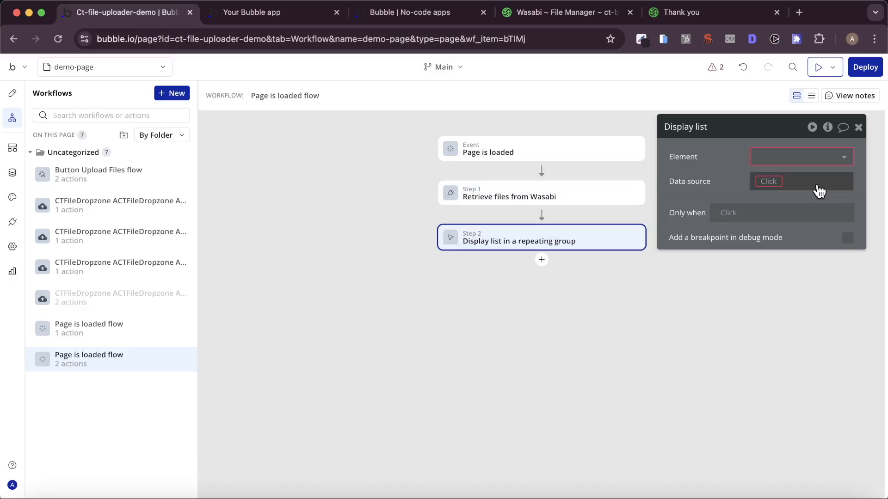
{"action": "left_click", "coordinate": [801, 158]}
{"action": "left_click_drag", "start_coordinate": [705, 172], "coordinate": [519, 164]}
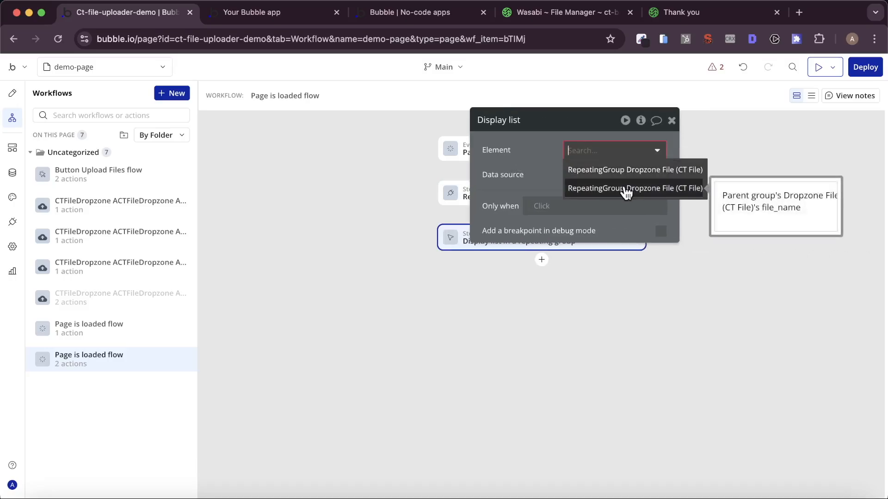
- Rename the visible copied repeating group on demo-page to RepeatingGroup Dropzone File - DOWNLOAD
{"action": "left_click", "coordinate": [12, 93]}
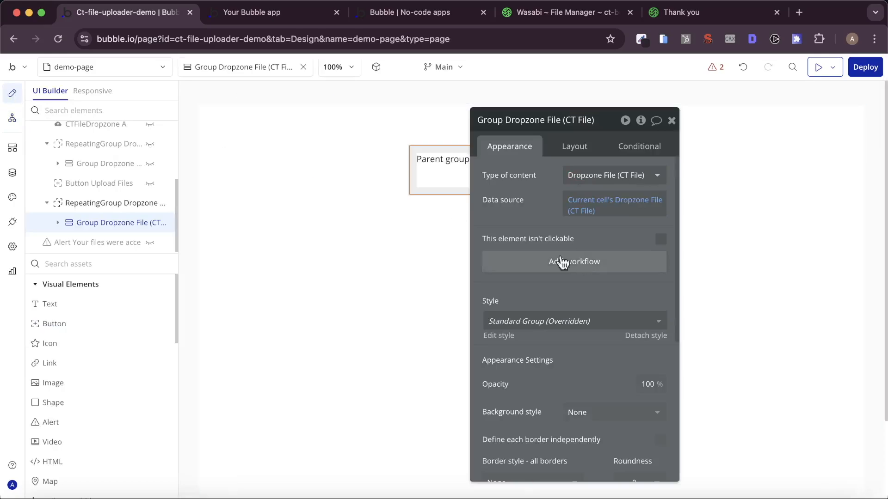
{"action": "left_click", "coordinate": [166, 203]}
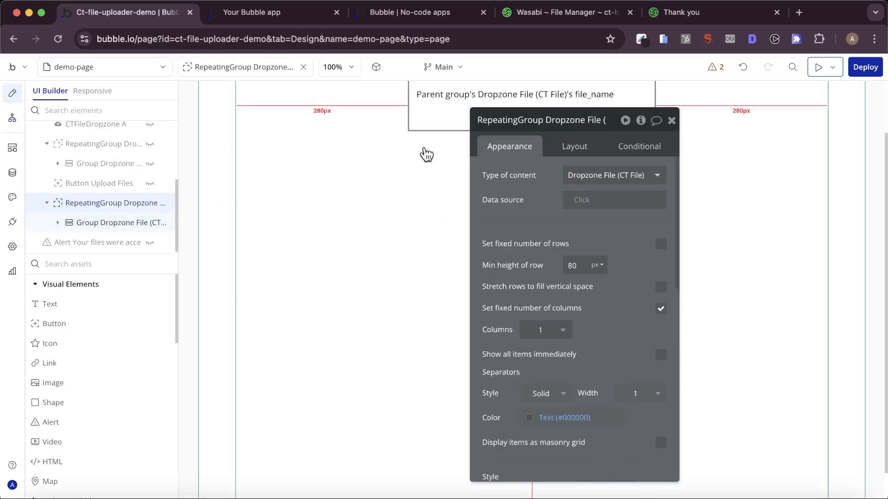
{"action": "left_click", "coordinate": [553, 123]}
{"action": "key", "text": "alt+shift+Left"}
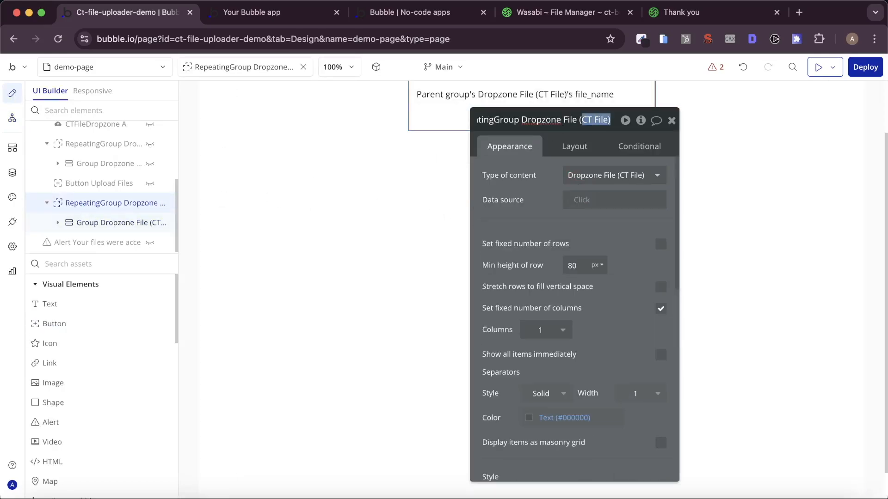
{"action": "key", "text": "BackSpace"}
{"action": "key", "text": "BackSpace"}
{"action": "type", "text": "- DOWNLAO"}
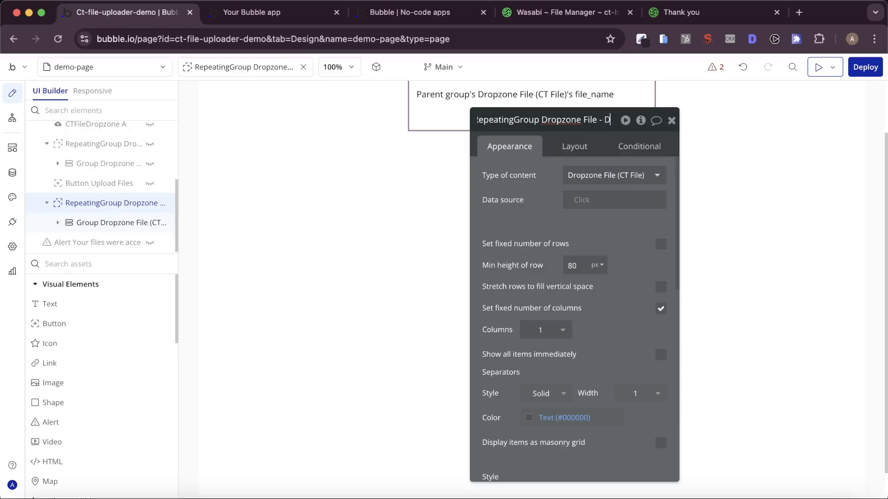
{"action": "key", "text": "BackSpace"}
{"action": "key", "text": "BackSpace"}
{"action": "type", "text": "OAD"}
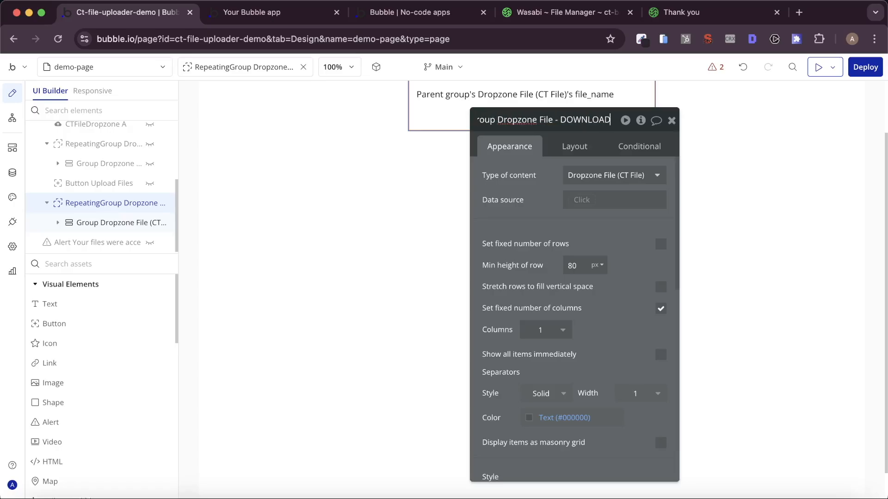
{"action": "key", "text": "Return"}
- Set the Display list action's element to RepeatingGroup Dropzone File - DOWNLOAD and its data source to Result of step 1's wasabi_file
{"action": "left_click", "coordinate": [12, 118]}
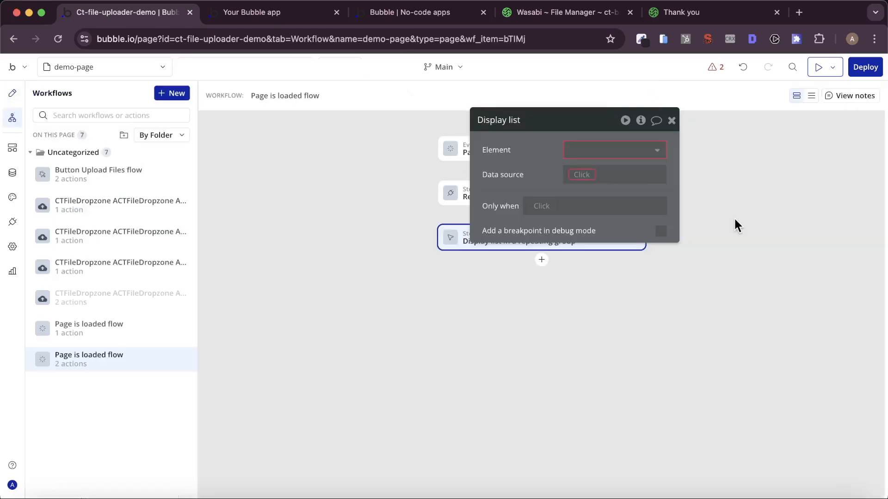
{"action": "left_click", "coordinate": [617, 150]}
{"action": "left_click", "coordinate": [629, 188]}
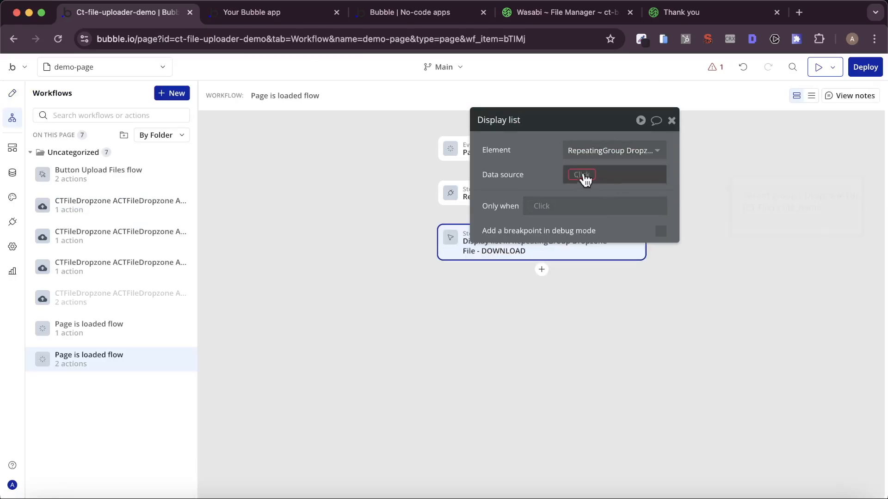
{"action": "left_click", "coordinate": [591, 174]}
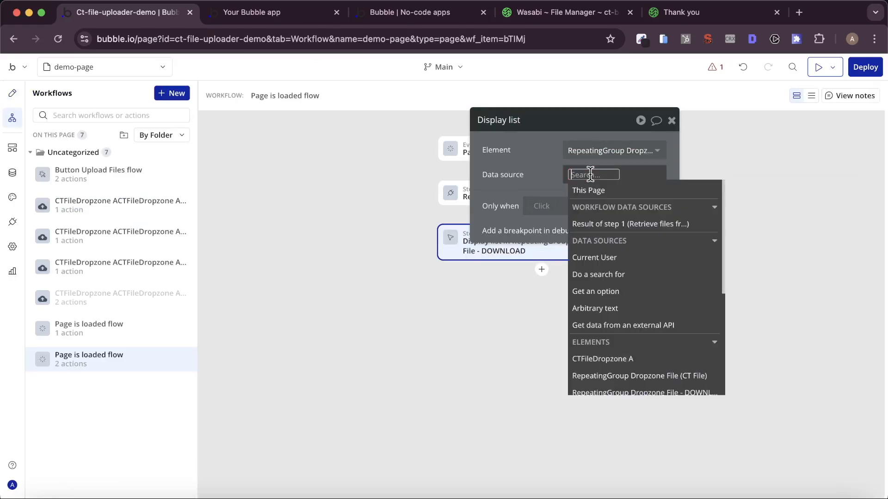
{"action": "left_click", "coordinate": [627, 224]}
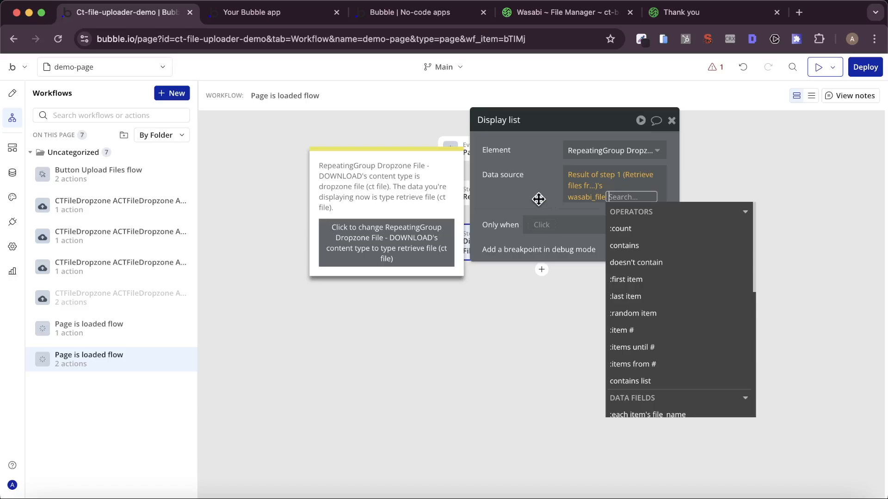
{"action": "left_click", "coordinate": [571, 204]}
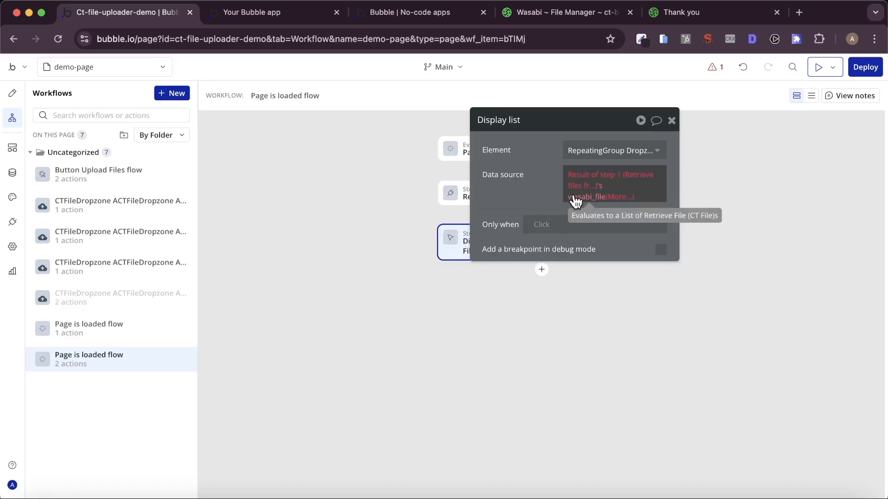
{"action": "left_click", "coordinate": [576, 202]}
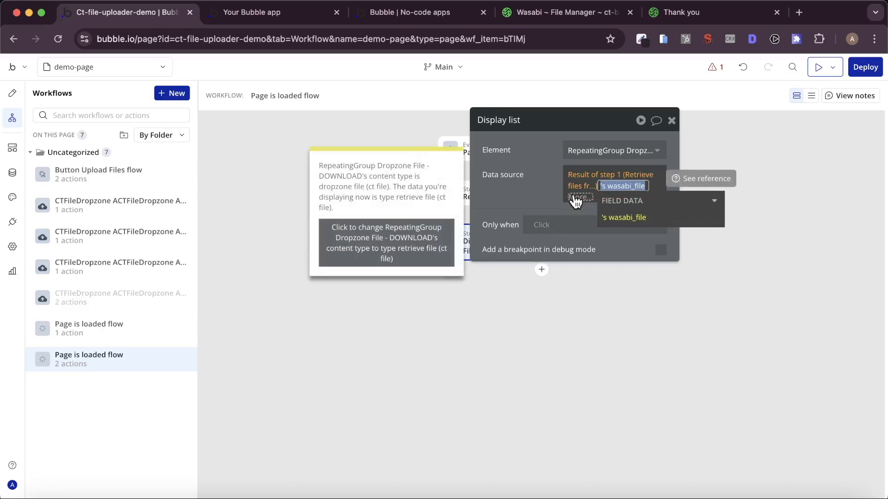
{"action": "left_click", "coordinate": [527, 192]}
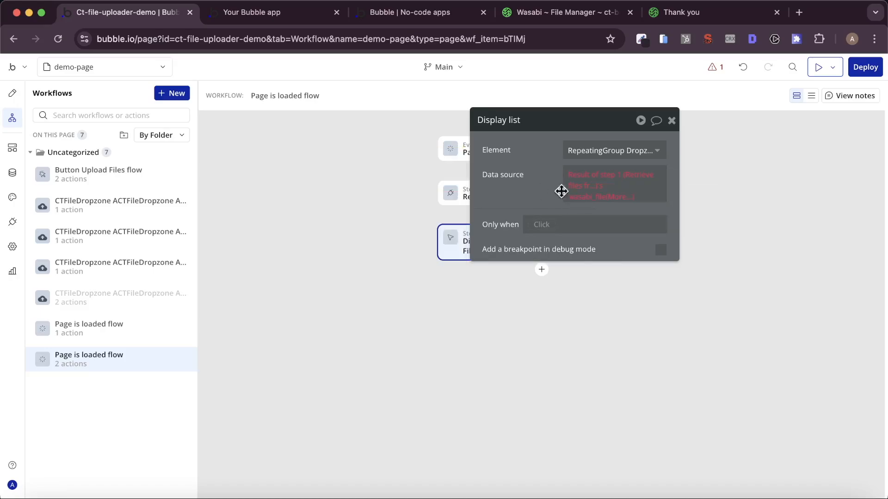
- Change the DOWNLOAD repeating group's type of content to Retrieve File (CT File) and return to the Page is loaded workflow
{"action": "left_click", "coordinate": [13, 93]}
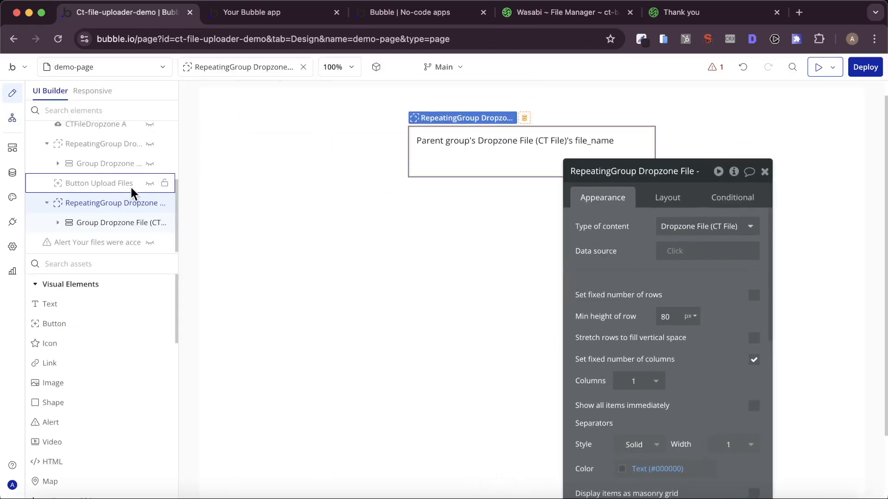
{"action": "left_click", "coordinate": [693, 232]}
{"action": "scroll", "coordinate": [698, 332], "scroll_direction": "down", "scroll_amount": 5}
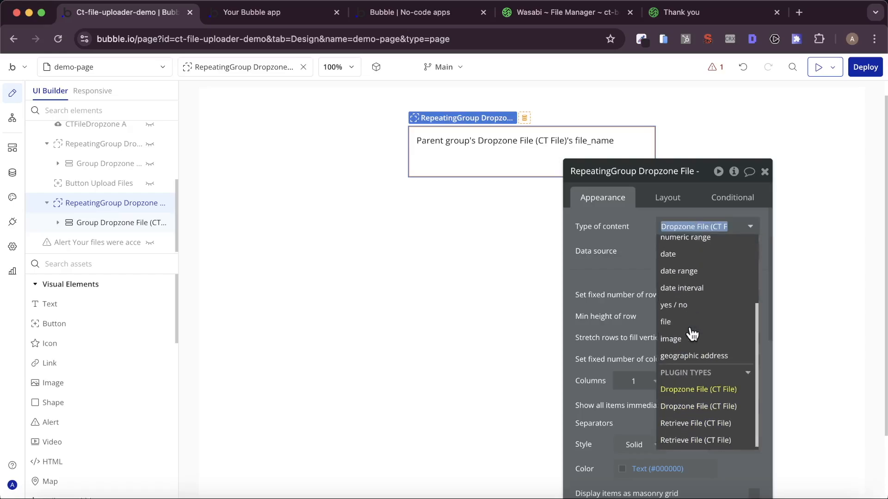
{"action": "left_click", "coordinate": [723, 428]}
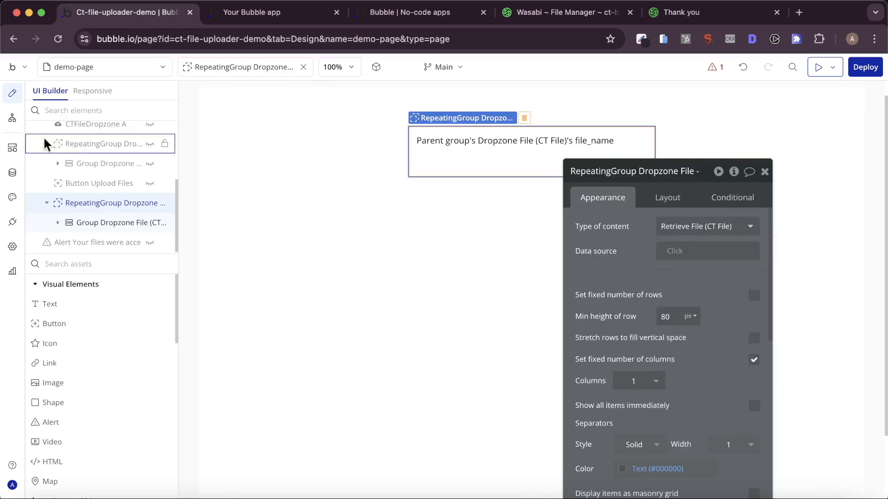
{"action": "left_click", "coordinate": [12, 117]}
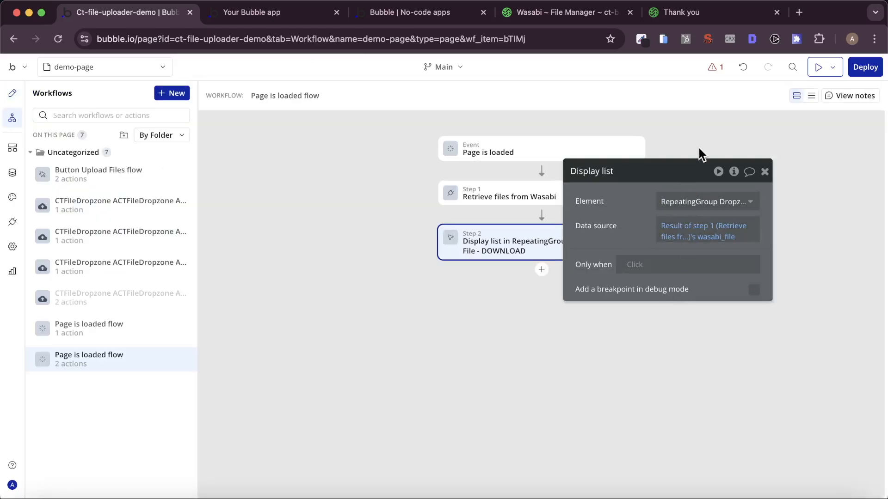
- Resolve the data source issue by setting the type of content of the group inside the DOWNLOAD repeating group to Retrieve File (CT File)
{"action": "left_click", "coordinate": [721, 70]}
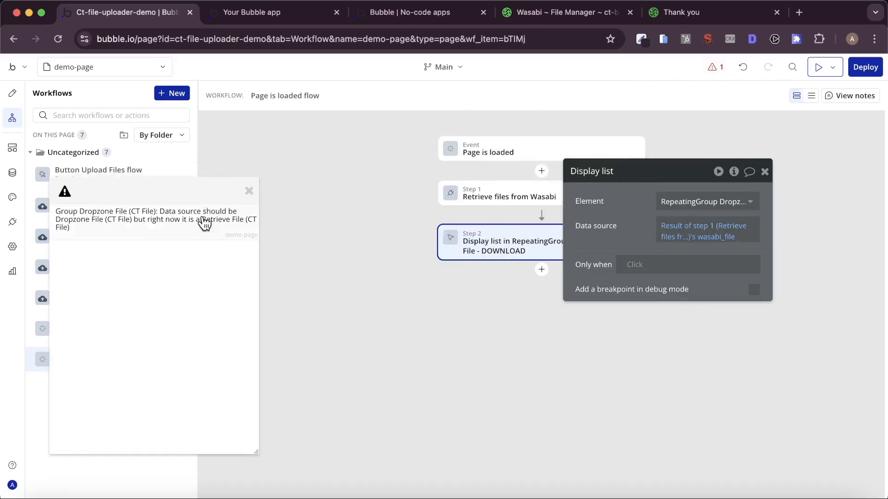
{"action": "left_click", "coordinate": [206, 222]}
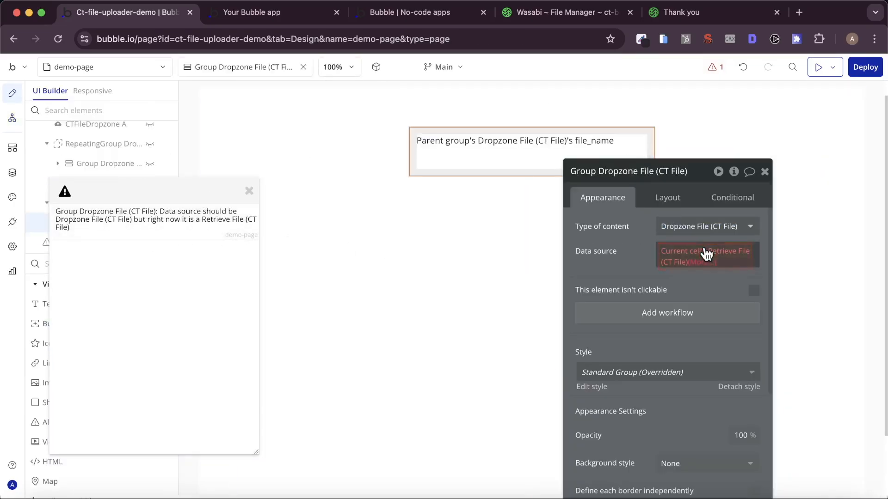
{"action": "left_click", "coordinate": [249, 191]}
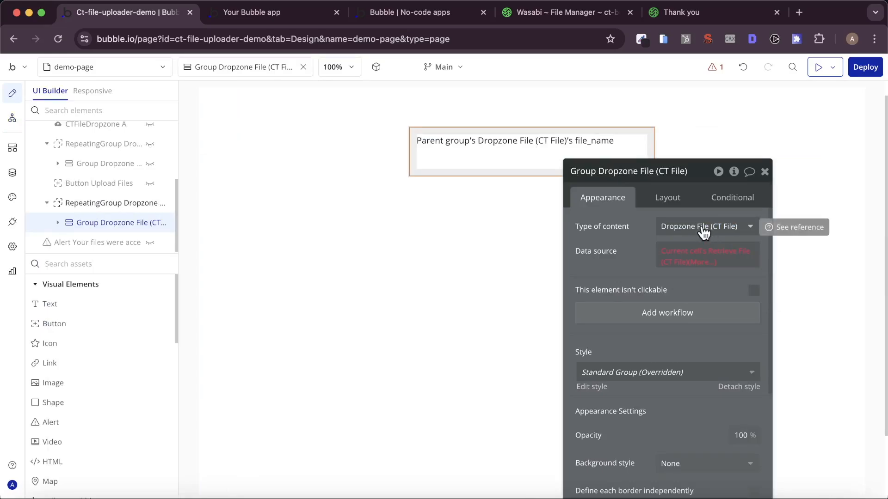
{"action": "left_click", "coordinate": [703, 229]}
{"action": "scroll", "coordinate": [694, 354], "scroll_direction": "down", "scroll_amount": 3}
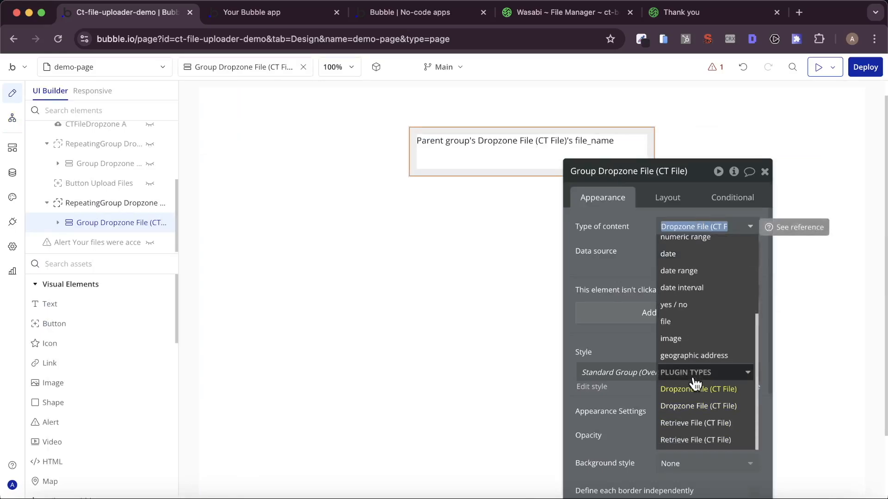
{"action": "left_click", "coordinate": [723, 422]}
{"action": "left_click", "coordinate": [652, 310]}
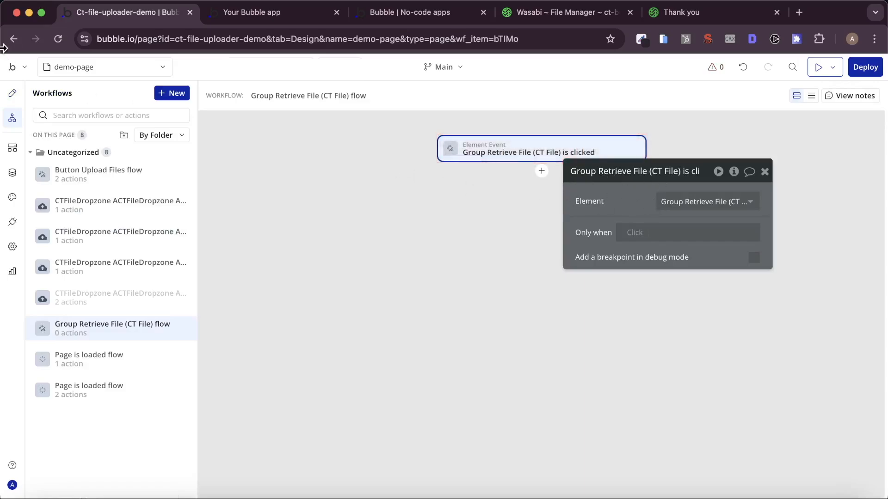
{"action": "right_click", "coordinate": [190, 331]}
{"action": "left_click", "coordinate": [230, 490]}
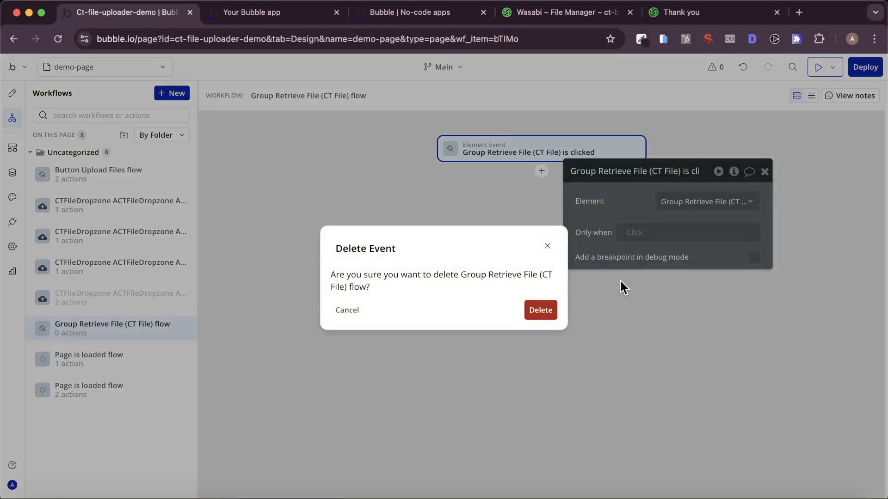
{"action": "left_click", "coordinate": [541, 311]}
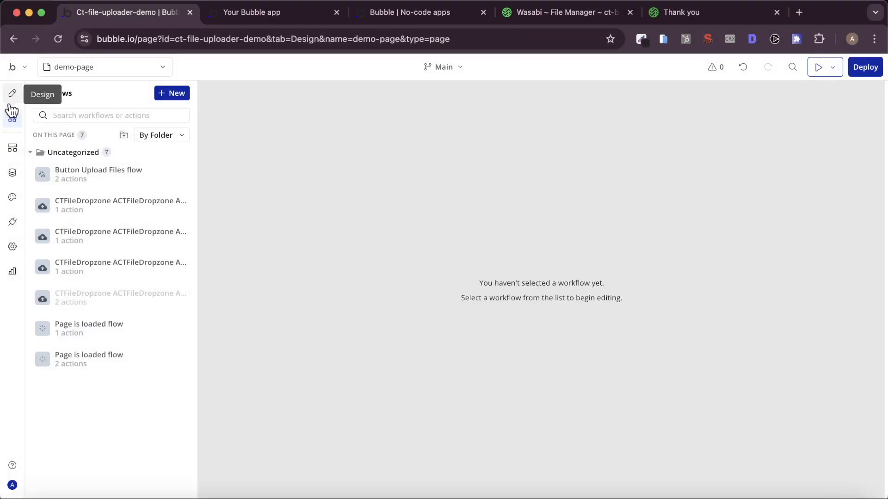
- Review the Retrieve files from Wasabi and Display list actions in the two-action Page is loaded workflow
{"action": "left_click", "coordinate": [103, 357]}
{"action": "left_click", "coordinate": [513, 198]}
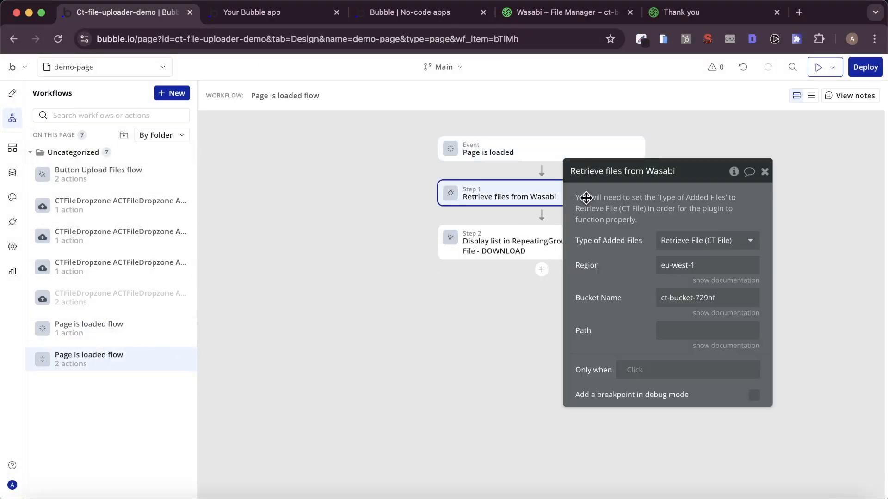
{"action": "left_click_drag", "start_coordinate": [578, 198], "coordinate": [675, 158]}
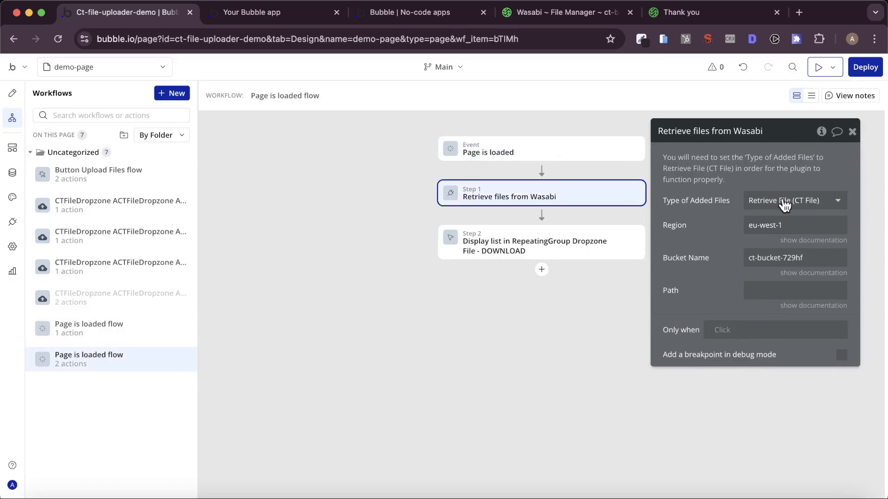
{"action": "left_click", "coordinate": [600, 242]}
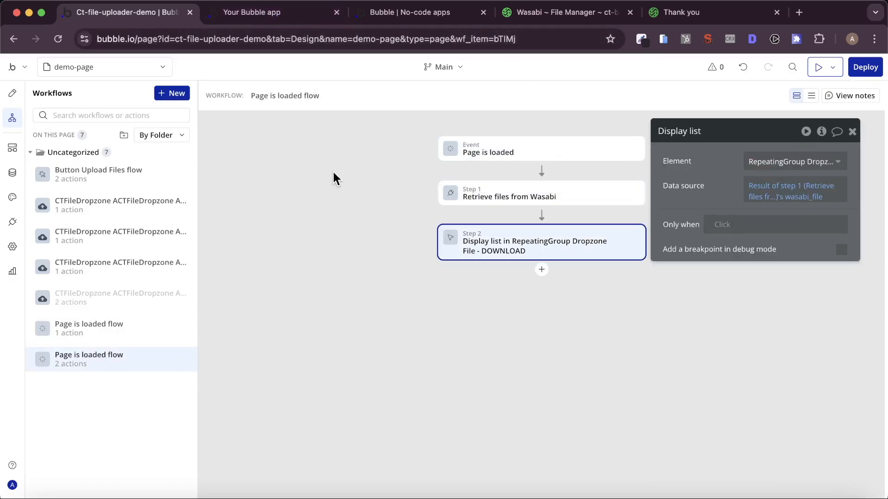
- Preview demo-page, compare its listed files with the objects in the Wasabi bucket, and return to the Bubble editor
{"action": "left_click", "coordinate": [818, 67]}
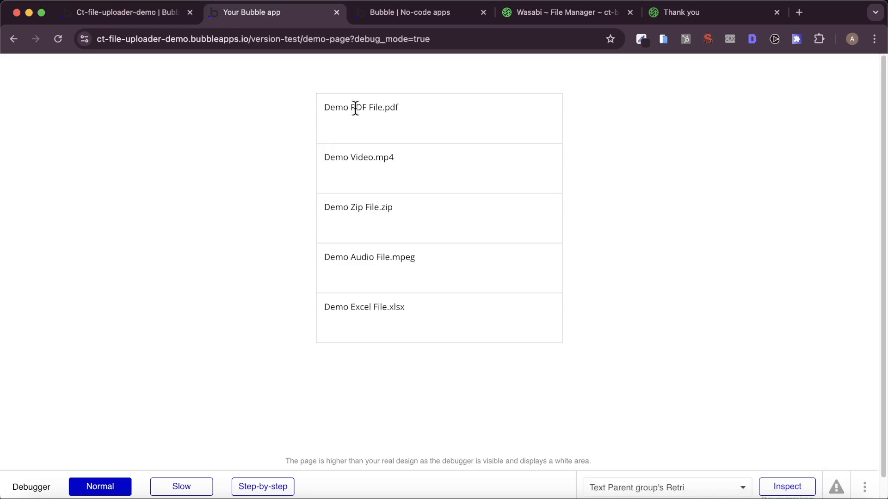
{"action": "left_click", "coordinate": [557, 17]}
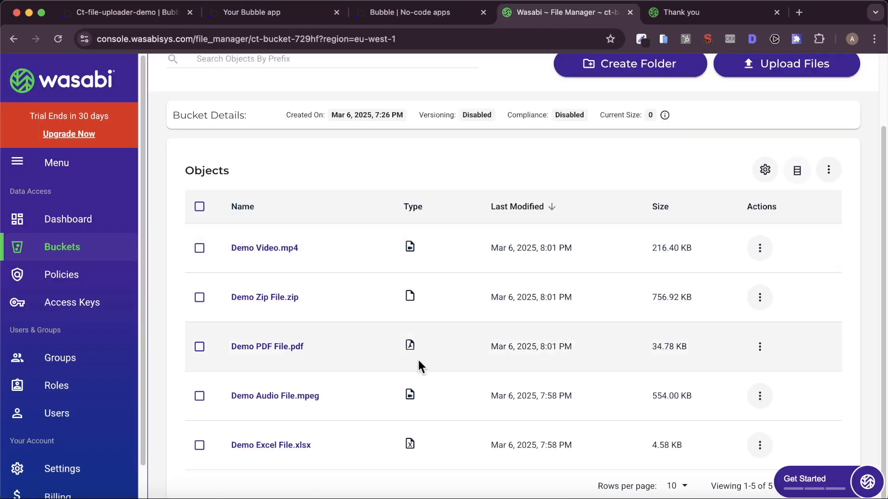
{"action": "left_click", "coordinate": [272, 13]}
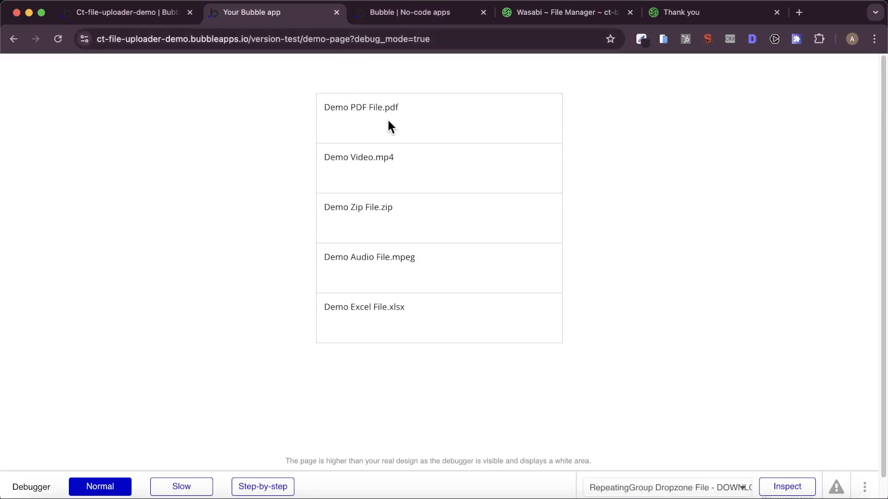
{"action": "left_click", "coordinate": [142, 10]}
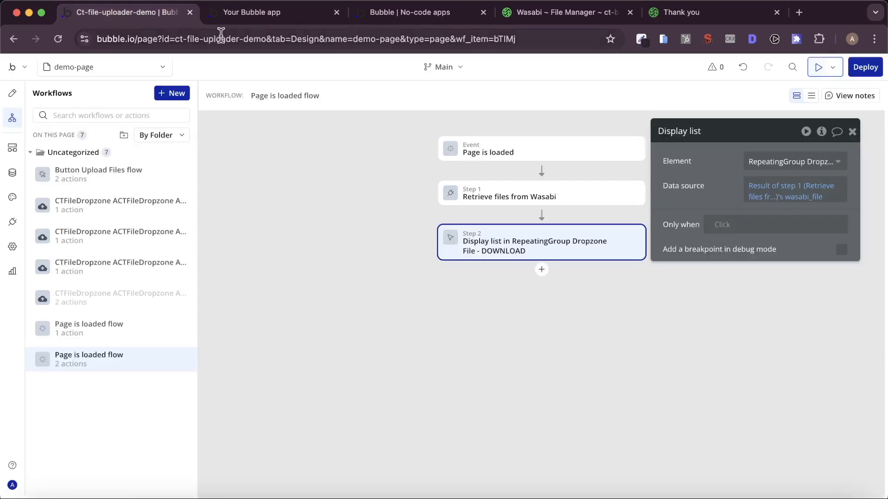
- Add an icon below the file name text in Group Retrieve File (CT File) and set it to Arrow-down
{"action": "left_click", "coordinate": [12, 94]}
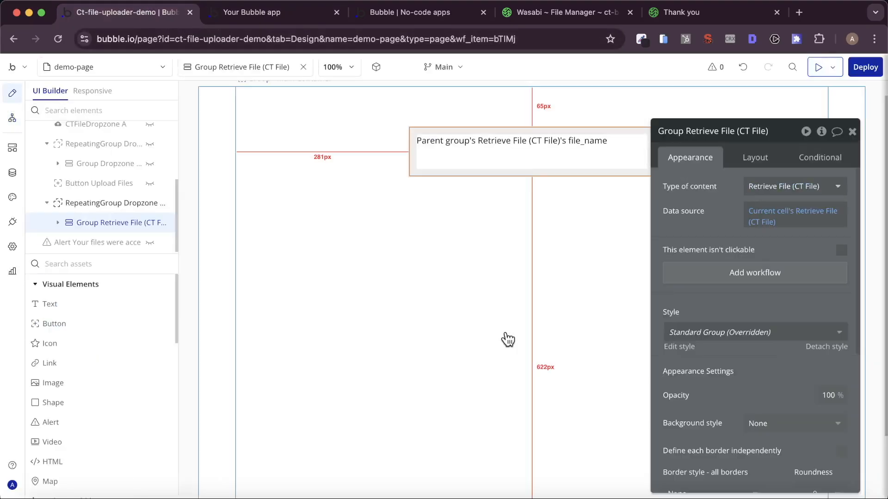
{"action": "left_click", "coordinate": [512, 143]}
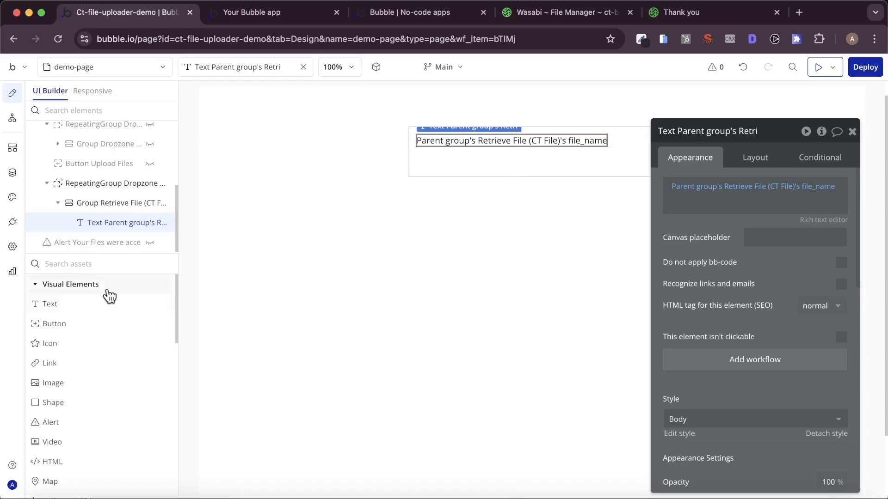
{"action": "type", "text": "icon"}
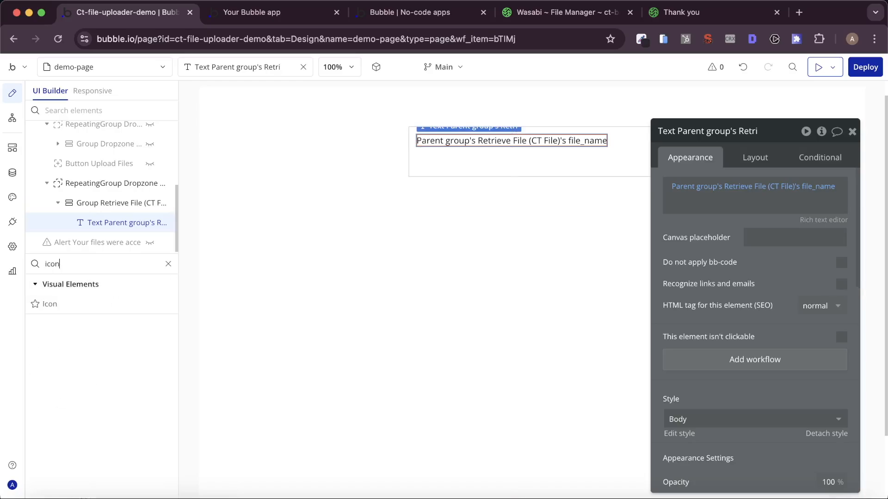
{"action": "left_click", "coordinate": [90, 306]}
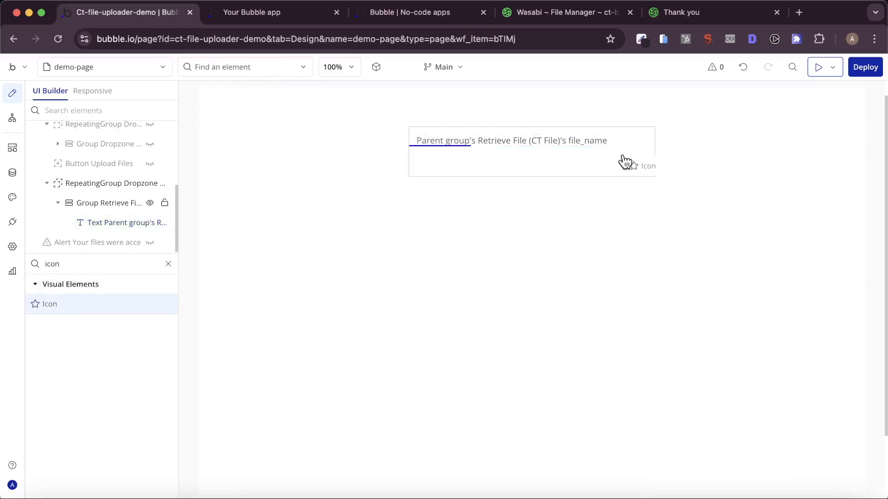
{"action": "left_click", "coordinate": [620, 162]}
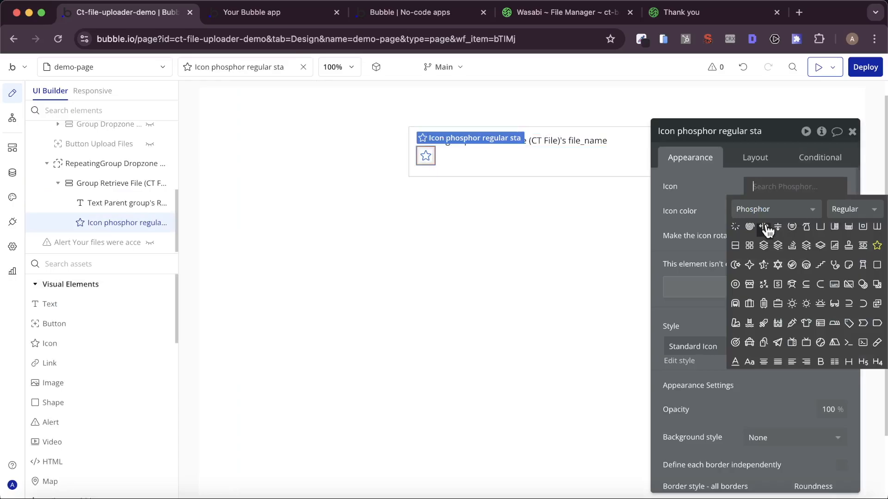
{"action": "type", "text": "down"}
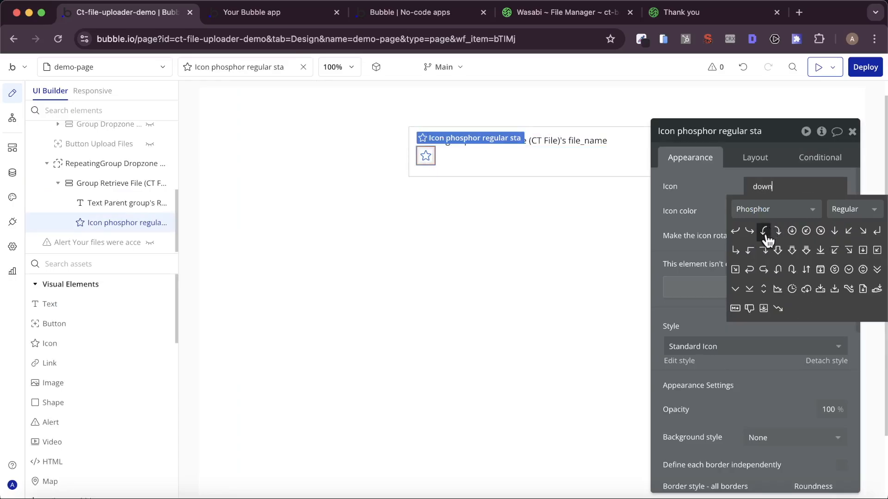
{"action": "left_click", "coordinate": [835, 232]}
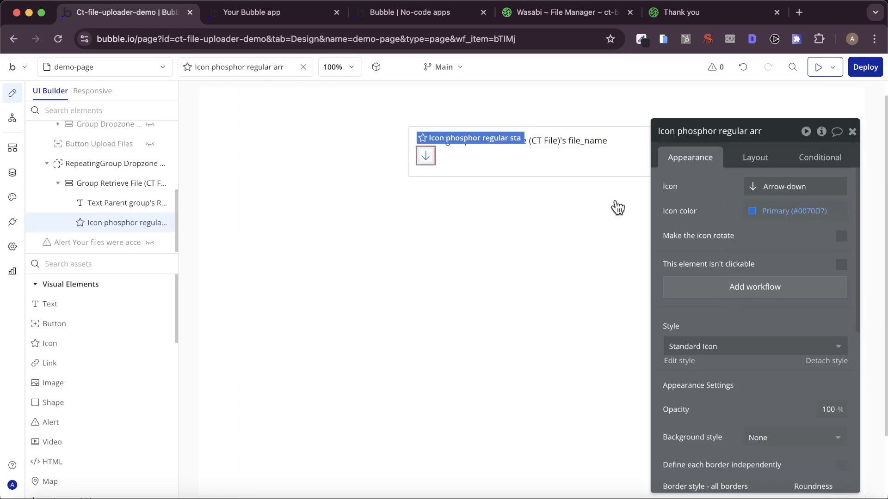
- Set Group Retrieve File (CT File)'s container layout to Row with space-between alignment for the text and icon
{"action": "left_click", "coordinate": [563, 171]}
{"action": "left_click", "coordinate": [752, 158]}
{"action": "left_click", "coordinate": [795, 186]}
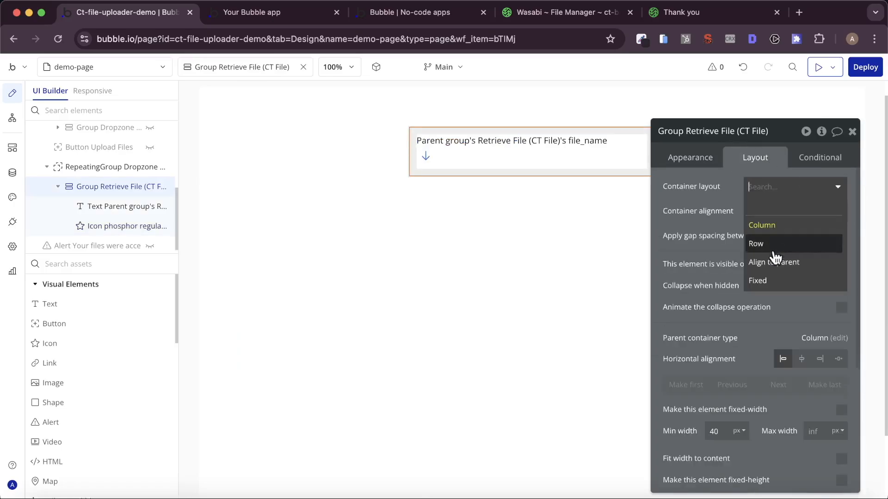
{"action": "left_click", "coordinate": [769, 243]}
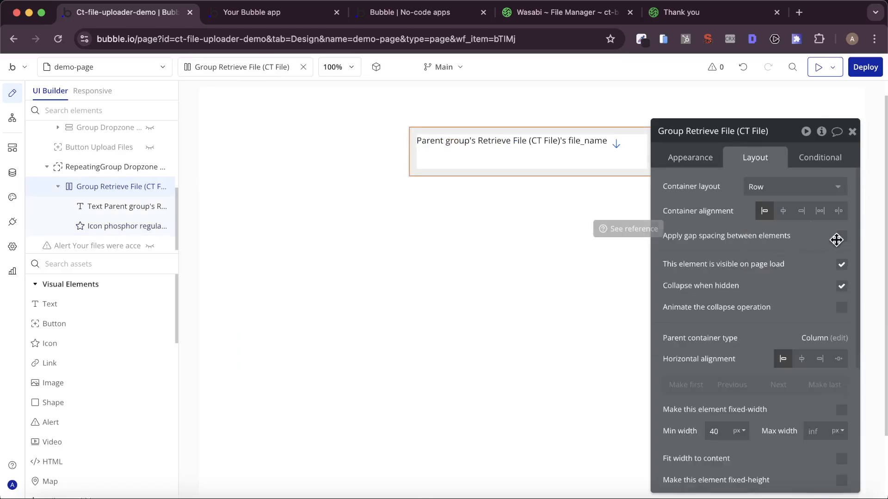
{"action": "left_click", "coordinate": [820, 211]}
{"action": "left_click", "coordinate": [838, 211]}
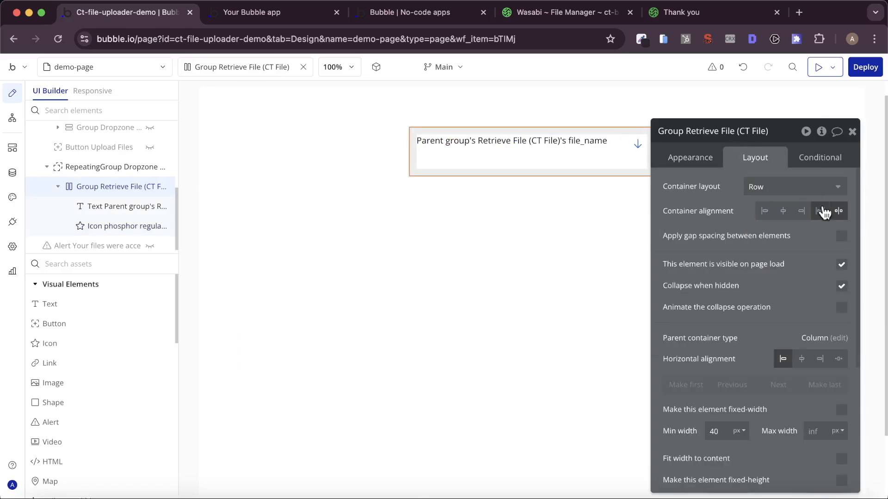
{"action": "left_click", "coordinate": [560, 151]}
- Create a click workflow for the arrow-down icon and add the Get presigned URL (download) action as its first step
{"action": "left_click", "coordinate": [635, 145]}
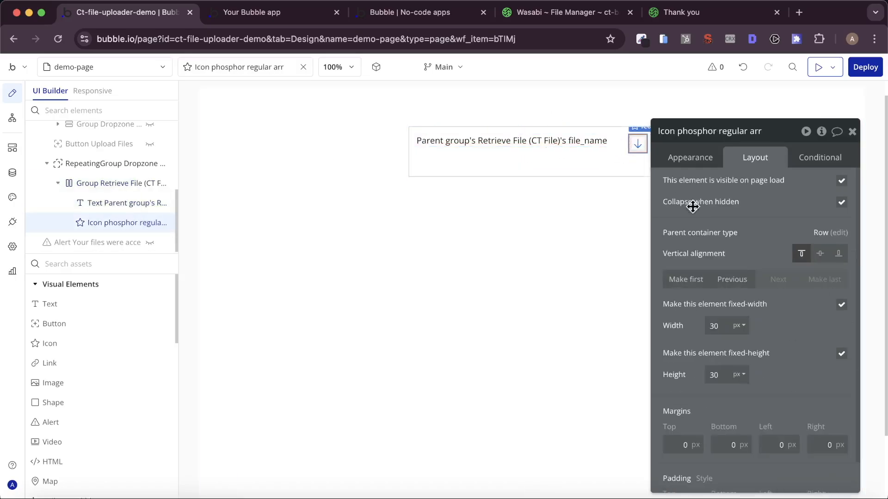
{"action": "left_click", "coordinate": [692, 157]}
{"action": "left_click", "coordinate": [738, 291]}
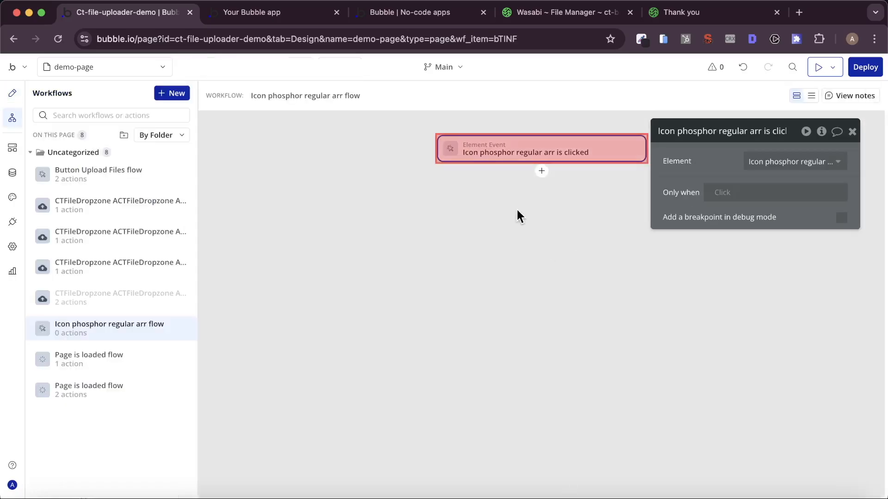
{"action": "left_click", "coordinate": [541, 170]}
{"action": "mouse_move", "coordinate": [608, 328]}
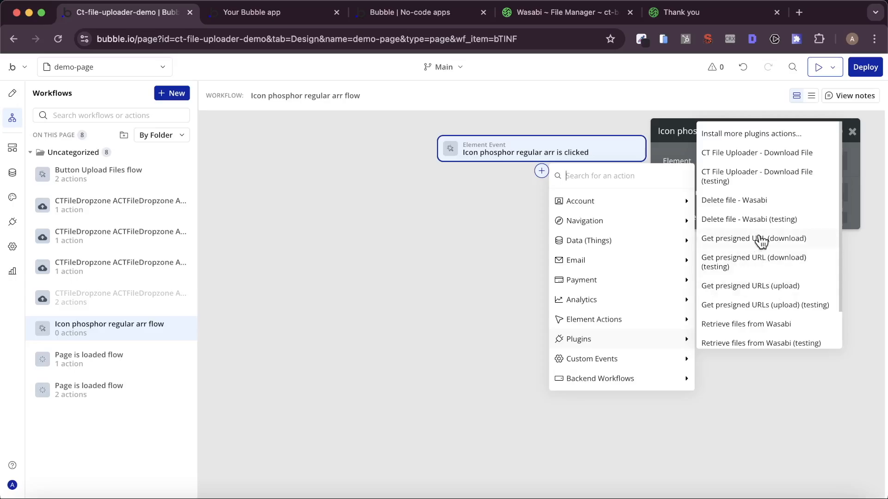
{"action": "left_click", "coordinate": [736, 245]}
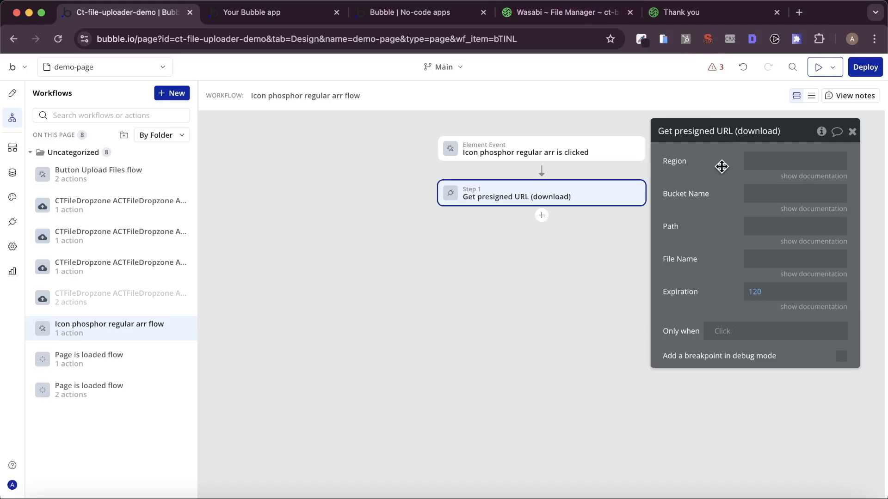
- Copy the bucket's region from Wasabi and set the presigned download URL action's Region to eu-west-1
{"action": "left_click", "coordinate": [510, 14]}
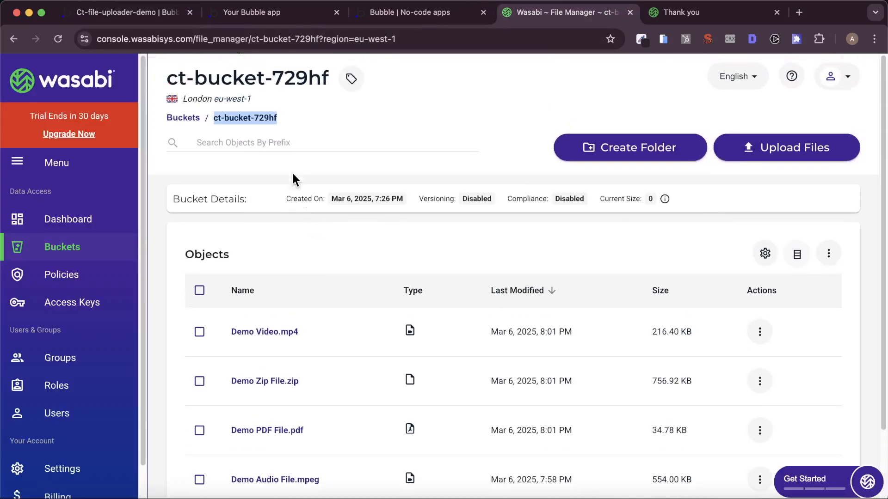
{"action": "left_click", "coordinate": [221, 99]}
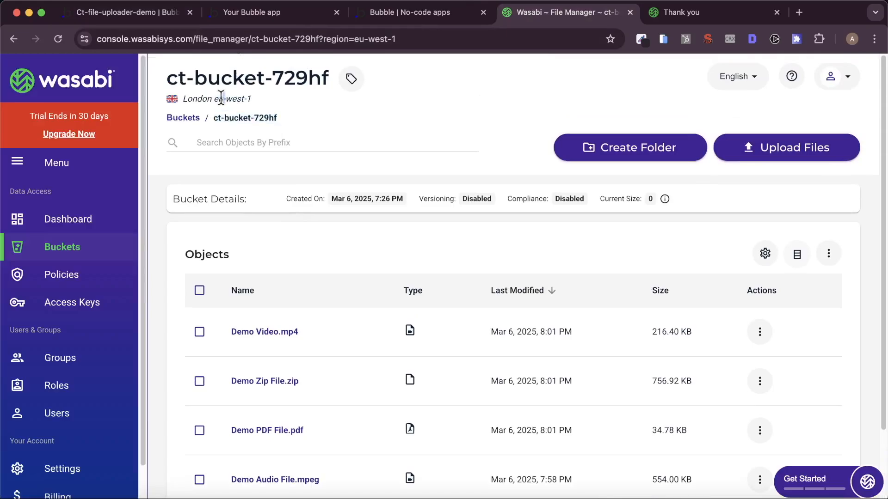
{"action": "mouse_move", "coordinate": [221, 99]}
{"action": "left_mouse_down"}
{"action": "mouse_move", "coordinate": [255, 103]}
{"action": "mouse_move", "coordinate": [214, 100]}
{"action": "left_mouse_up"}
{"action": "key", "text": "super+c"}
{"action": "left_click", "coordinate": [256, 103]}
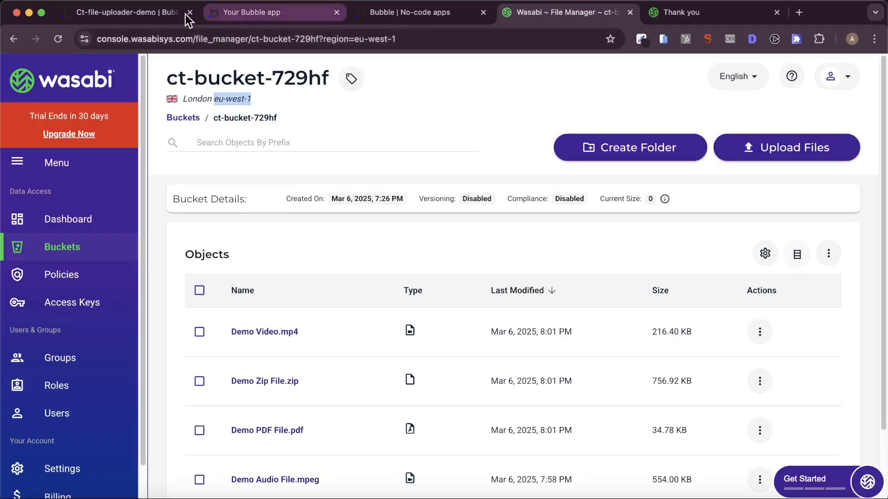
{"action": "left_click", "coordinate": [143, 10]}
{"action": "left_click", "coordinate": [768, 162]}
{"action": "key", "text": "super+v"}
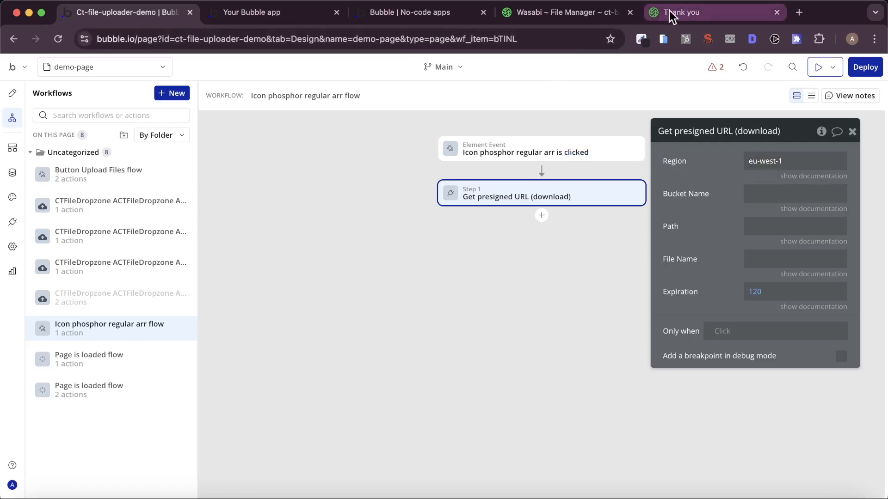
- Copy the bucket name from Wasabi and set the presigned download URL action's Bucket Name to ct-bucket-729hf
{"action": "left_click", "coordinate": [576, 14]}
{"action": "left_click_drag", "start_coordinate": [193, 81], "coordinate": [299, 79]}
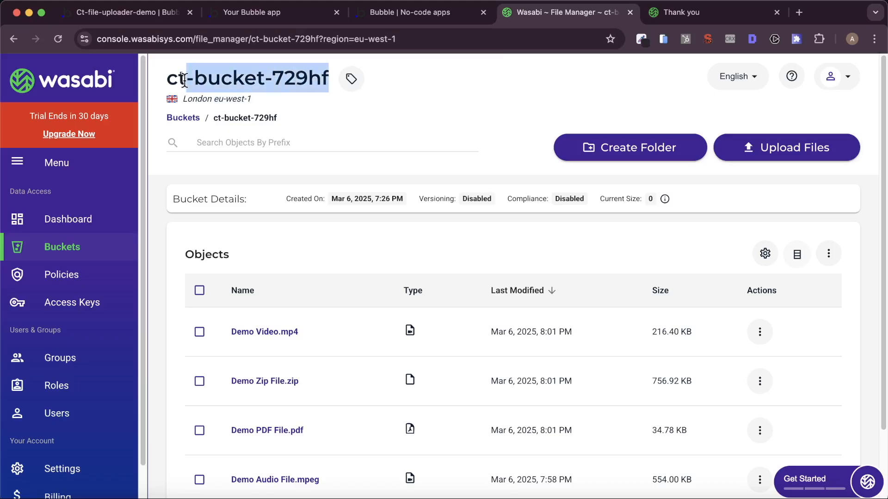
{"action": "left_click_drag", "start_coordinate": [184, 81], "coordinate": [168, 80]}
{"action": "key", "text": "super+c"}
{"action": "left_click", "coordinate": [125, 13]}
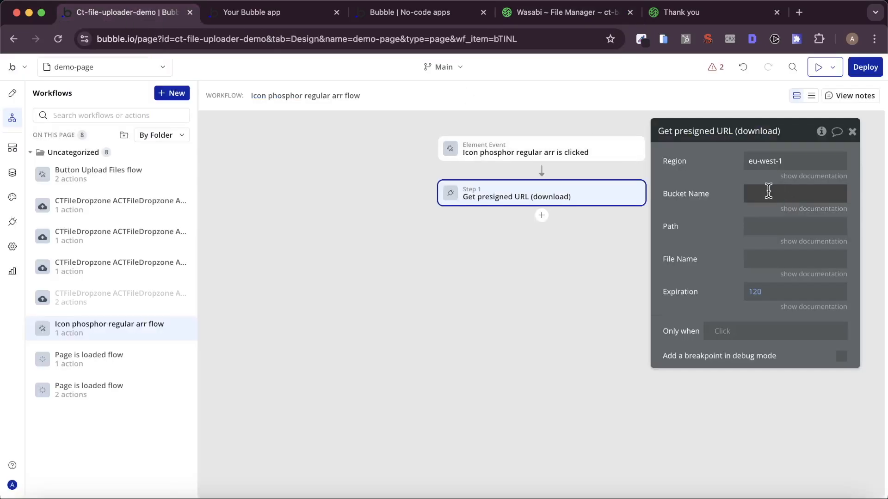
{"action": "left_click", "coordinate": [768, 192]}
{"action": "key", "text": "super+v"}
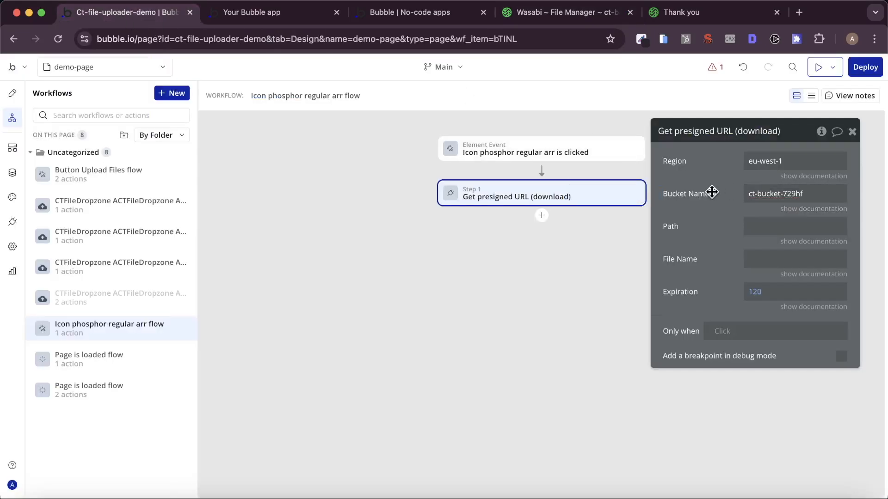
- Set the presigned download URL action's File Name to Parent group's Retrieve File (CT File)'s file_name
{"action": "left_click", "coordinate": [746, 255]}
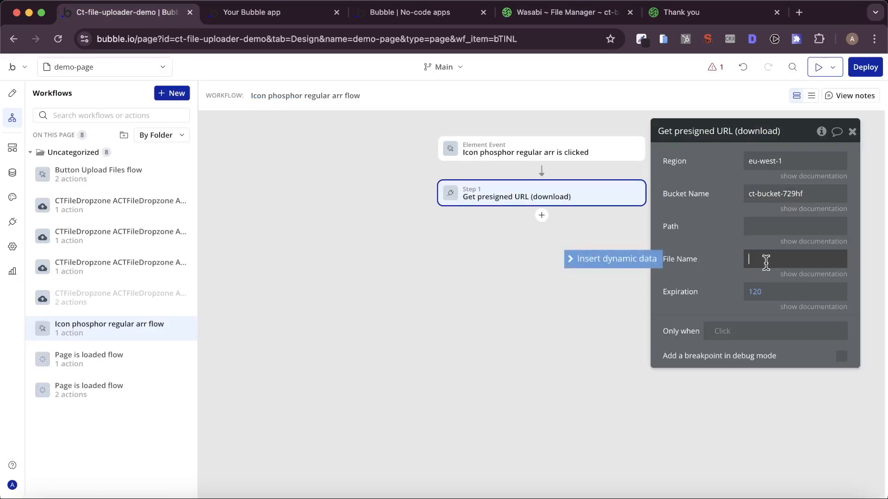
{"action": "left_click", "coordinate": [638, 263]}
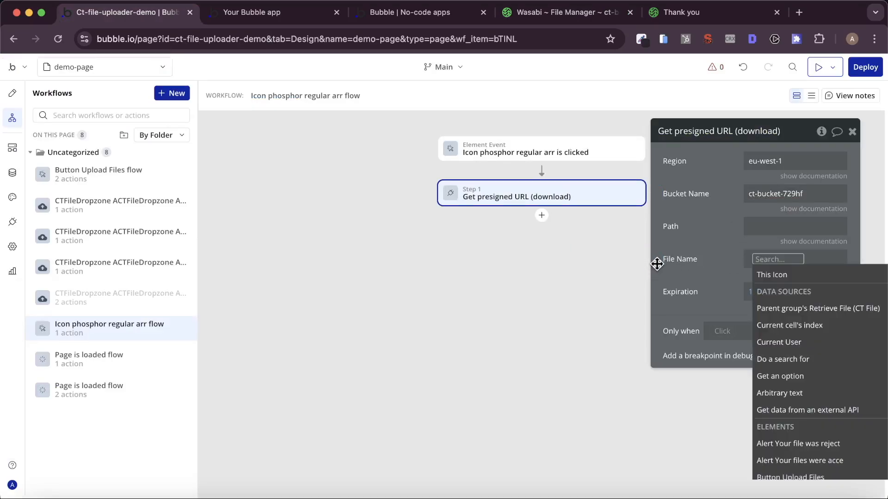
{"action": "left_click", "coordinate": [780, 309]}
{"action": "left_click", "coordinate": [798, 303]}
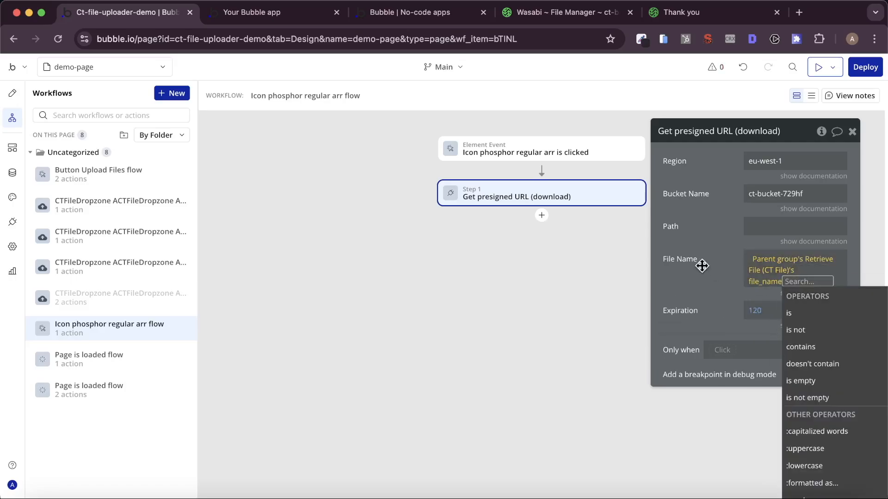
{"action": "left_click", "coordinate": [702, 266]}
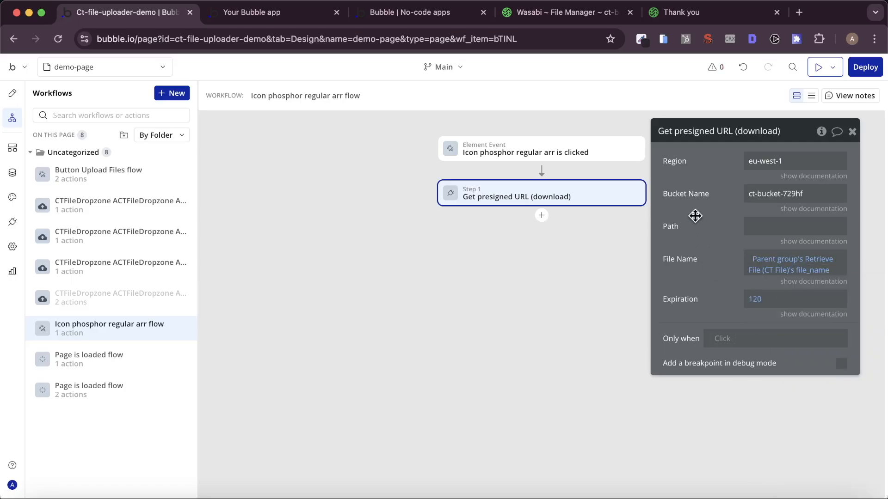
- Add CT File Uploader - Download File as the second action, with Result of step 1's Presigned URL as its Presigned URL
{"action": "left_click", "coordinate": [542, 215]}
{"action": "type", "text": "down"}
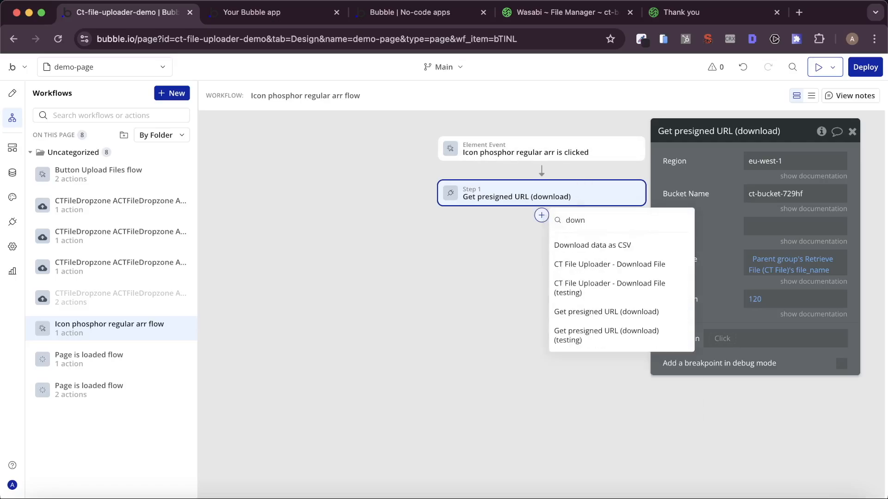
{"action": "left_click", "coordinate": [587, 269]}
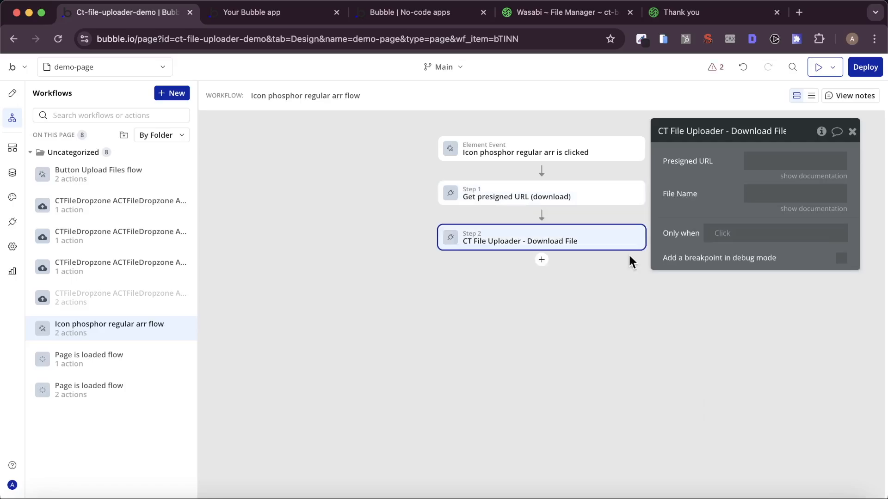
{"action": "left_click", "coordinate": [760, 162]}
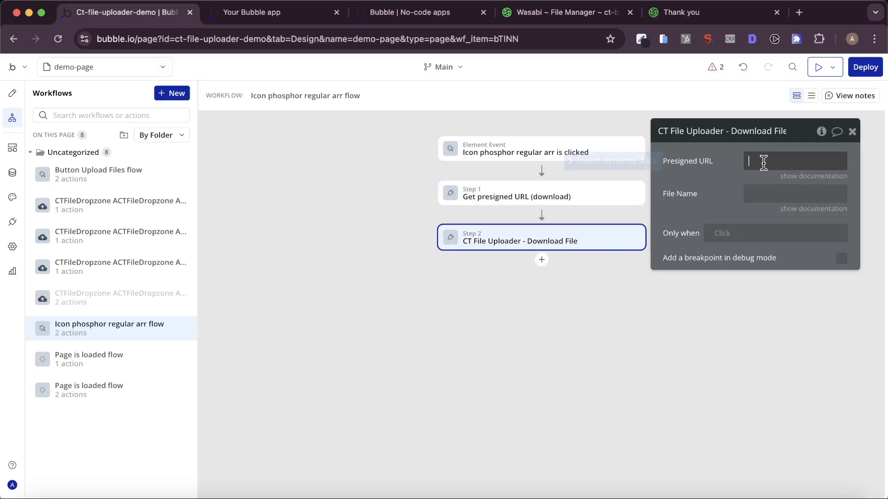
{"action": "left_click", "coordinate": [650, 166]}
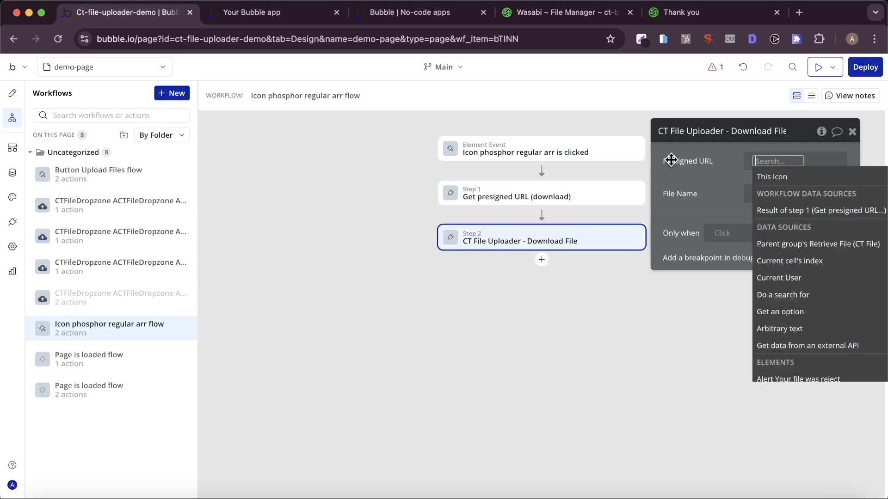
{"action": "left_click", "coordinate": [793, 208]}
{"action": "left_click", "coordinate": [727, 198]}
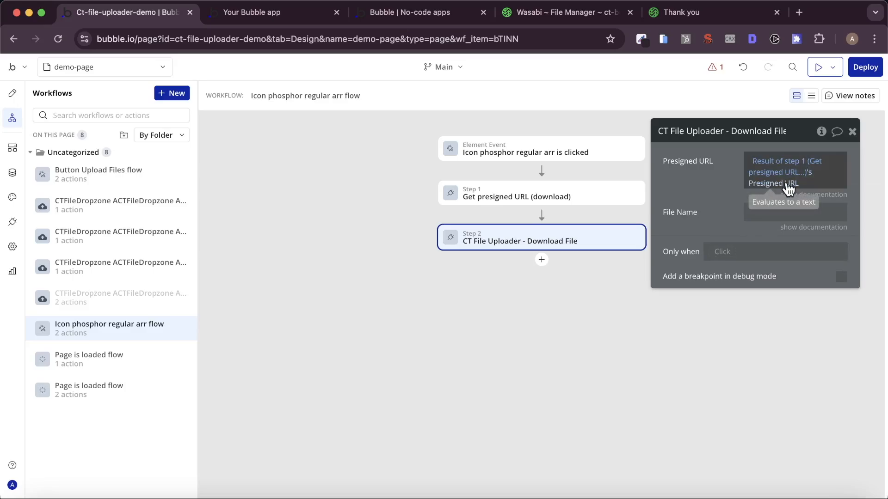
- Set the Download File action's File Name to Parent group's Retrieve File (CT File)'s file_name
{"action": "left_click", "coordinate": [779, 207]}
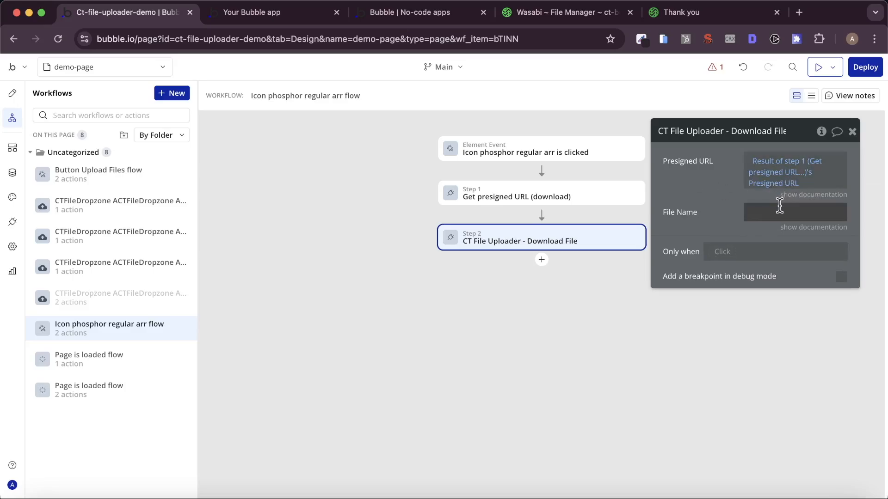
{"action": "left_click", "coordinate": [653, 214]}
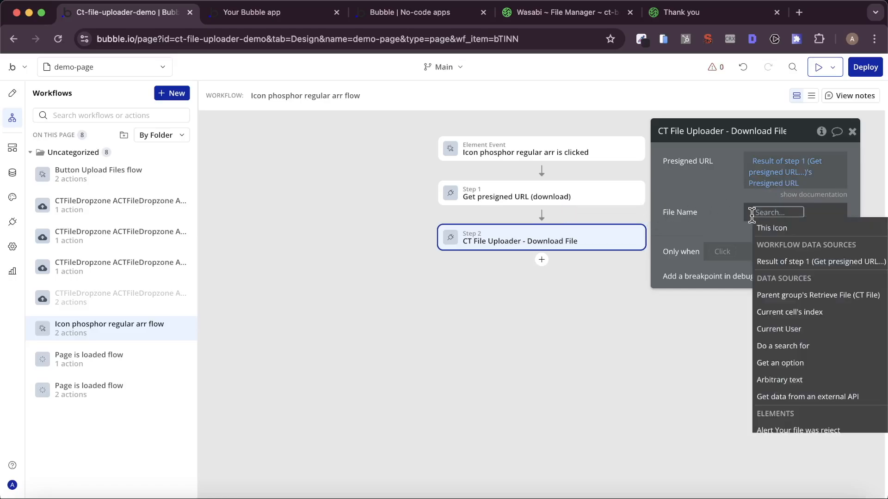
{"action": "left_click", "coordinate": [839, 298]}
{"action": "left_click", "coordinate": [833, 257]}
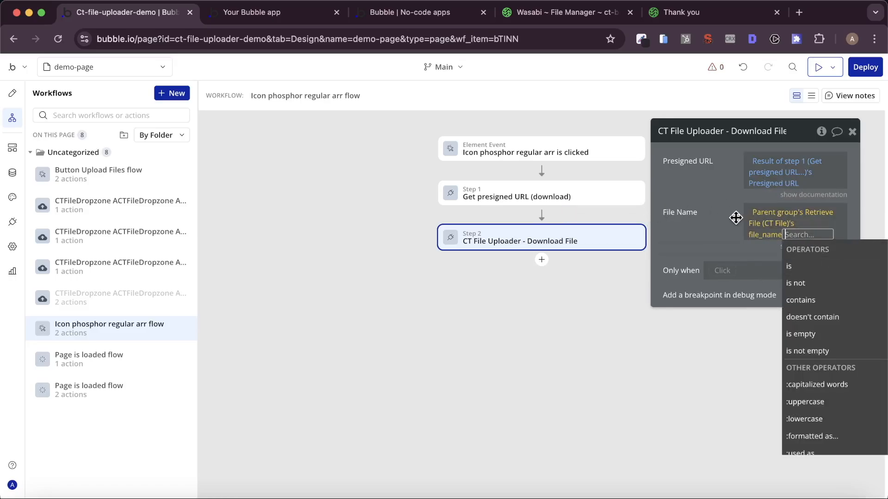
{"action": "left_click", "coordinate": [723, 218]}
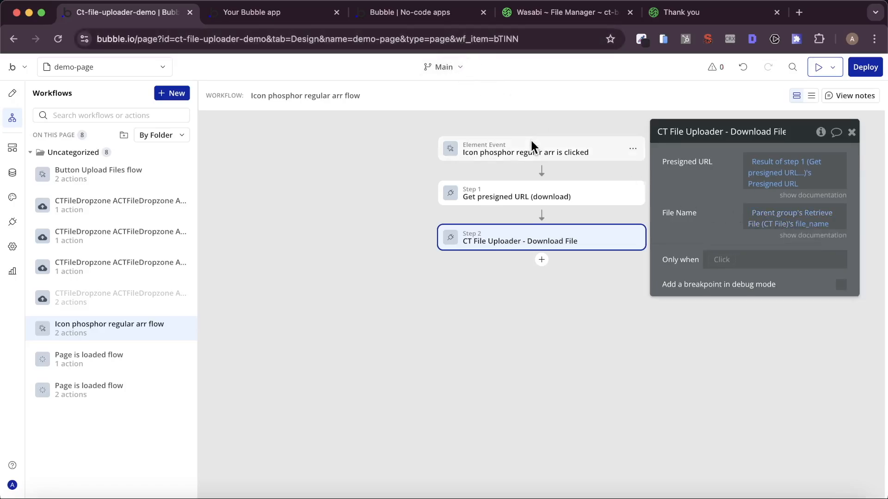
- Review the settings of the icon click event and both actions in the download workflow
{"action": "left_click", "coordinate": [532, 154]}
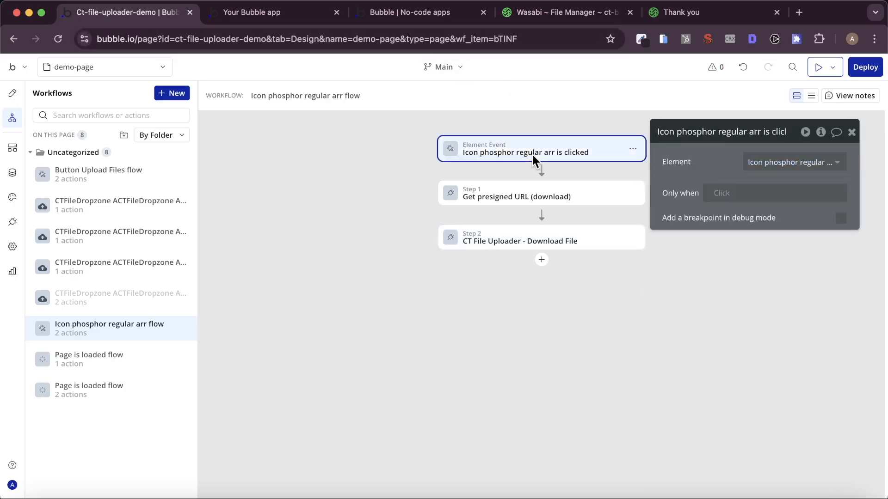
{"action": "left_click", "coordinate": [539, 188]}
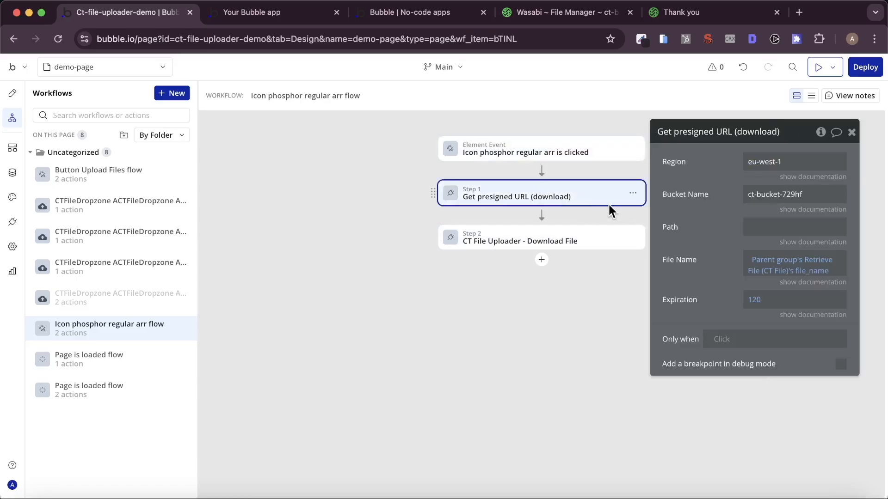
{"action": "left_click", "coordinate": [595, 233]}
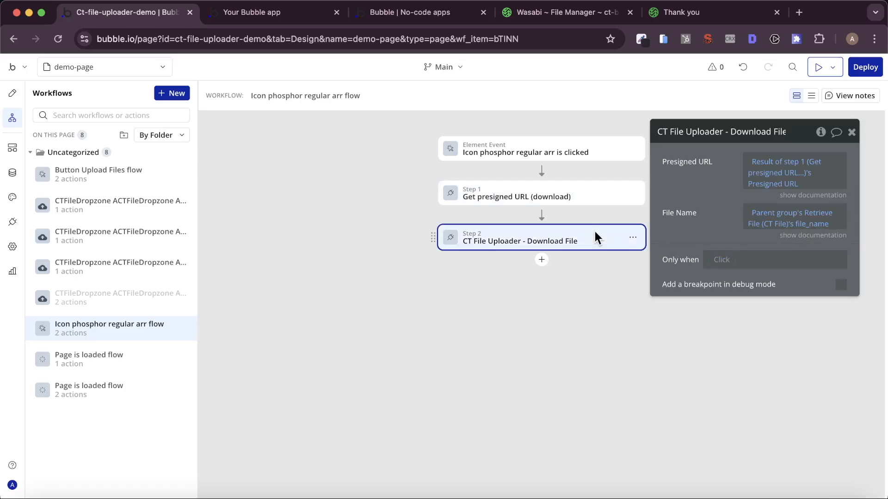
- Test the download workflow on the running demo page with Demo PDF File.pdf and open the downloaded file
{"action": "left_click", "coordinate": [409, 19]}
{"action": "left_click", "coordinate": [279, 12]}
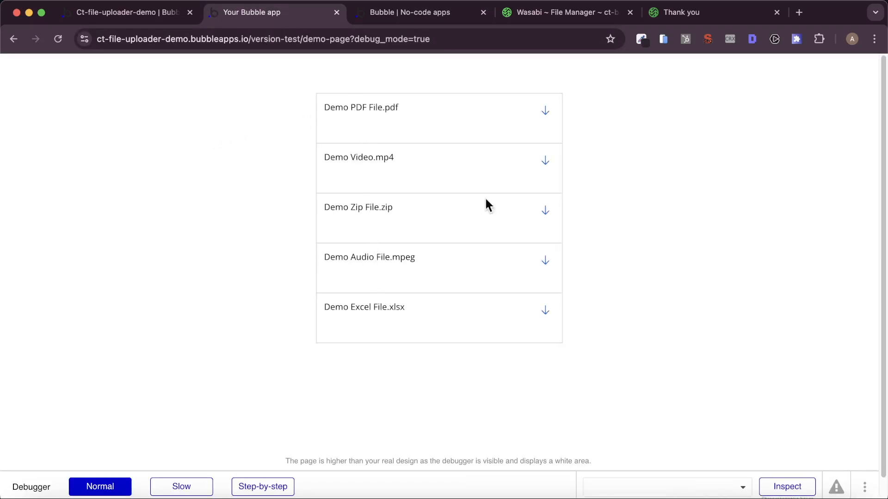
{"action": "left_click", "coordinate": [546, 113]}
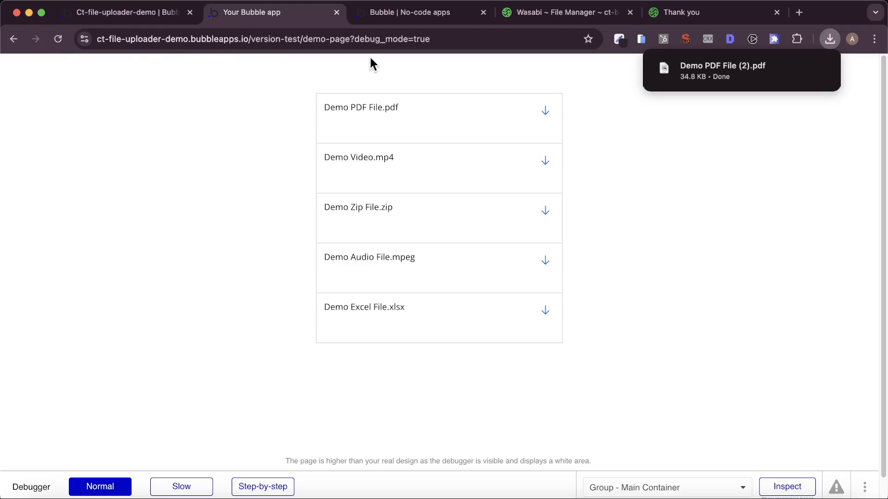
{"action": "left_click", "coordinate": [692, 63]}
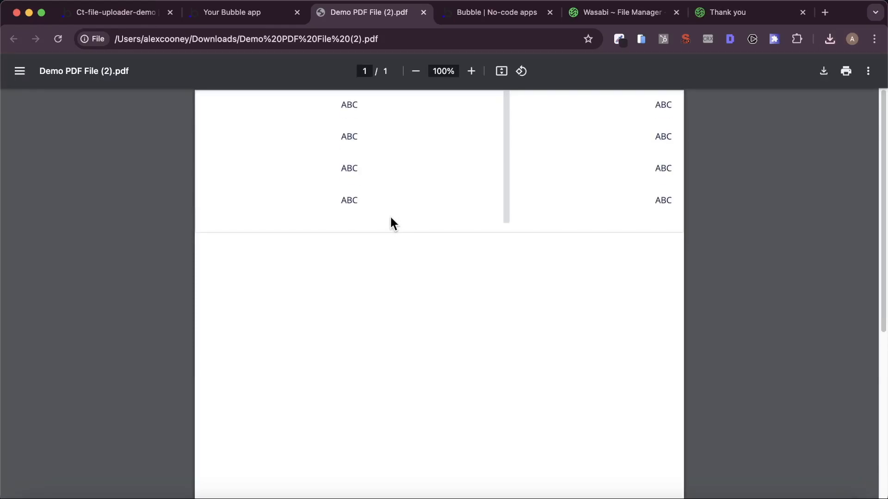
- Download Demo PDF File.pdf directly from the Wasabi bucket and open it beside the first downloaded copy for comparison
{"action": "left_click", "coordinate": [622, 12]}
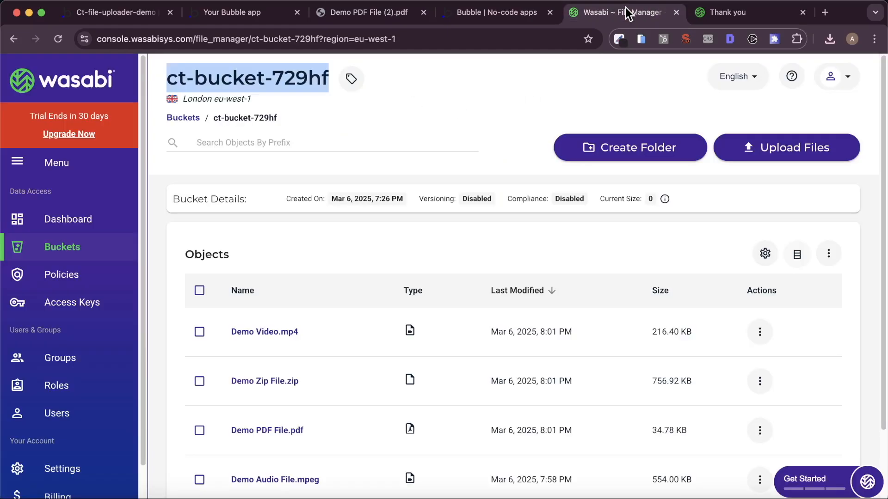
{"action": "scroll", "coordinate": [460, 167], "scroll_direction": "down", "scroll_amount": 2}
{"action": "scroll", "coordinate": [460, 169], "scroll_direction": "down", "scroll_amount": 1}
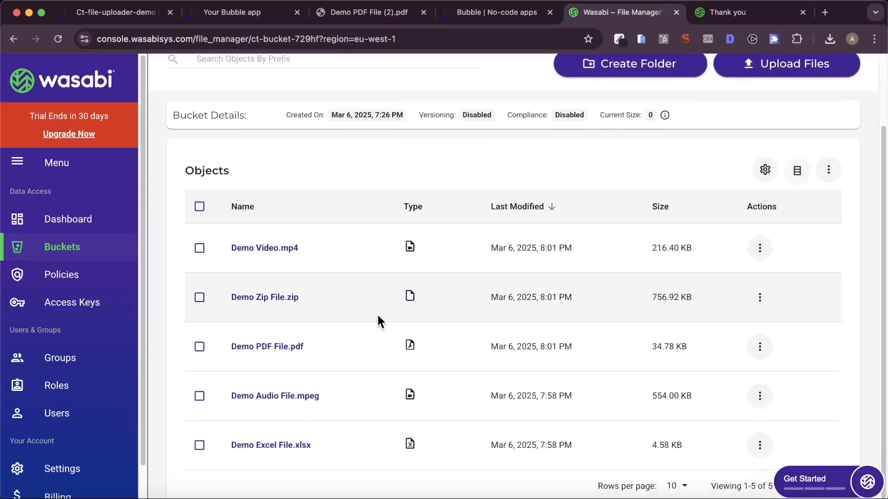
{"action": "left_click", "coordinate": [760, 347]}
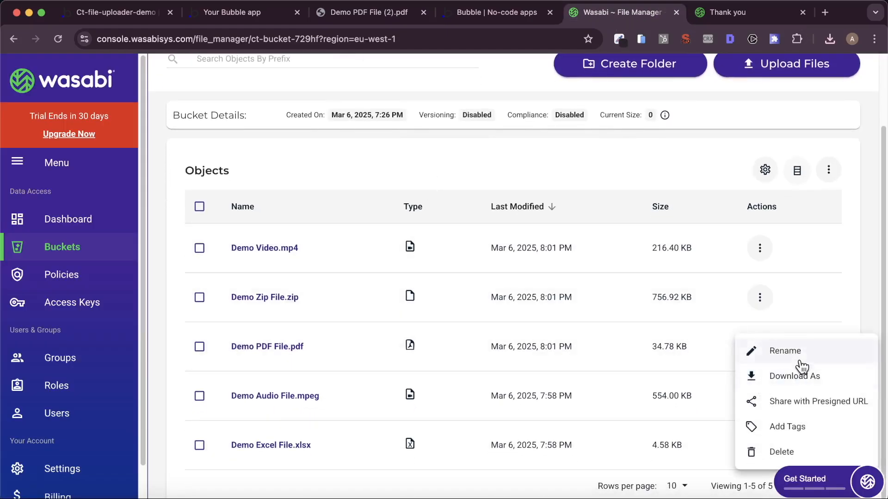
{"action": "left_click", "coordinate": [801, 378]}
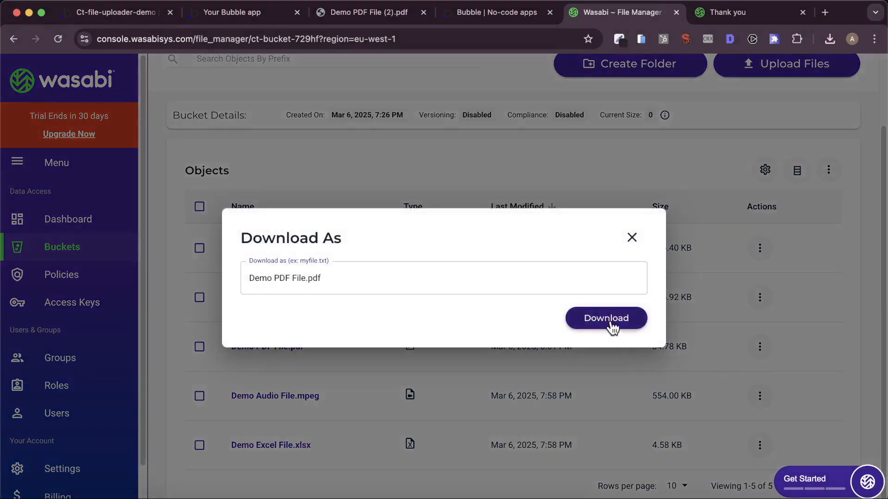
{"action": "left_click", "coordinate": [611, 325]}
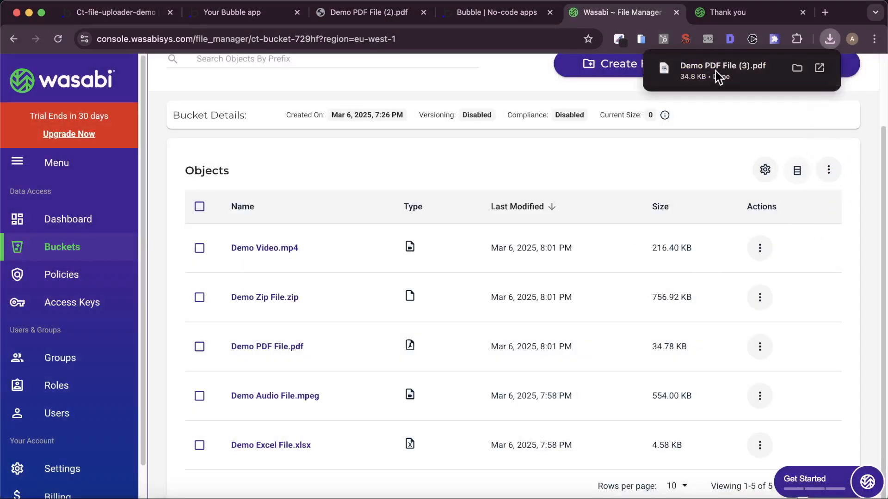
{"action": "left_click", "coordinate": [718, 74]}
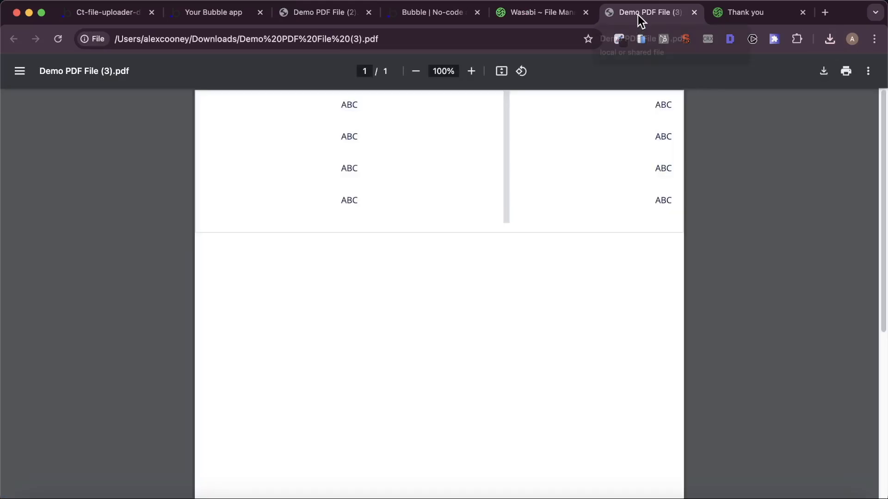
{"action": "left_click_drag", "start_coordinate": [638, 19], "coordinate": [412, 14]}
- Download Demo Video.mp4 from the running demo page's file list and open the downloaded video to check it
{"action": "left_click", "coordinate": [213, 16]}
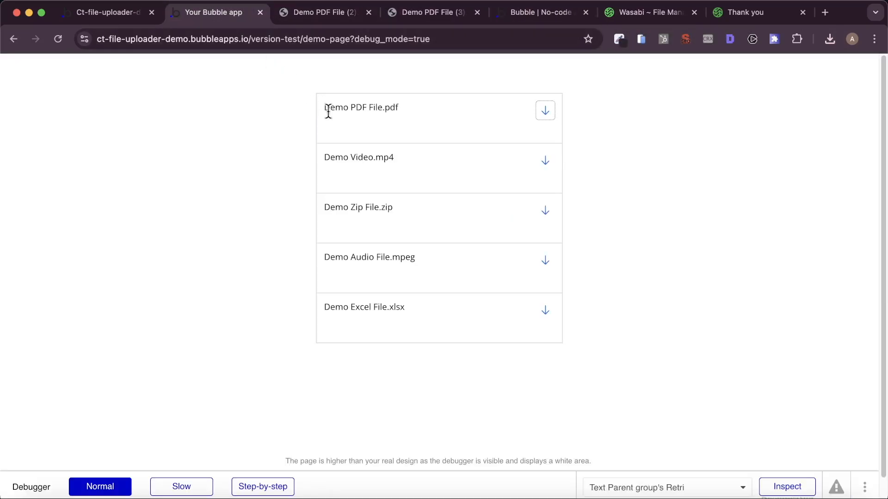
{"action": "left_click", "coordinate": [545, 162]}
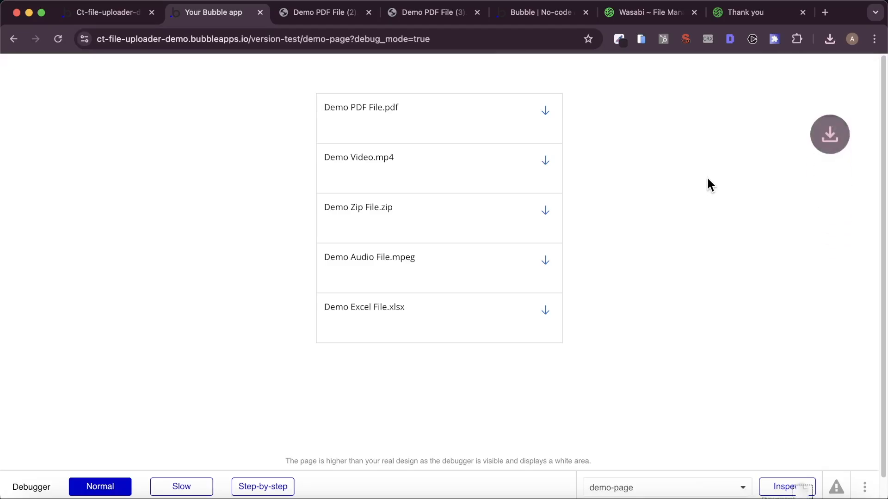
{"action": "left_click", "coordinate": [828, 41]}
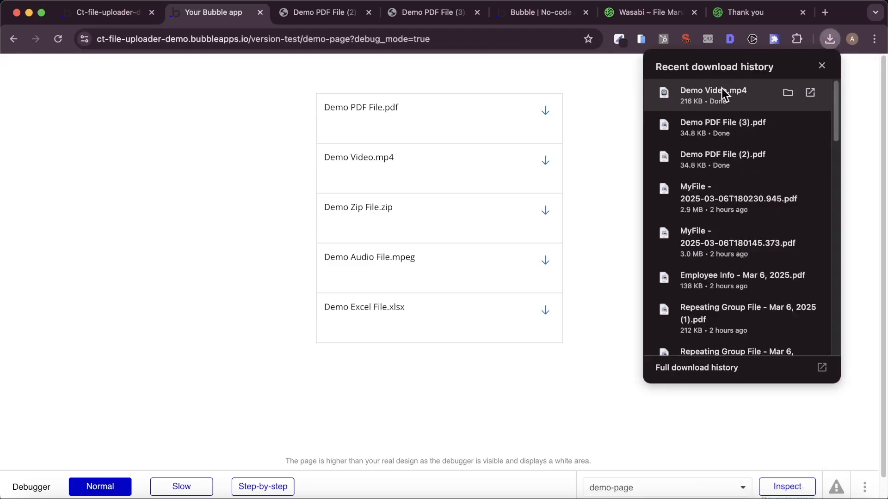
{"action": "left_click", "coordinate": [261, 103]}
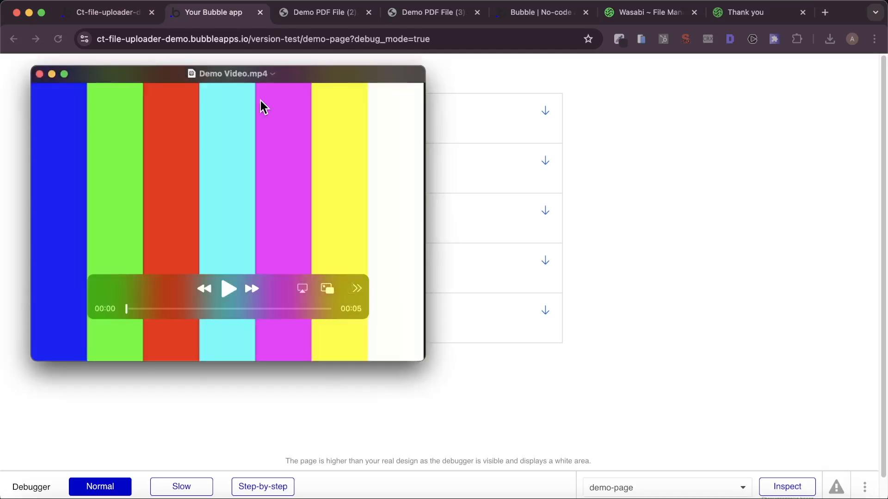
{"action": "left_click", "coordinate": [634, 164]}
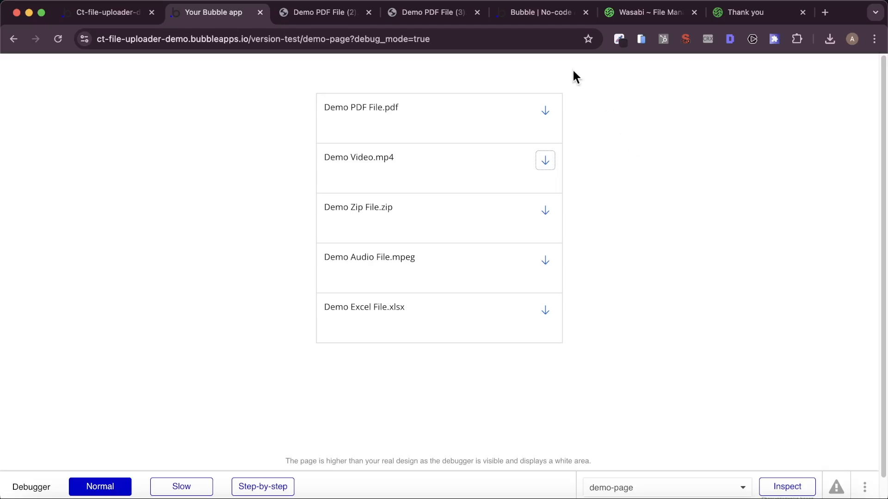
- Look through the plugin's demo documentation from downloading files to the section on deleting files from Wasabi
{"action": "left_click", "coordinate": [561, 14]}
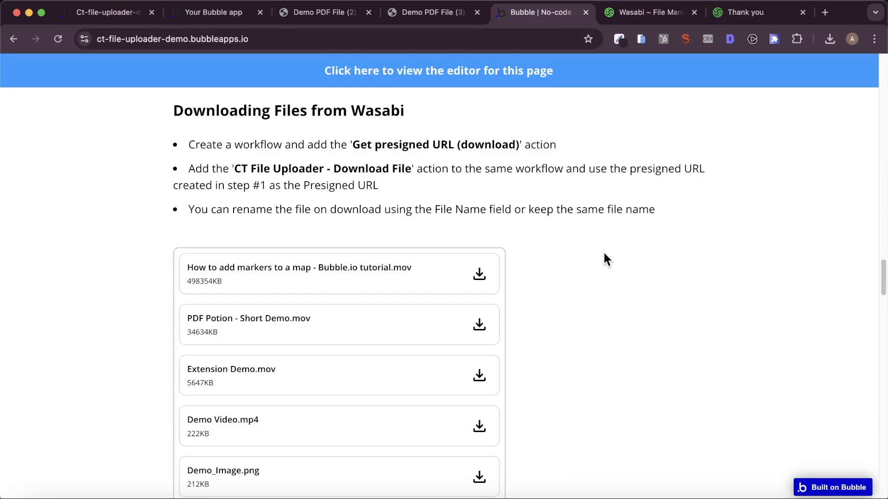
{"action": "scroll", "coordinate": [632, 236], "scroll_direction": "down", "scroll_amount": 12}
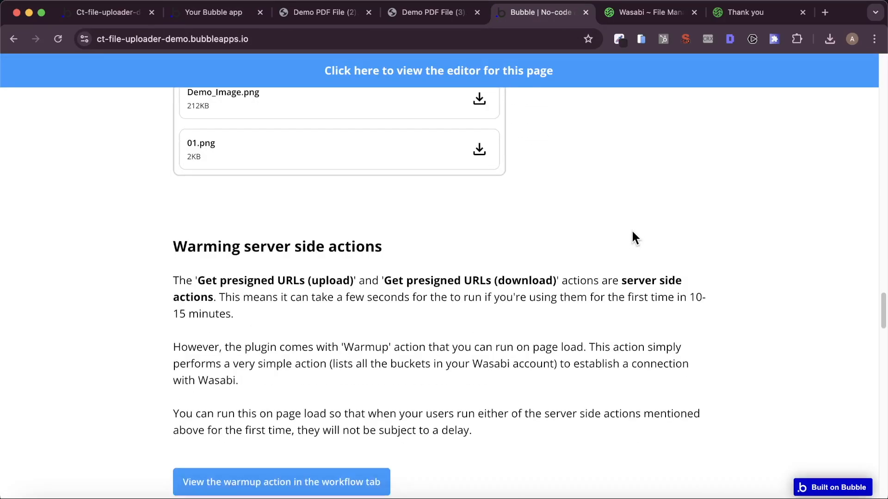
{"action": "scroll", "coordinate": [632, 233], "scroll_direction": "down", "scroll_amount": 5}
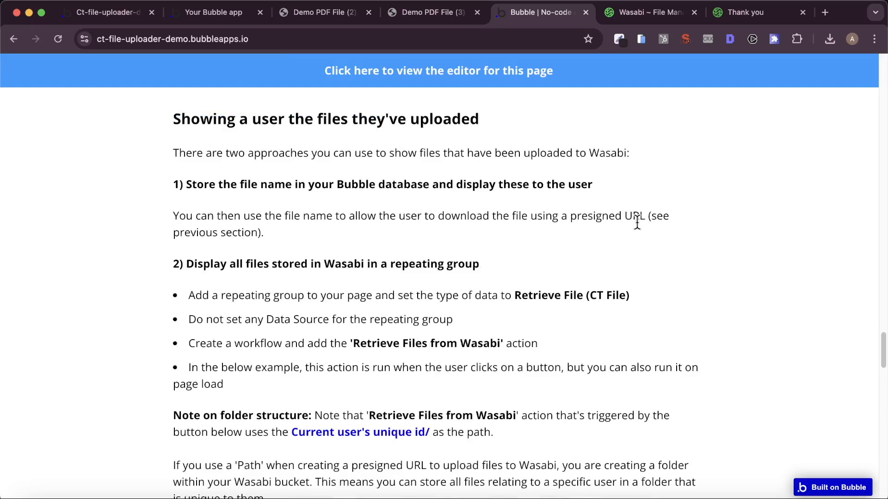
{"action": "scroll", "coordinate": [556, 228], "scroll_direction": "down", "scroll_amount": 10}
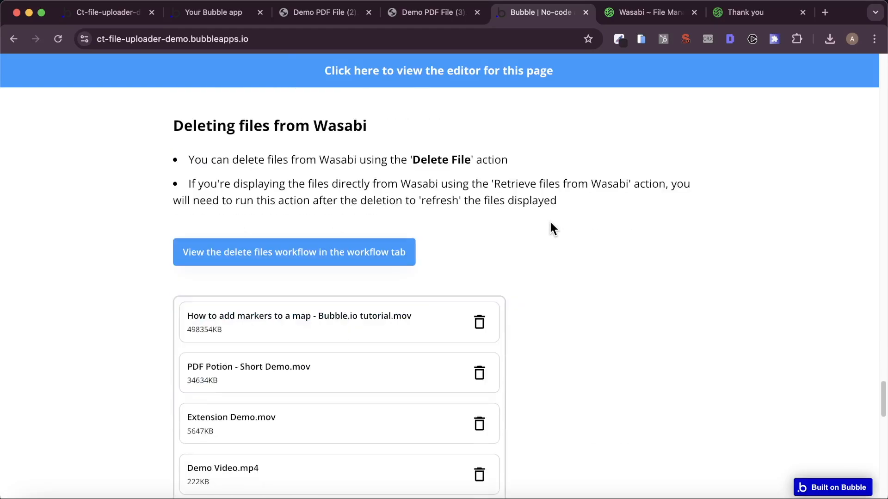